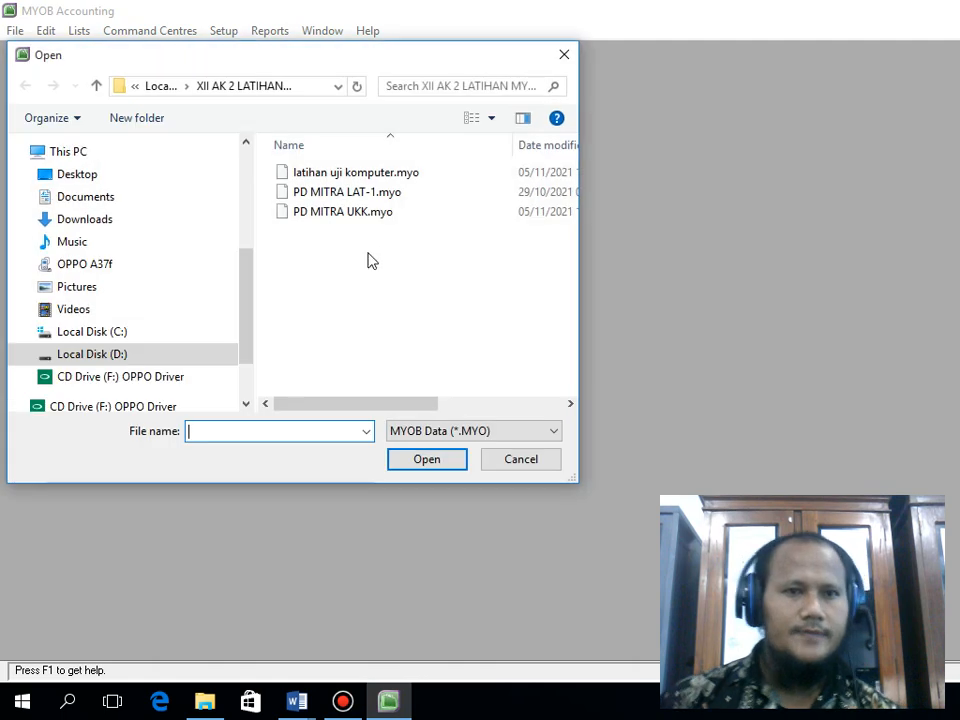
# Step: Open the company file PD MITRA UKK.myo, sign on as Administrator and decline data verification
pyautogui.click(332, 213)
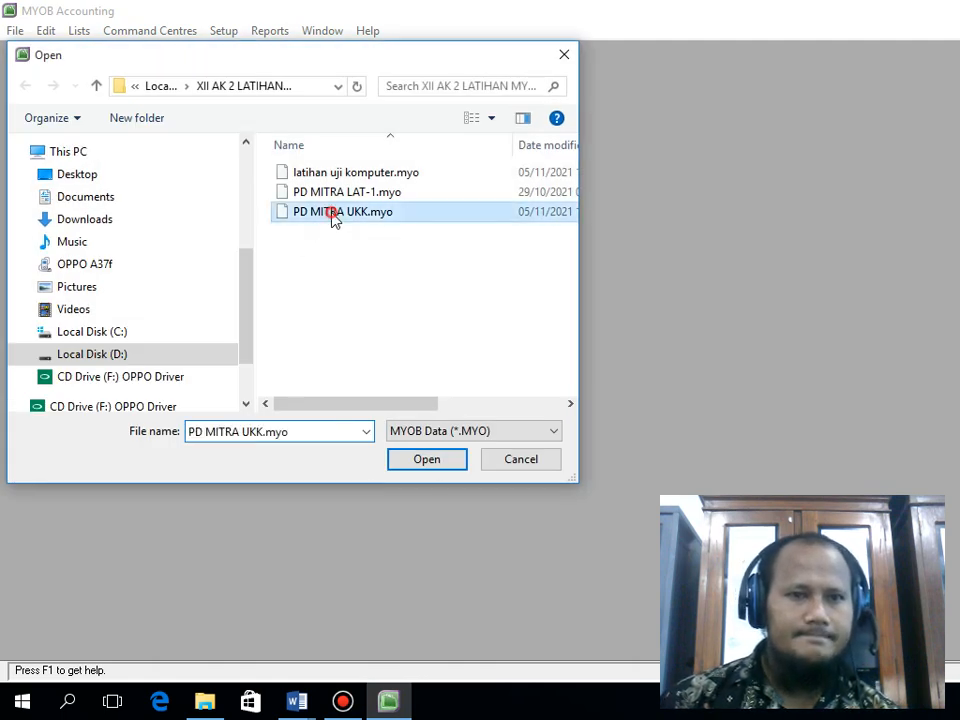
pyautogui.click(430, 461)
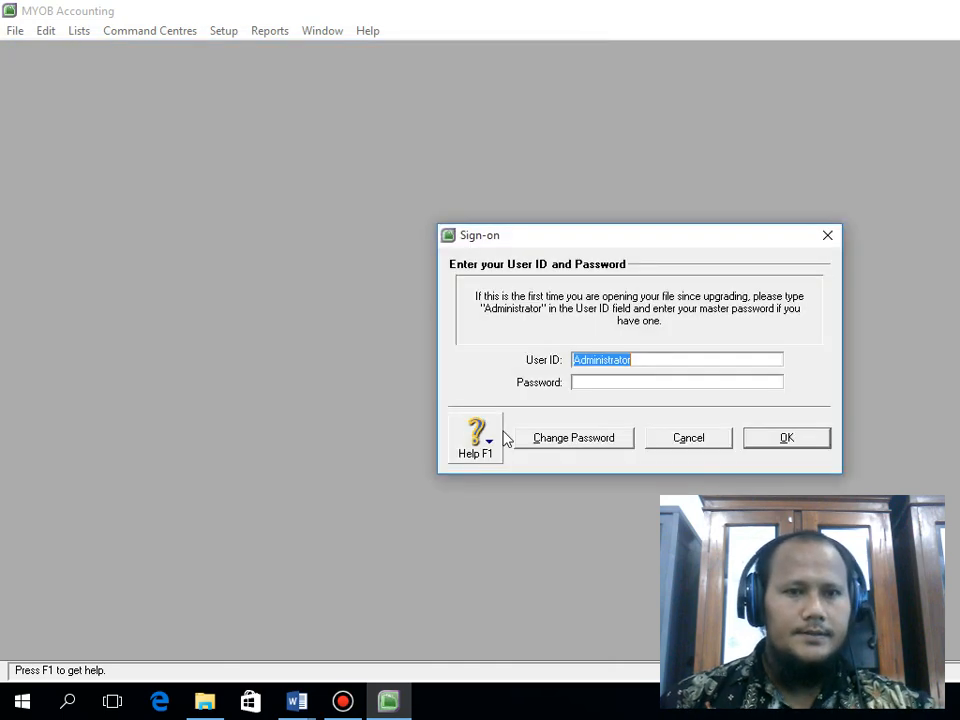
pyautogui.click(760, 437)
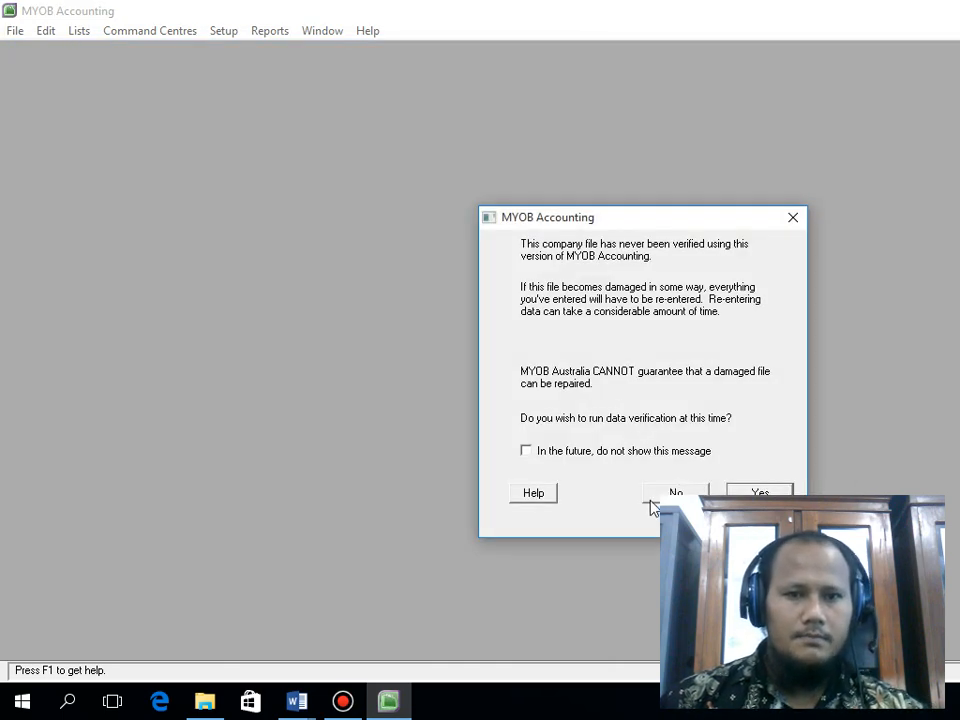
pyautogui.click(660, 494)
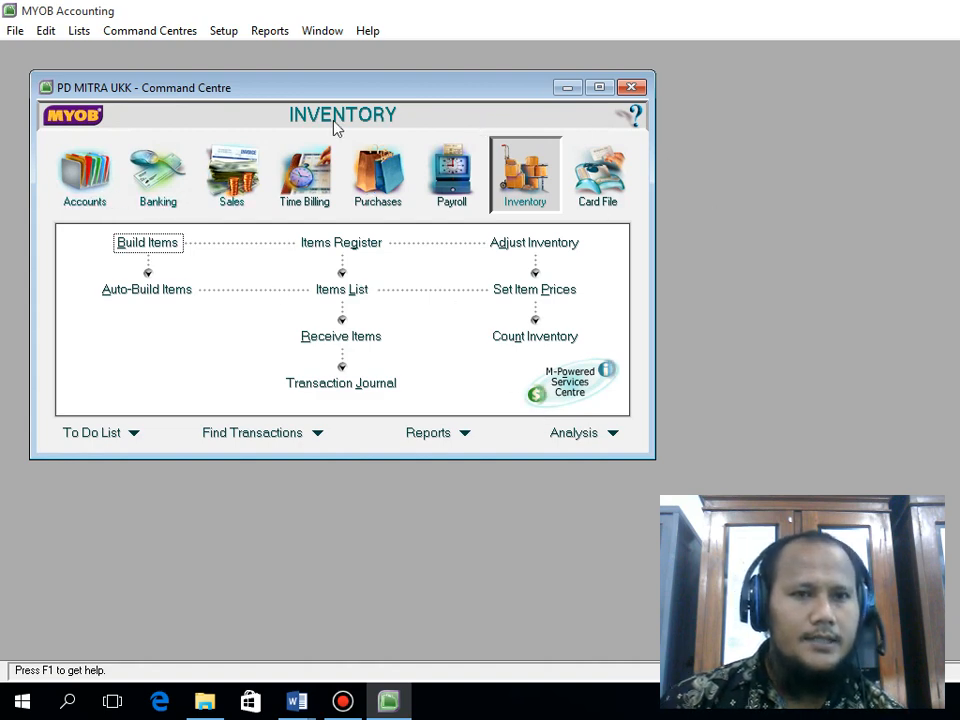
# Step: Look through the Accounts, Banking, Sales and Purchases command centres to examine the functions each one offers
pyautogui.click(98, 172)
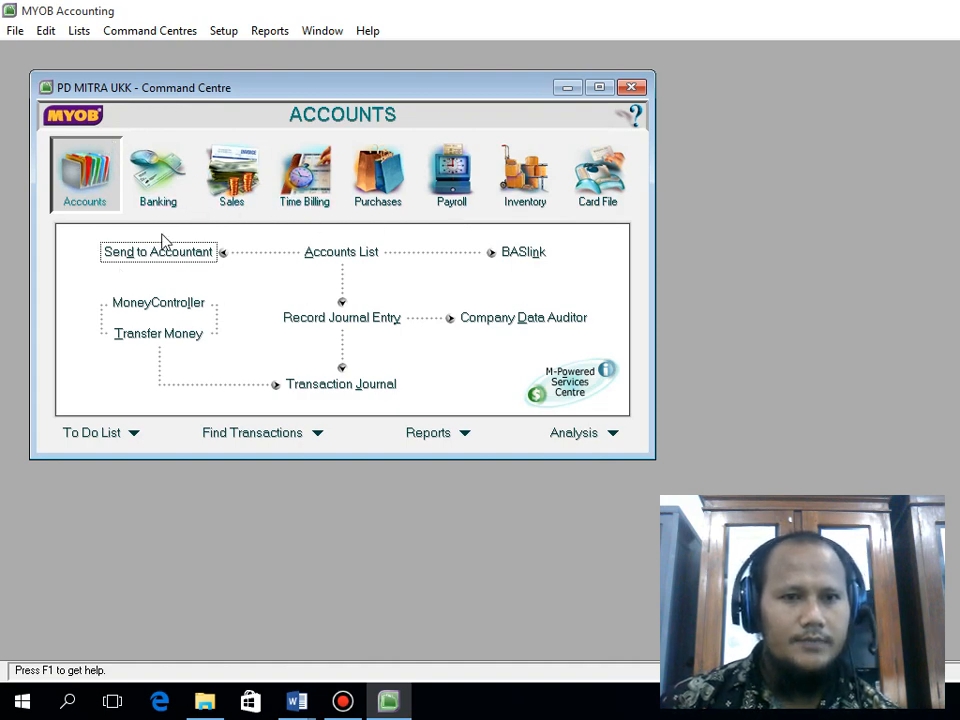
pyautogui.click(156, 187)
pyautogui.click(248, 178)
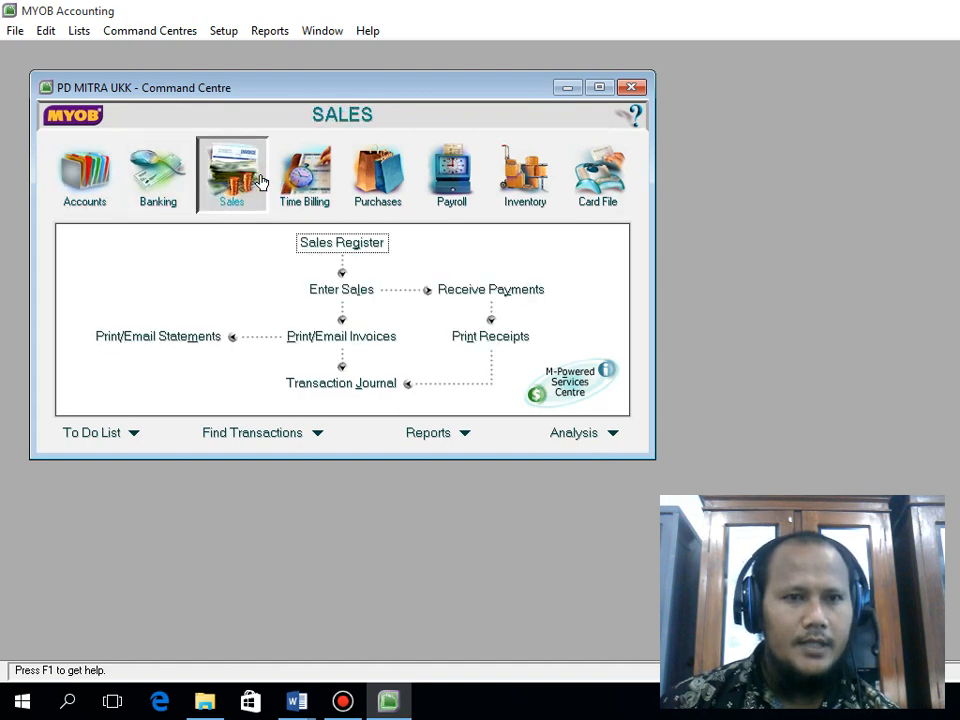
pyautogui.click(388, 194)
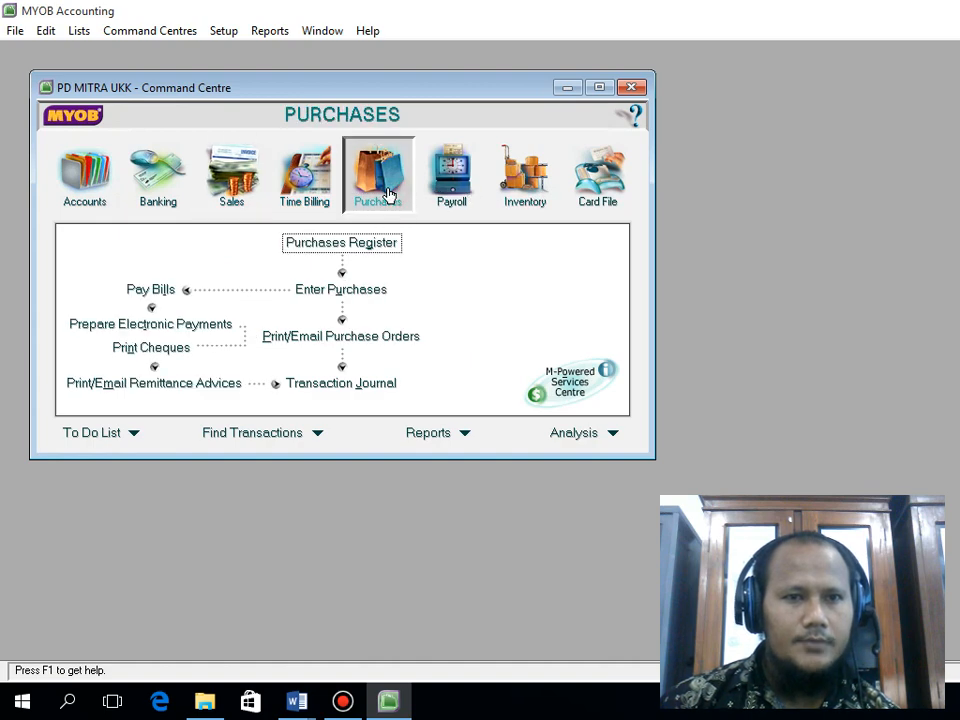
pyautogui.click(86, 180)
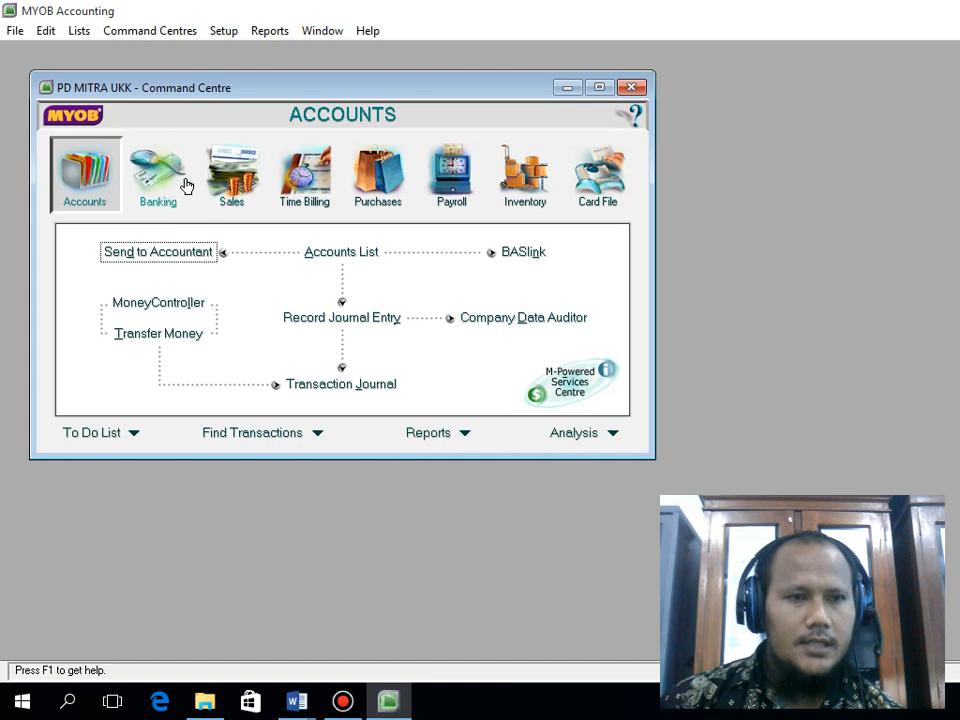
pyautogui.click(141, 208)
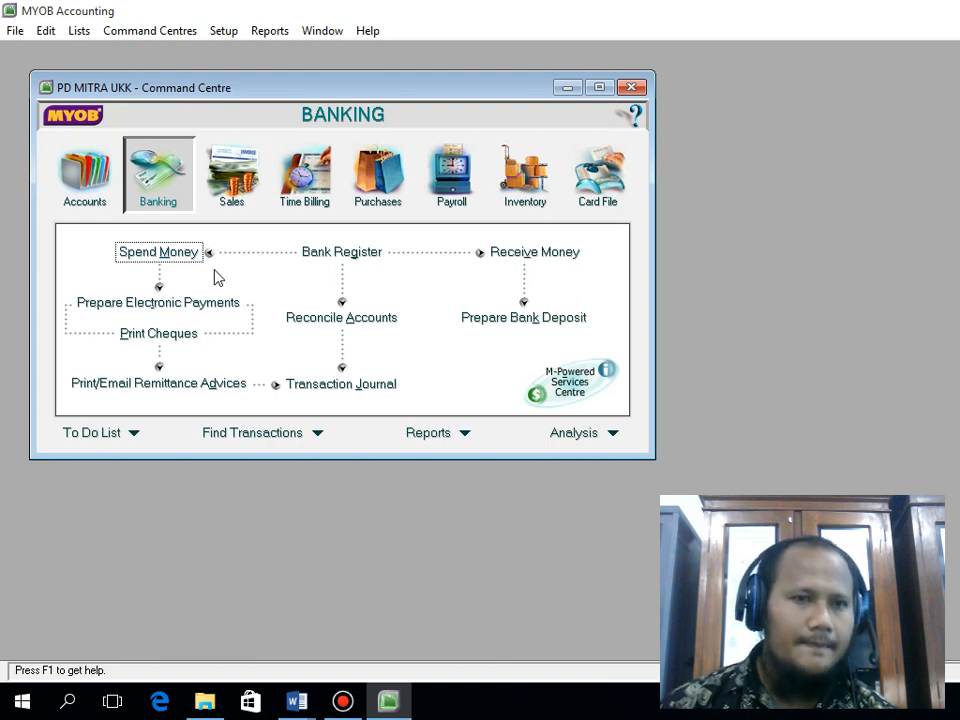
pyautogui.click(223, 197)
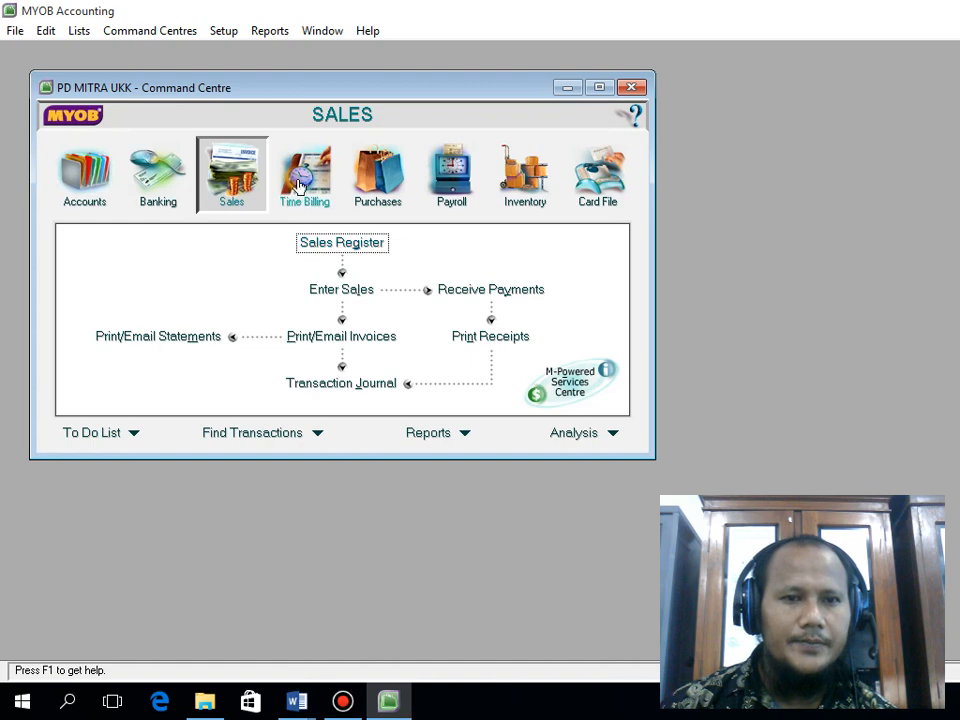
pyautogui.click(375, 178)
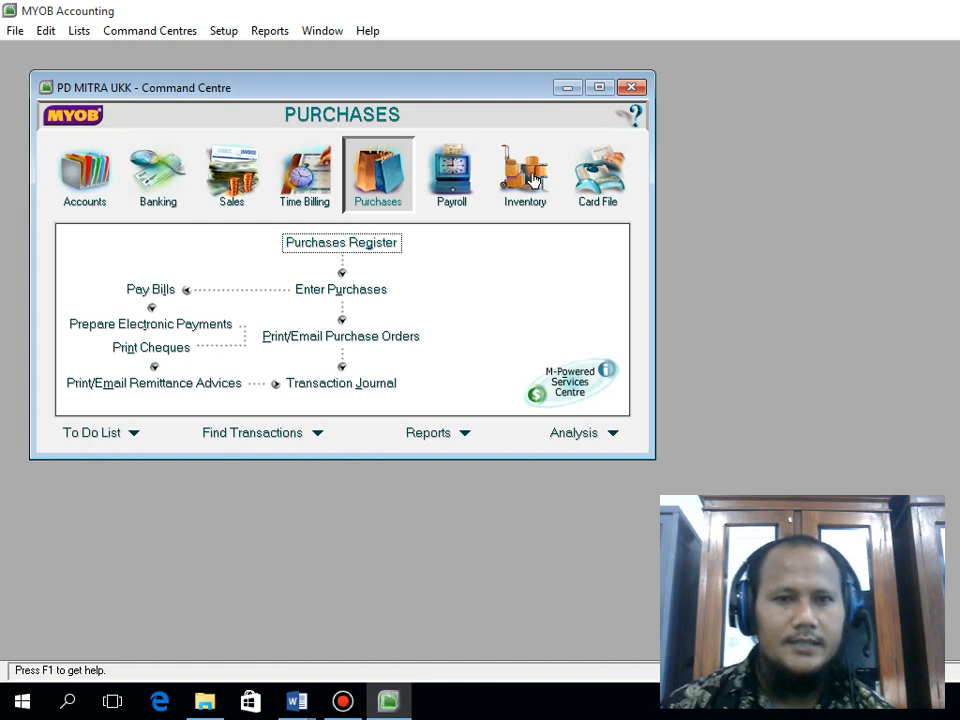
pyautogui.click(231, 175)
pyautogui.click(76, 171)
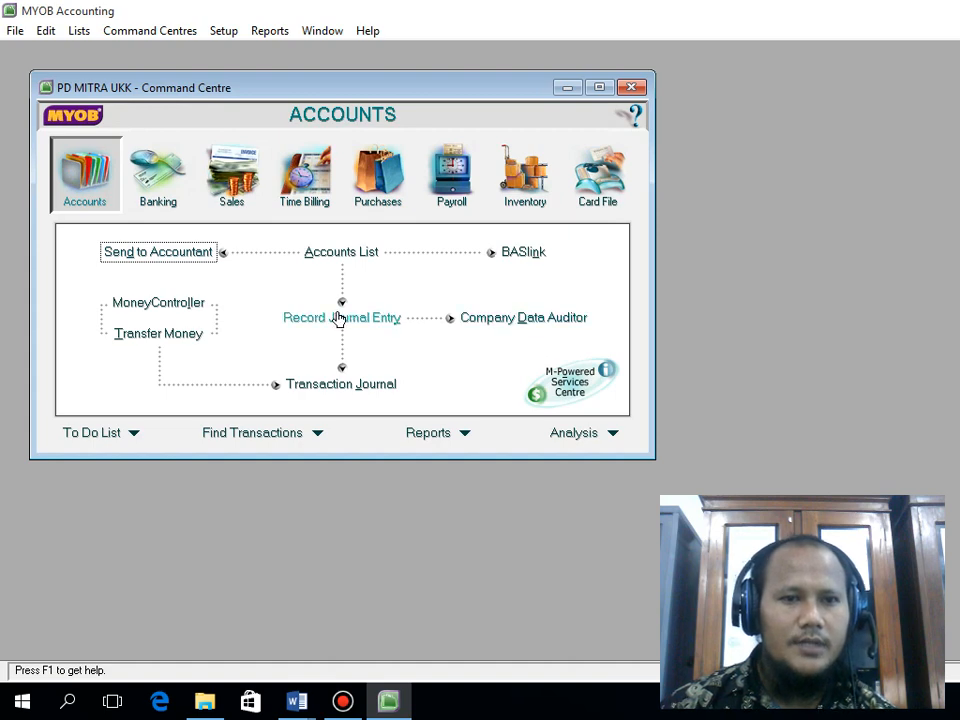
pyautogui.click(155, 195)
pyautogui.click(231, 172)
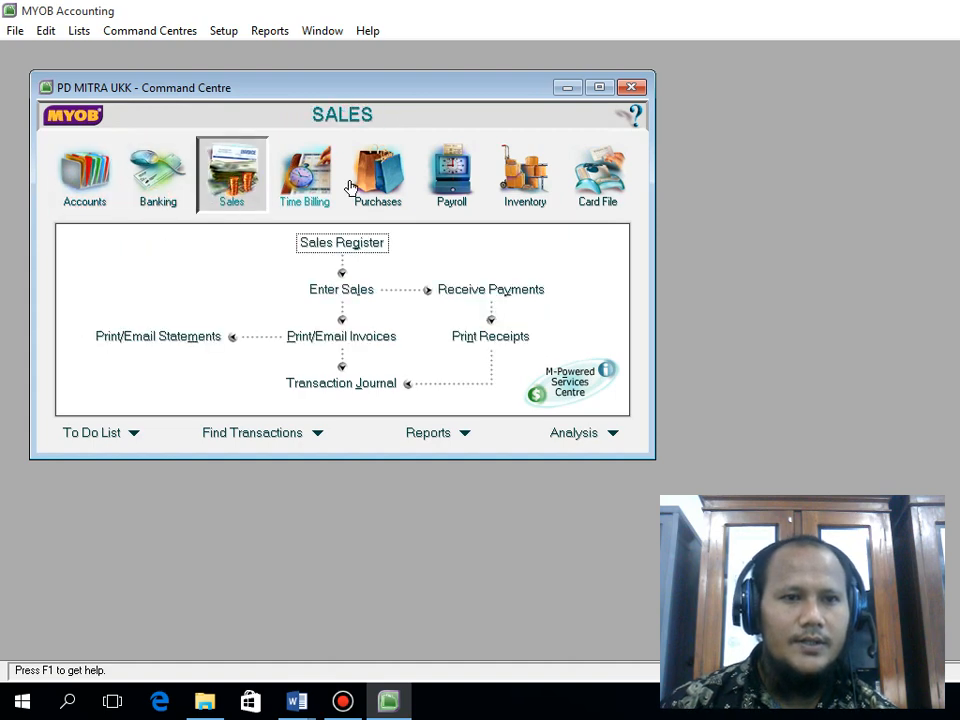
pyautogui.click(352, 188)
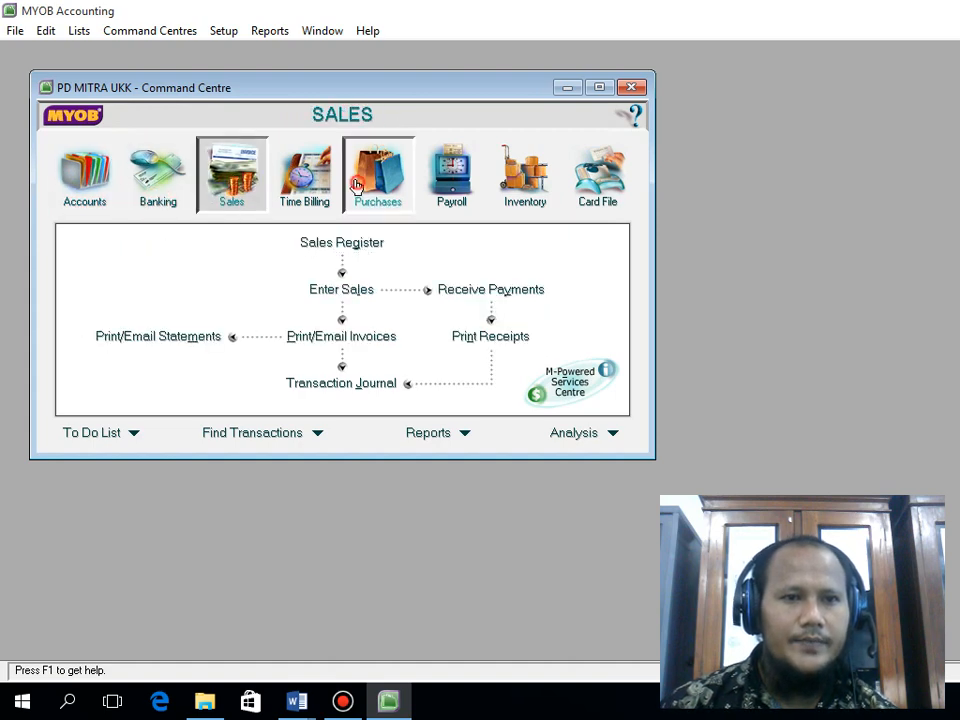
# Step: Start a Spend Money transaction from Banking with Tax Inclusive off, dated 01/12/2017, for an amount of Rp3.000.000
pyautogui.click(149, 189)
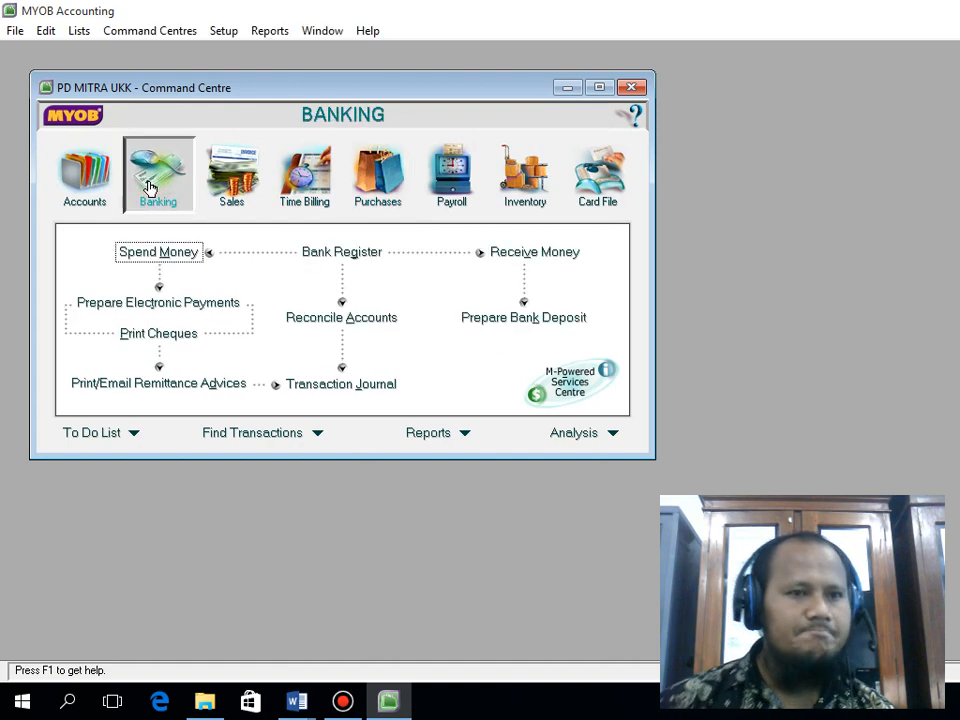
pyautogui.click(160, 253)
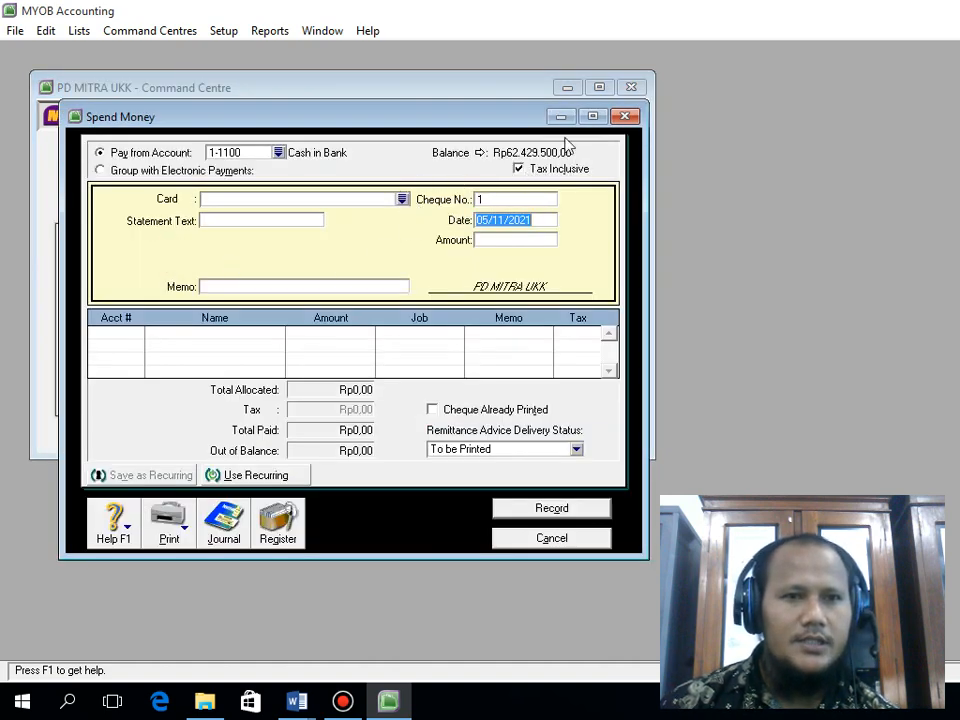
pyautogui.click(530, 169)
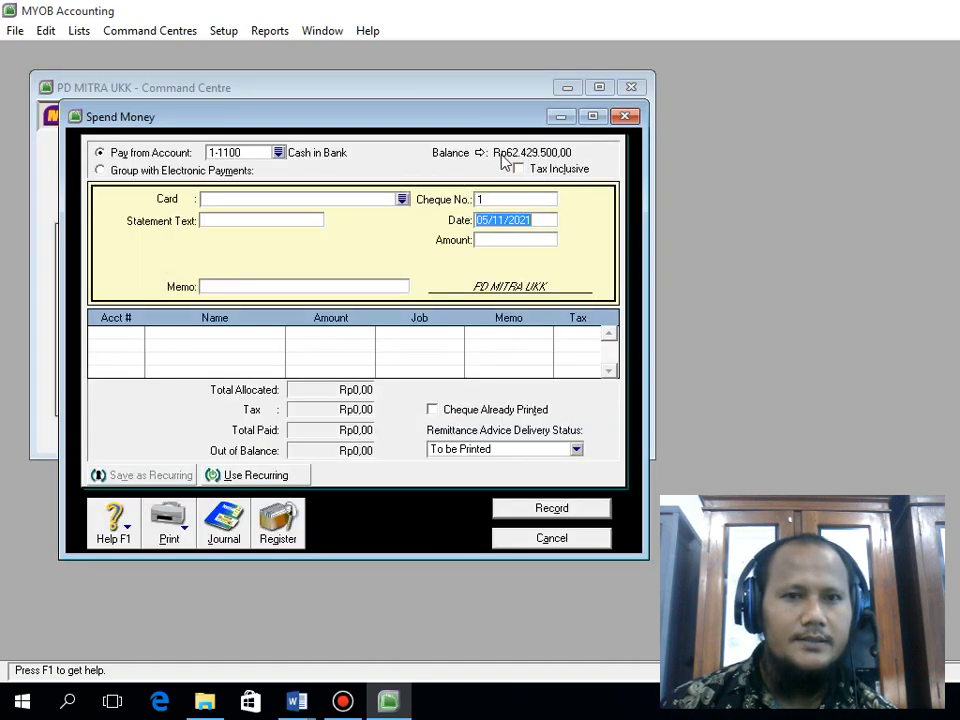
pyautogui.write('1.12.17')
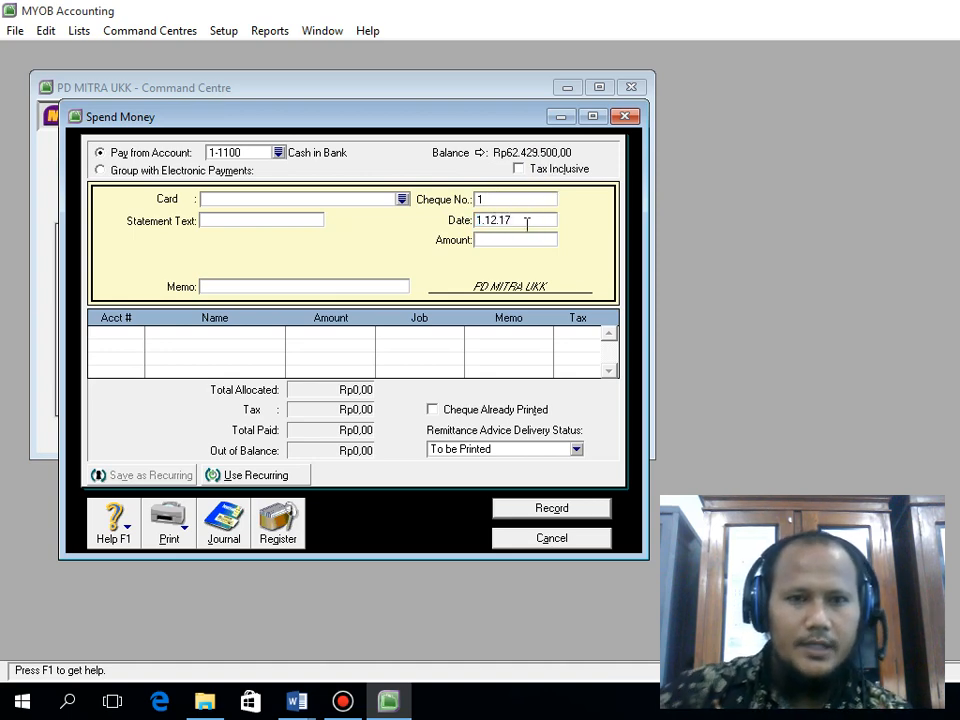
pyautogui.press('Tab')
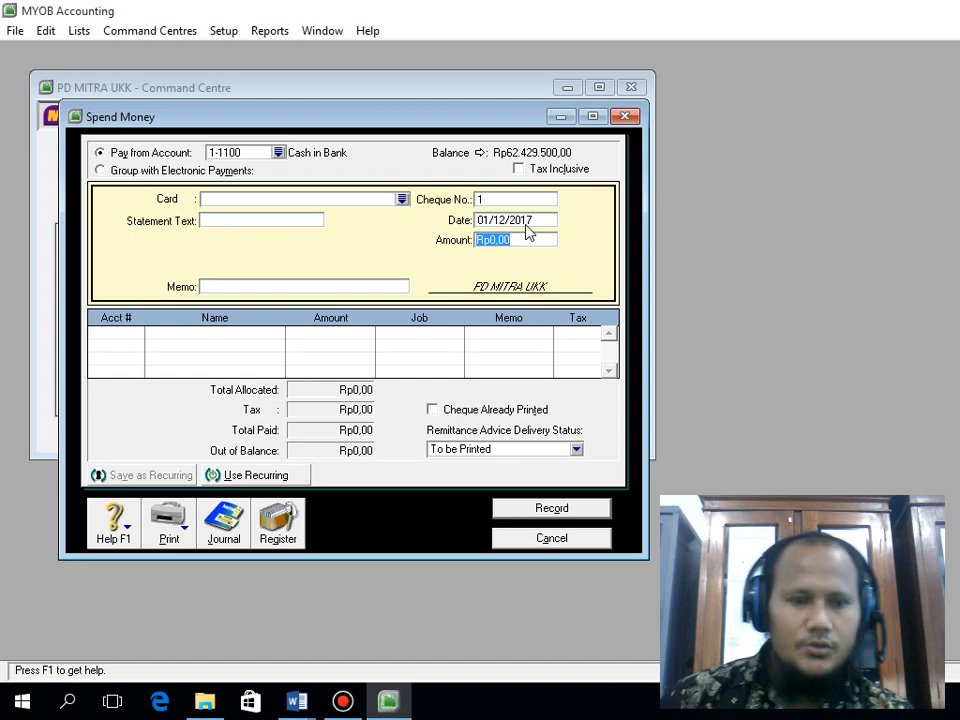
pyautogui.write('3000000')
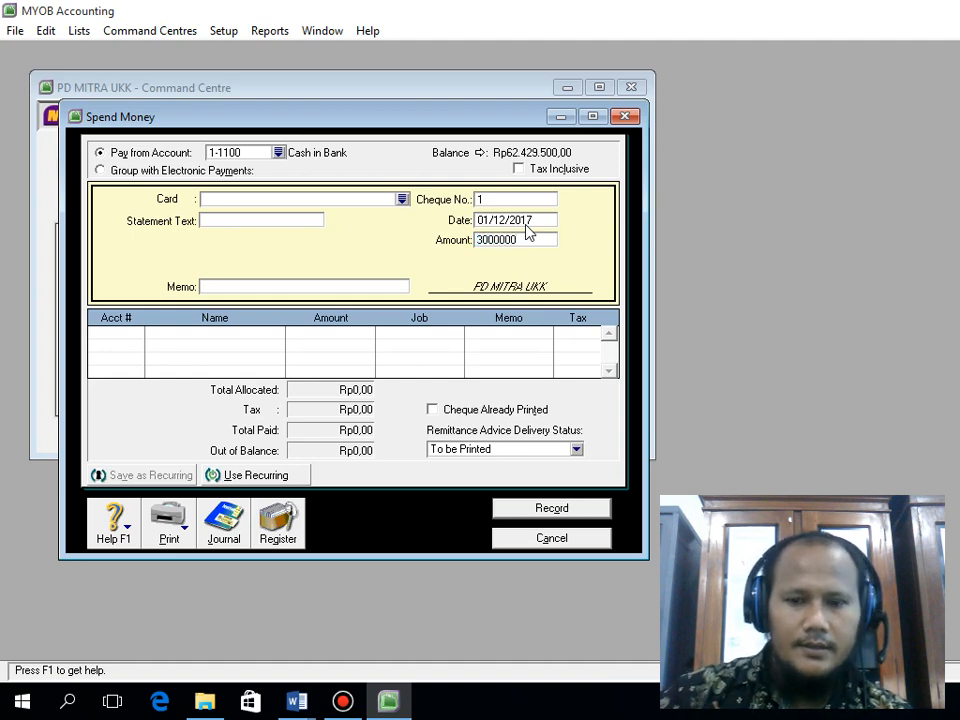
pyautogui.press('Tab')
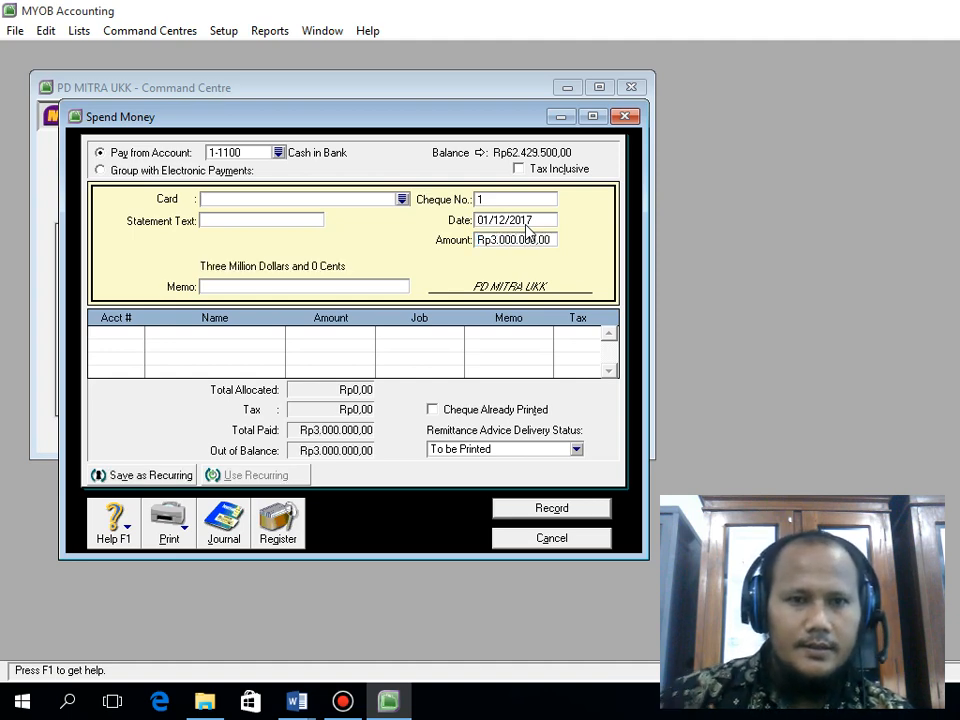
# Step: Allocate the payment to account 2-1200 Expense Payable on the first line
pyautogui.click(112, 338)
pyautogui.write('6-')
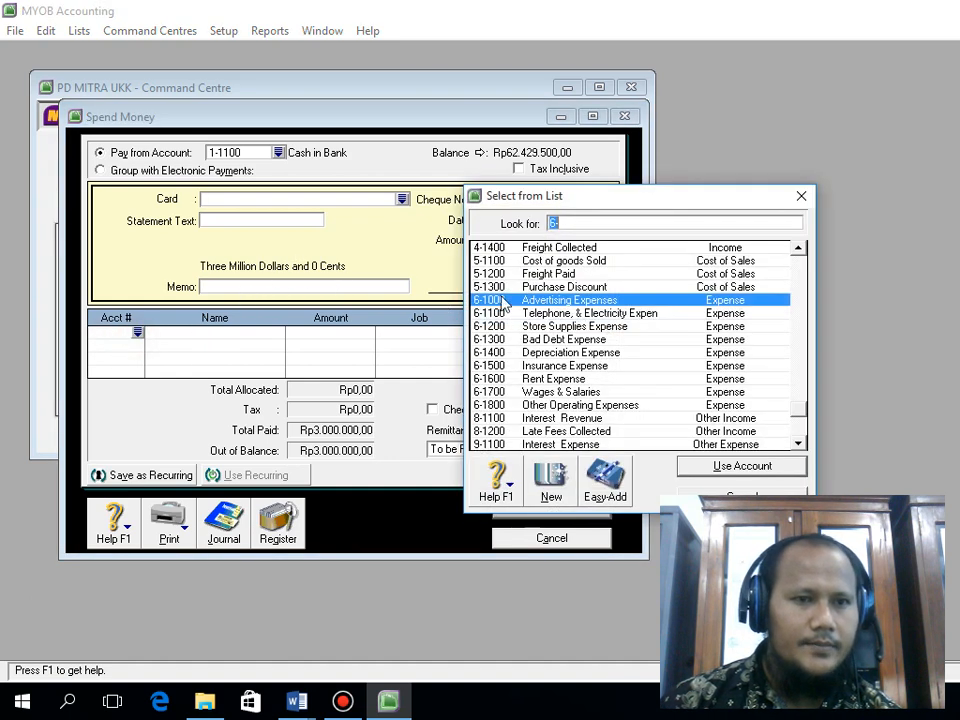
pyautogui.scroll(7, 565, 292)
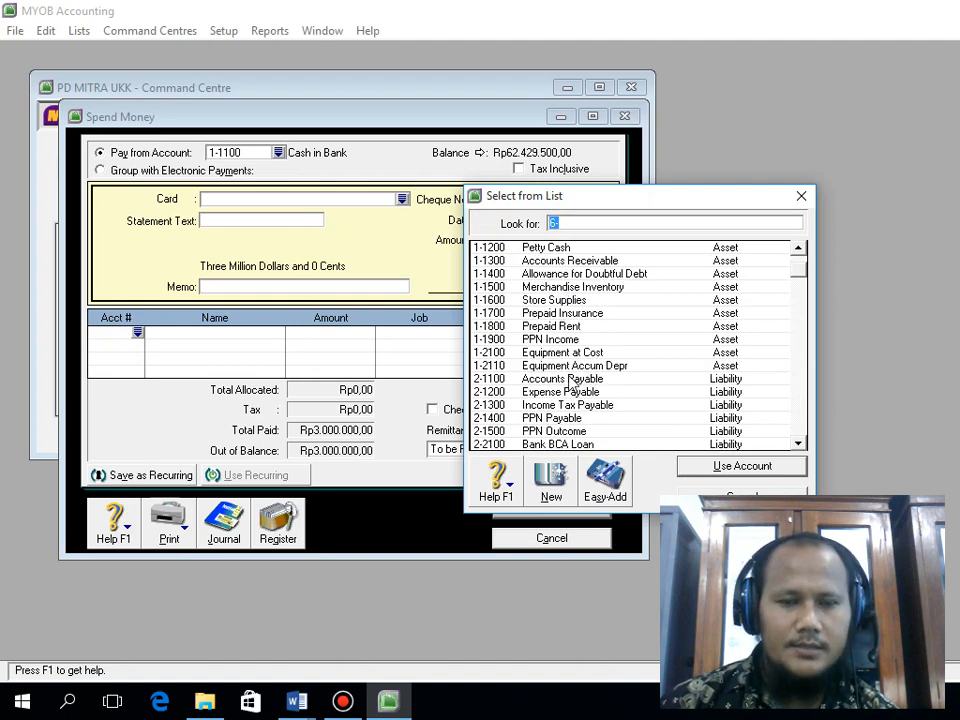
pyautogui.scroll(-1, 575, 380)
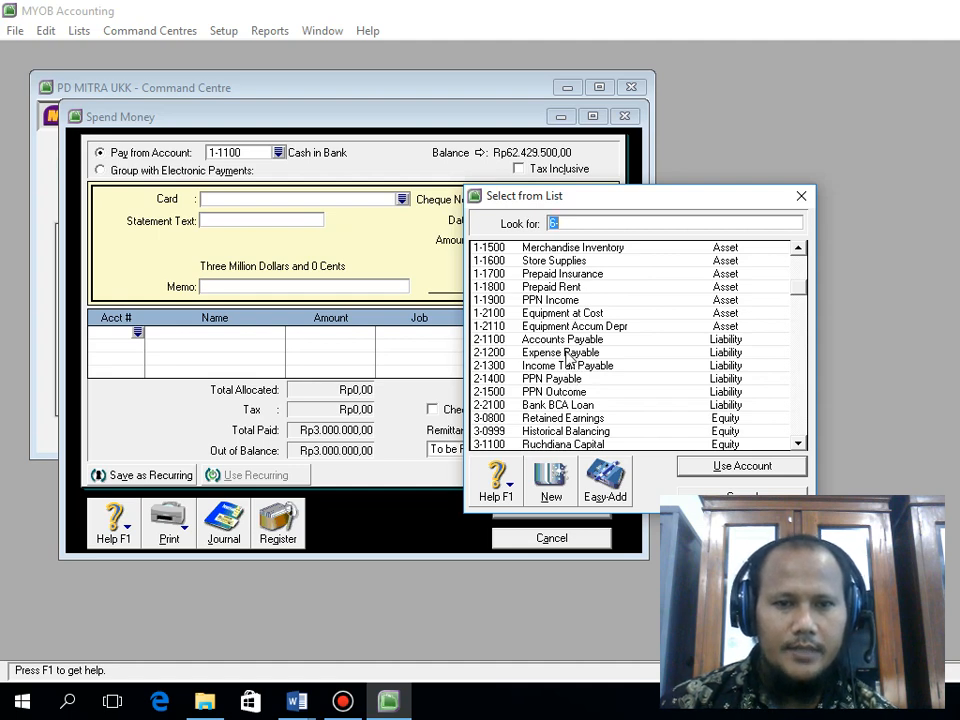
pyautogui.click(554, 353)
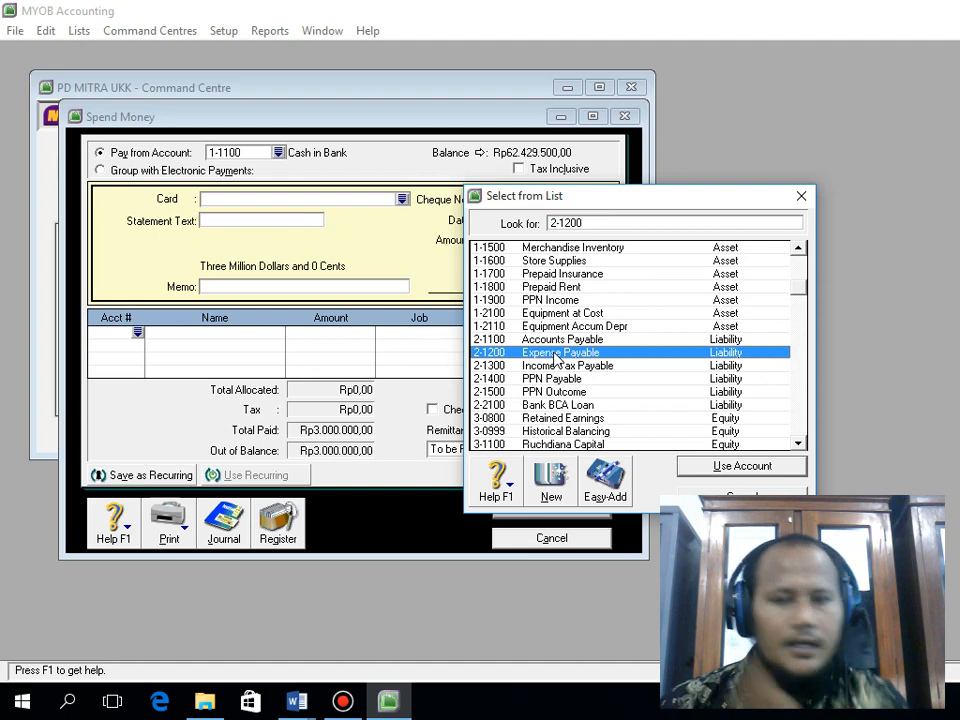
pyautogui.click(712, 467)
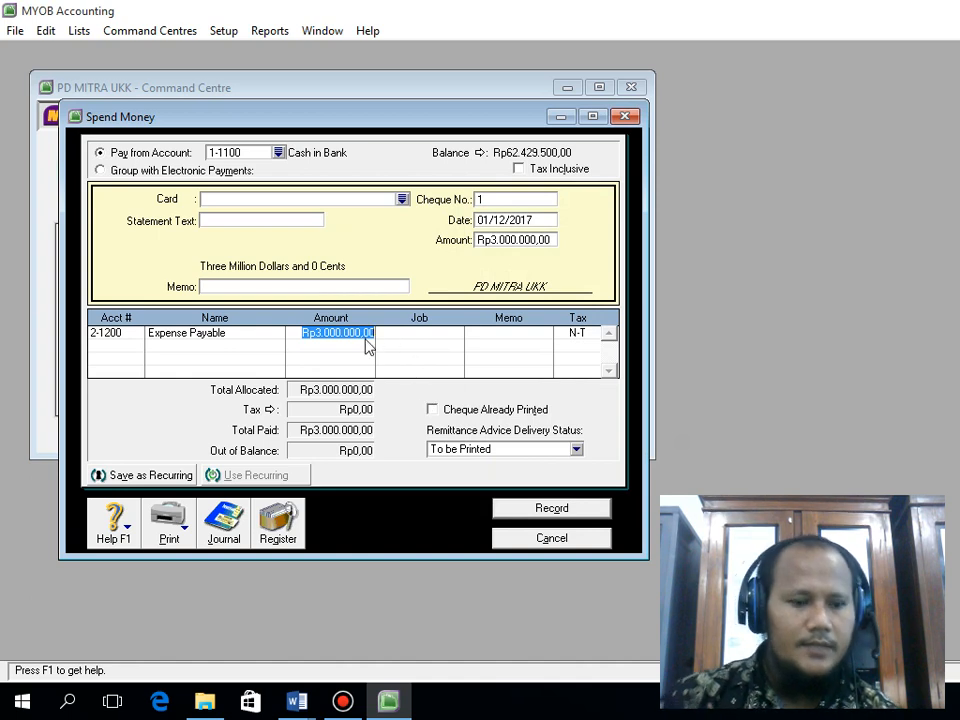
# Step: Review the recap of the Spend Money transaction and try to record it without a card
pyautogui.hotkey('ctrl', 'r')
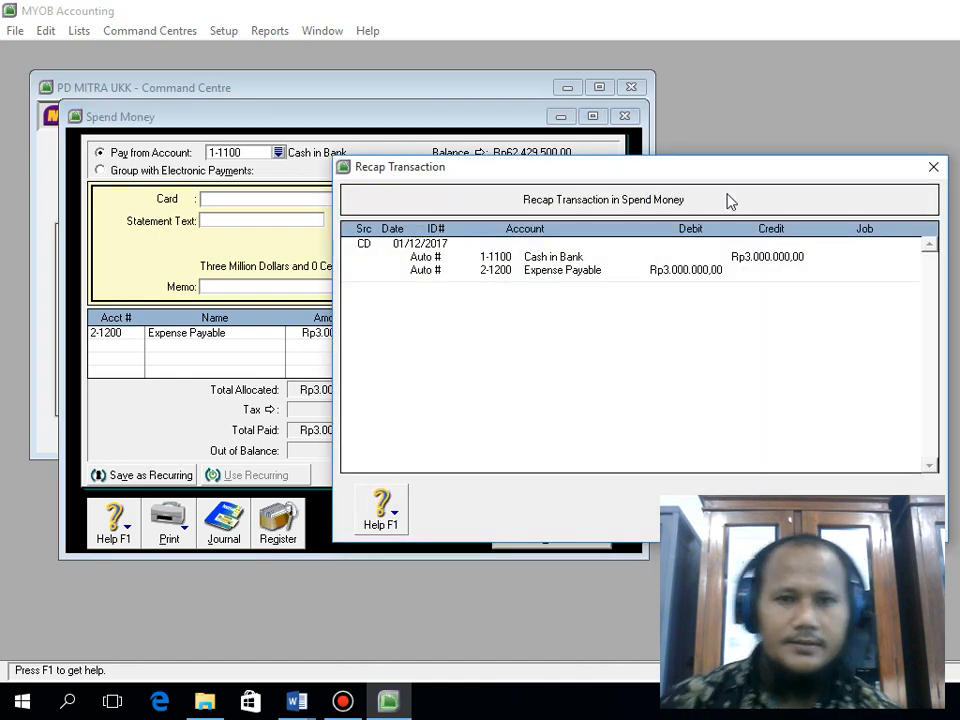
pyautogui.press('Escape')
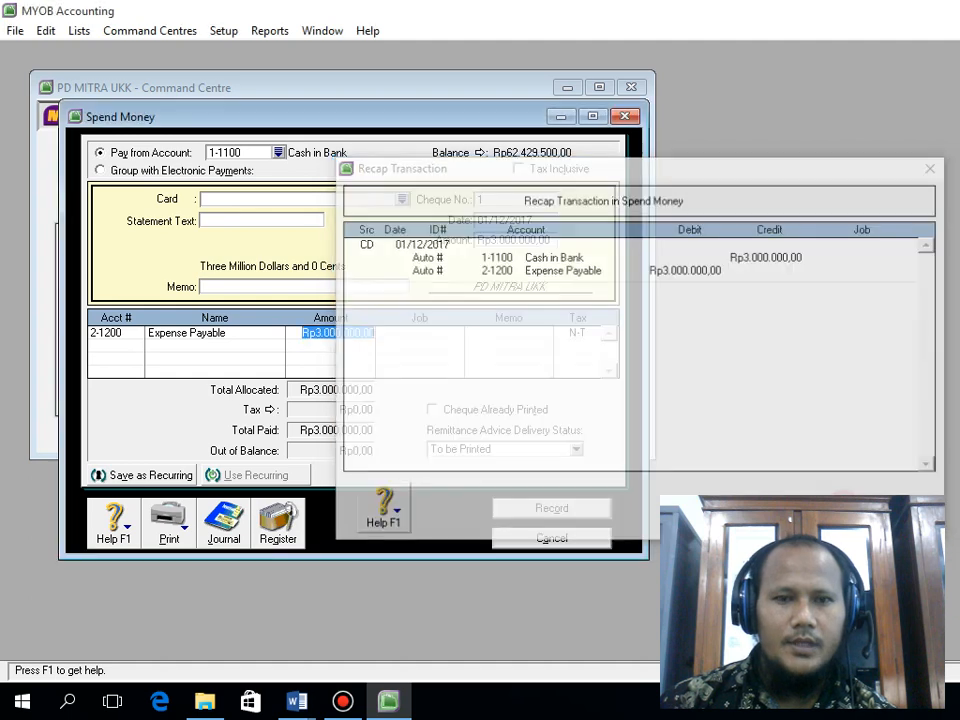
pyautogui.click(523, 509)
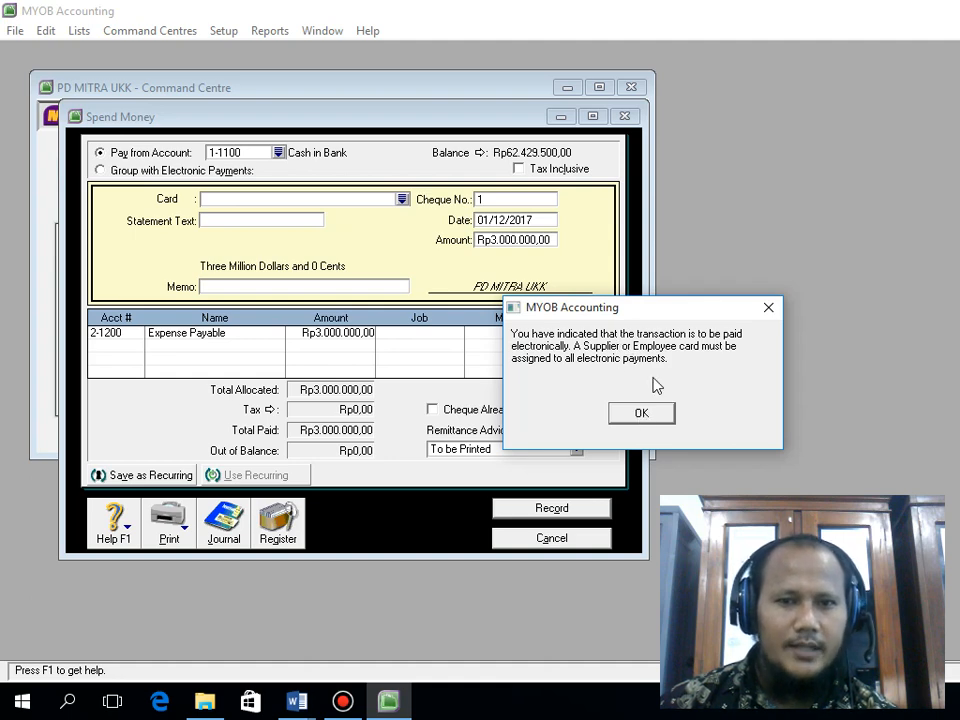
pyautogui.click(641, 414)
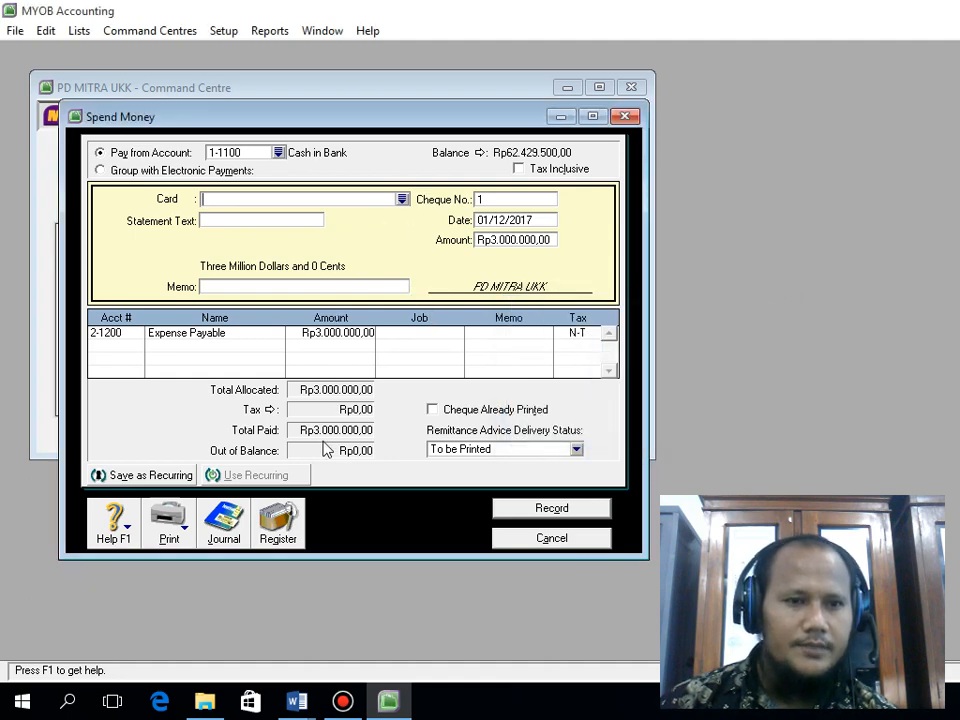
# Step: Create a new Employee card with the last name karyawan from the payment's card selection
pyautogui.click(402, 200)
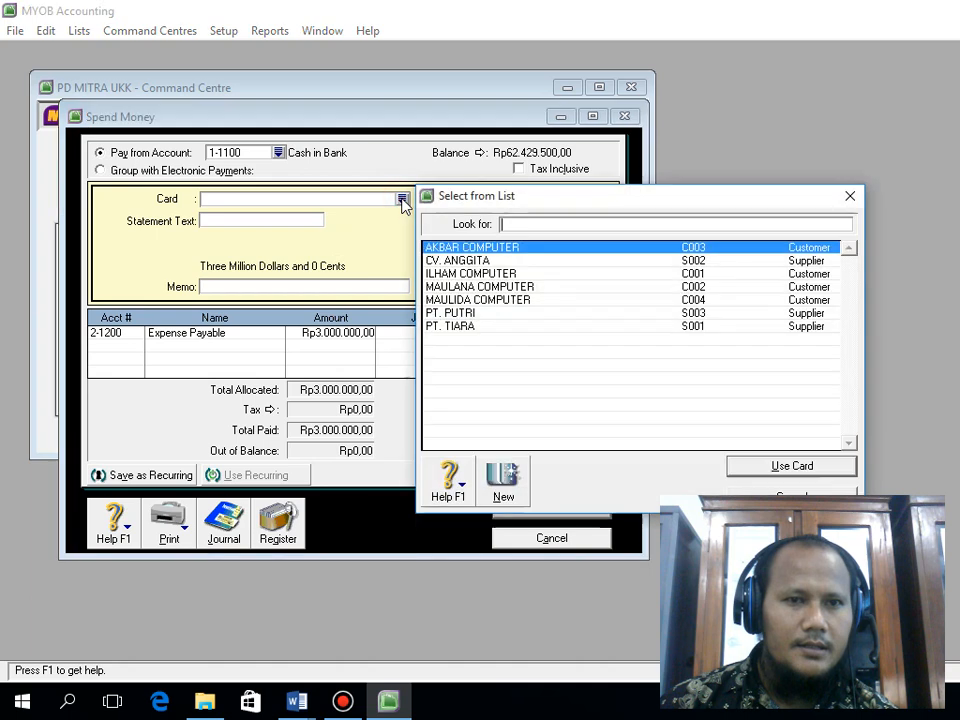
pyautogui.click(514, 487)
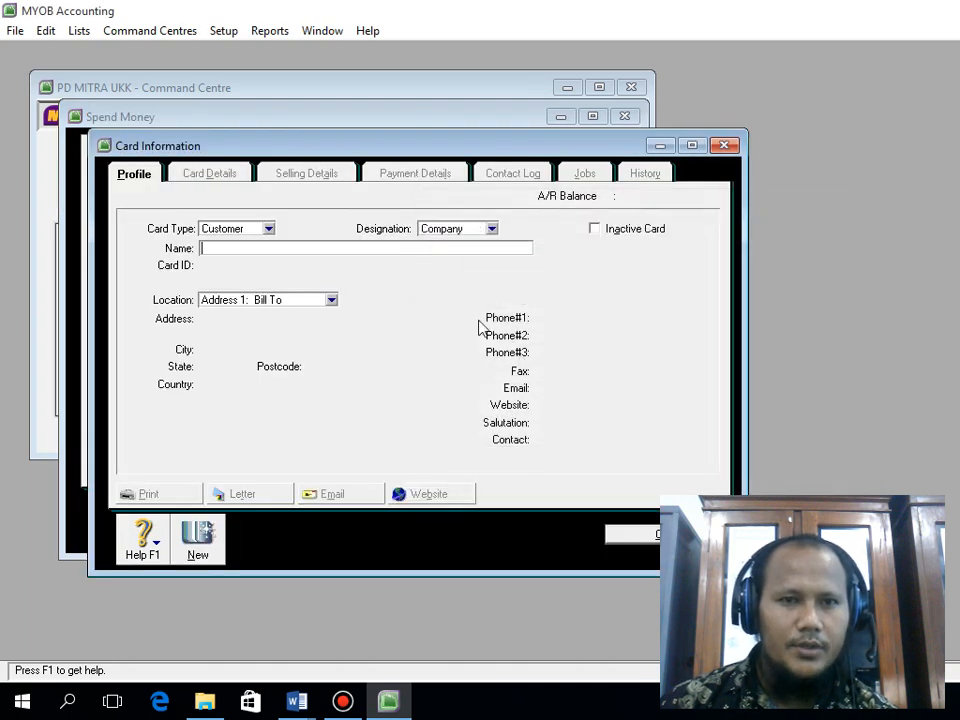
pyautogui.click(268, 229)
pyautogui.click(262, 267)
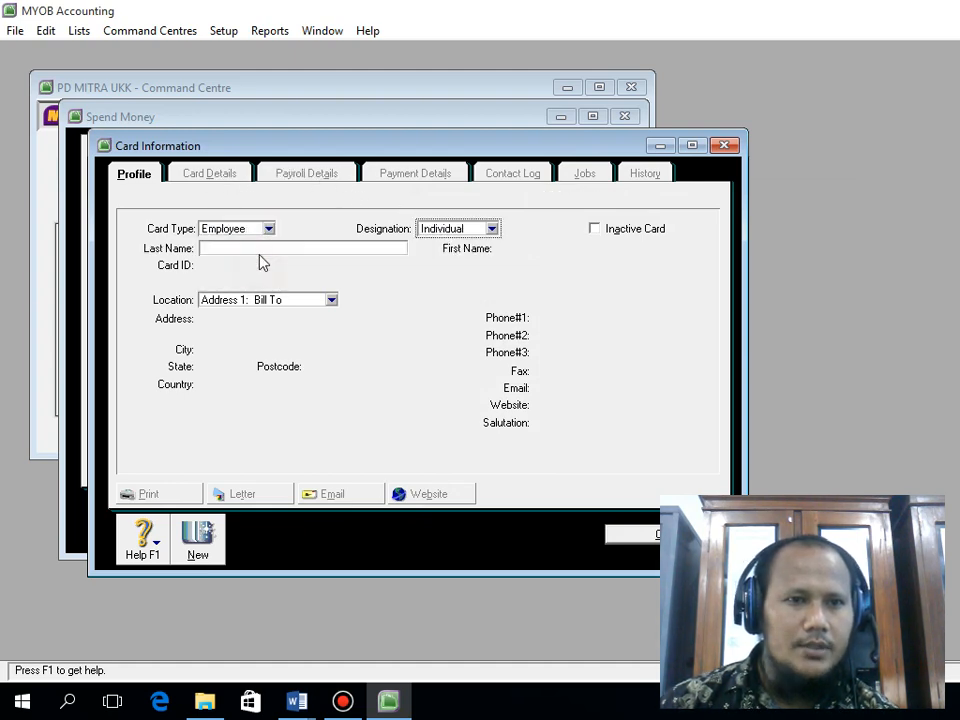
pyautogui.click(258, 249)
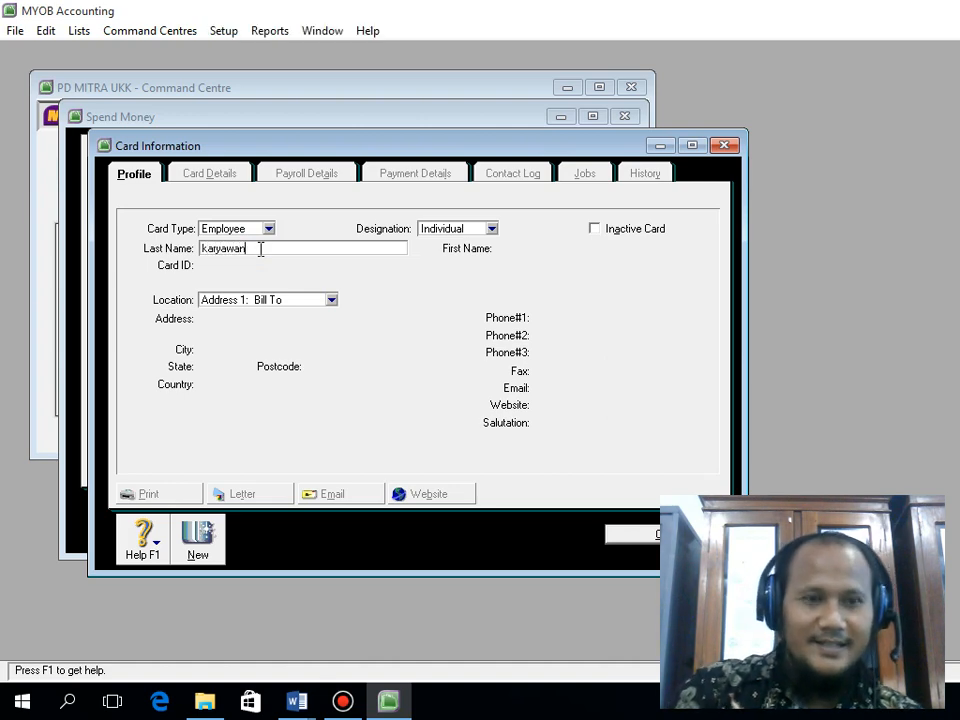
pyautogui.press('Tab')
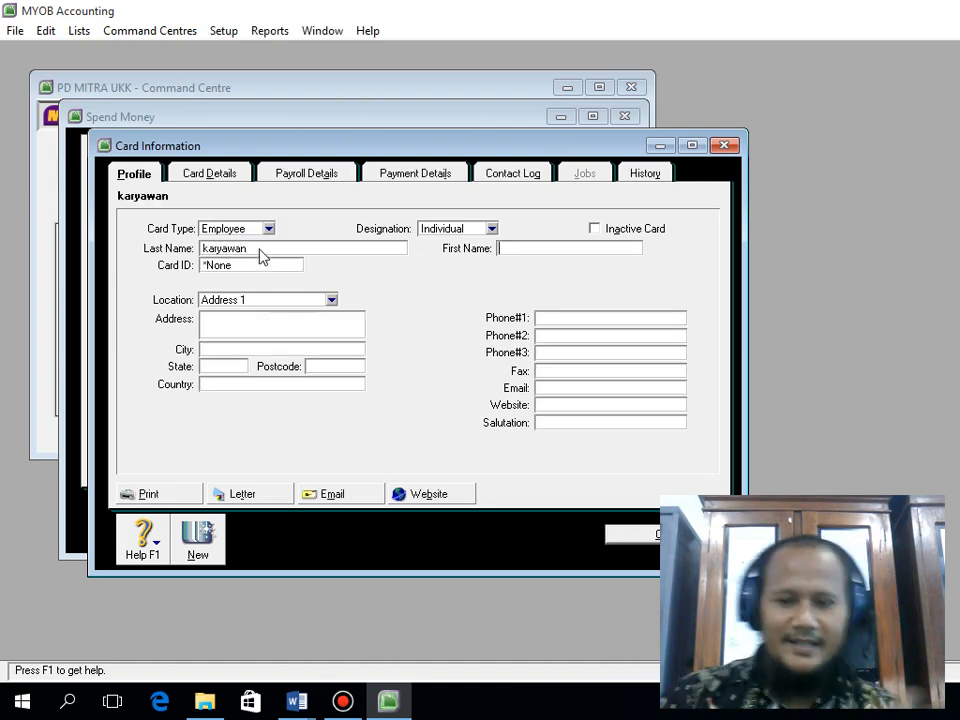
pyautogui.click(634, 533)
# Step: Assign the karyawan card to the Expense Payable payment, record the transaction and close Spend Money
pyautogui.click(401, 199)
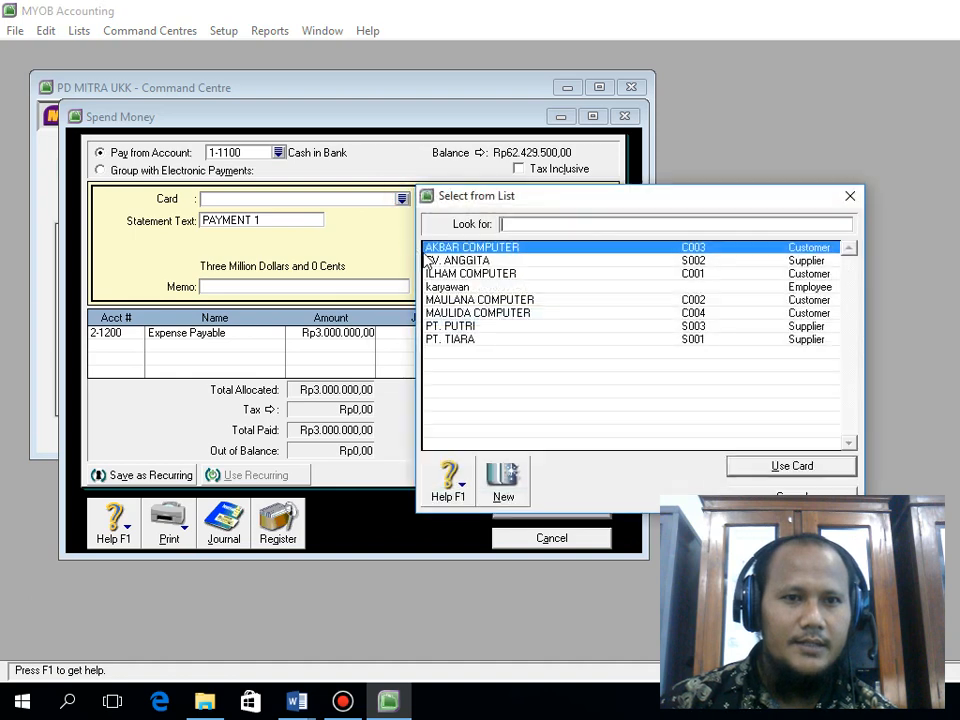
pyautogui.click(458, 286)
pyautogui.click(740, 465)
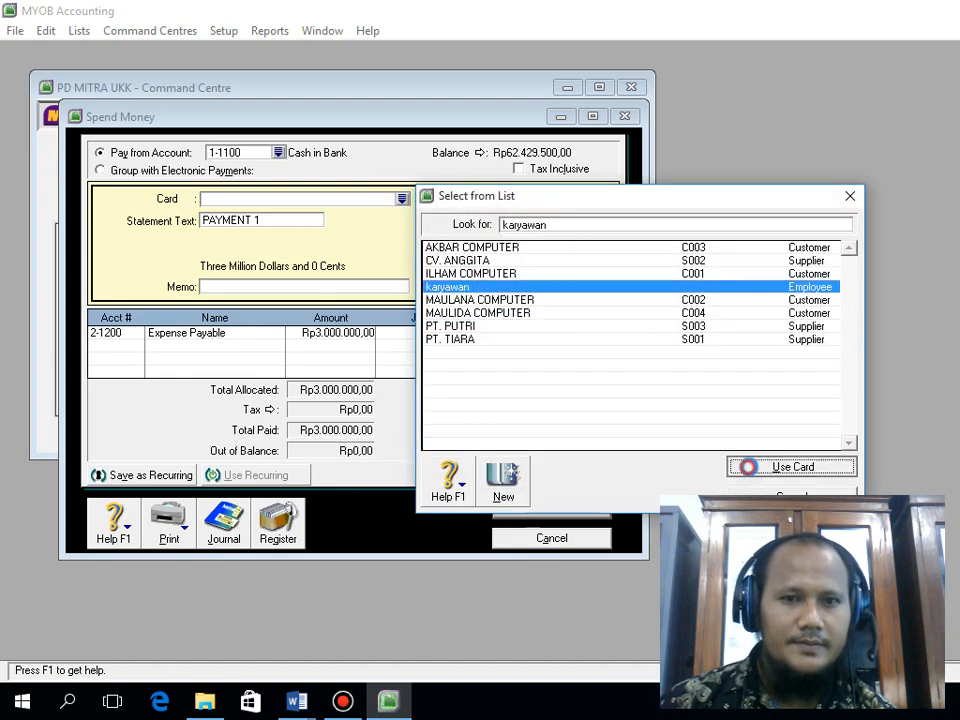
pyautogui.click(568, 508)
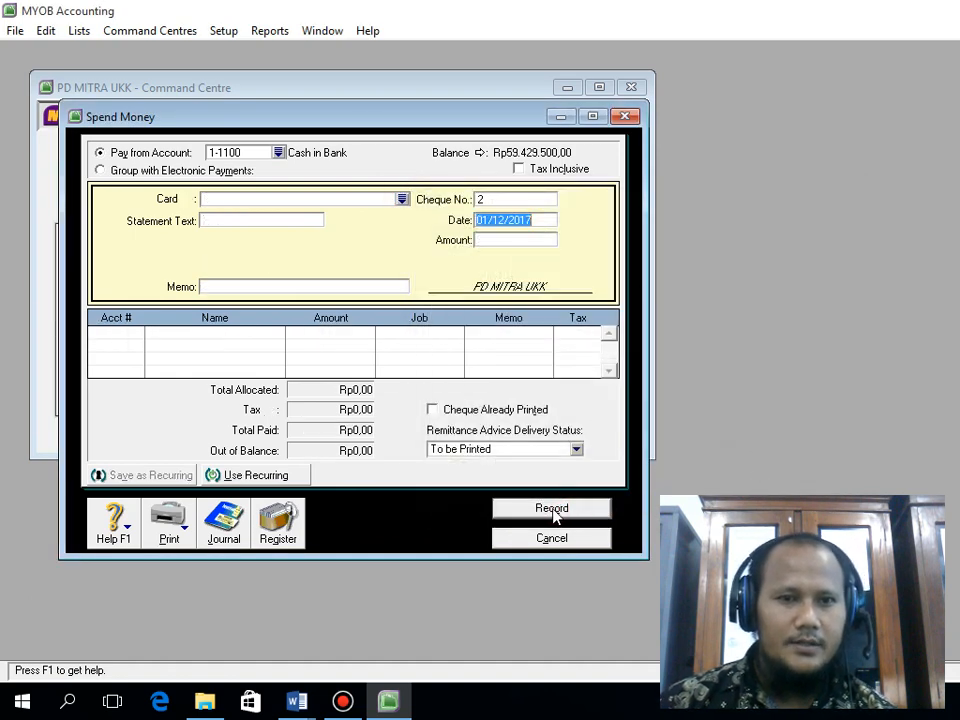
pyautogui.click(540, 539)
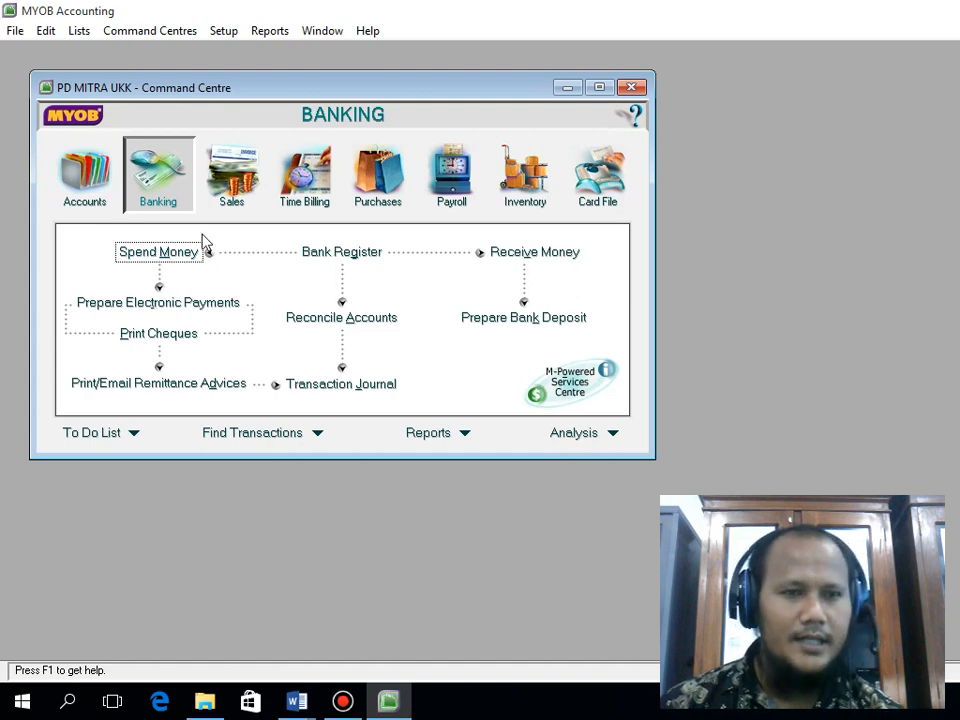
# Step: Start another Spend Money transaction dated 01/12/2017 for an amount of Rp3.300.000
pyautogui.click(160, 252)
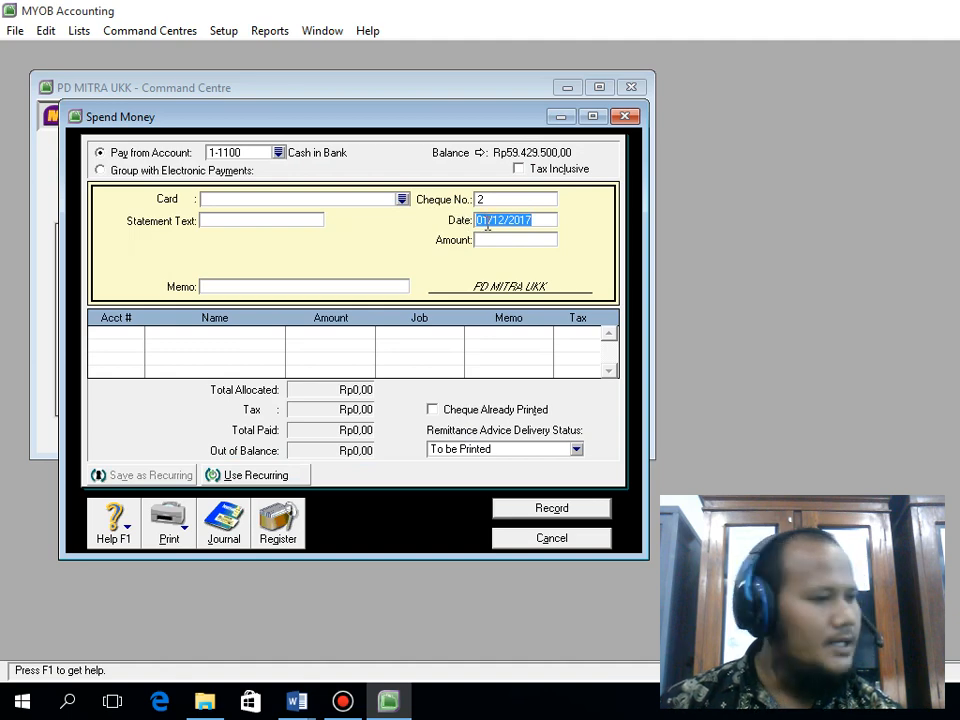
pyautogui.click(514, 240)
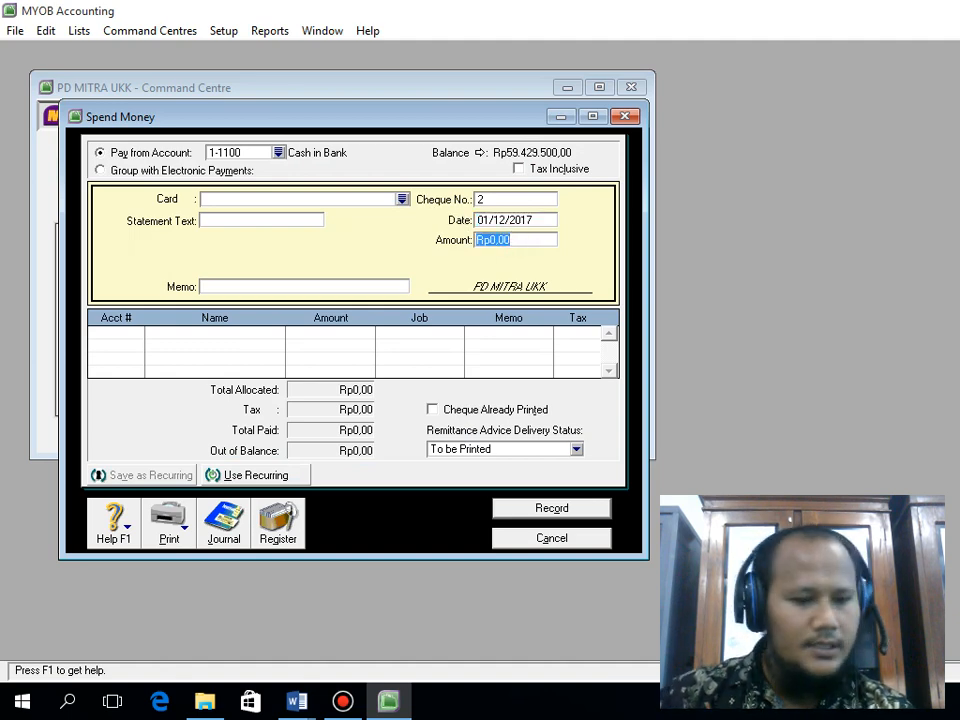
pyautogui.write('3.300.000')
pyautogui.press('Tab')
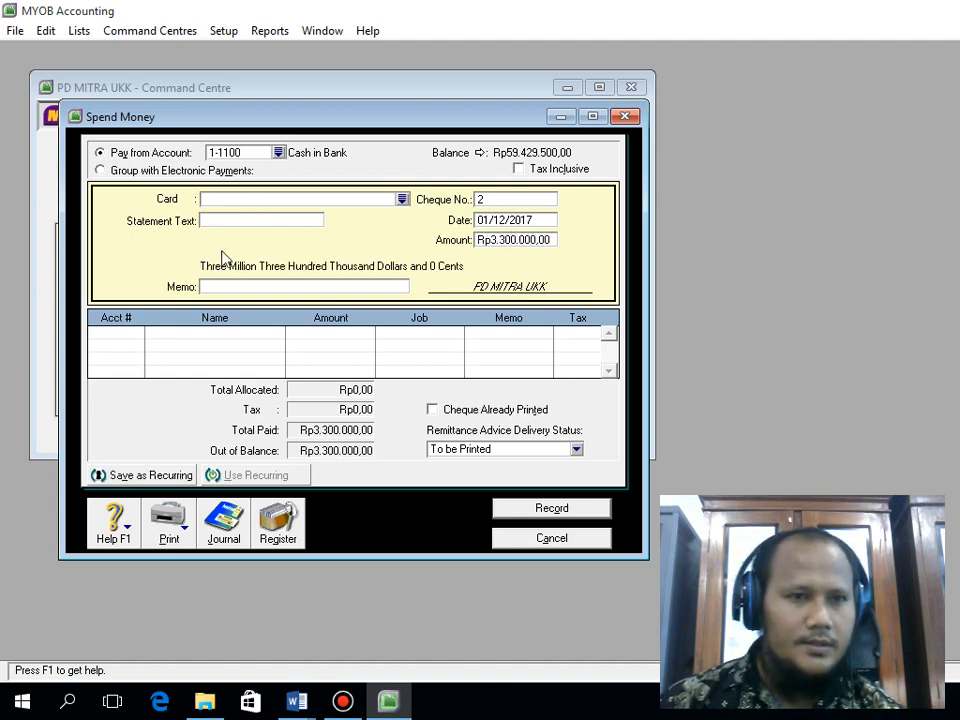
# Step: Allocate the payment to account 1-2100 Equipment at Cost on the first line
pyautogui.click(122, 332)
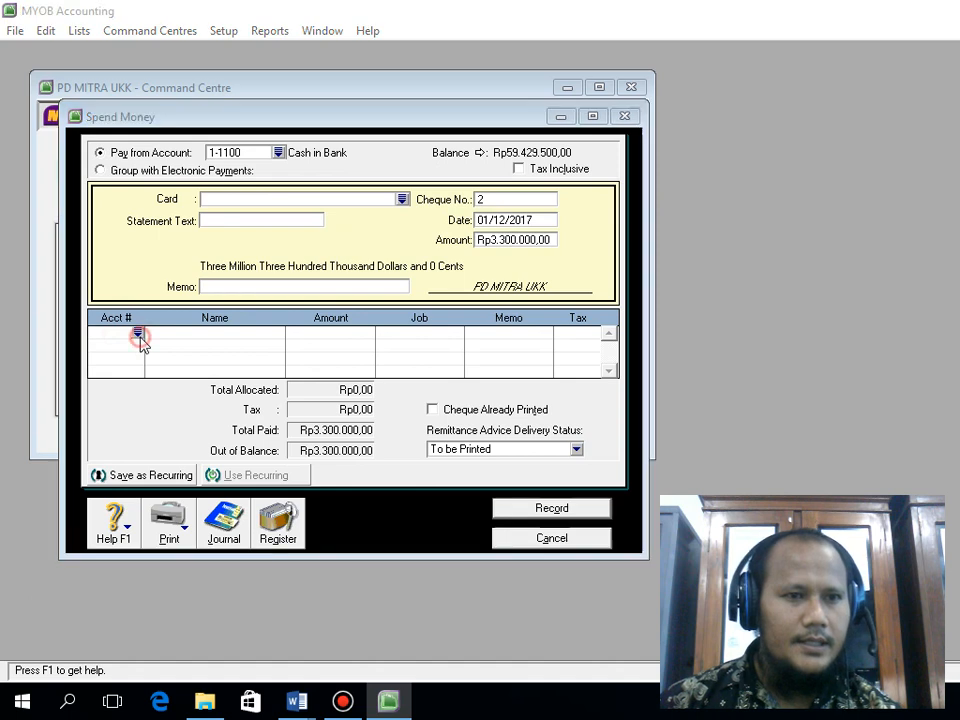
pyautogui.click(137, 332)
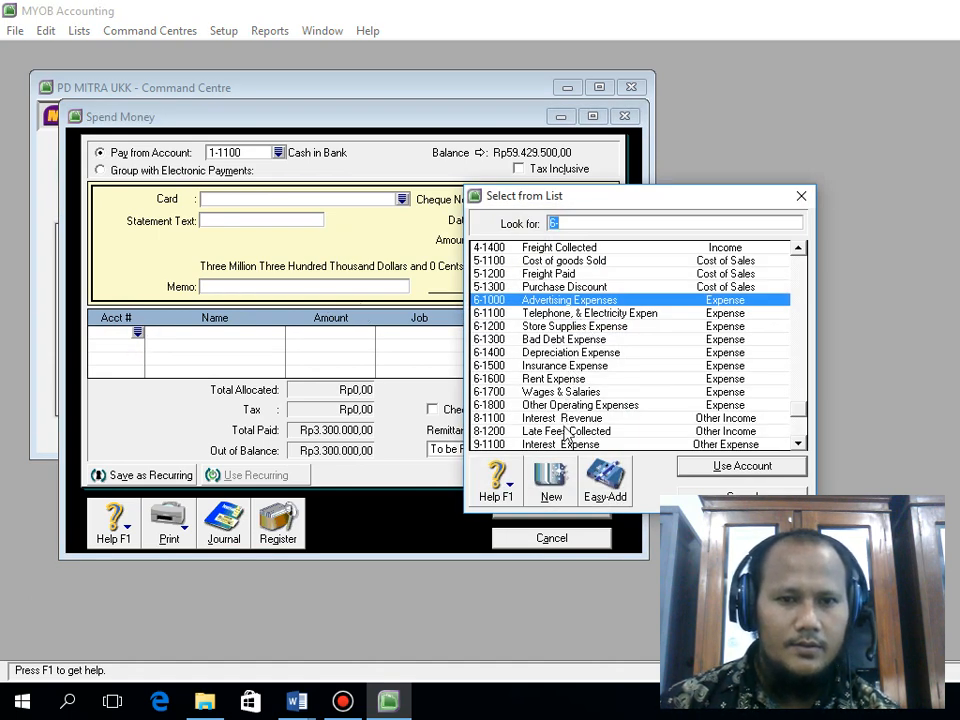
pyautogui.scroll(9, 562, 295)
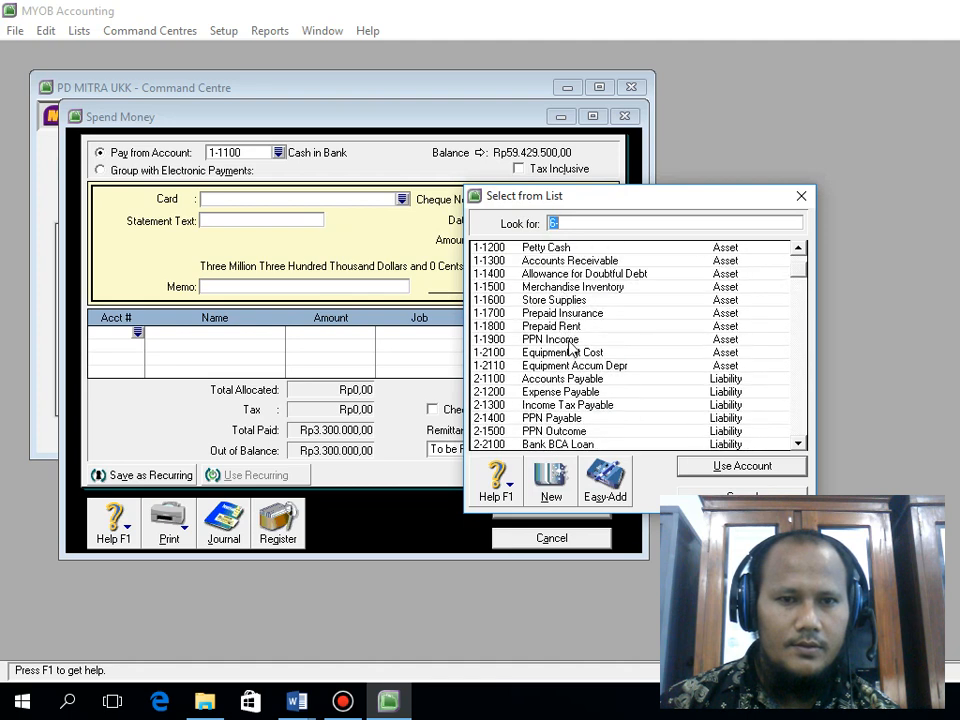
pyautogui.write('1-2100')
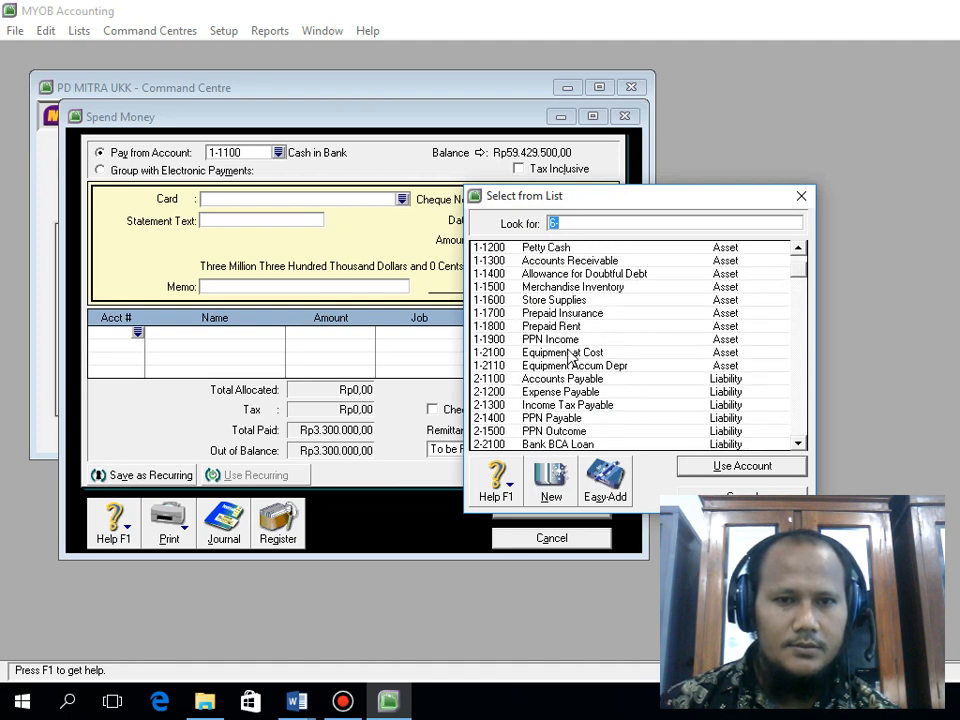
pyautogui.click(731, 467)
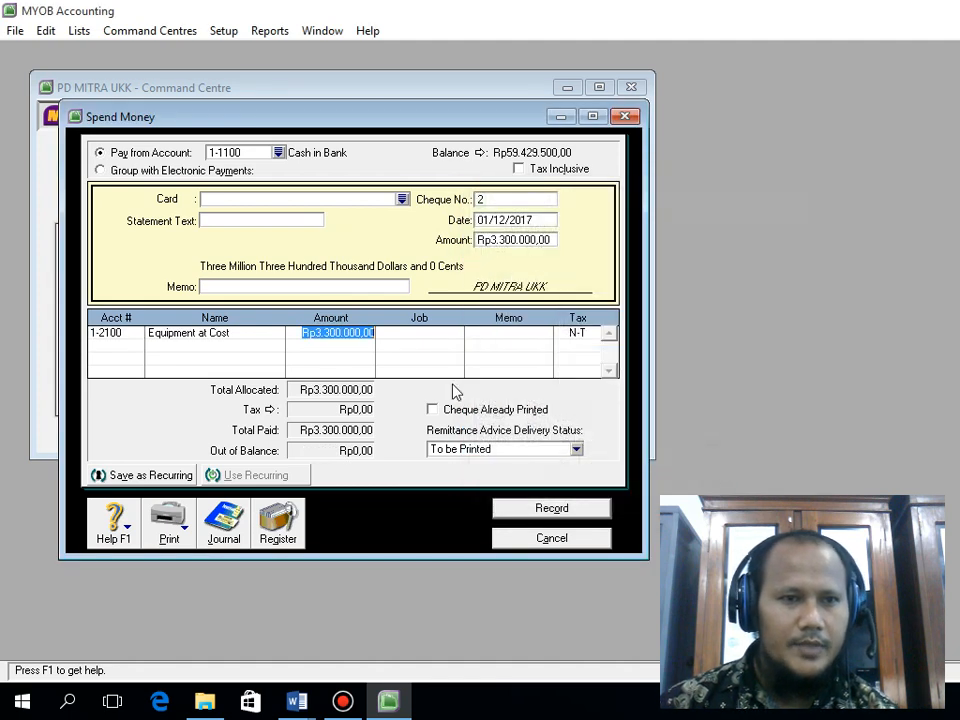
# Step: Review the recap of the equipment payment and try to record it without a card
pyautogui.hotkey('ctrl', 'r')
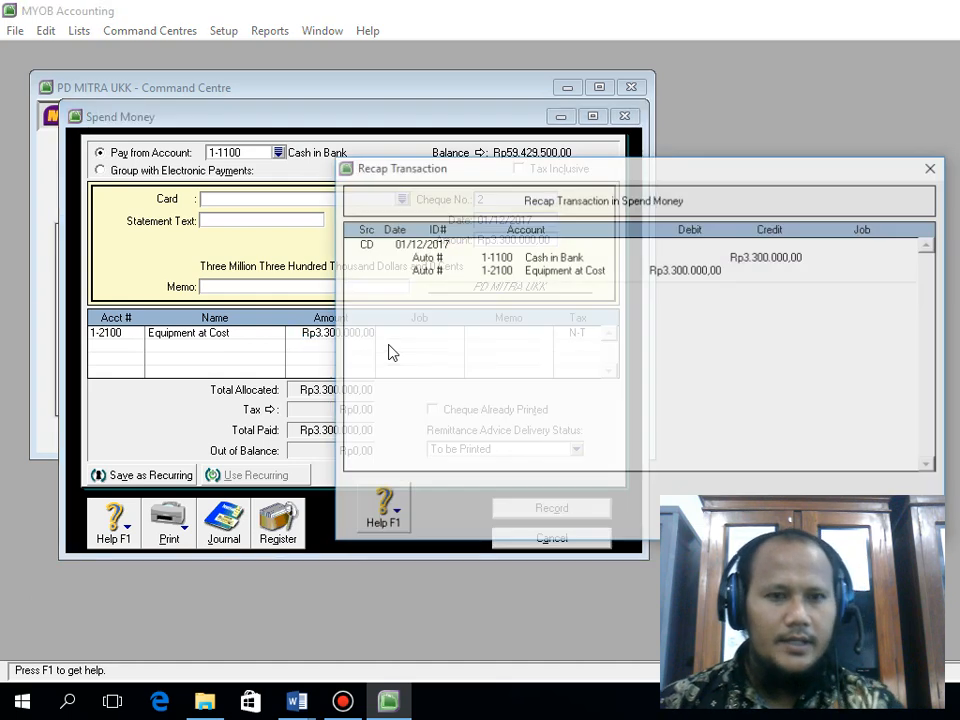
pyautogui.press('Escape')
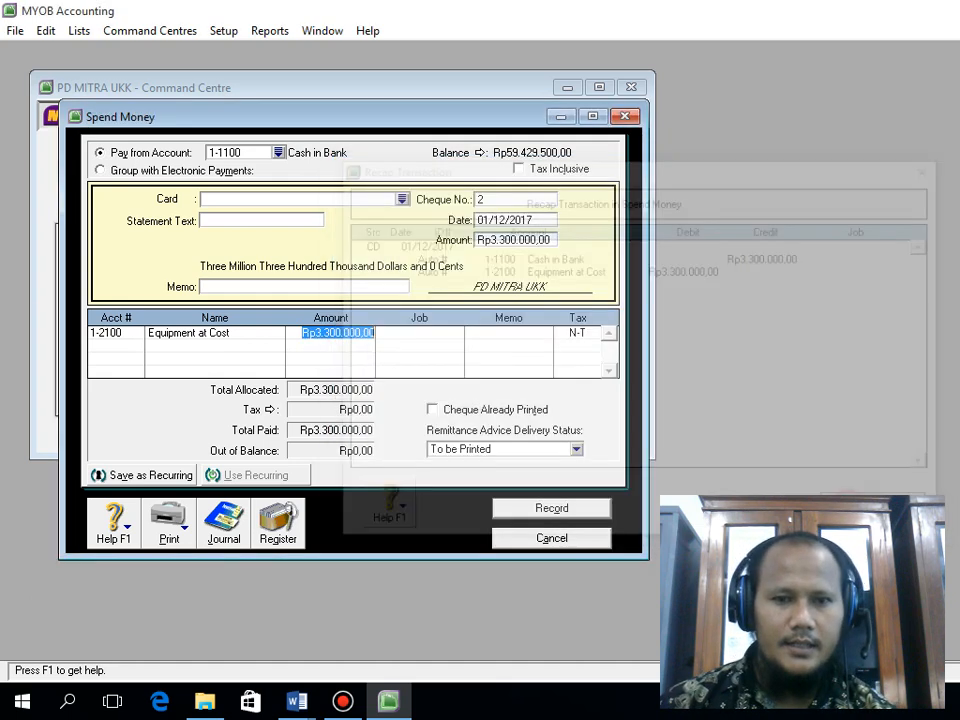
pyautogui.click(604, 512)
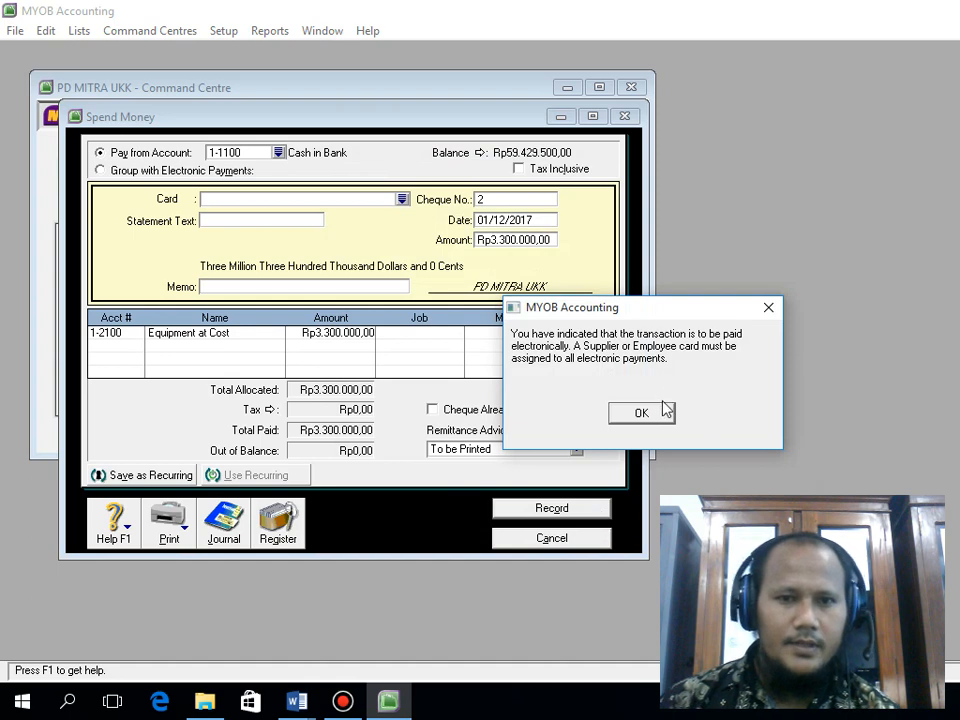
pyautogui.click(645, 413)
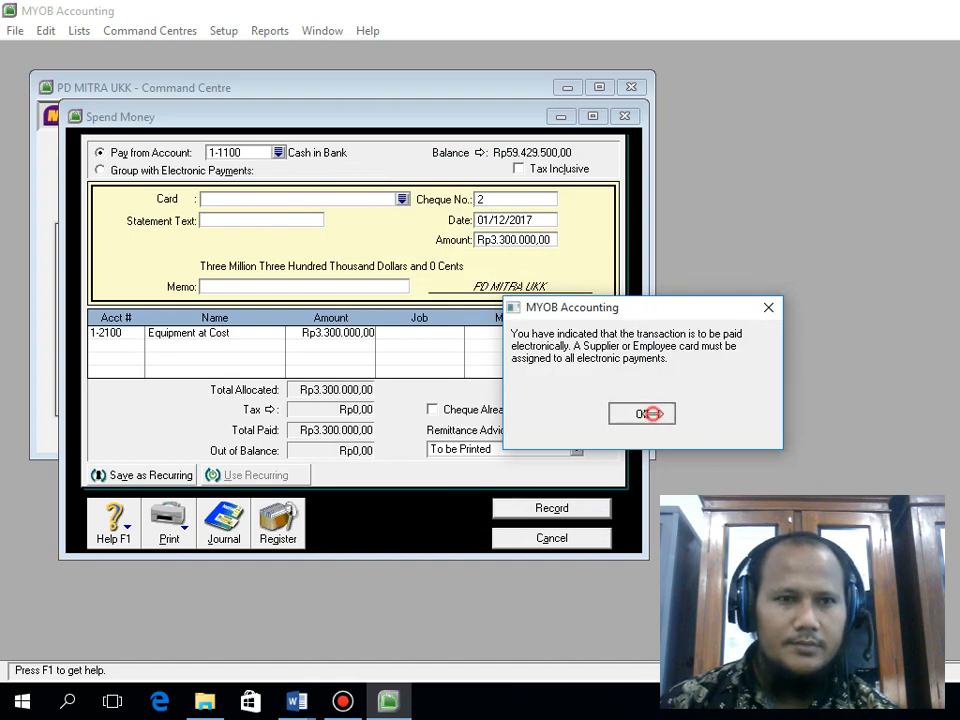
# Step: Create a new Supplier card named toko hejo from the equipment payment's card selection
pyautogui.click(401, 199)
pyautogui.click(504, 474)
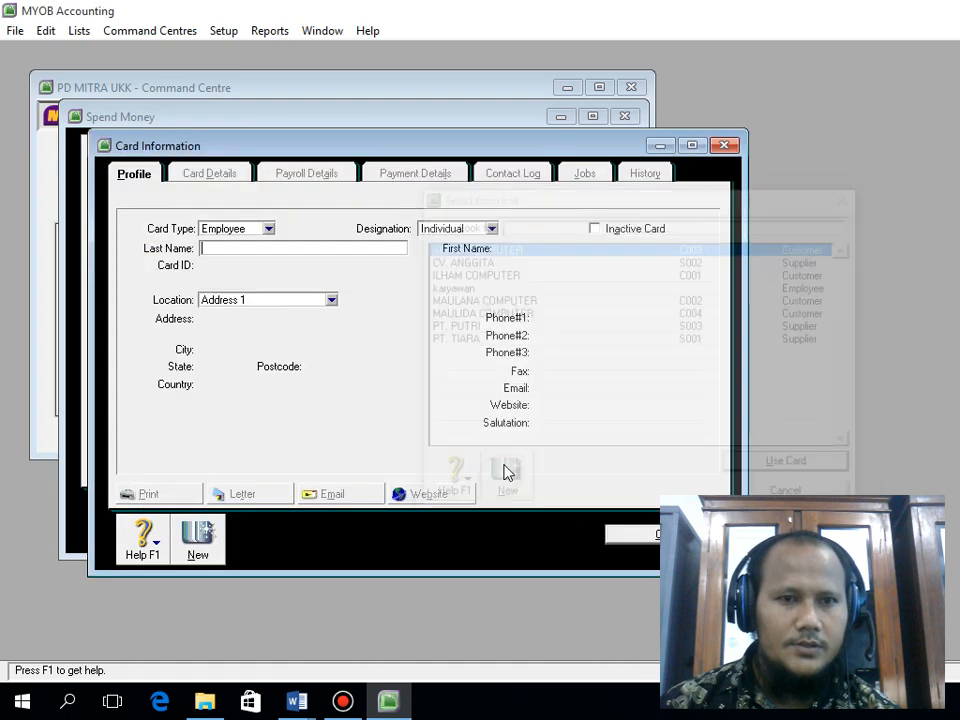
pyautogui.click(268, 228)
pyautogui.click(255, 256)
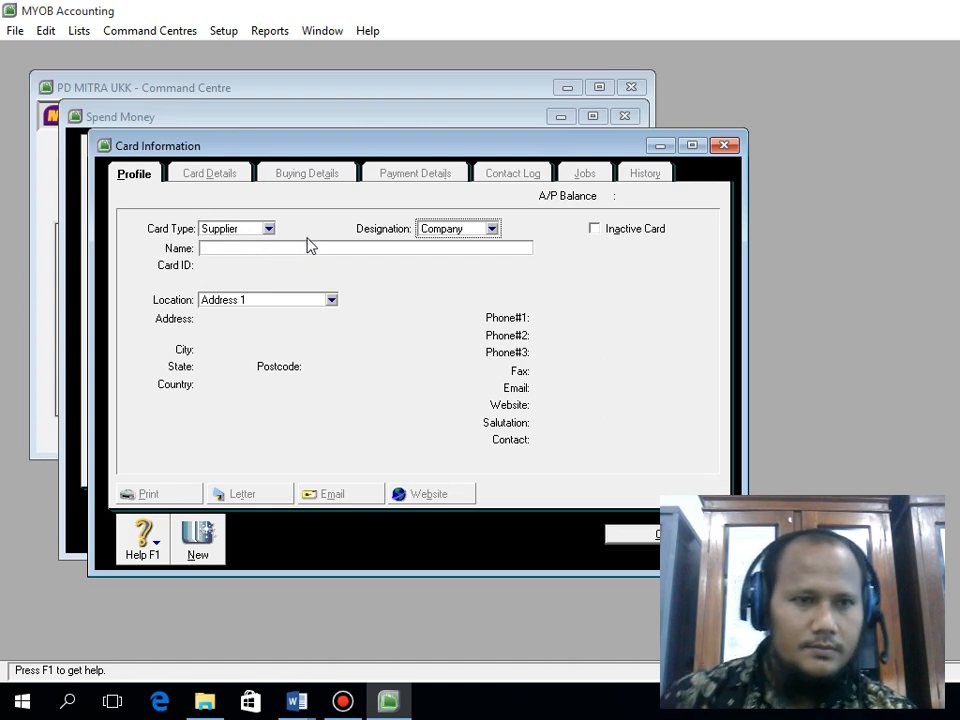
pyautogui.click(289, 248)
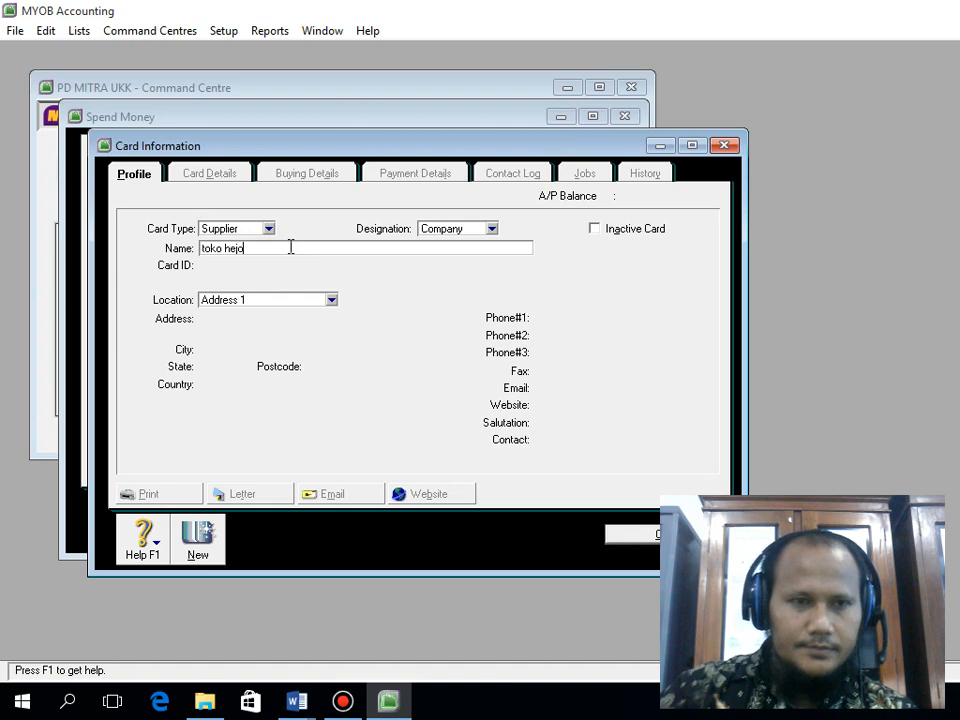
pyautogui.write('toko hejo')
pyautogui.press('Tab')
pyautogui.click(632, 533)
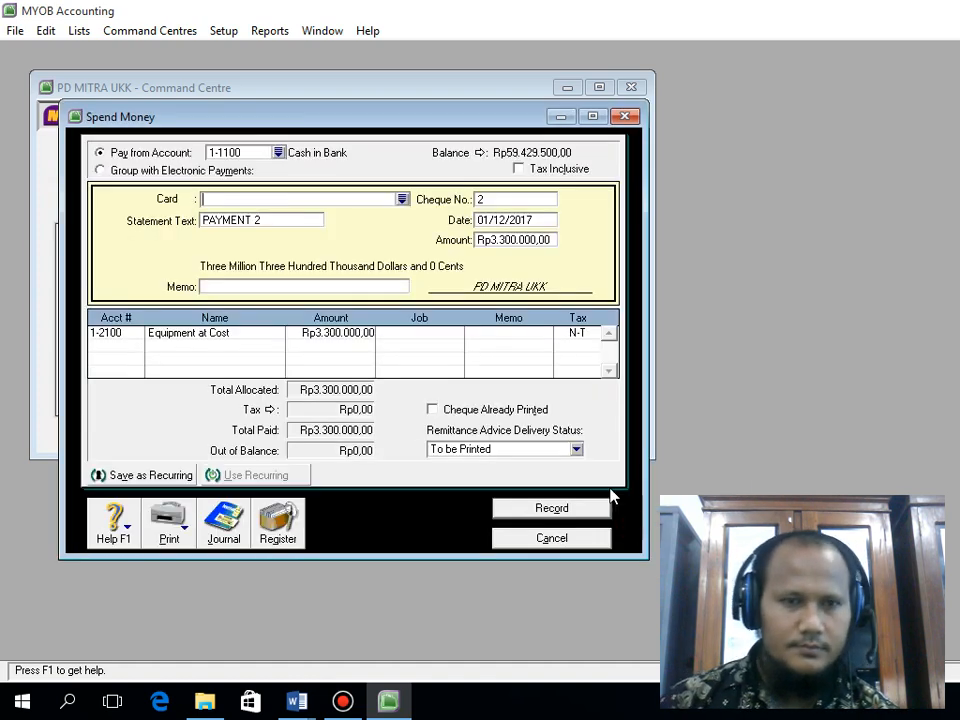
# Step: Assign the toko hejo supplier card to the equipment payment, record the transaction and close Spend Money
pyautogui.click(402, 200)
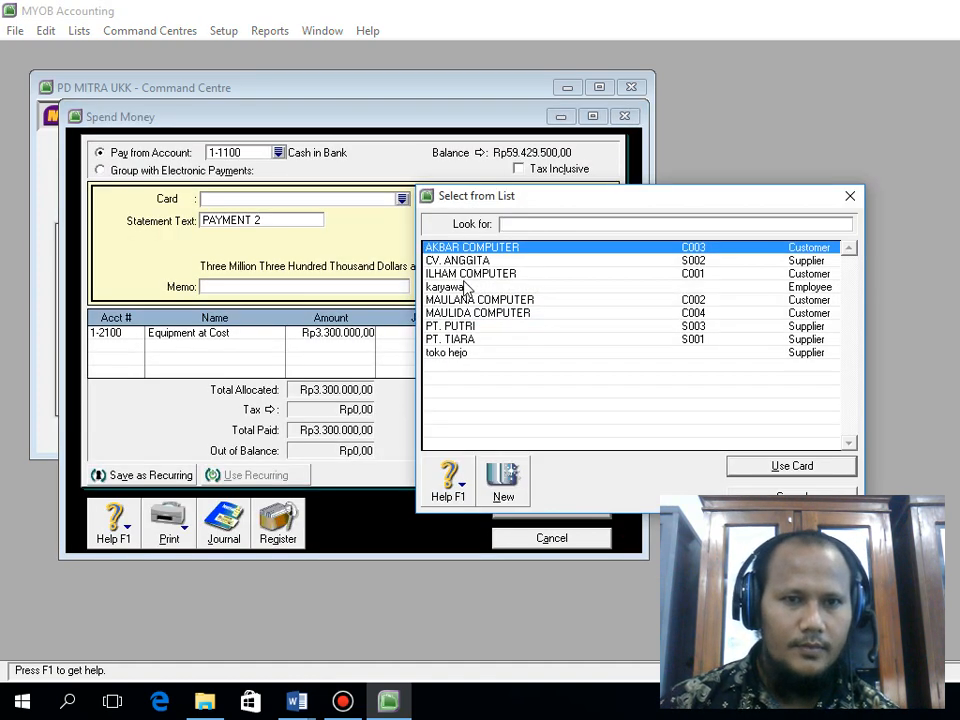
pyautogui.click(452, 353)
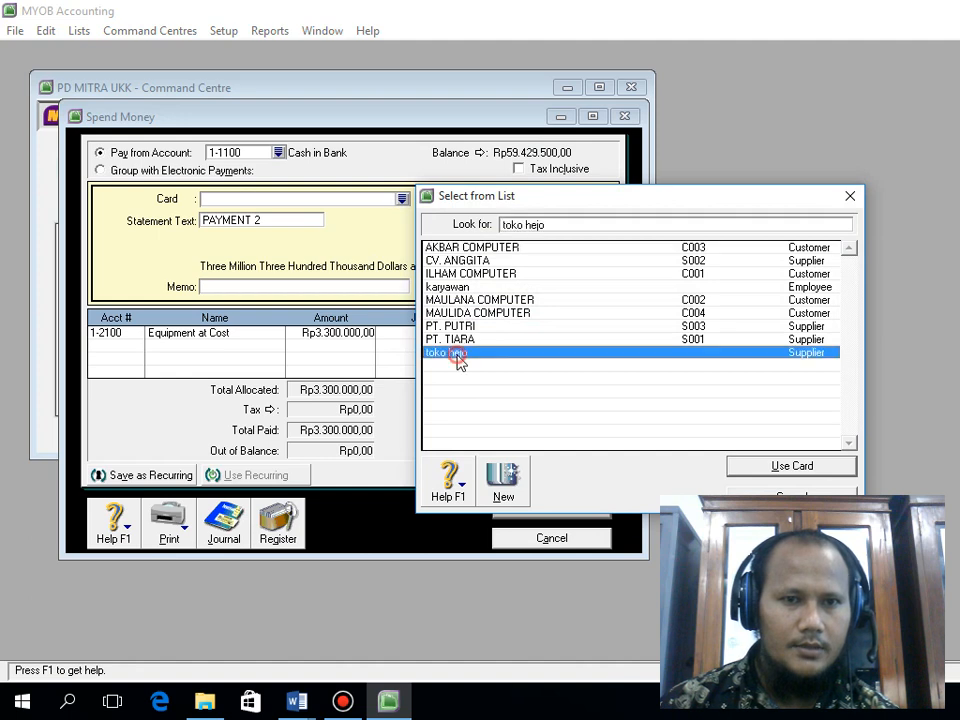
pyautogui.click(752, 468)
pyautogui.click(529, 512)
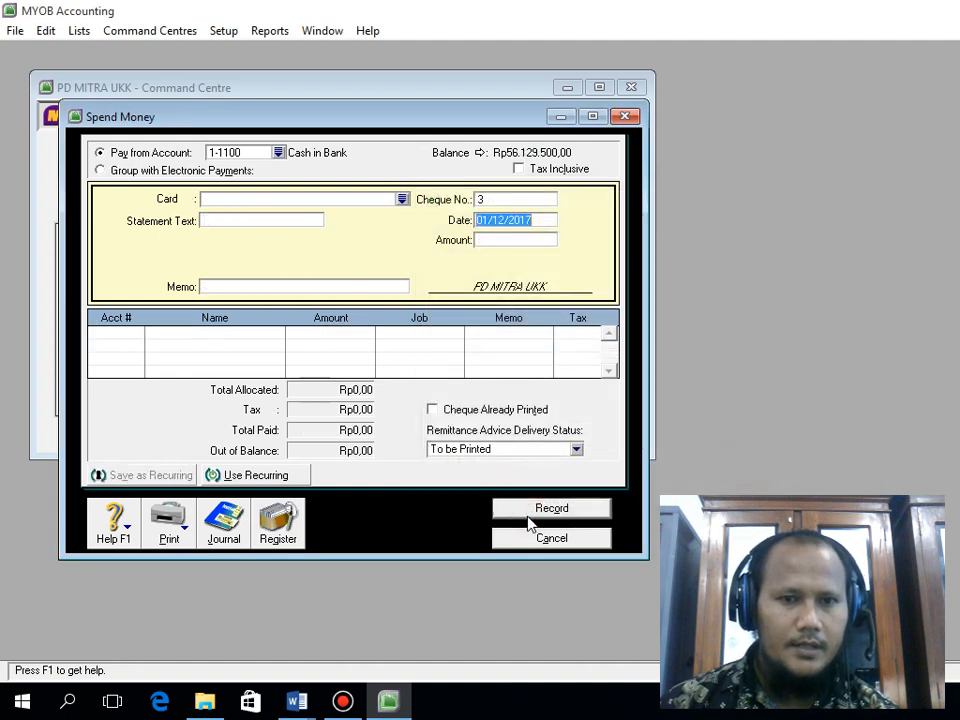
pyautogui.click(529, 538)
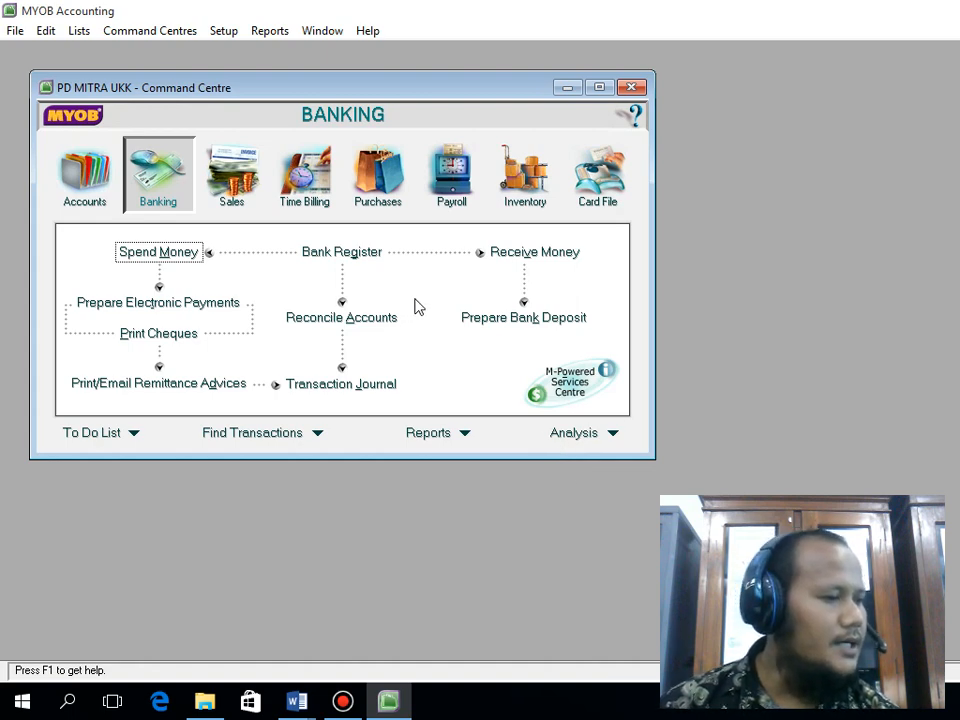
# Step: Start a Receive Payments entry from Sales for the customer ILHAM COMPUTER
pyautogui.click(231, 195)
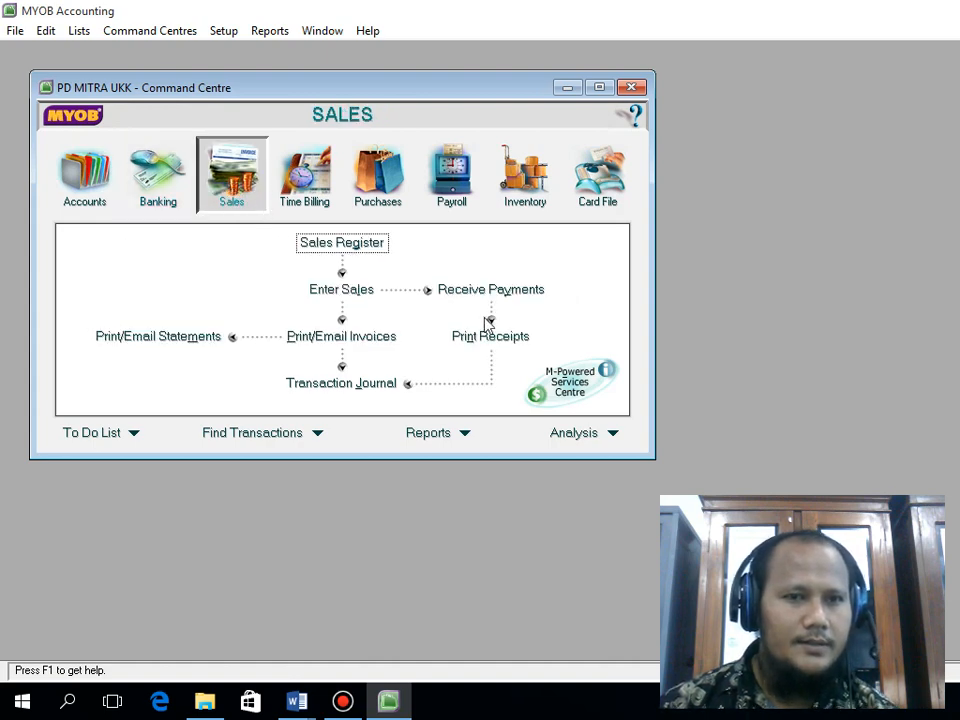
pyautogui.click(492, 291)
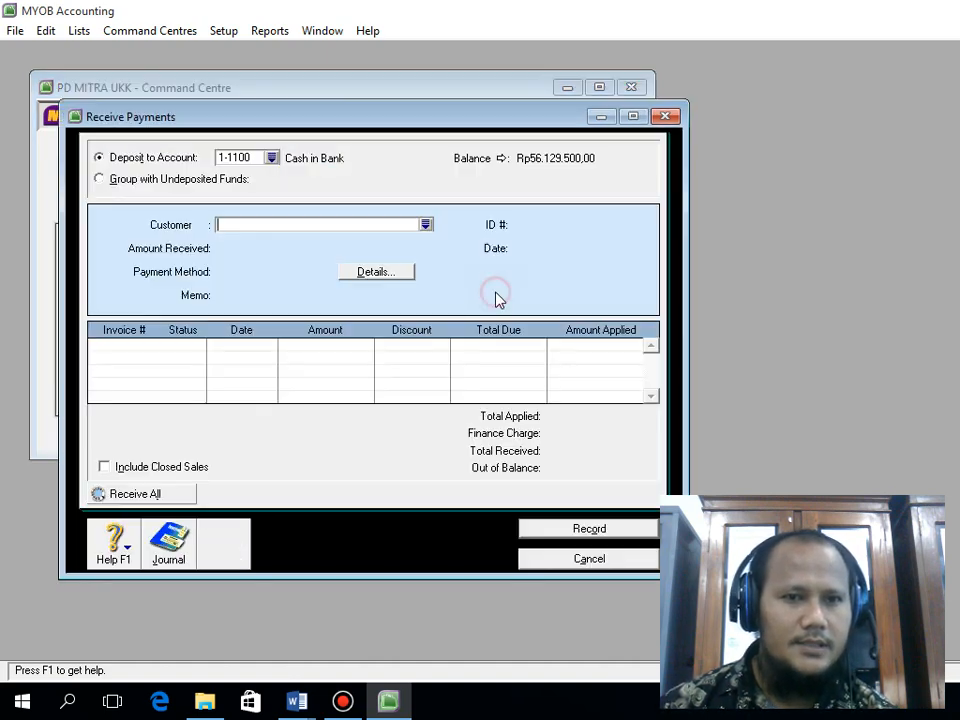
pyautogui.click(426, 226)
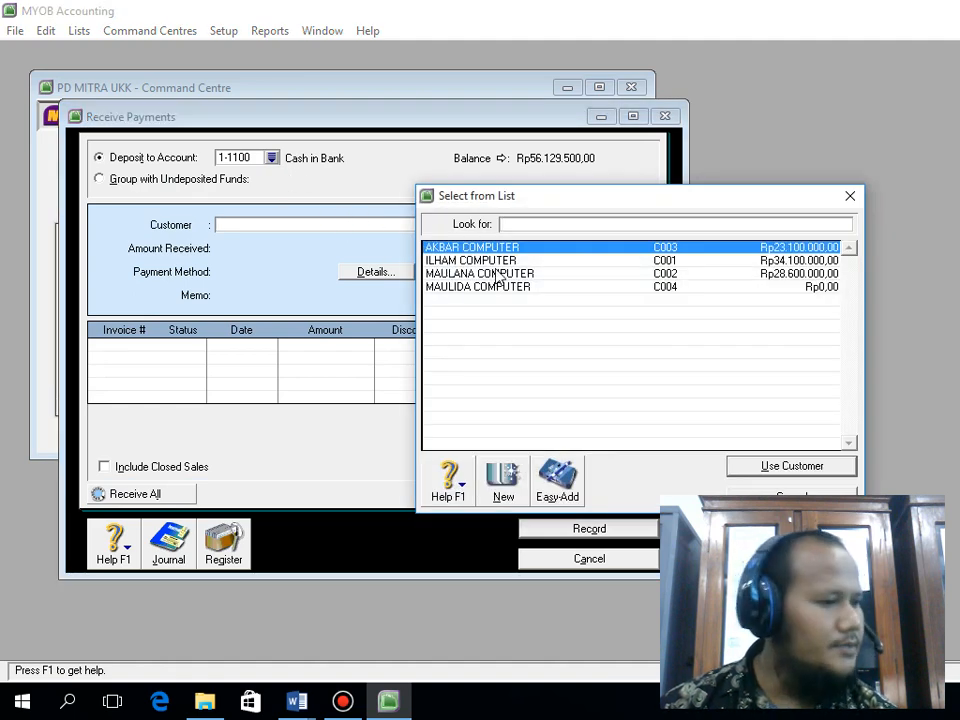
pyautogui.click(480, 260)
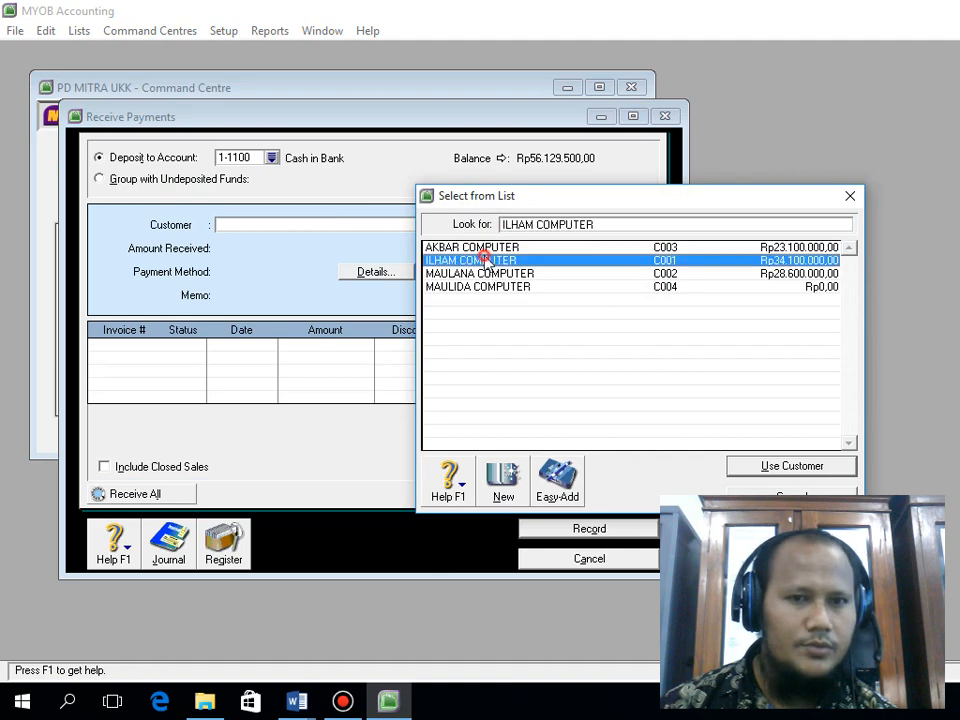
pyautogui.click(752, 466)
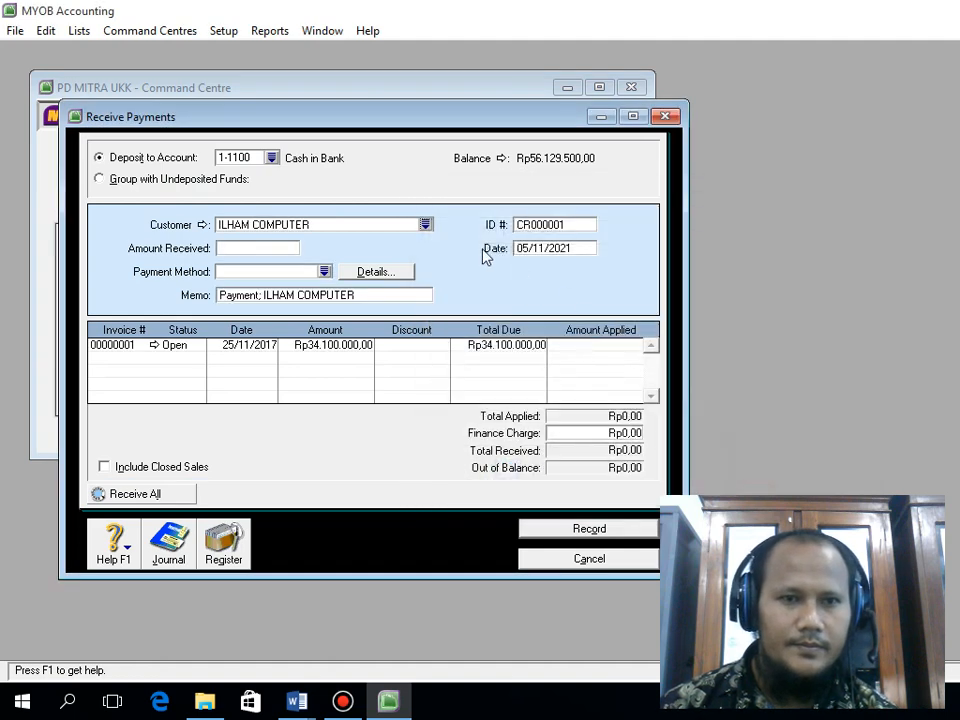
# Step: Date the customer payment 03/12/2017 and set the amount received to Rp33.790.000,00
pyautogui.doubleClick(537, 249)
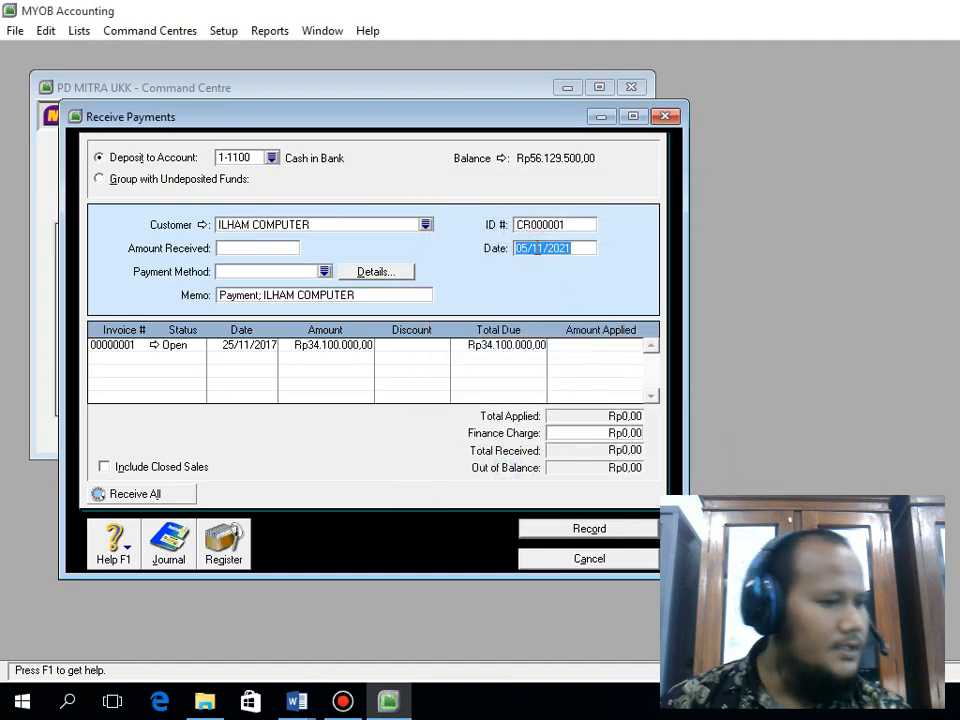
pyautogui.write('3')
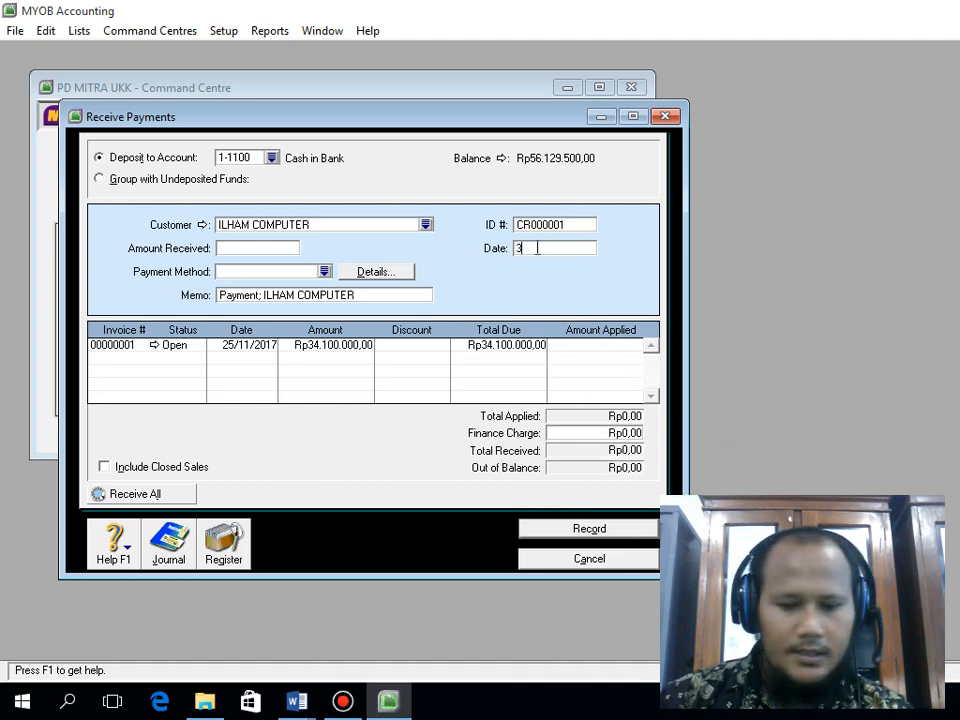
pyautogui.write('.12.17')
pyautogui.press('Tab')
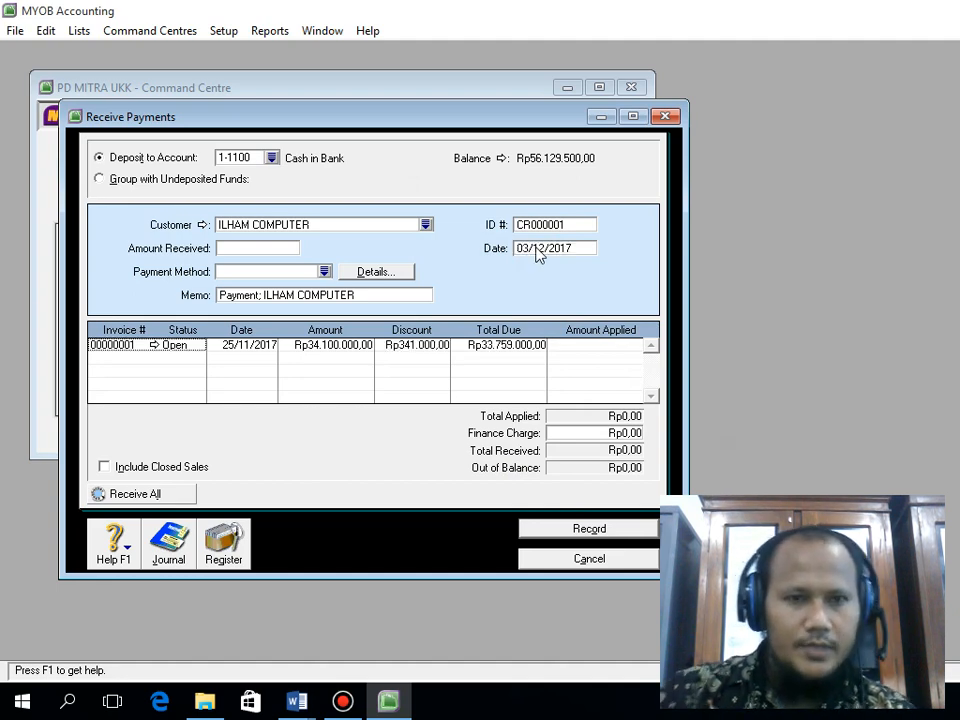
pyautogui.click(283, 247)
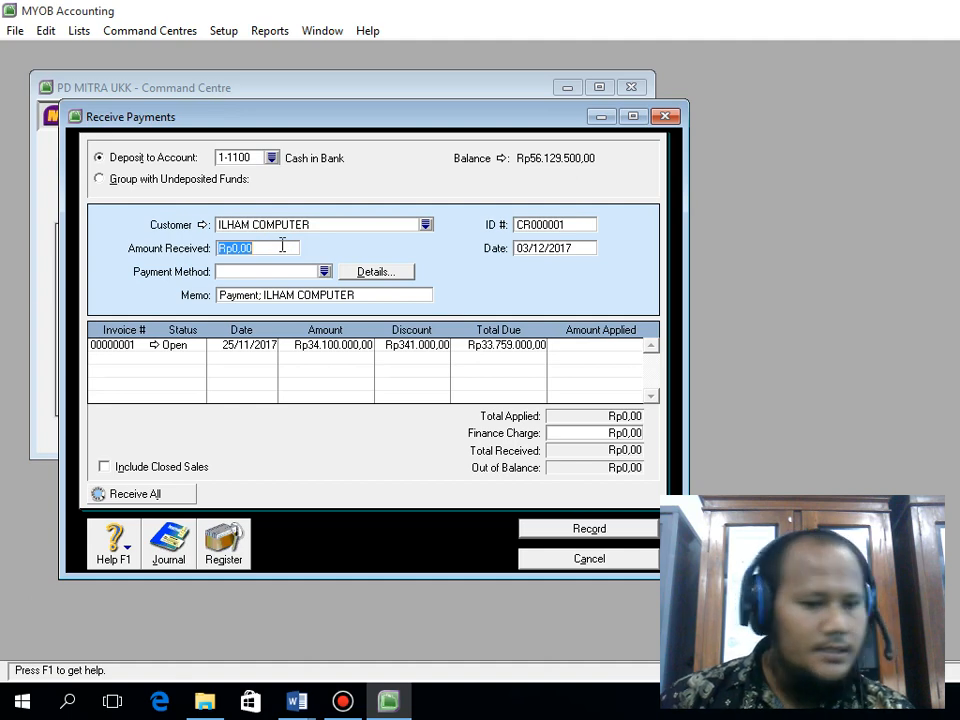
pyautogui.write('33')
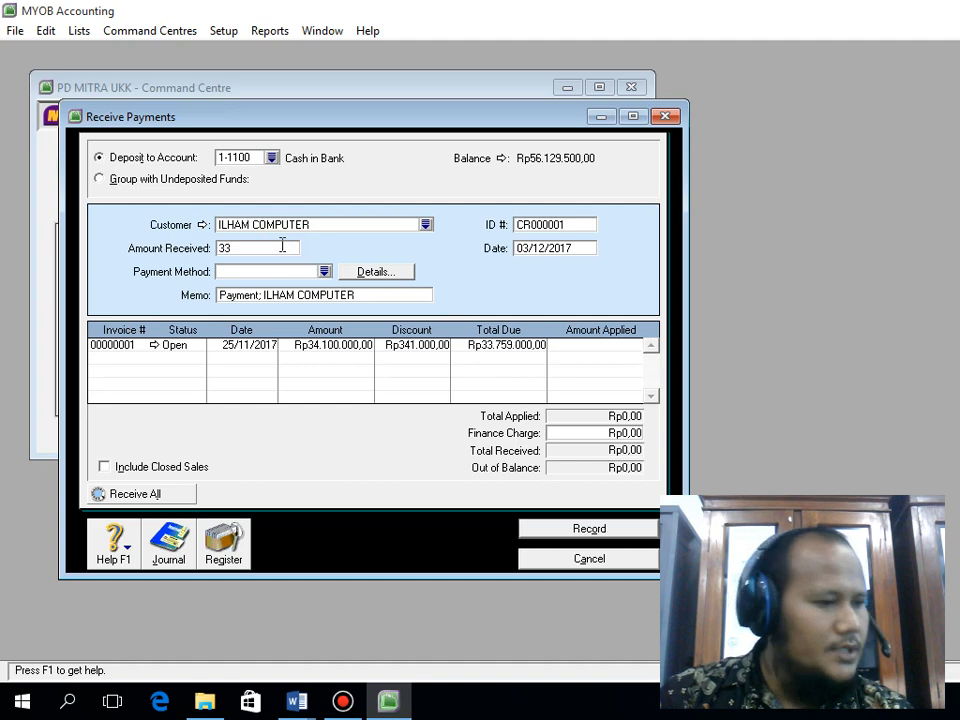
pyautogui.write('790.00')
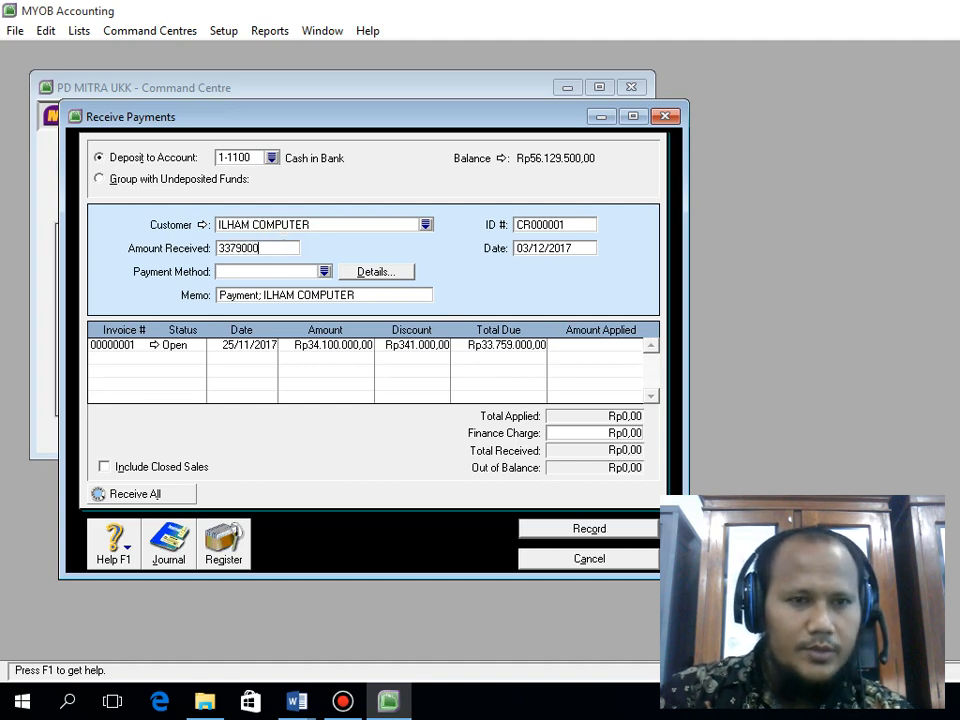
pyautogui.write('0')
pyautogui.press('Tab')
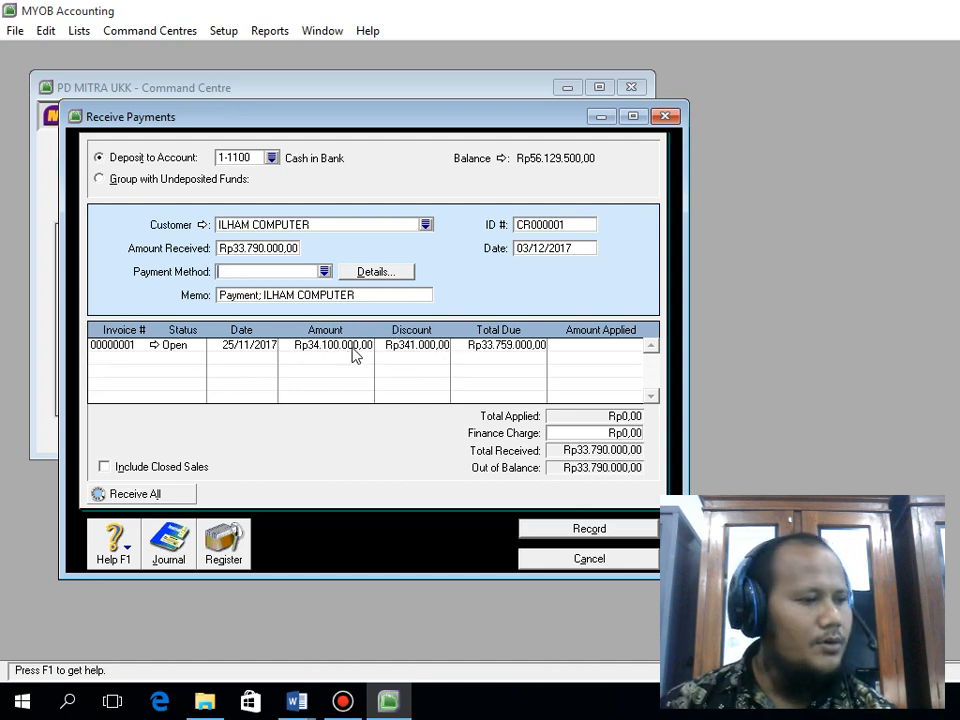
# Step: Set the discount on invoice 00000001 to Rp310.000,00 and apply Rp33.790.000,00 to the invoice
pyautogui.click(390, 346)
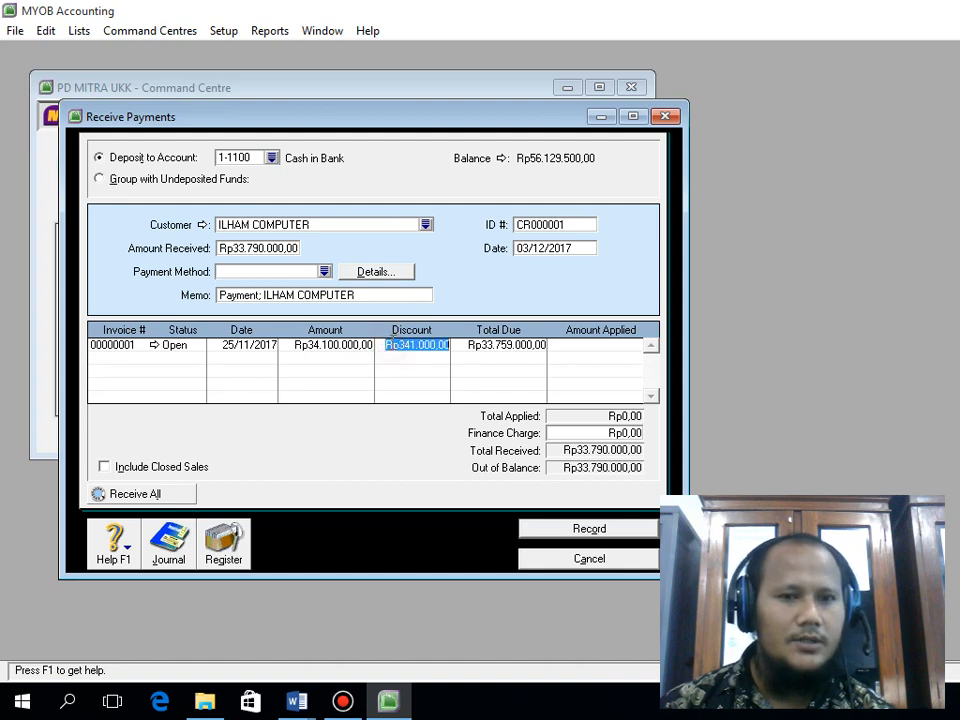
pyautogui.write('31')
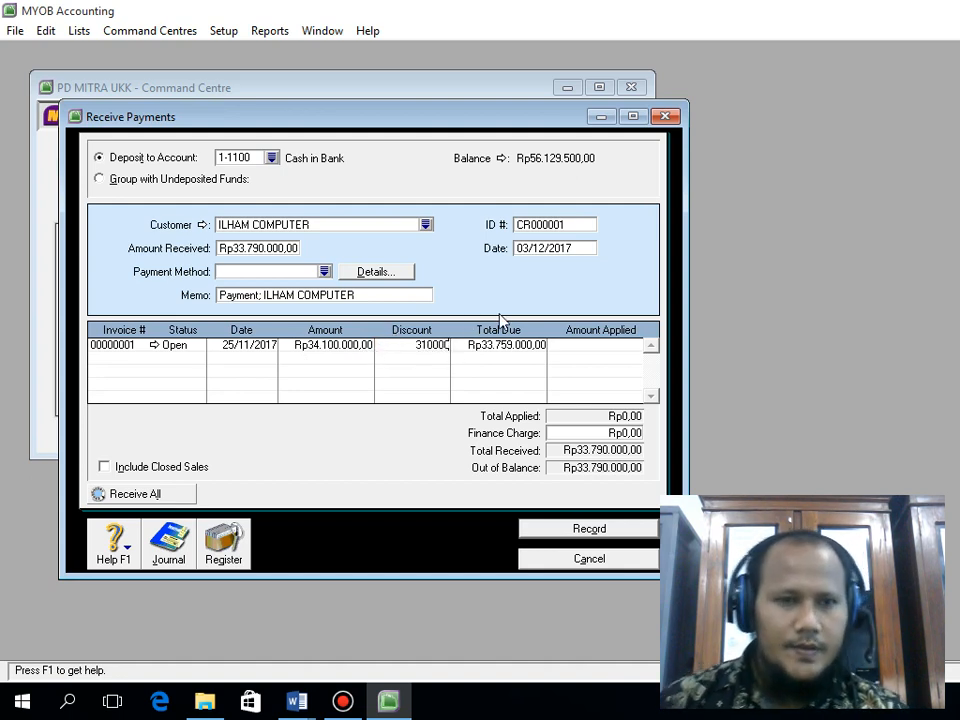
pyautogui.click(581, 347)
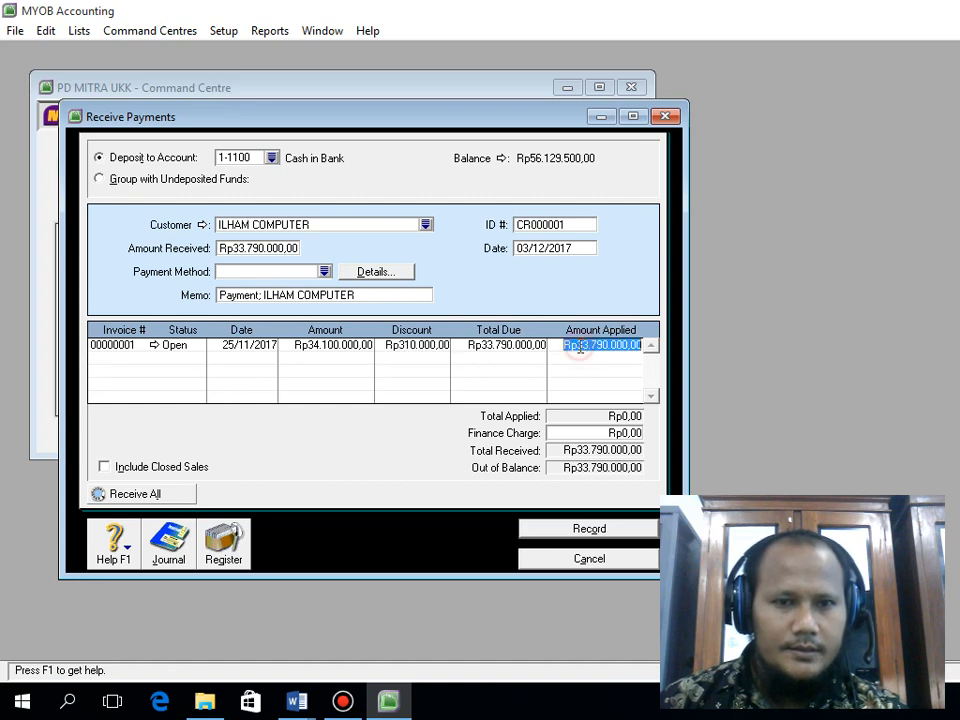
pyautogui.press('Tab')
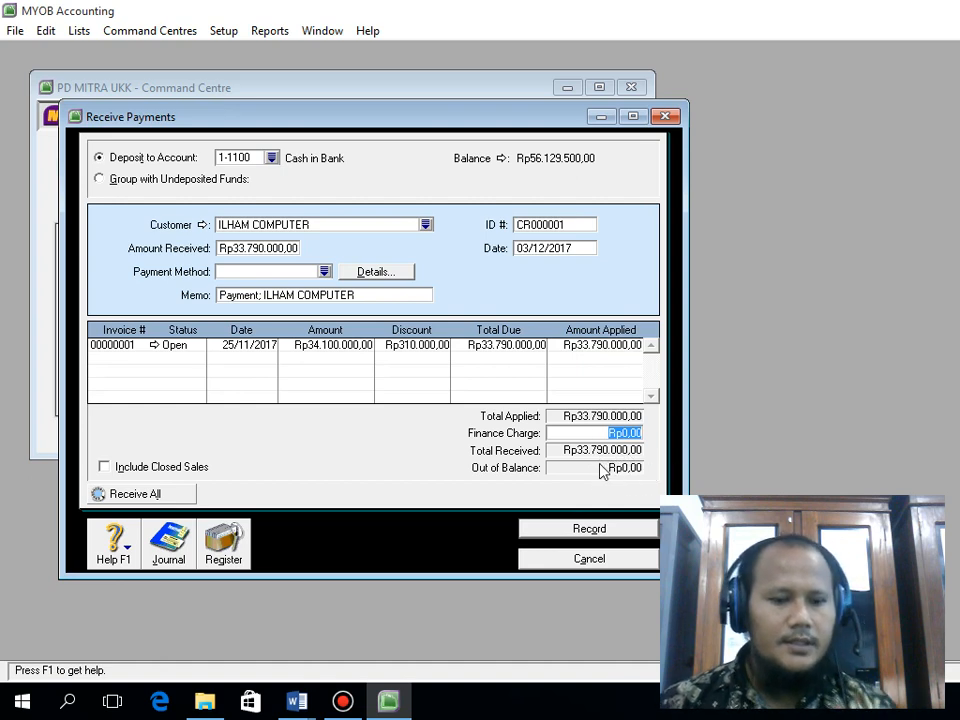
# Step: Review the recap of the ILHAM COMPUTER payment, record it with credit memo printing postponed and close Receive Payments
pyautogui.hotkey('ctrl', 'r')
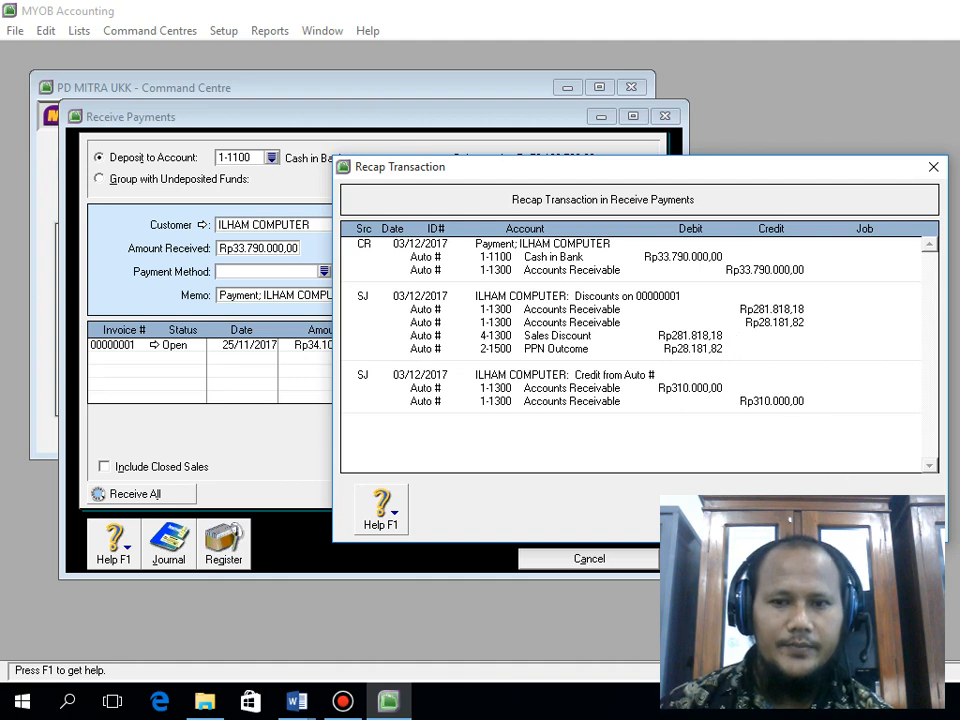
pyautogui.press('Escape')
pyautogui.click(589, 530)
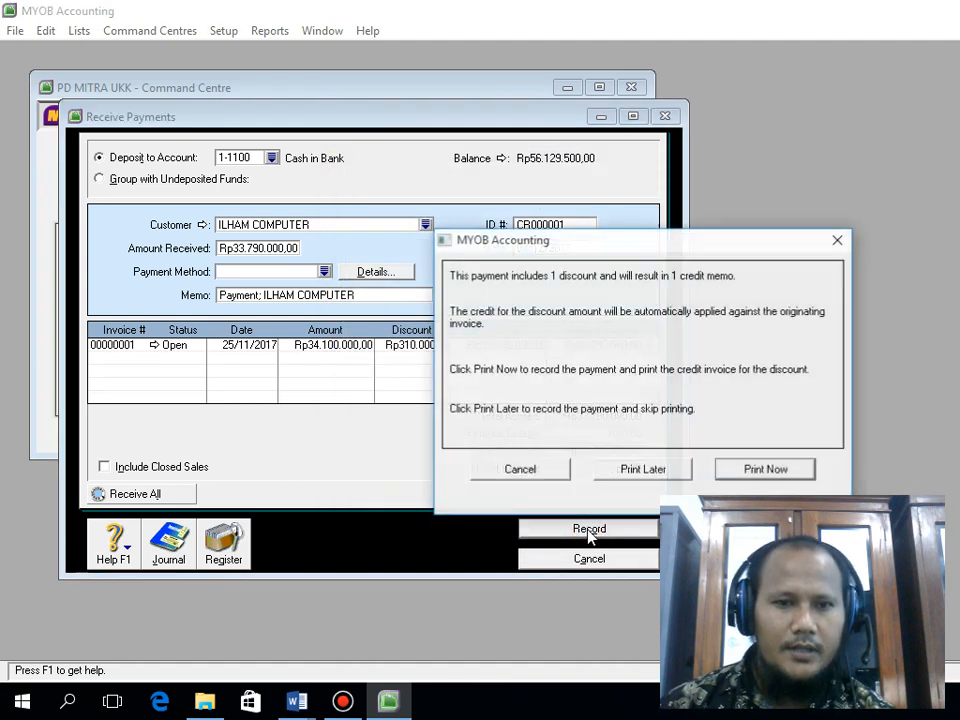
pyautogui.click(630, 467)
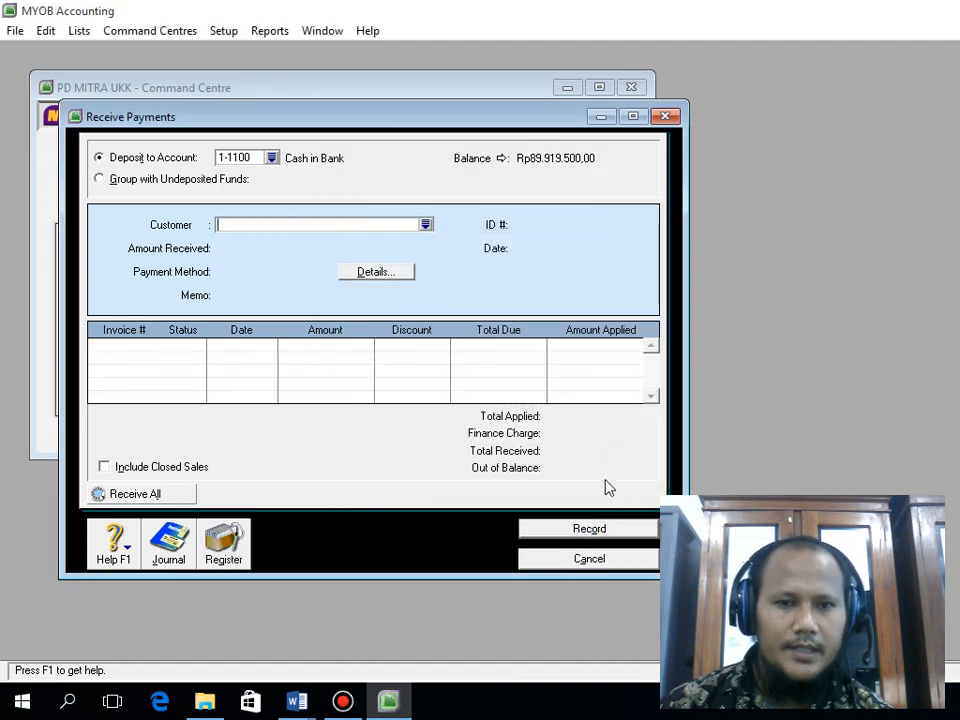
pyautogui.click(574, 561)
# Step: Examine all Transaction Journal entries dated 01/12/2017 to 31/12/2017 in a maximized window
pyautogui.click(336, 388)
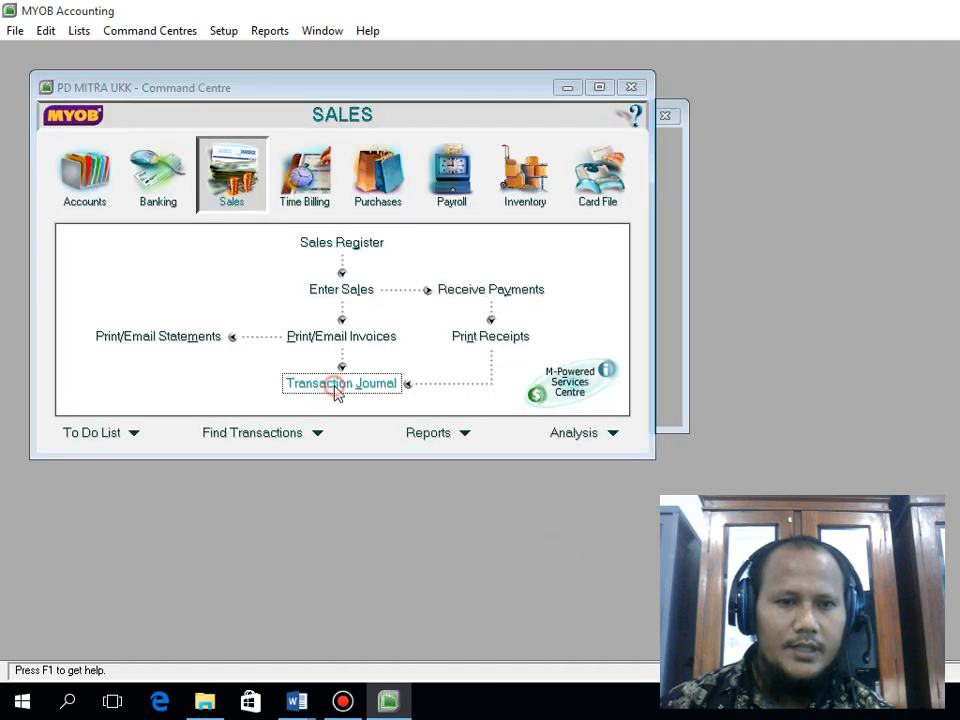
pyautogui.click(568, 145)
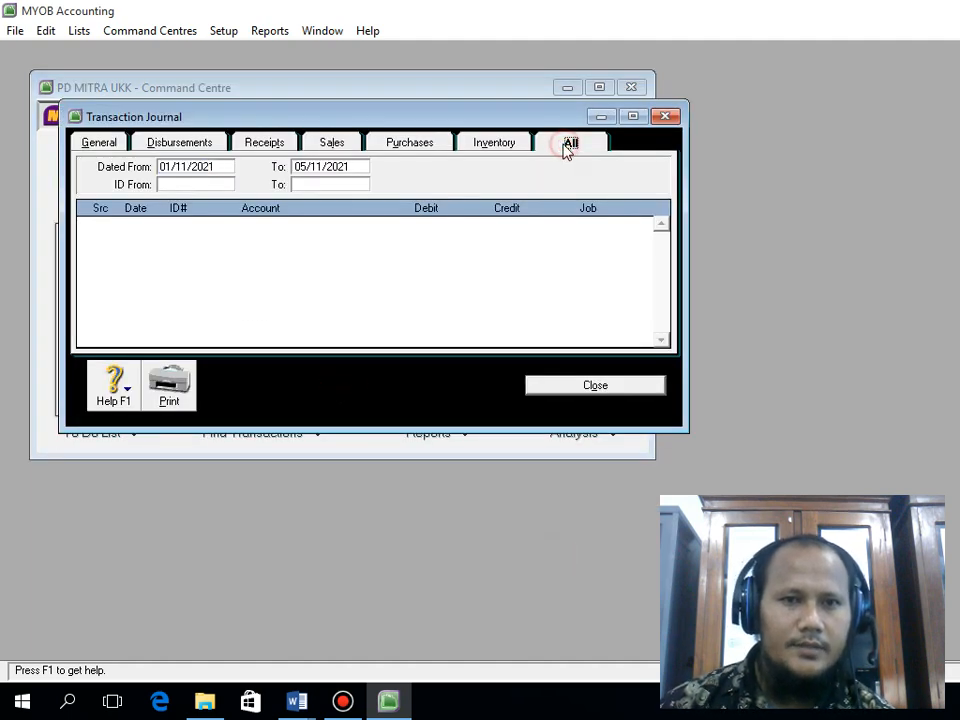
pyautogui.doubleClick(218, 166)
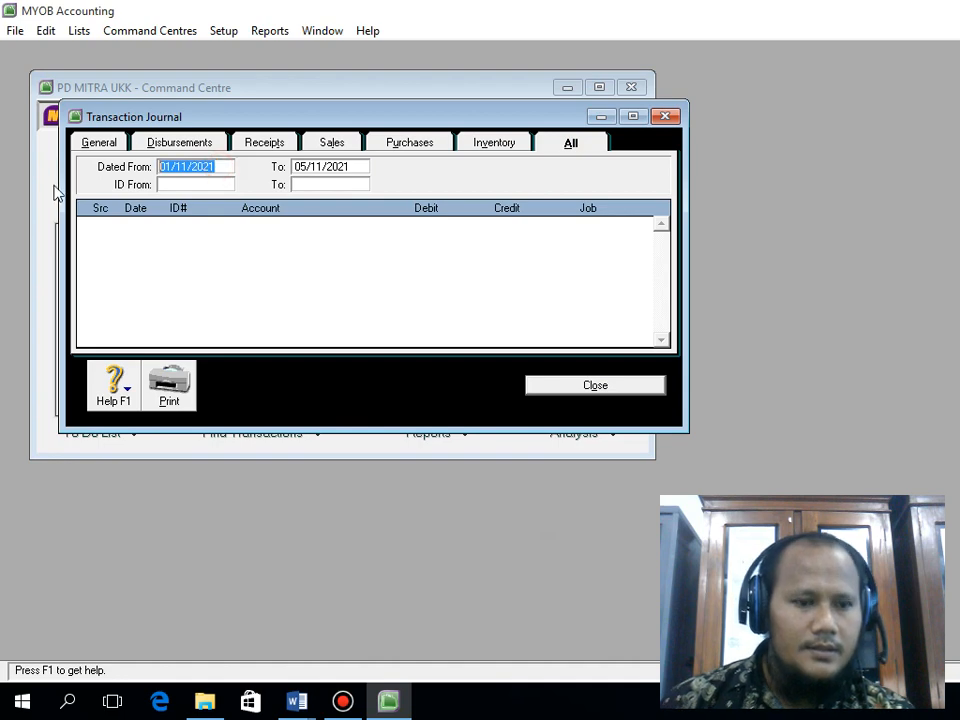
pyautogui.write('1.12.17')
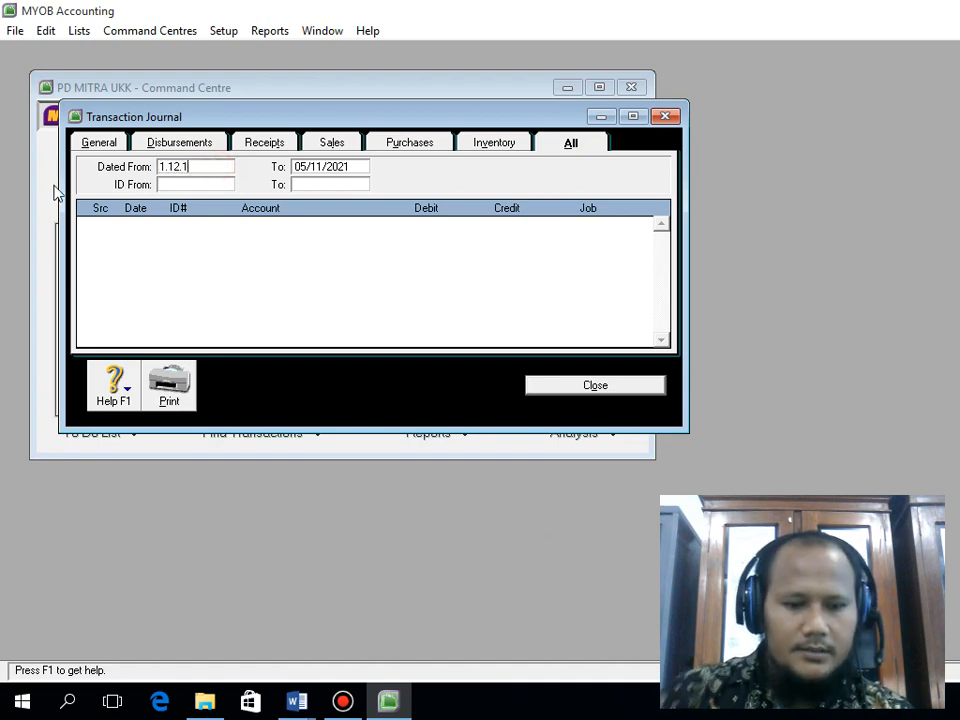
pyautogui.click(328, 167)
pyautogui.write('31.1')
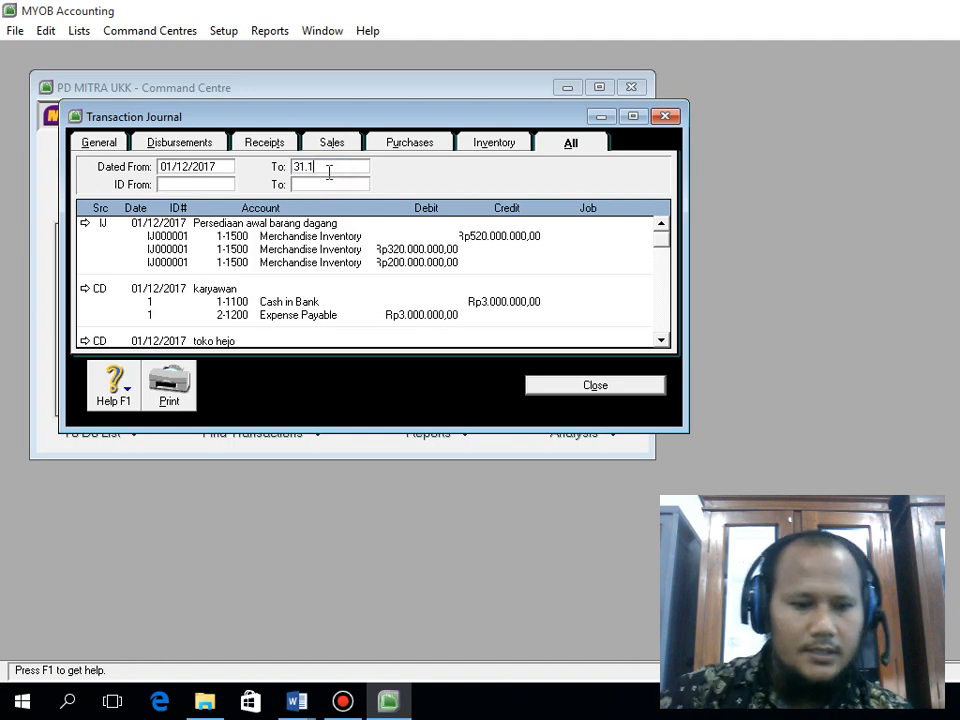
pyautogui.write('2.17')
pyautogui.press('Tab')
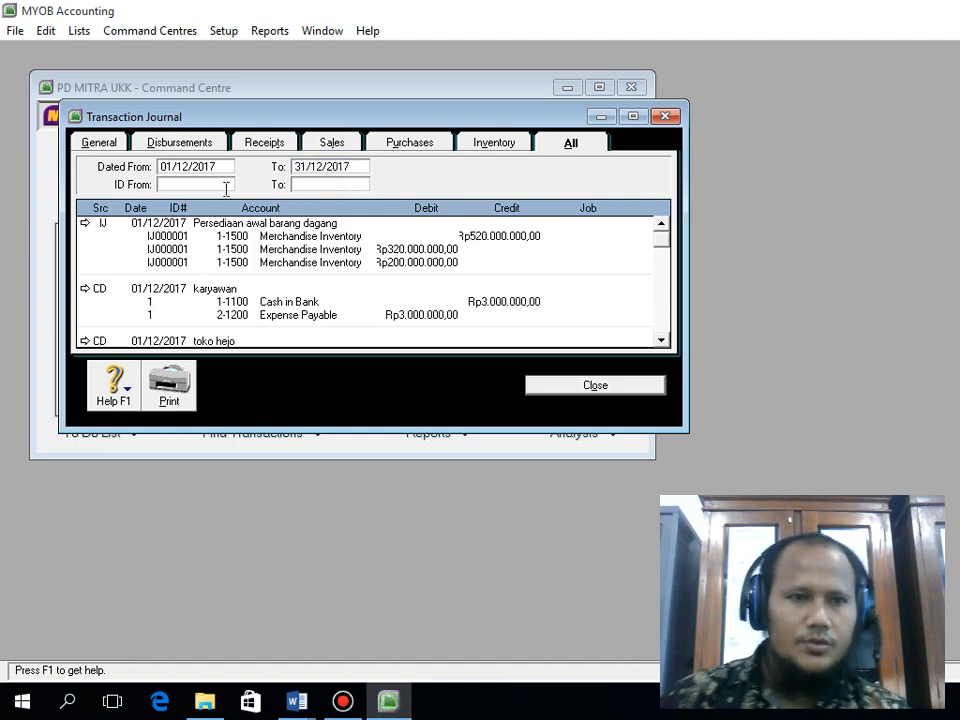
pyautogui.scroll(-5, 470, 295)
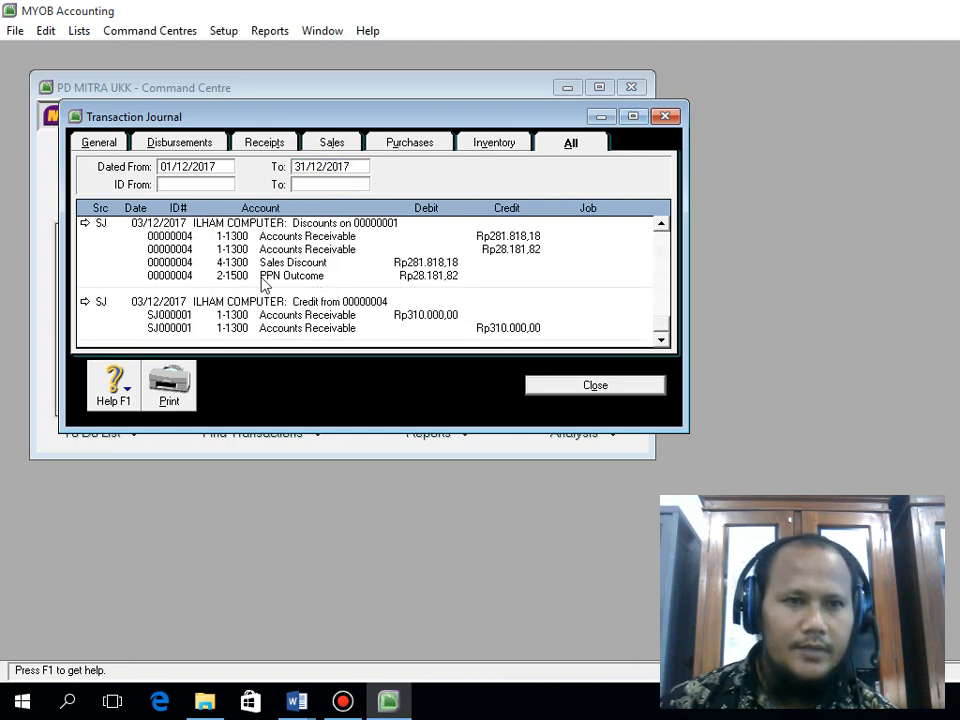
pyautogui.click(633, 116)
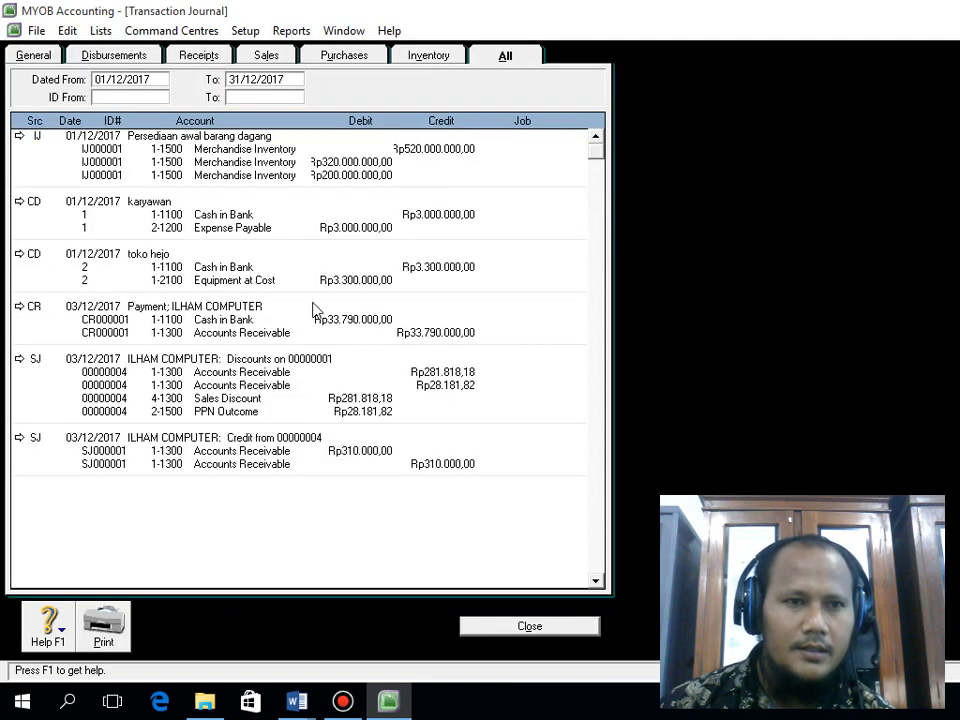
# Step: Change the ILHAM COMPUTER discount entry's tax code to N-T, make it not tax inclusive, save it and close the journal
pyautogui.click(19, 360)
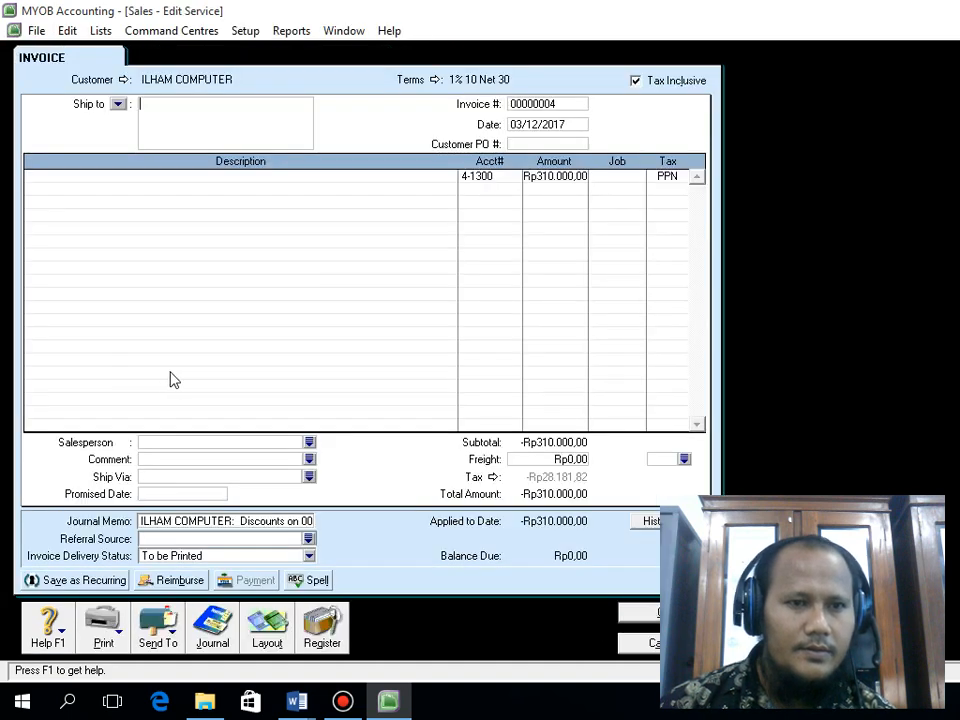
pyautogui.click(670, 178)
pyautogui.click(683, 178)
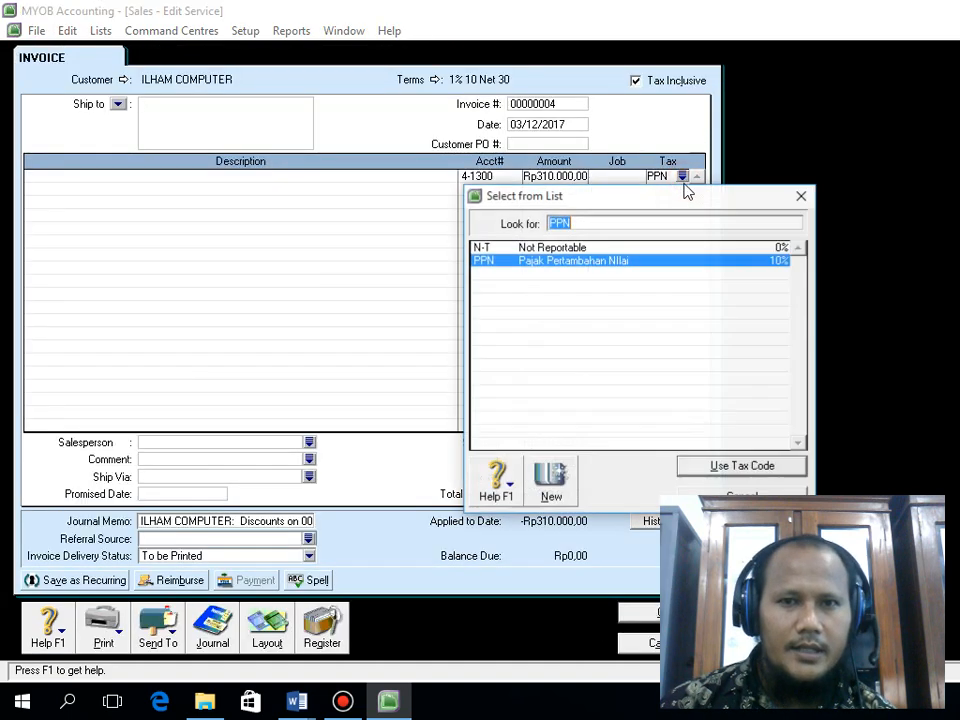
pyautogui.click(660, 248)
pyautogui.click(716, 468)
pyautogui.click(648, 82)
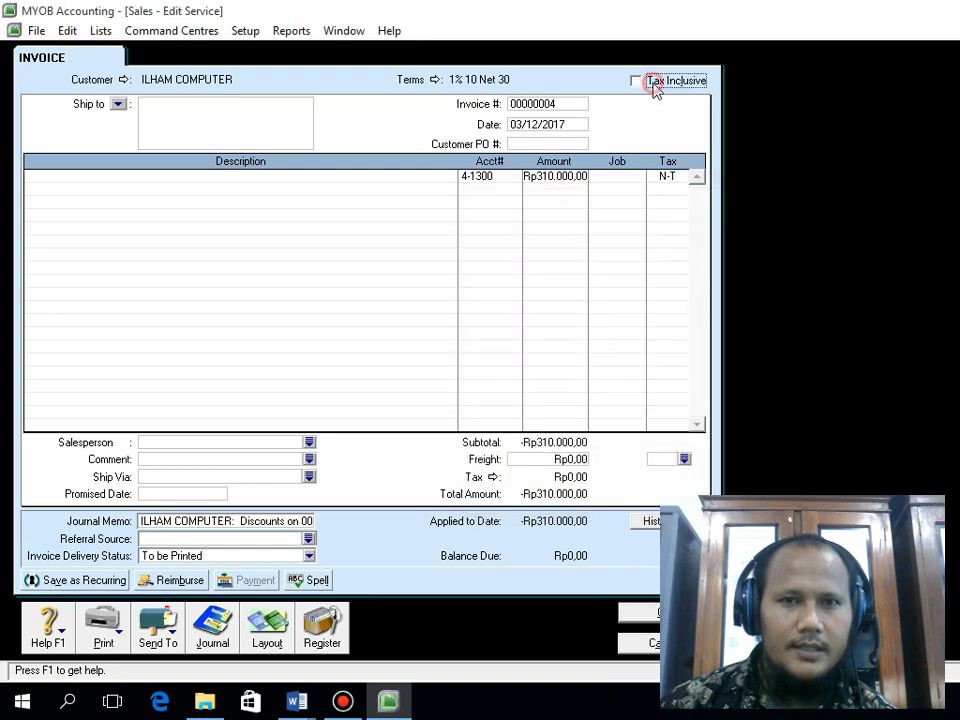
pyautogui.click(640, 613)
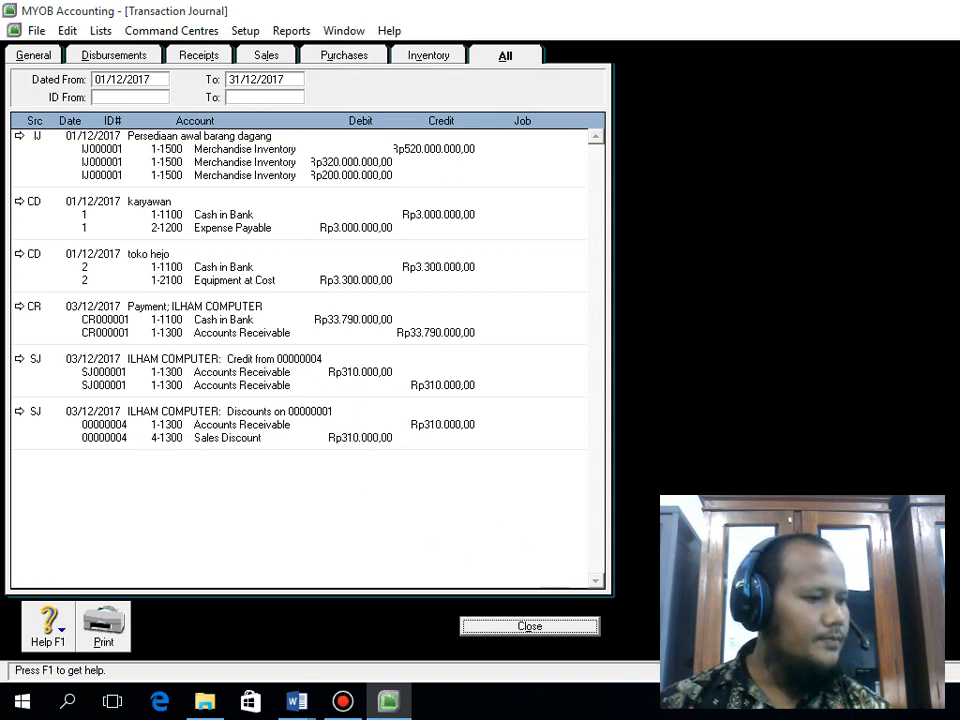
pyautogui.click(535, 627)
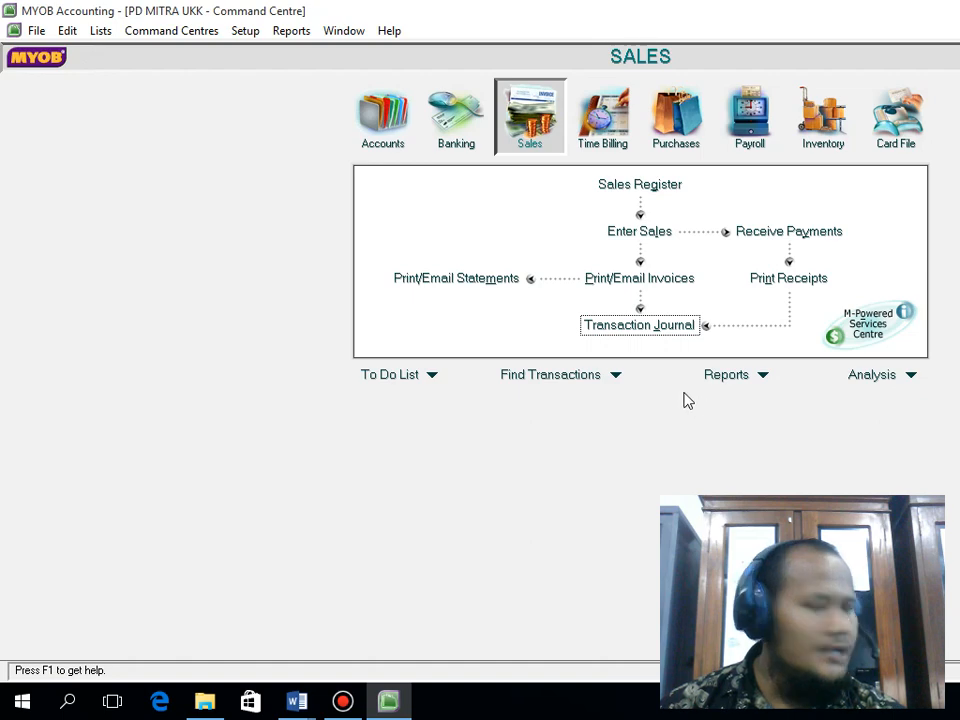
# Step: Start a new sale entry and look at the list of customers without choosing one
pyautogui.click(633, 238)
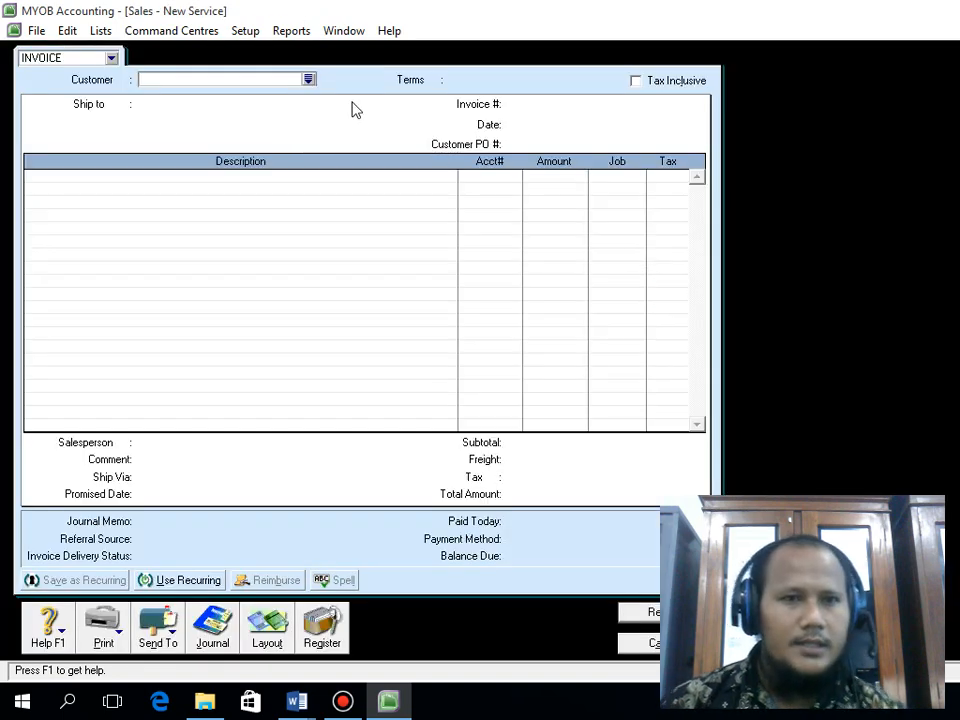
pyautogui.click(308, 79)
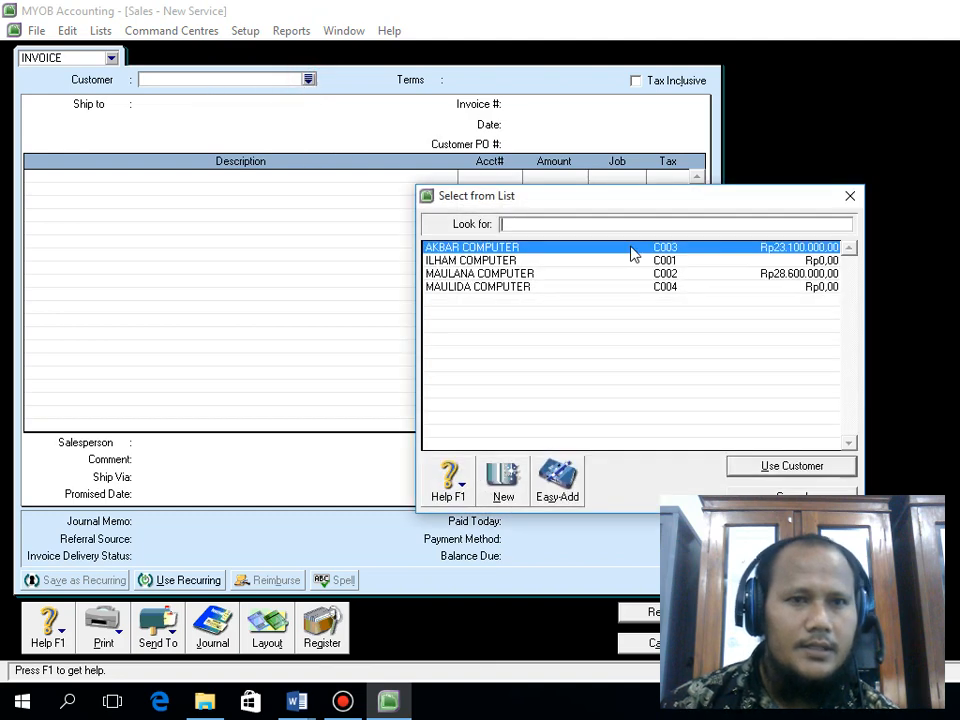
pyautogui.press('Escape')
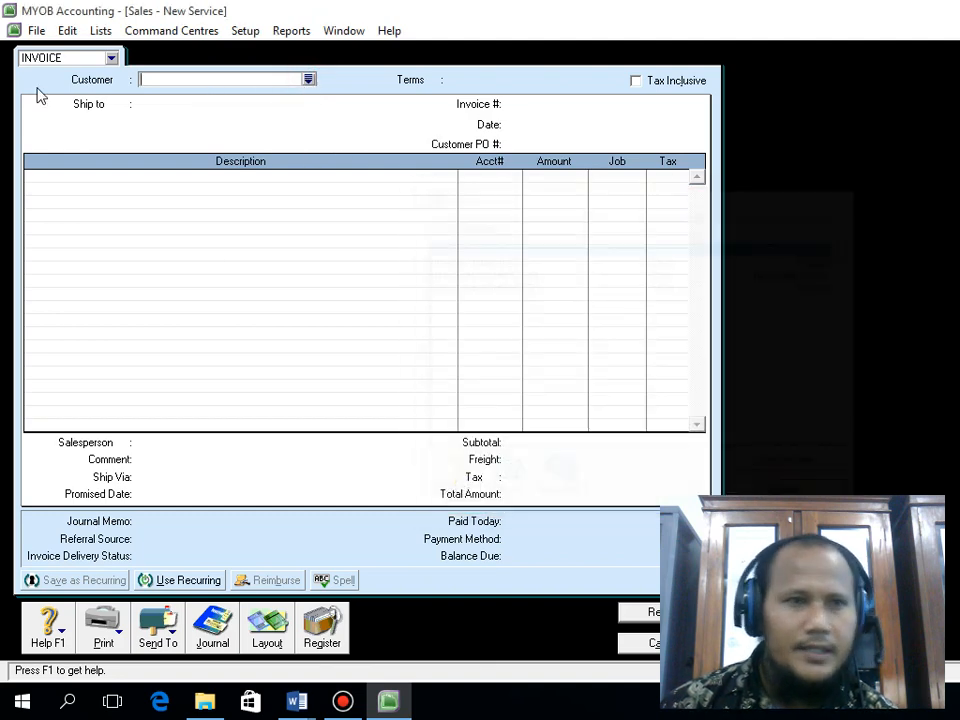
# Step: Switch the blank sale form to a quote and an order, and return it to an invoice
pyautogui.click(110, 58)
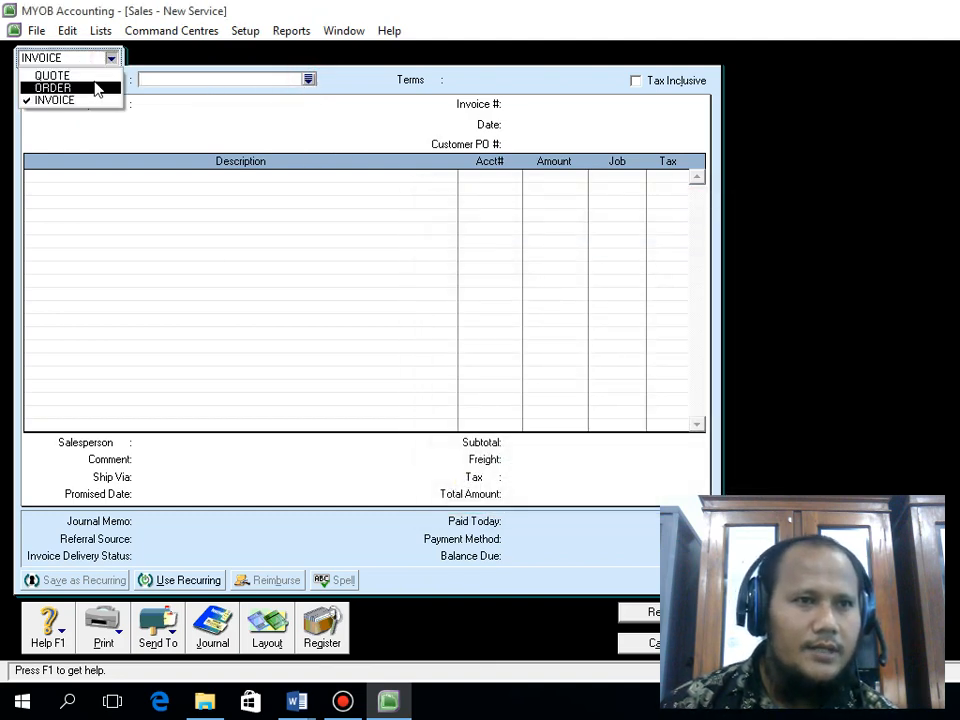
pyautogui.click(93, 76)
pyautogui.click(110, 58)
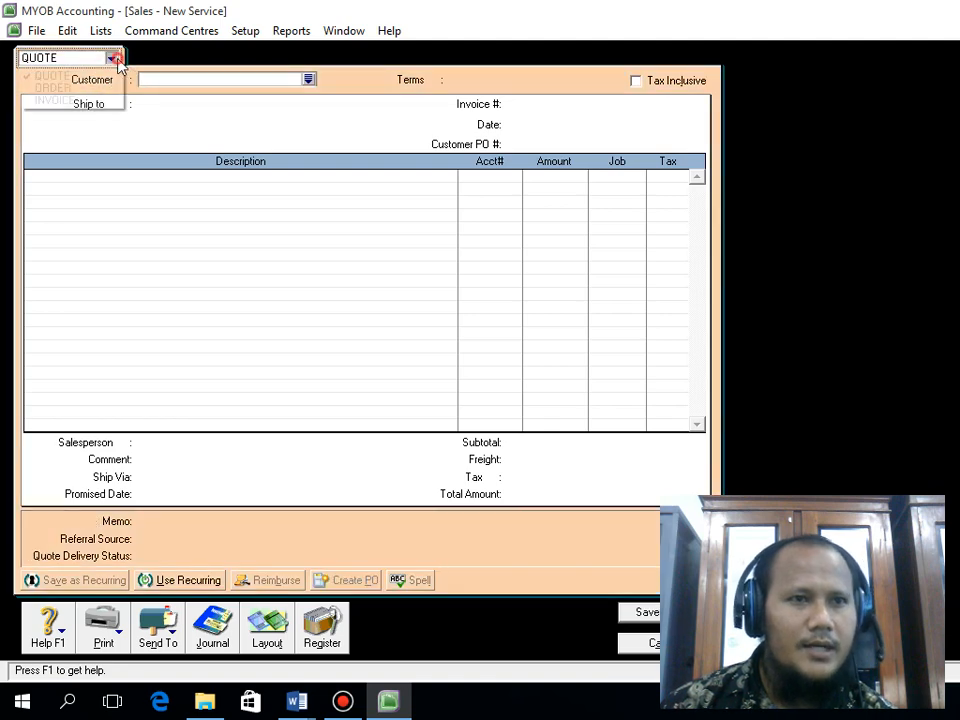
pyautogui.click(97, 88)
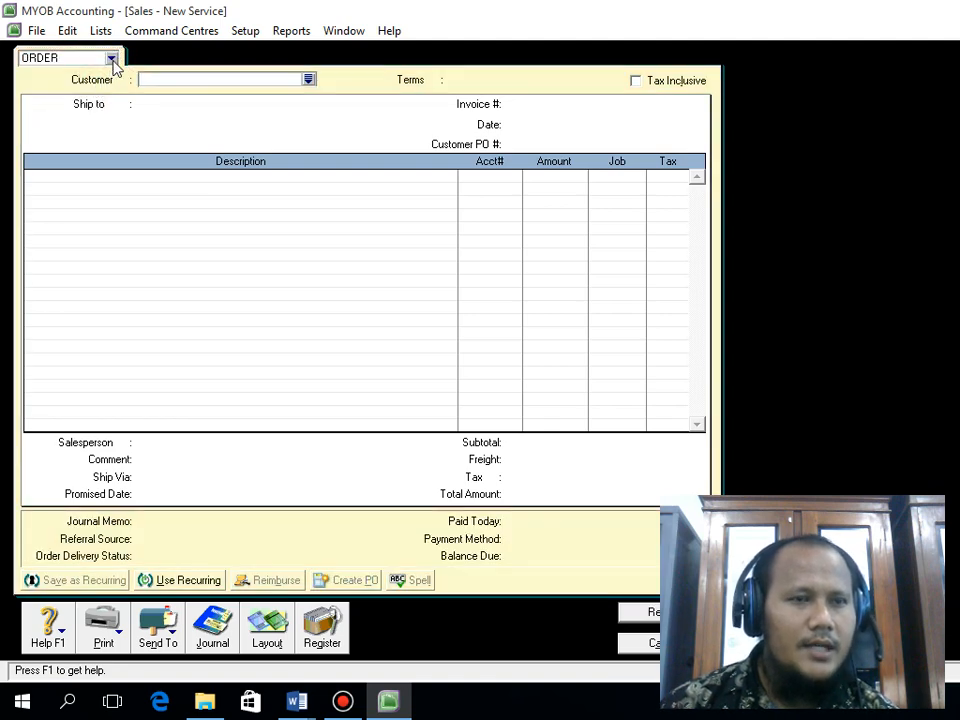
pyautogui.click(111, 58)
pyautogui.click(96, 100)
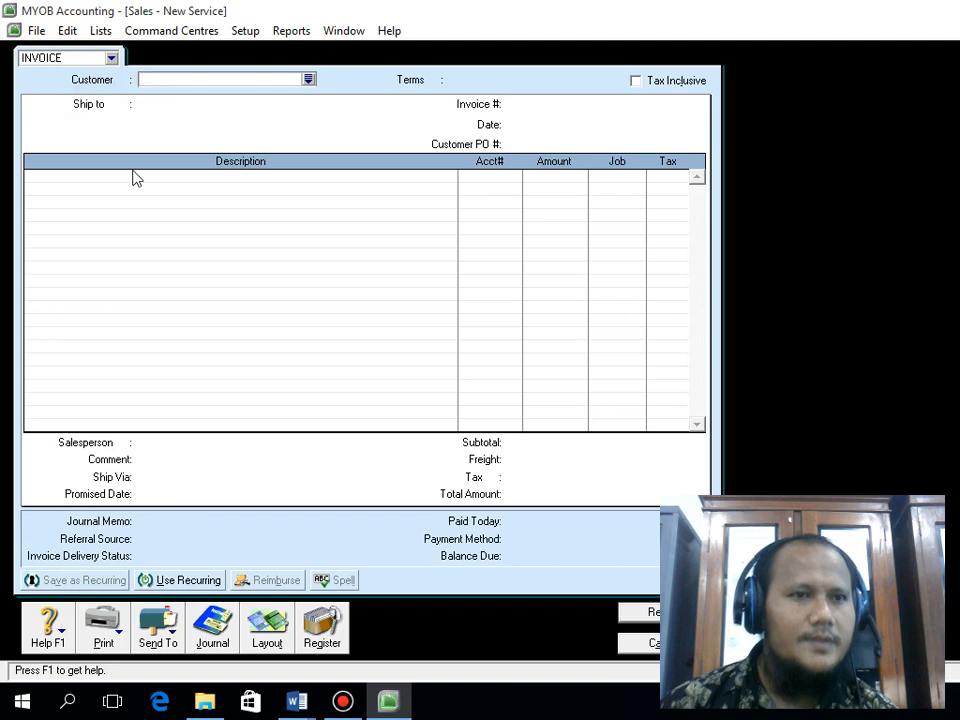
# Step: Make the invoice out to MAULANA COMPUTER and date it 06/12/2017
pyautogui.click(310, 80)
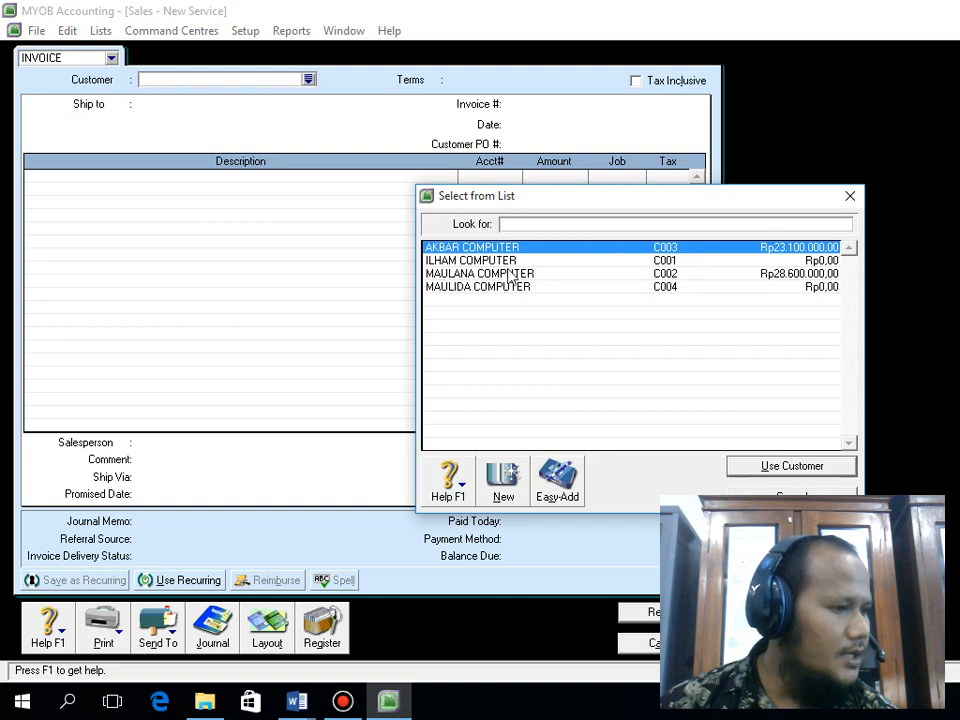
pyautogui.click(538, 273)
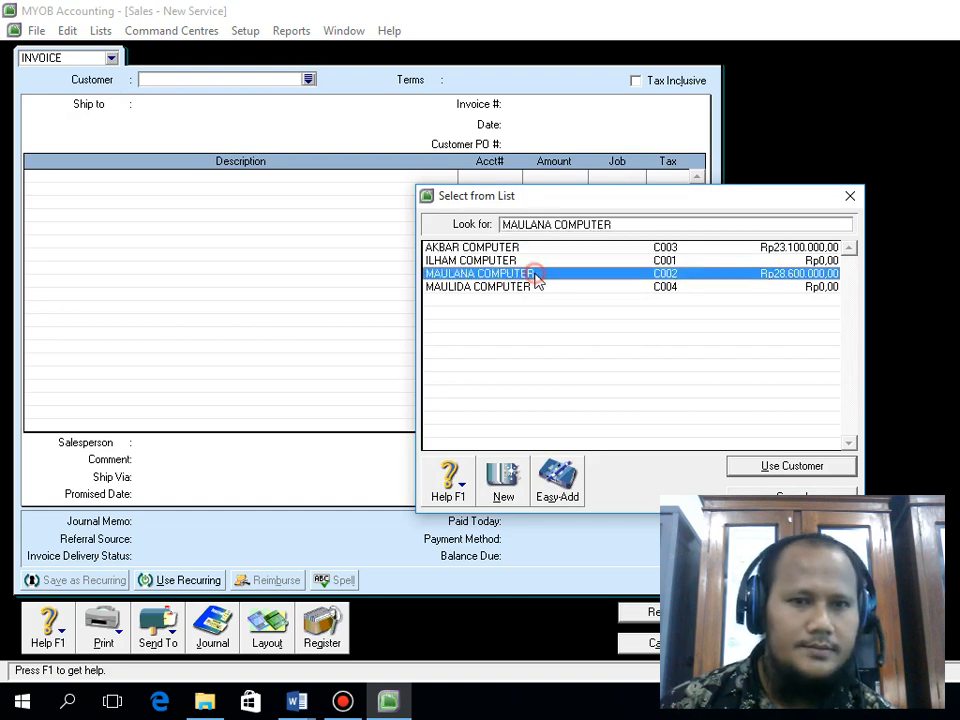
pyautogui.click(737, 468)
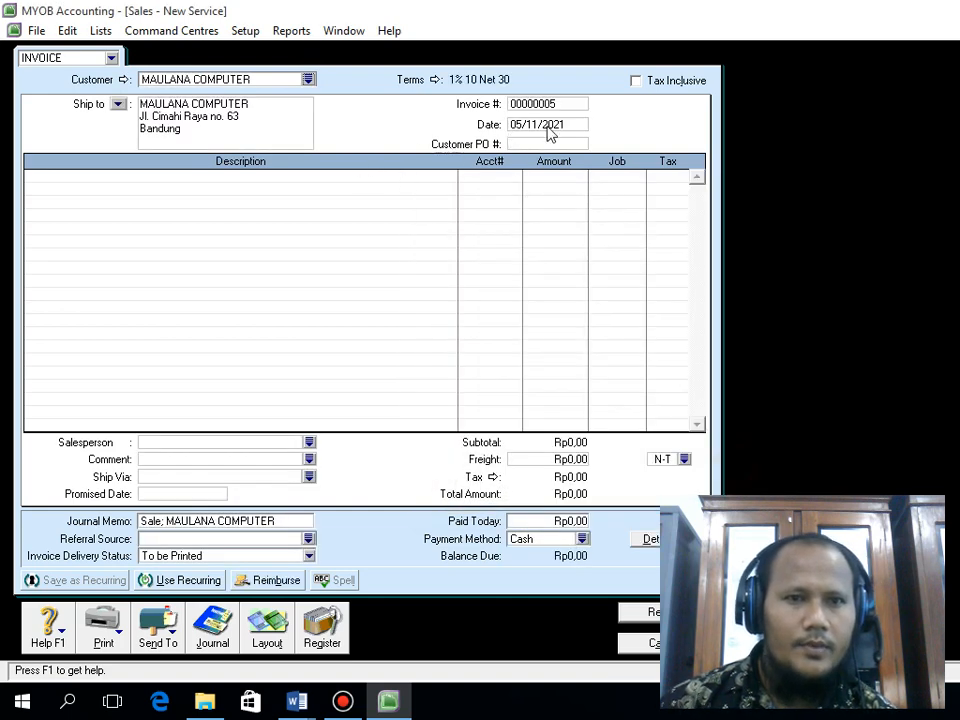
pyautogui.click(549, 125)
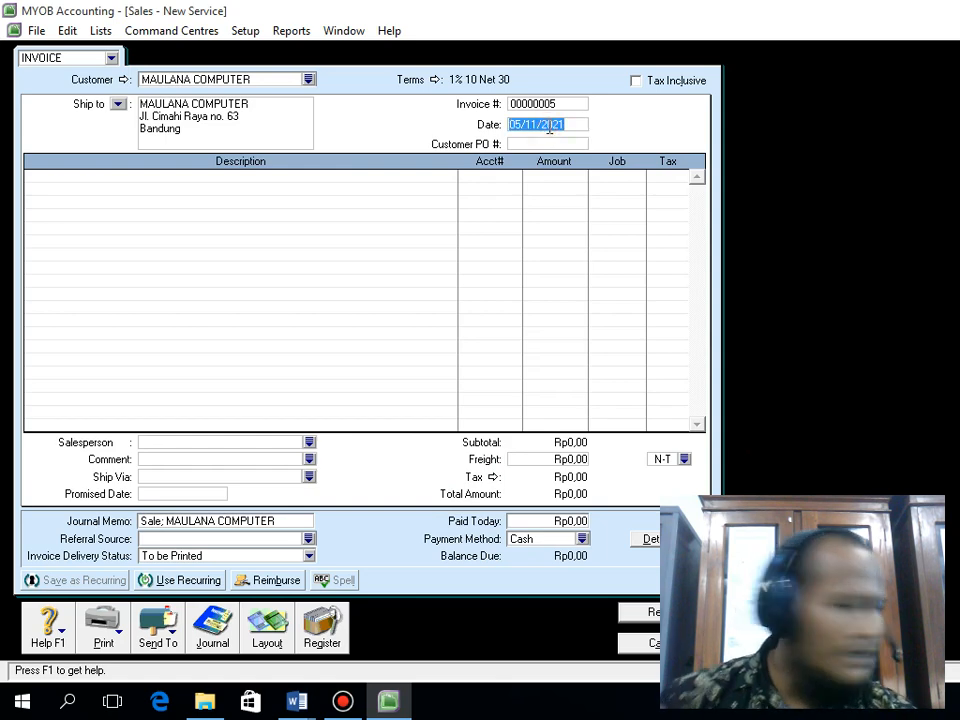
pyautogui.write('6.12')
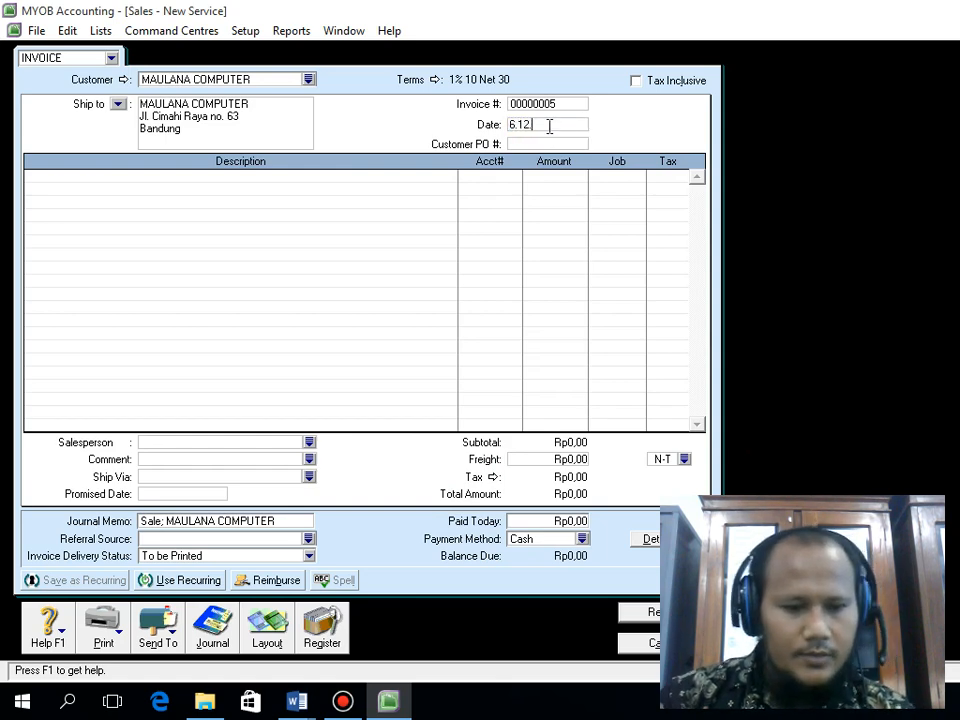
pyautogui.write('.17')
pyautogui.press('Tab')
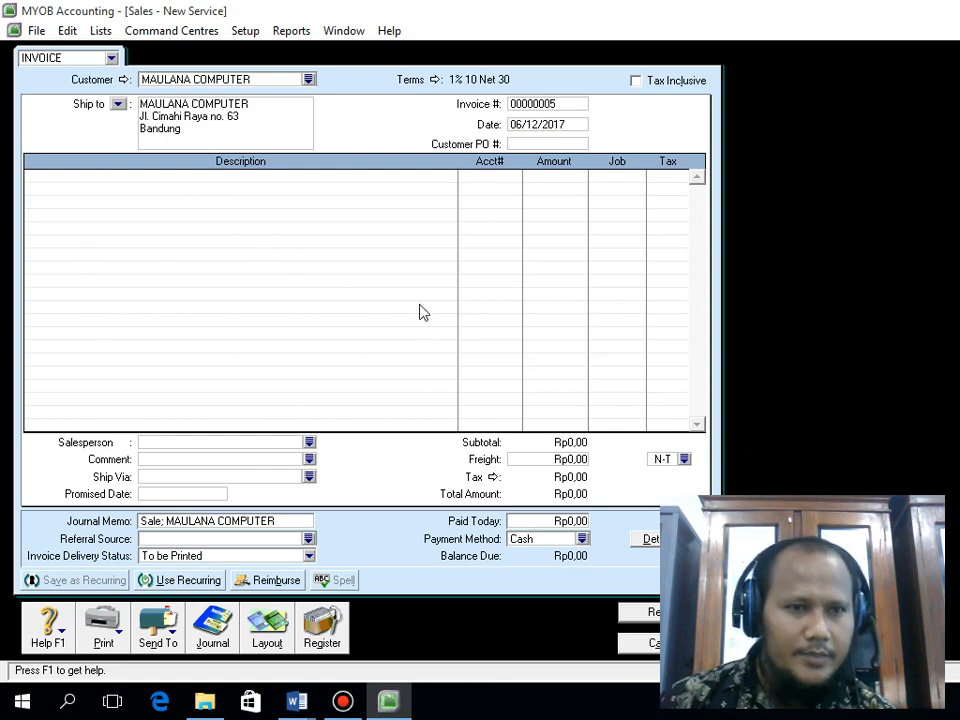
# Step: Change the invoice's layout to Item
pyautogui.click(268, 630)
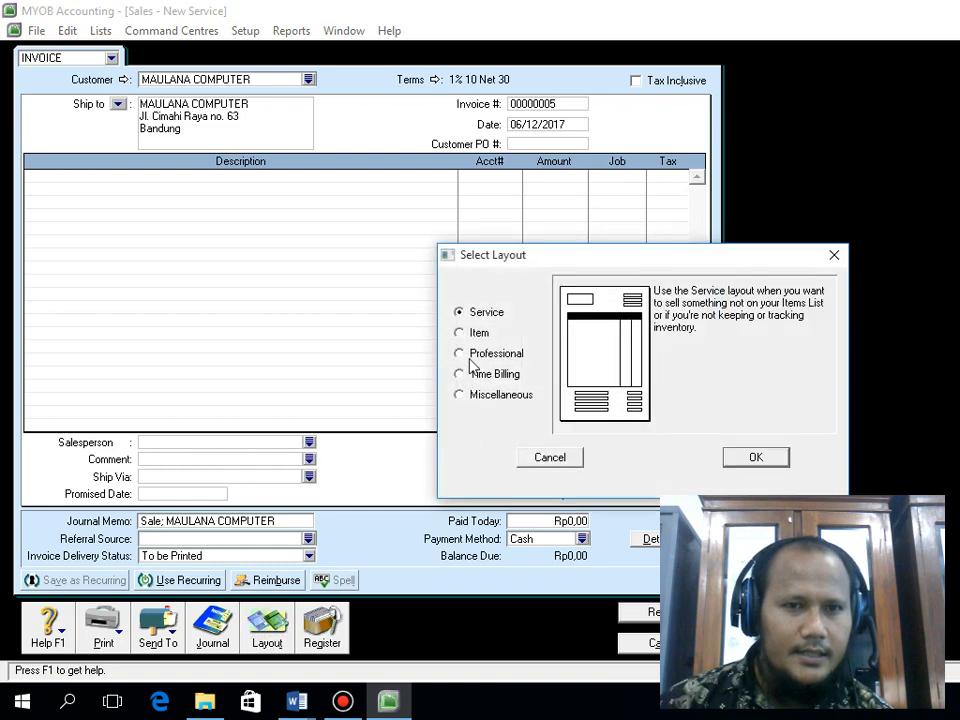
pyautogui.click(476, 332)
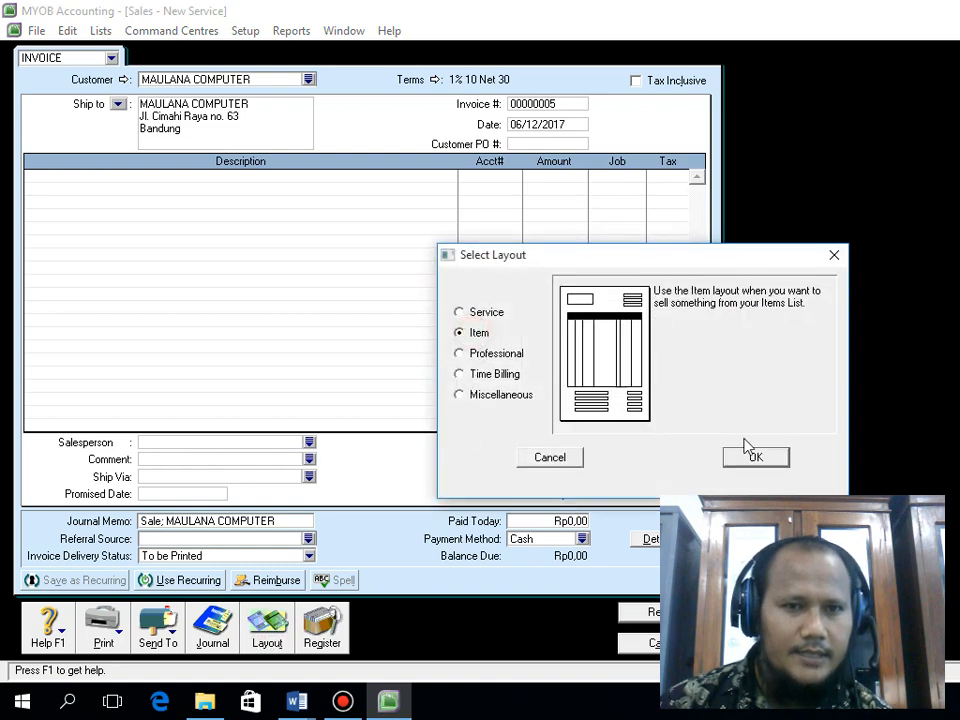
pyautogui.click(753, 459)
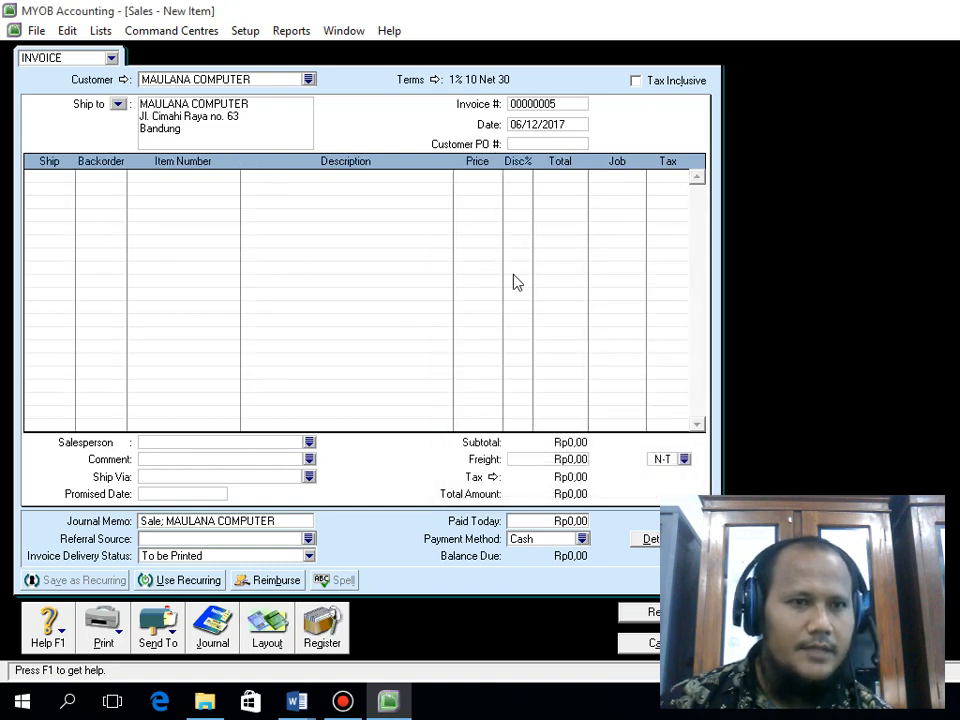
# Step: Enter item T1301C PORTEGE-M300 on the first invoice line with 5 shipped and 3 on backorder
pyautogui.click(60, 177)
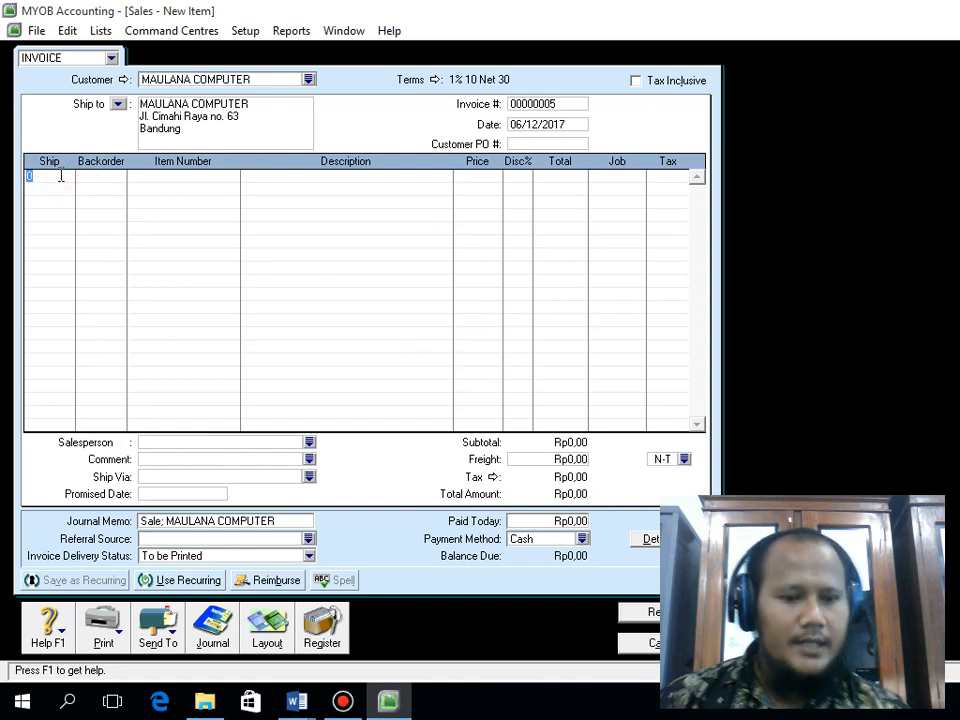
pyautogui.press('Tab')
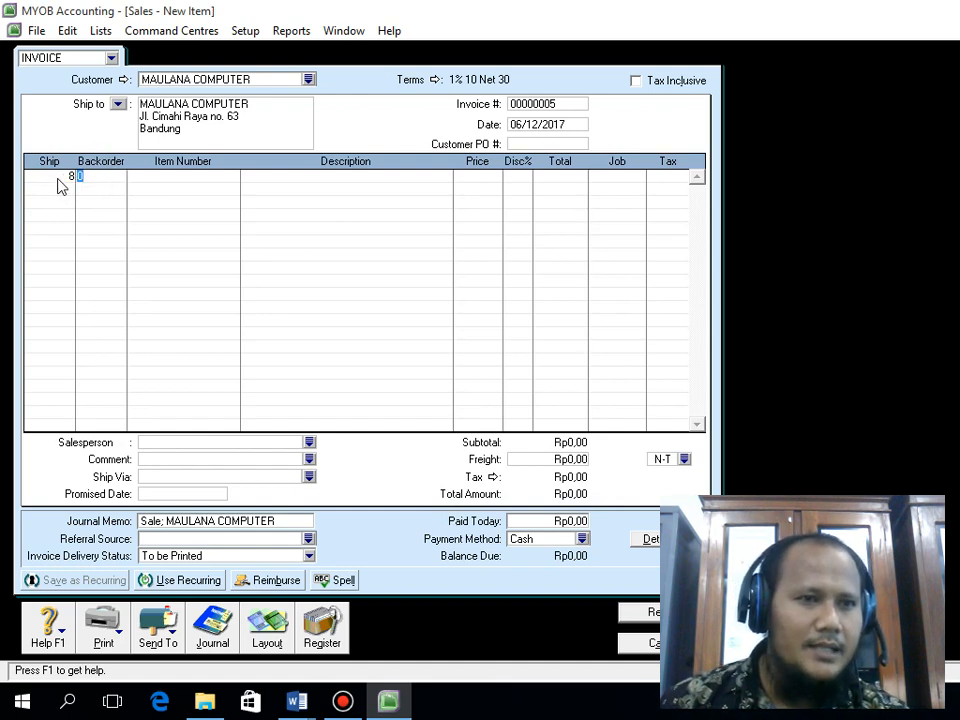
pyautogui.click(57, 178)
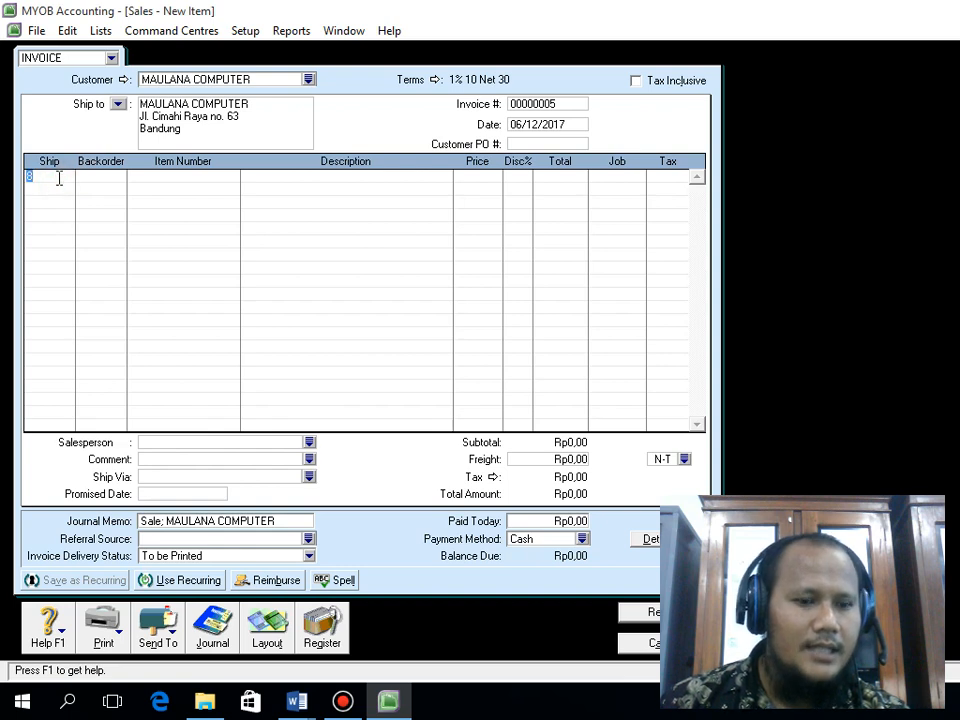
pyautogui.write('5')
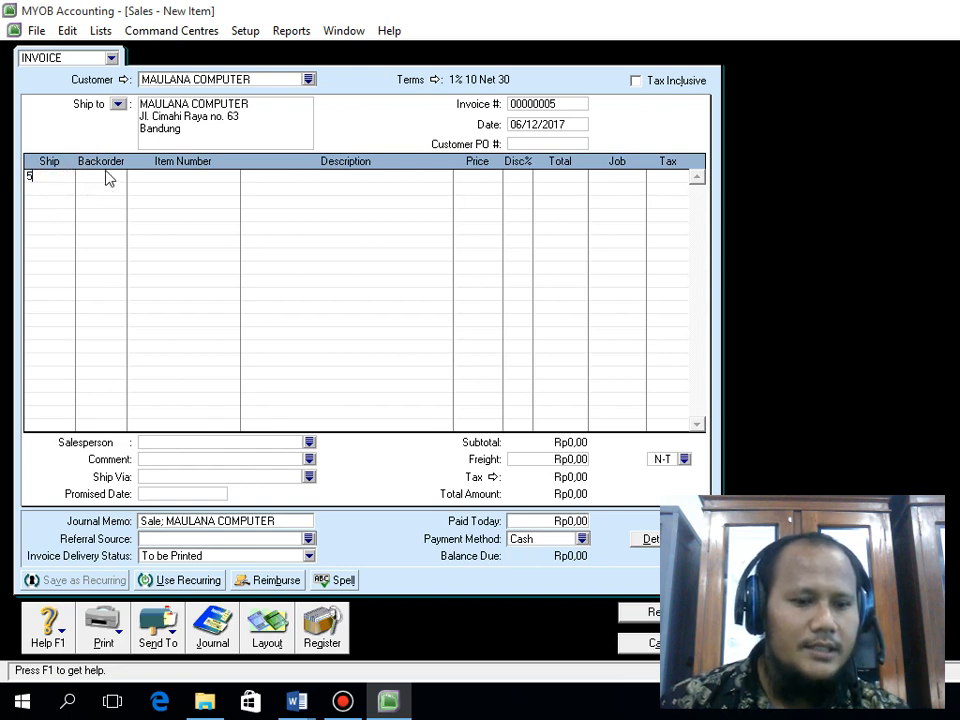
pyautogui.click(108, 176)
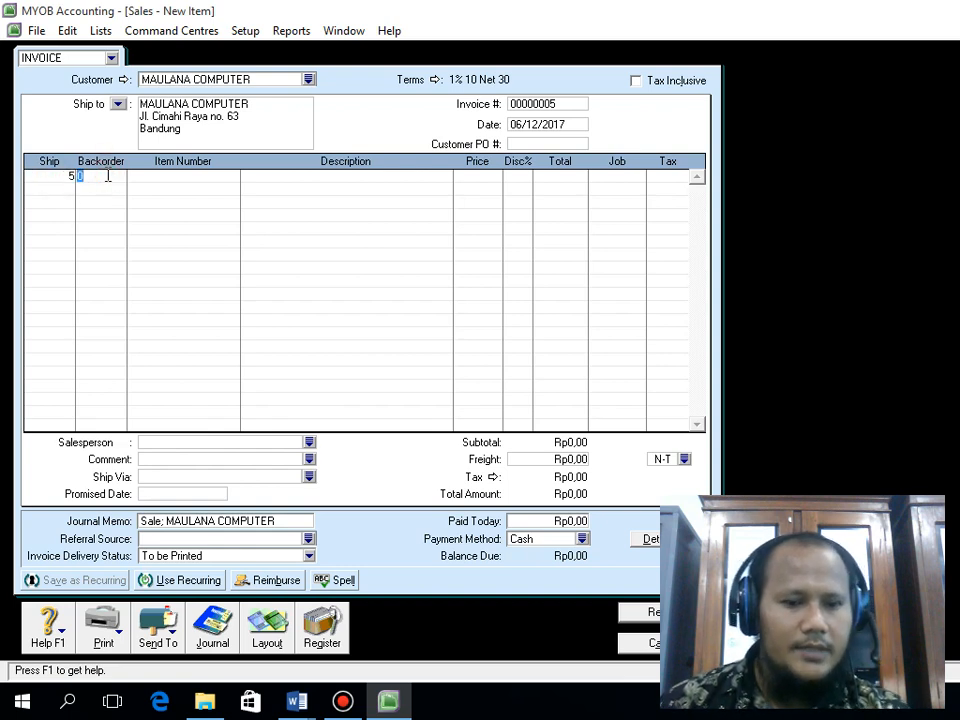
pyautogui.click(131, 177)
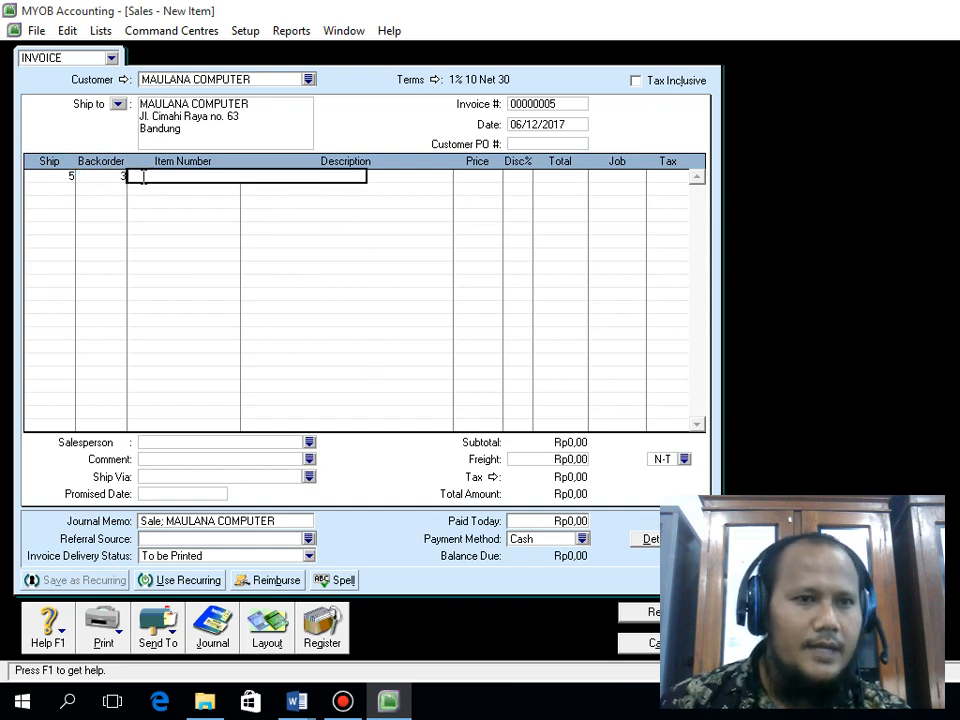
pyautogui.click(276, 178)
pyautogui.press('Return')
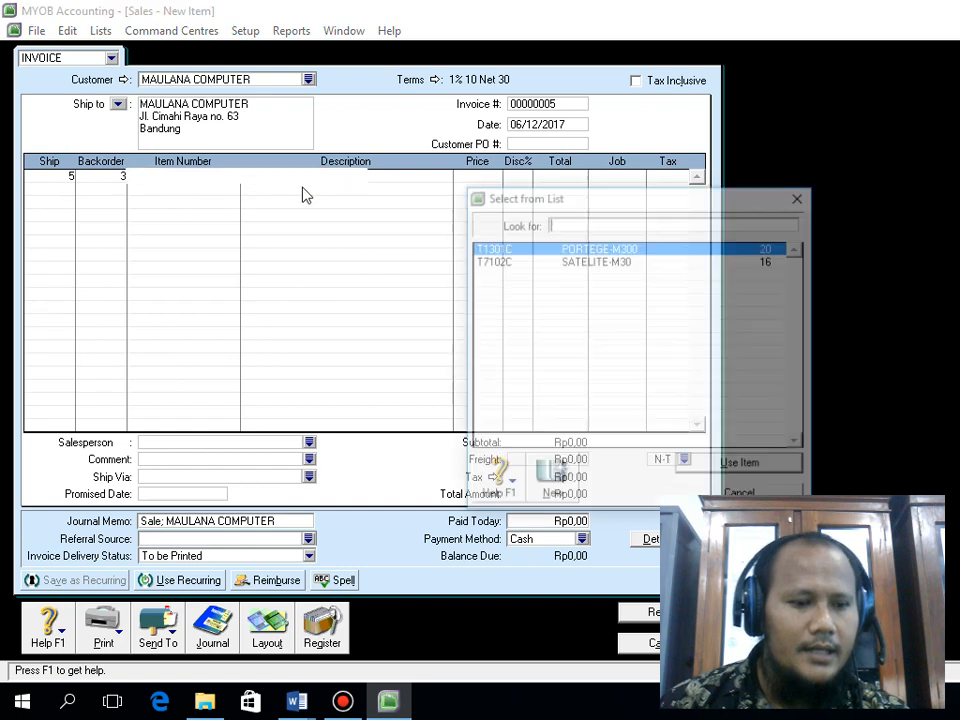
pyautogui.click(728, 464)
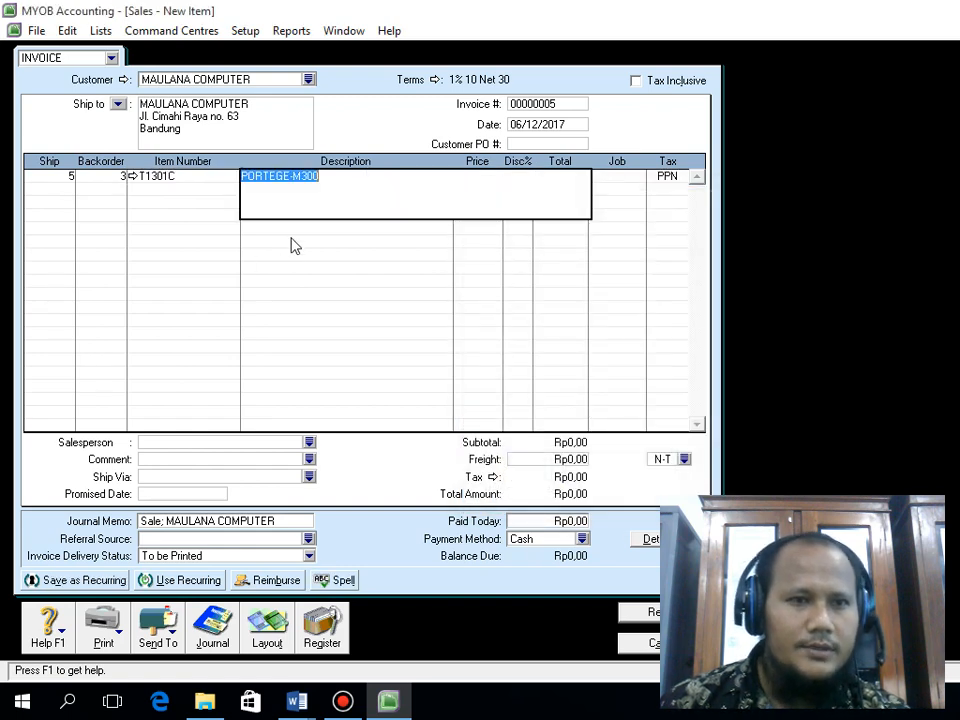
# Step: Clear the backorder quantity on the PORTEGE-M300 line and set its shipped quantity to 8
pyautogui.click(88, 177)
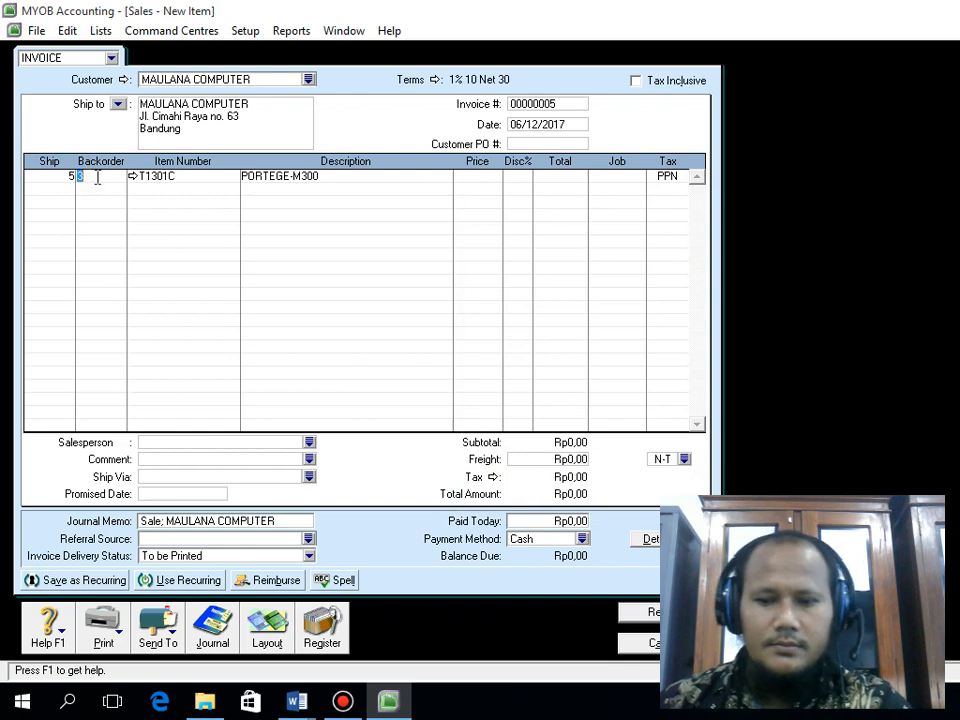
pyautogui.click(65, 176)
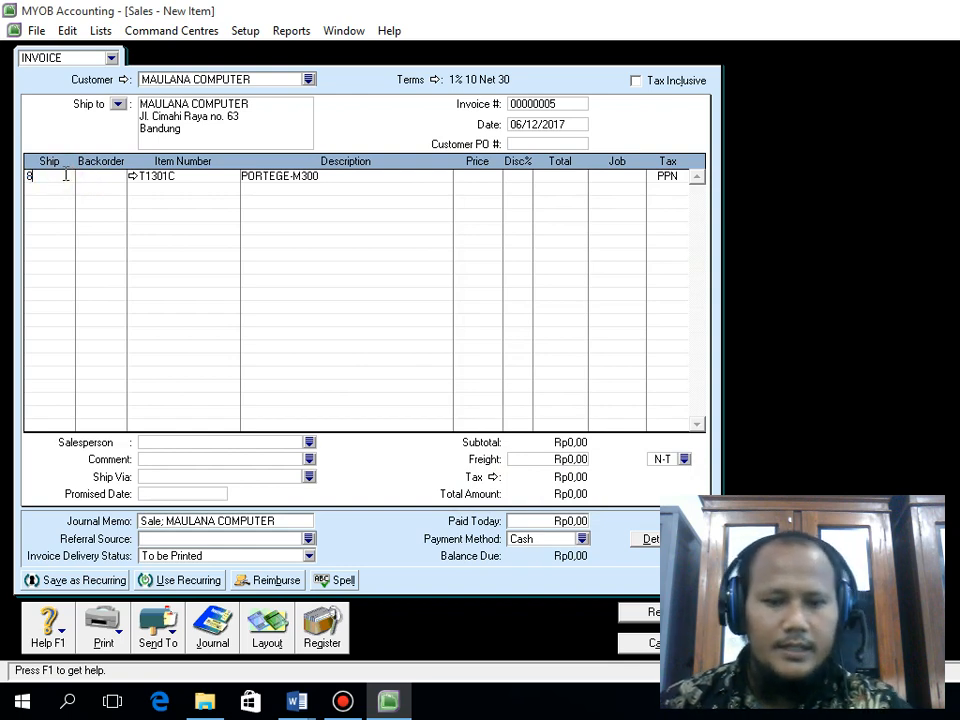
pyautogui.write('8')
pyautogui.click(314, 178)
pyautogui.press('Tab')
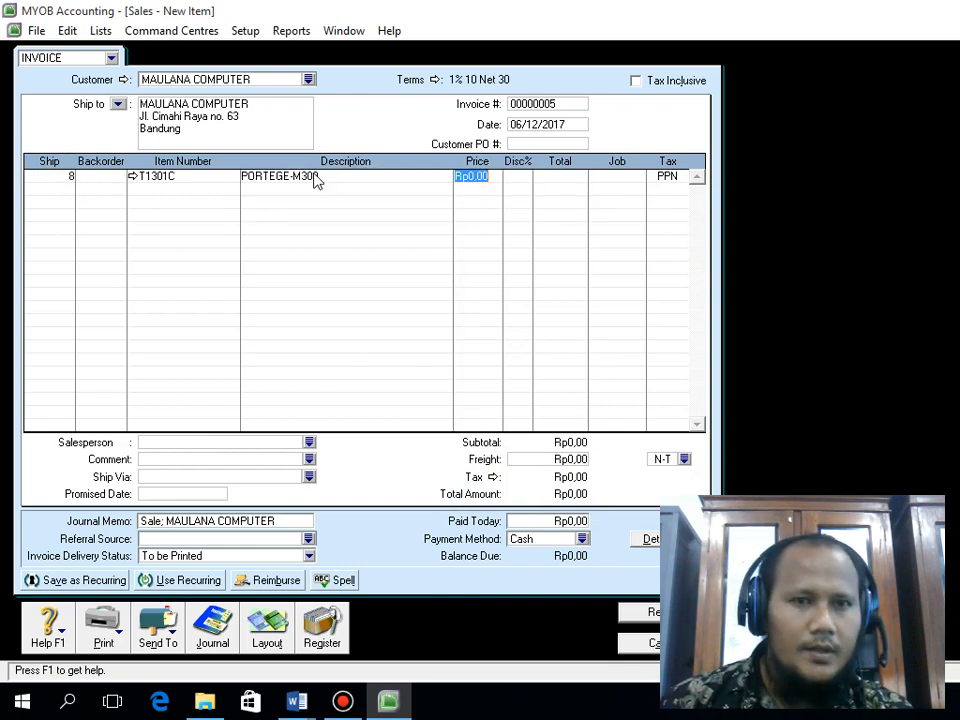
# Step: Set the PORTEGE-M300 unit price to Rp18.500.000 and complete the line with tax code PPN and no discount
pyautogui.write('18')
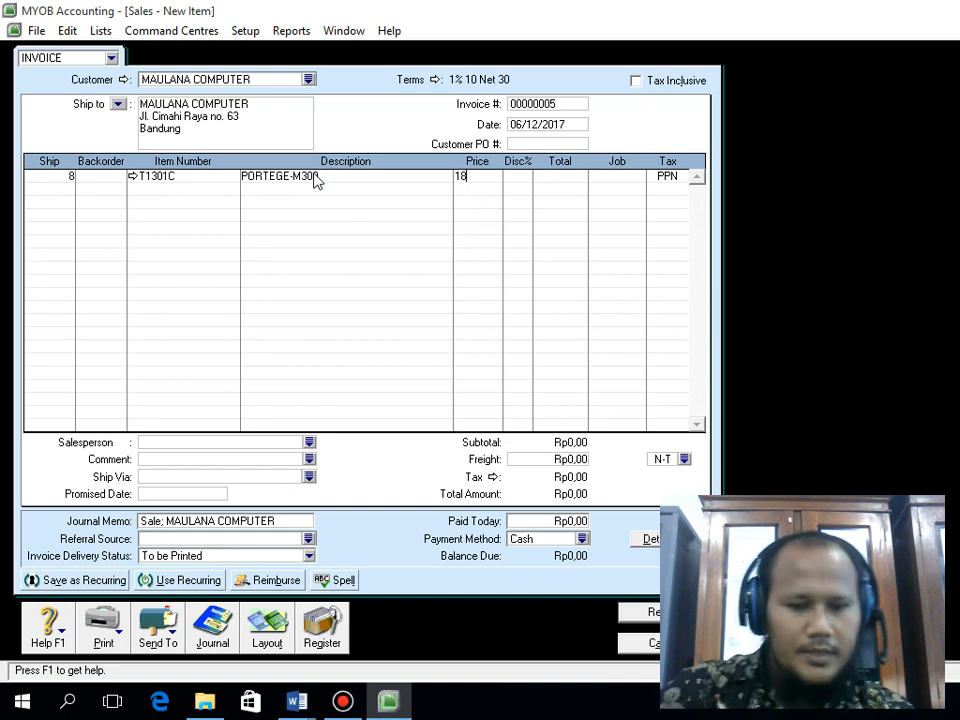
pyautogui.write('50000')
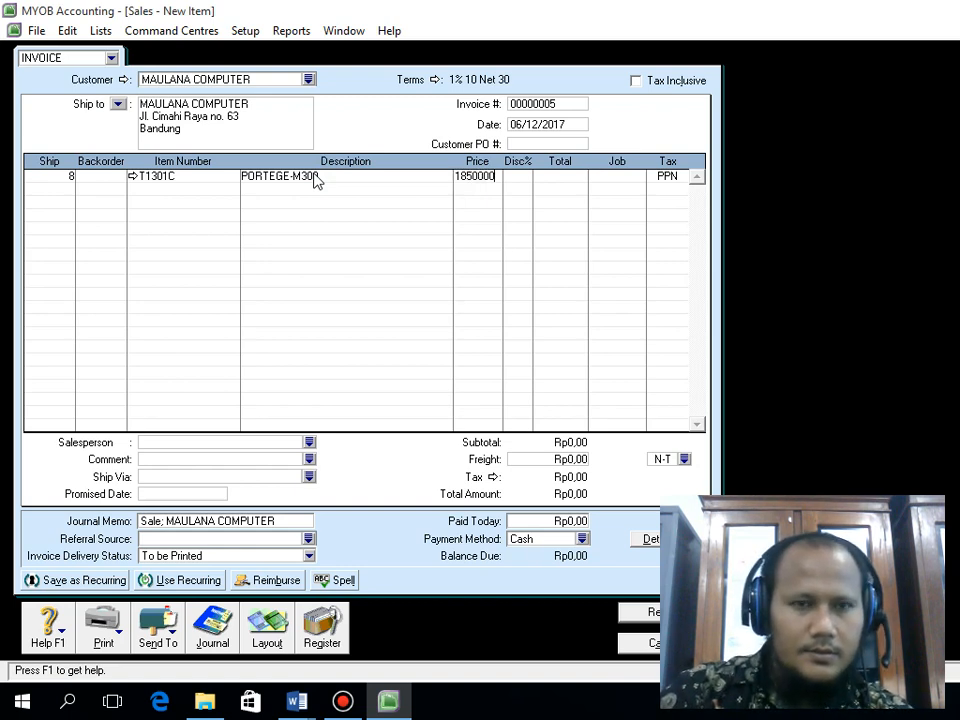
pyautogui.write('0')
pyautogui.press('Tab')
pyautogui.press('Tab')
pyautogui.press('Tab')
pyautogui.press('Tab')
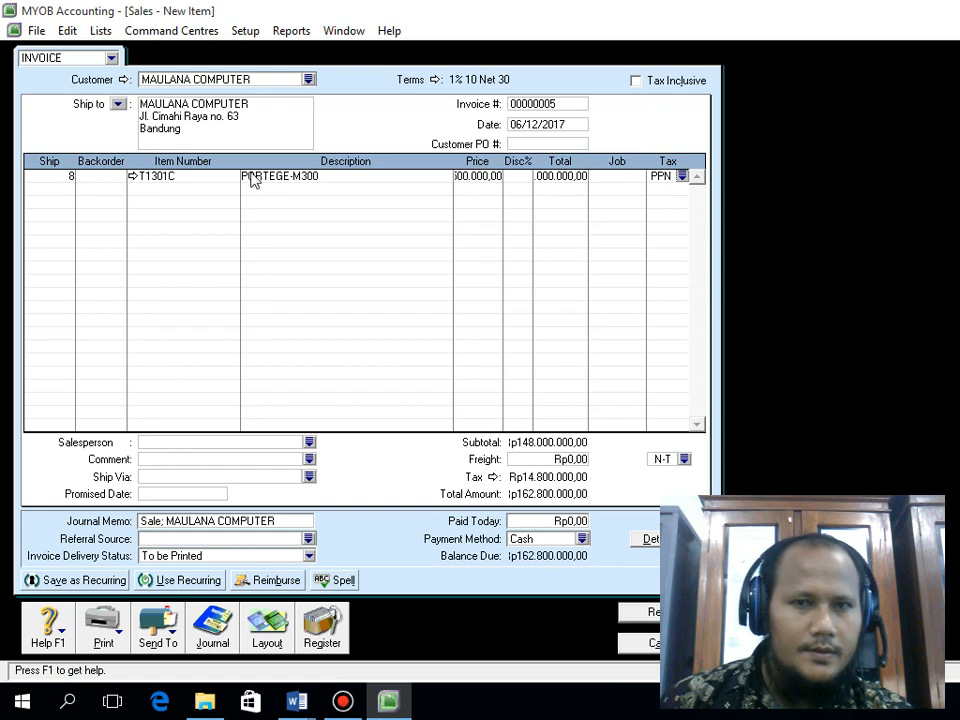
pyautogui.press('Tab')
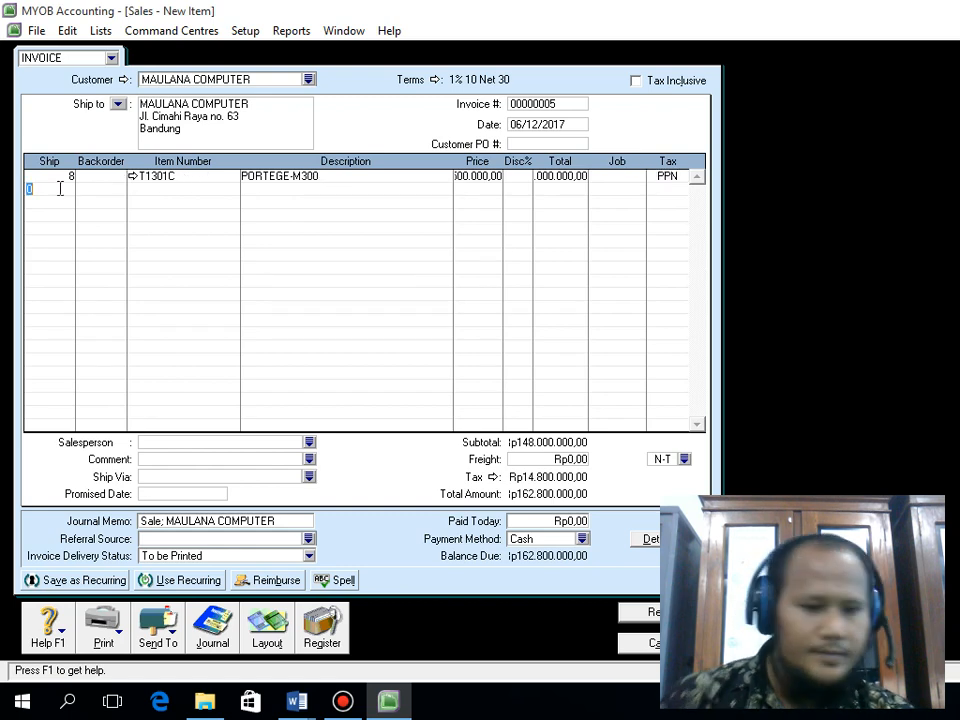
# Step: Add a second invoice line for 5 units of T7102C SATELITE-M30 at a unit price of Rp15.000.000
pyautogui.write('5')
pyautogui.press('Tab')
pyautogui.press('Tab')
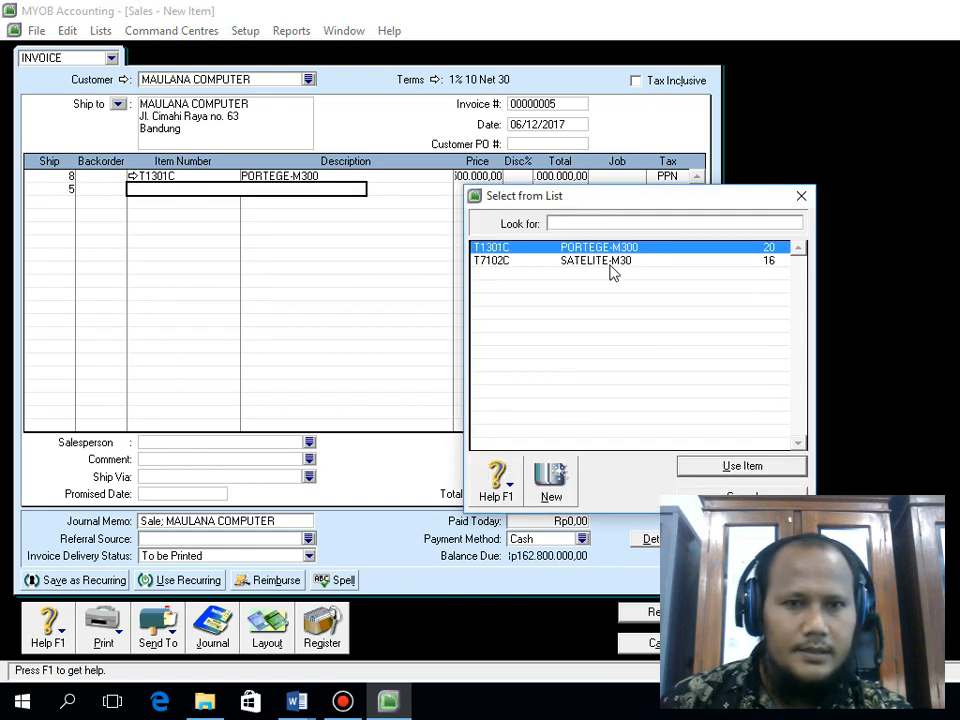
pyautogui.click(611, 262)
pyautogui.click(693, 464)
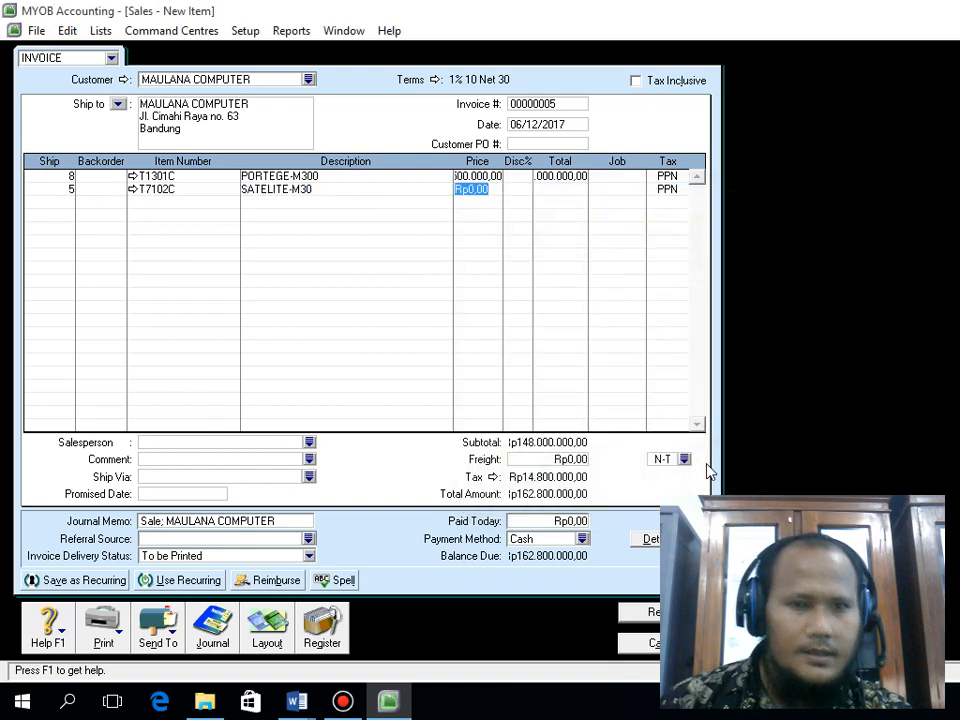
pyautogui.write('150')
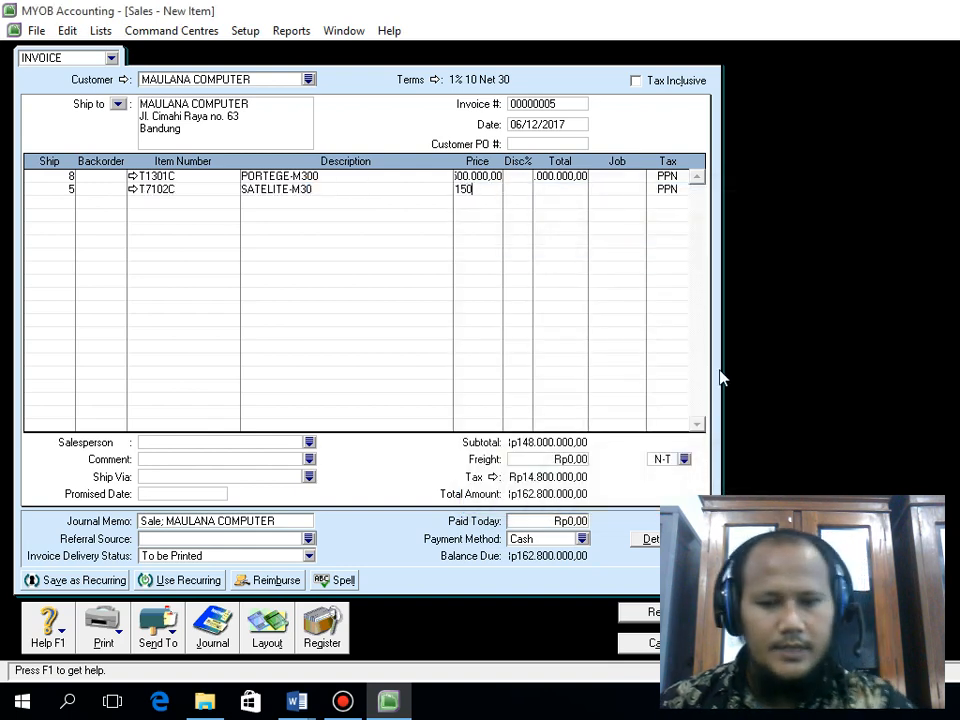
pyautogui.write('00000')
pyautogui.press('Tab')
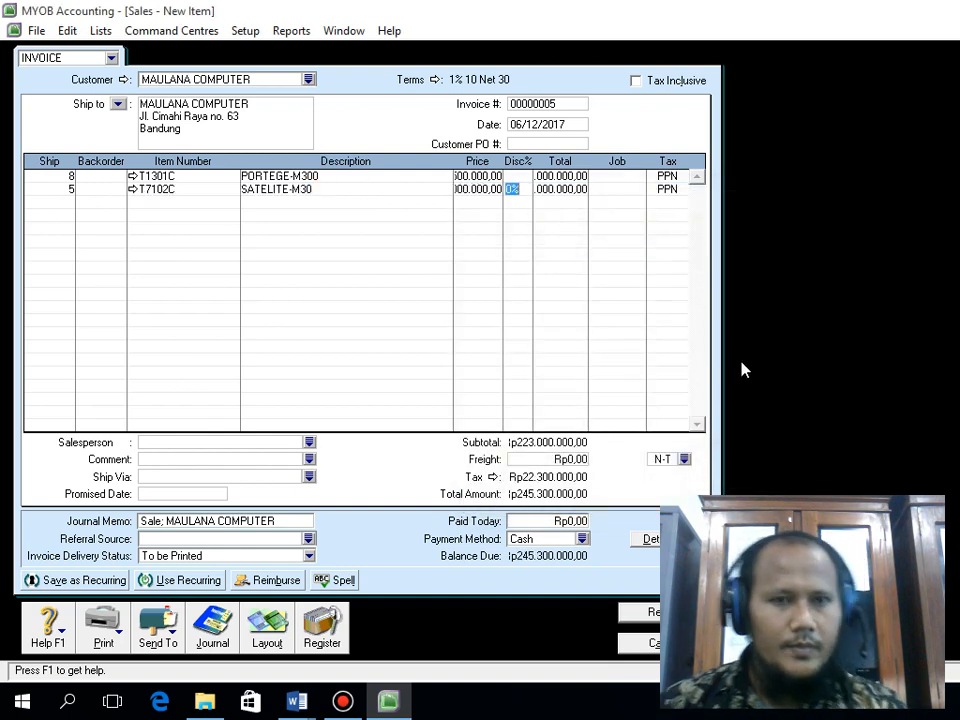
# Step: Set the freight charge on the MAULANA COMPUTER invoice to Rp500.000
pyautogui.click(556, 459)
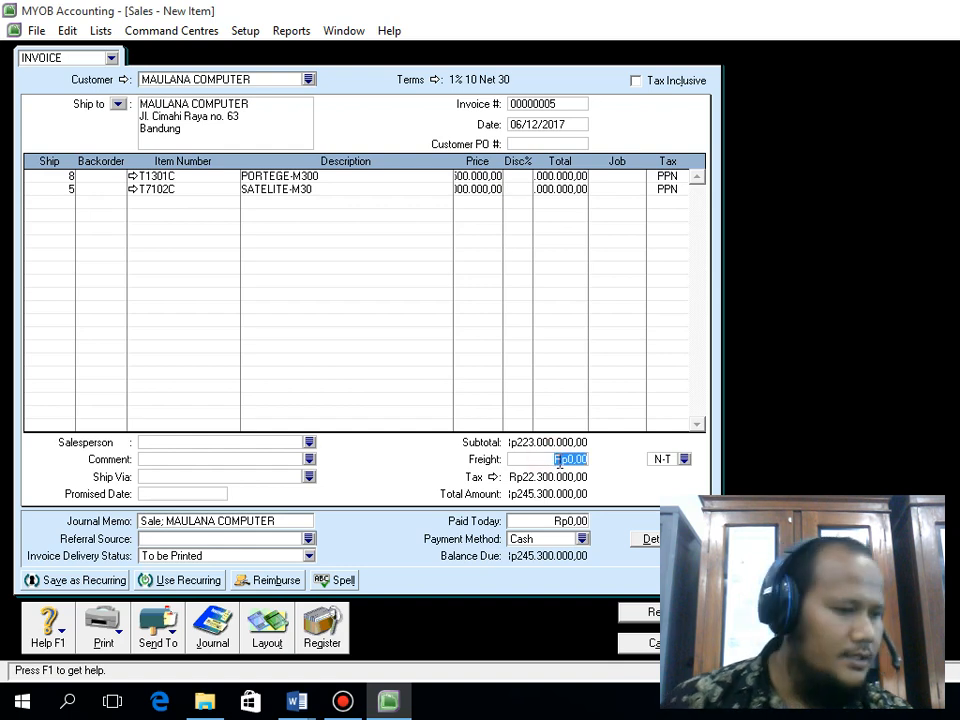
pyautogui.write('5')
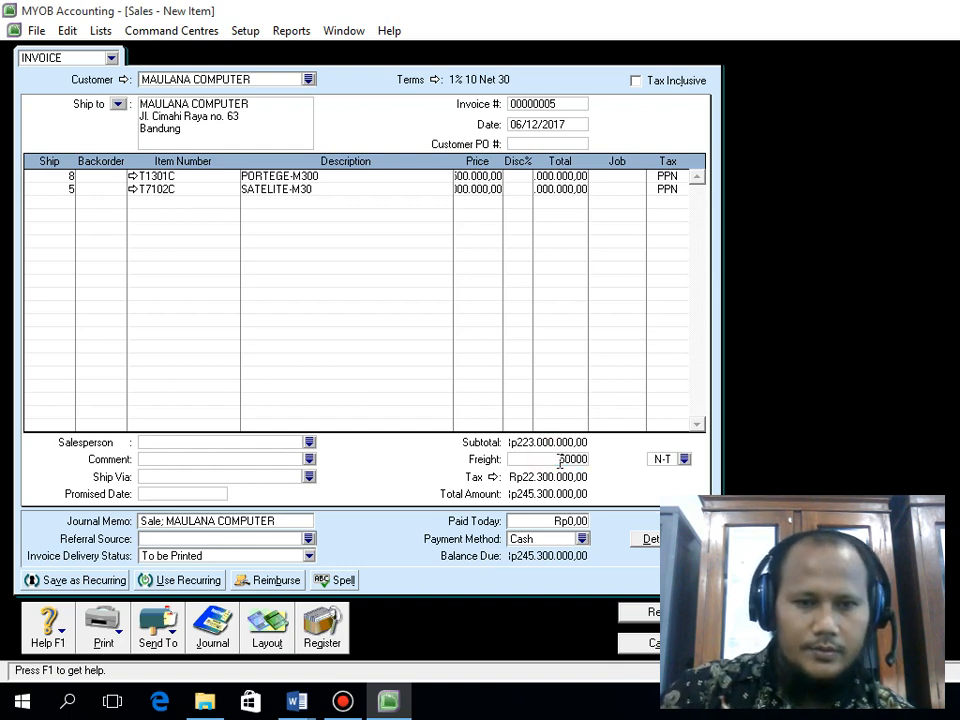
pyautogui.write('00.000')
pyautogui.press('Tab')
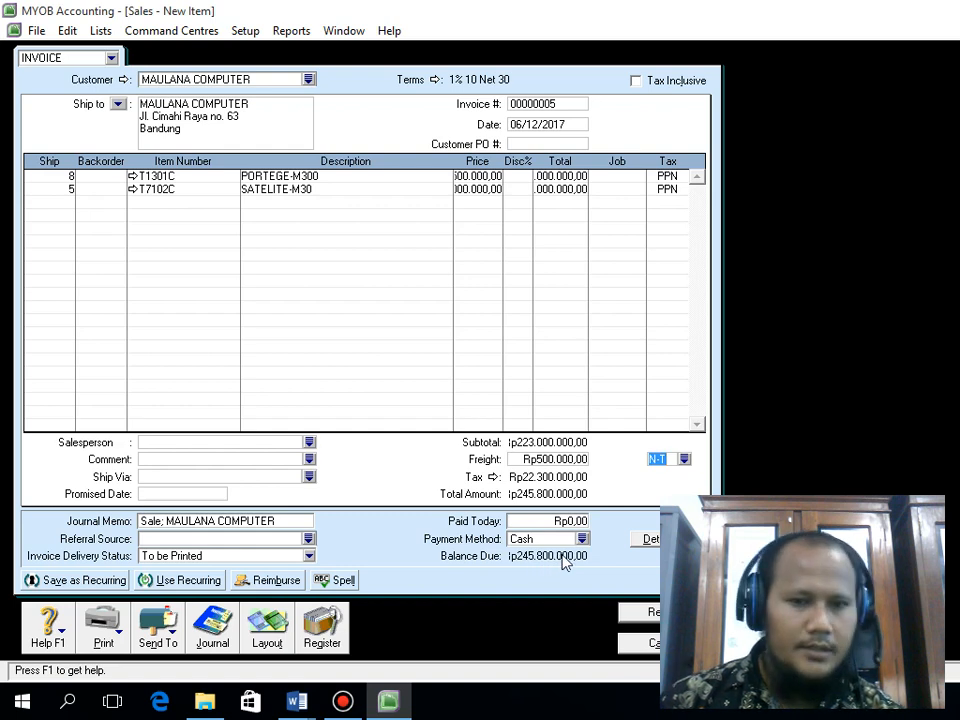
# Step: Preview the journal recap of the MAULANA COMPUTER sale, then record the invoice and leave sales entry
pyautogui.hotkey('ctrl', 'r')
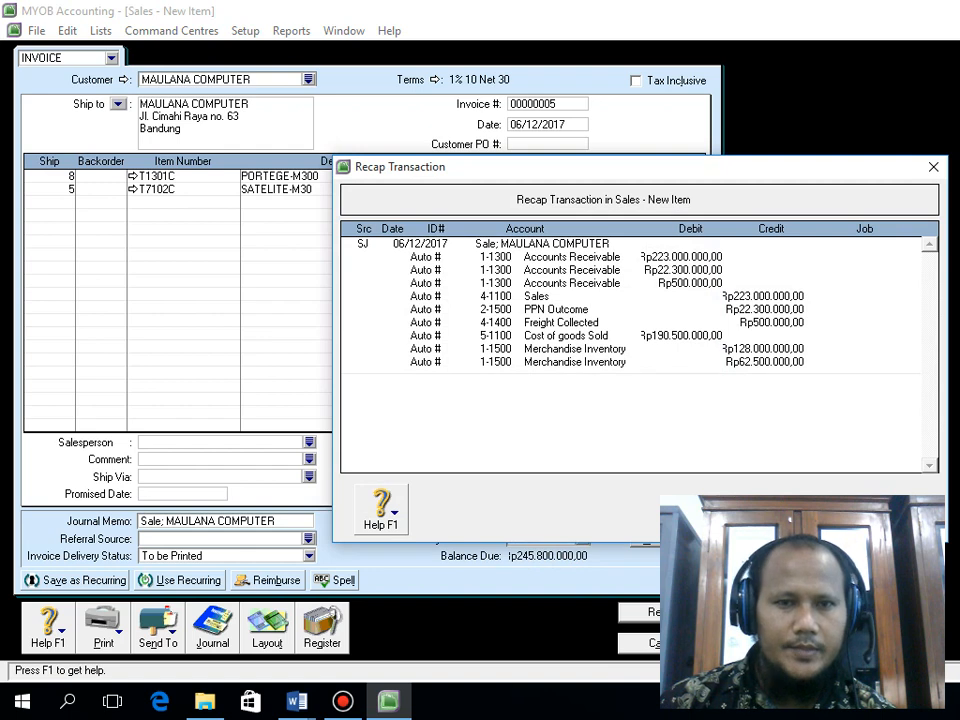
pyautogui.press('Escape')
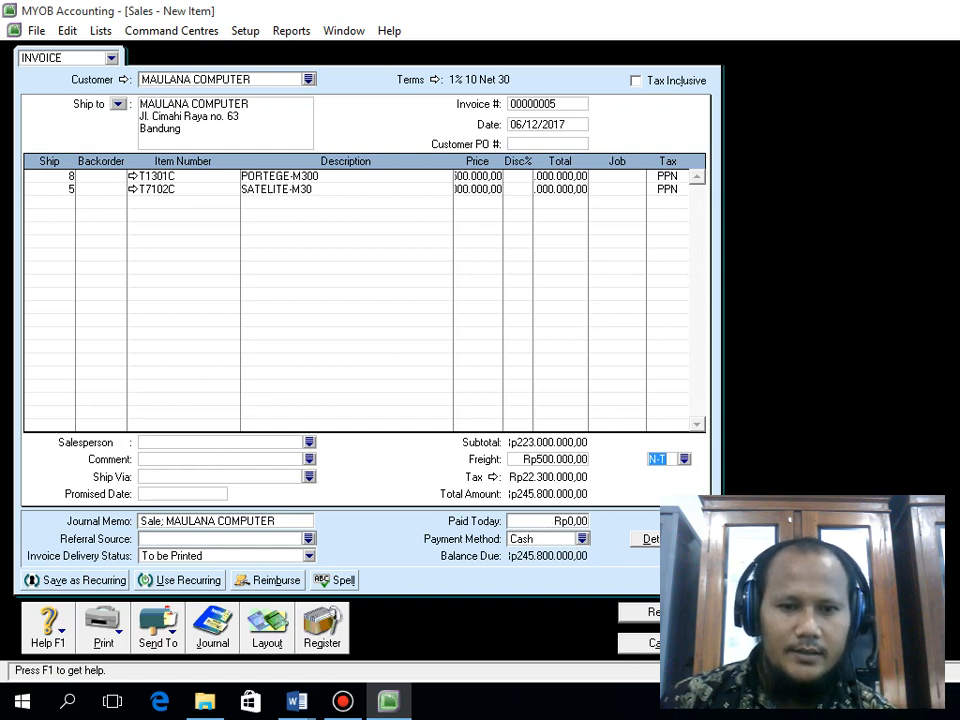
pyautogui.click(651, 617)
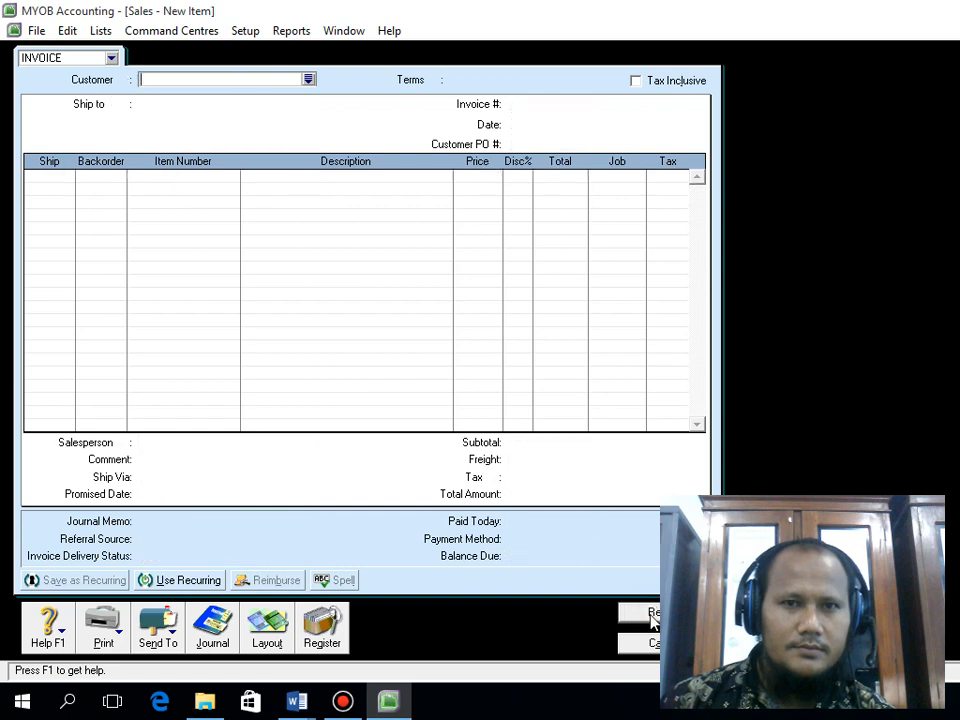
pyautogui.click(650, 645)
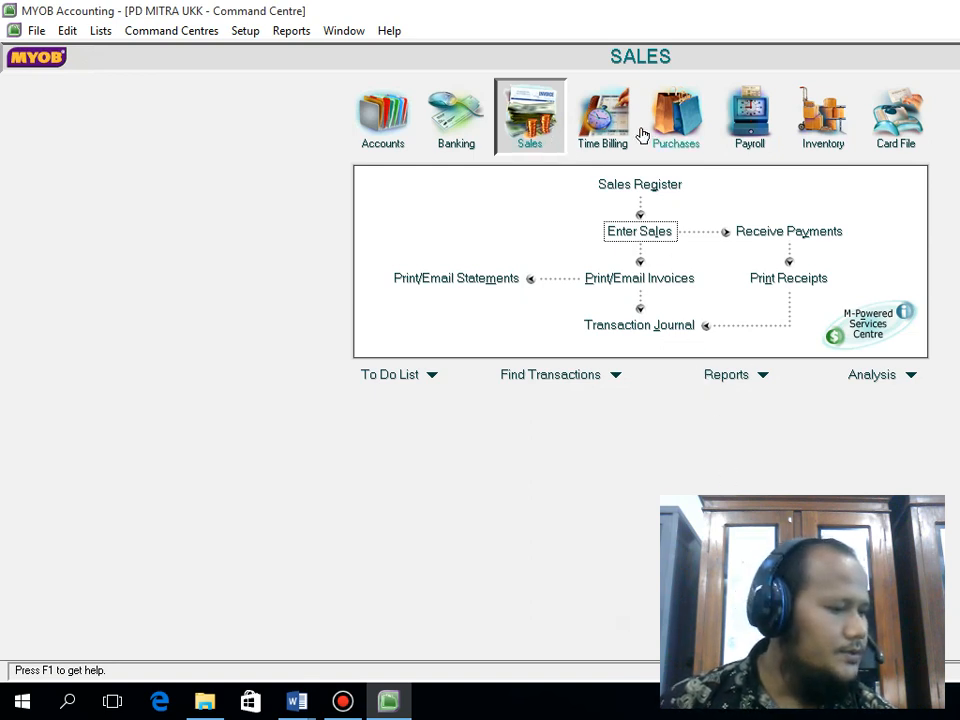
# Step: Start a bill payment in Purchases for supplier PT. PUTRI
pyautogui.click(680, 126)
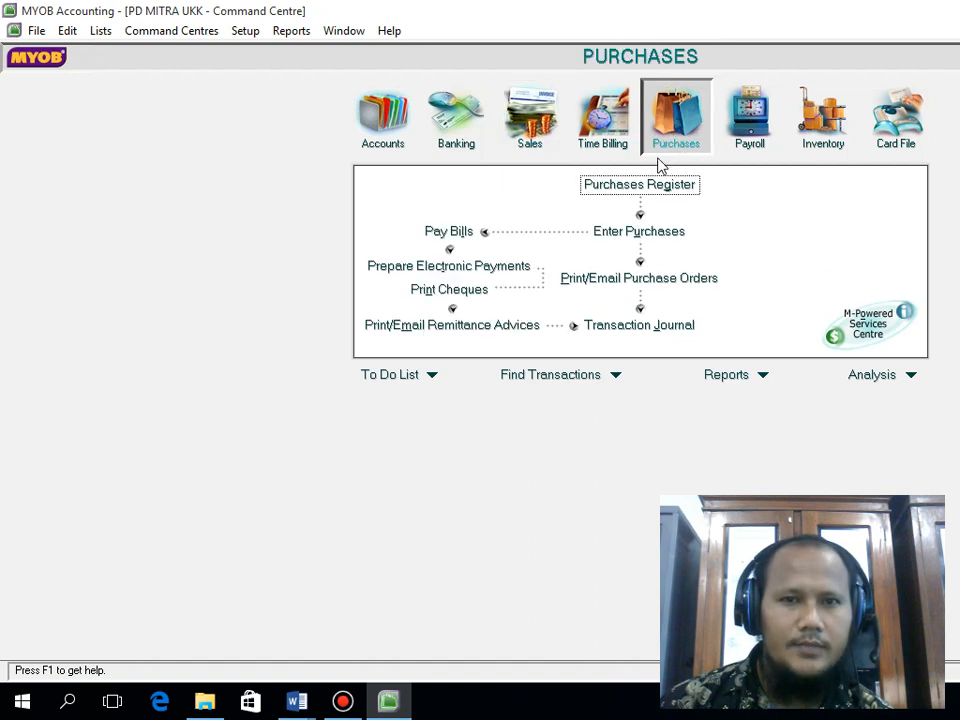
pyautogui.click(452, 231)
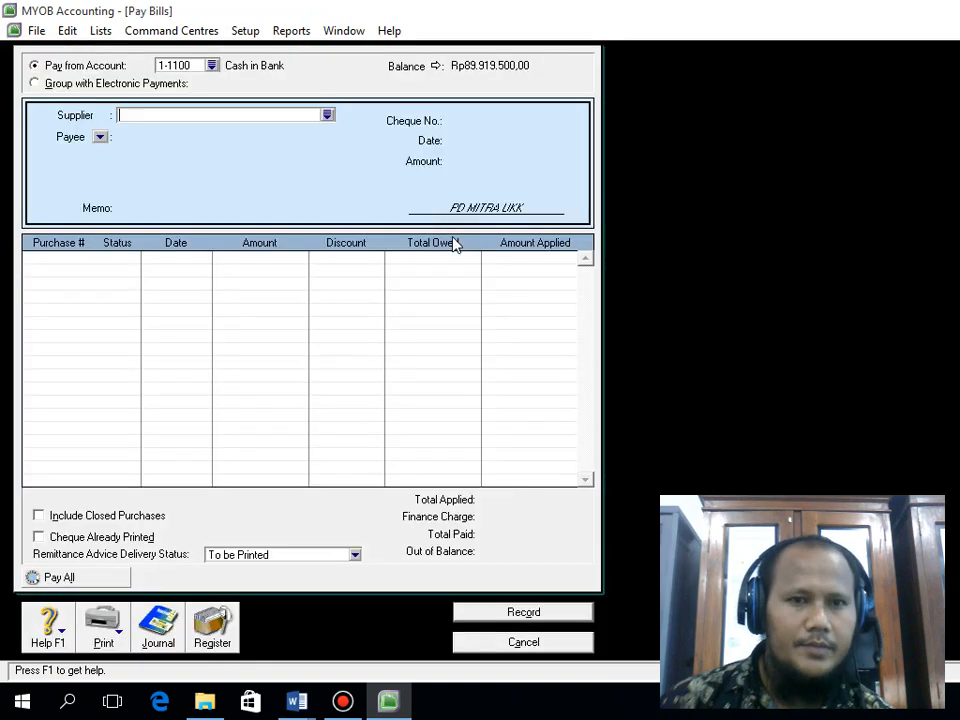
pyautogui.click(327, 115)
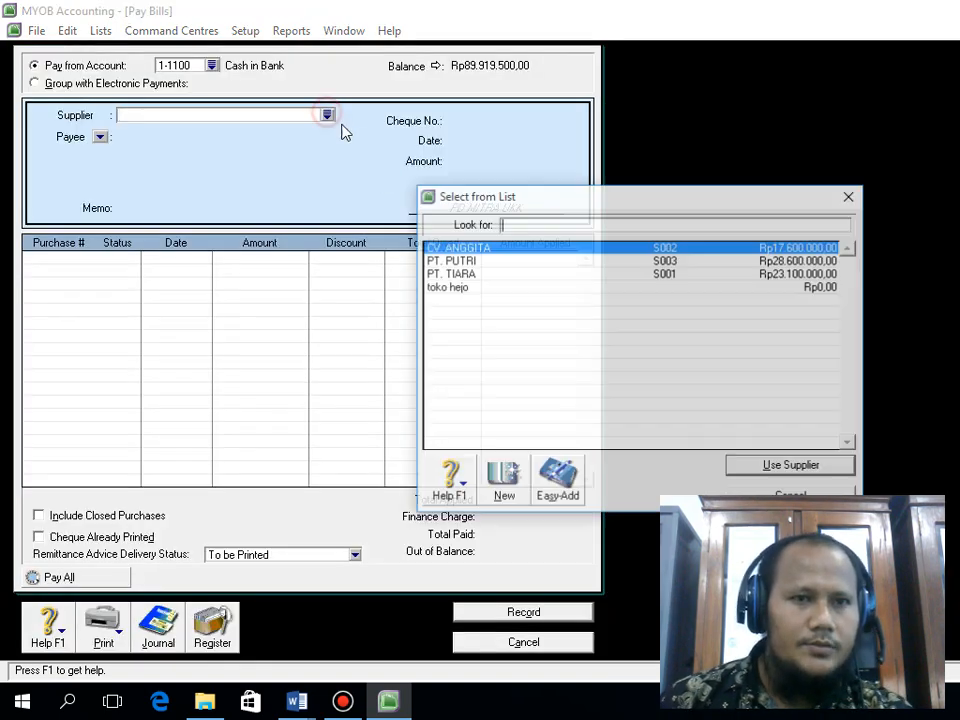
pyautogui.click(497, 261)
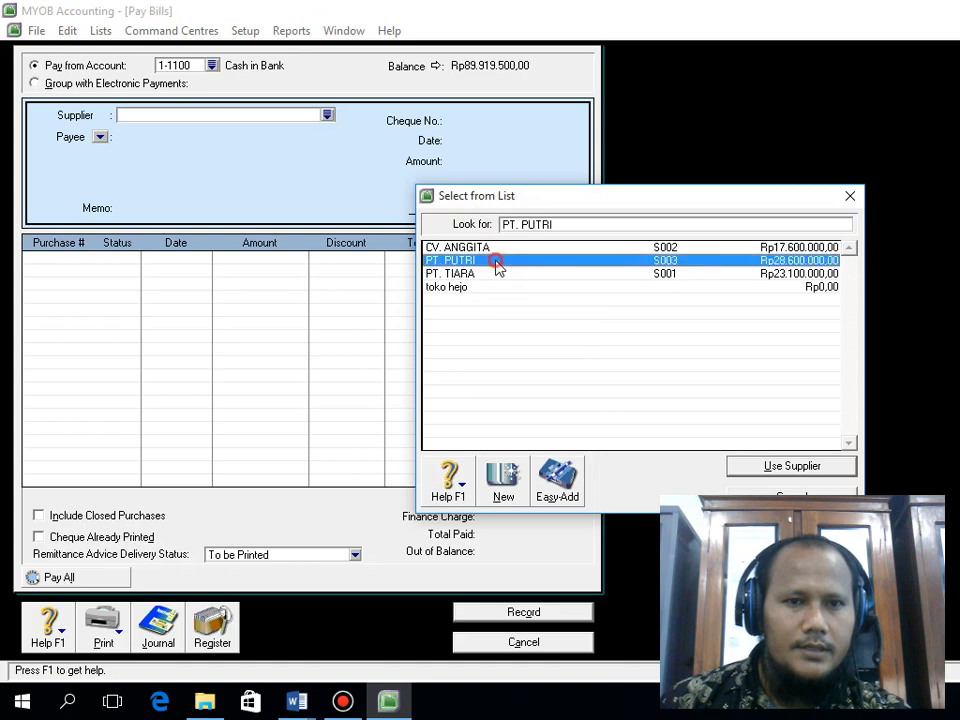
pyautogui.click(735, 466)
# Step: Date the PT. PUTRI payment 06/12/2017 and enter an amount of Rp28.340.000
pyautogui.click(509, 140)
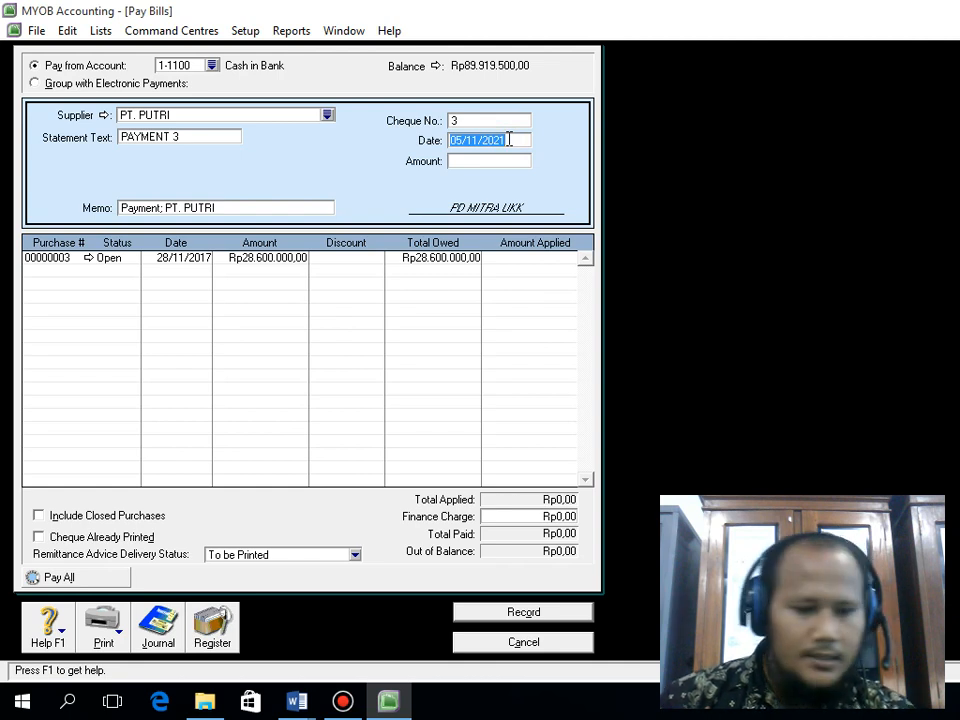
pyautogui.write('6.12.15')
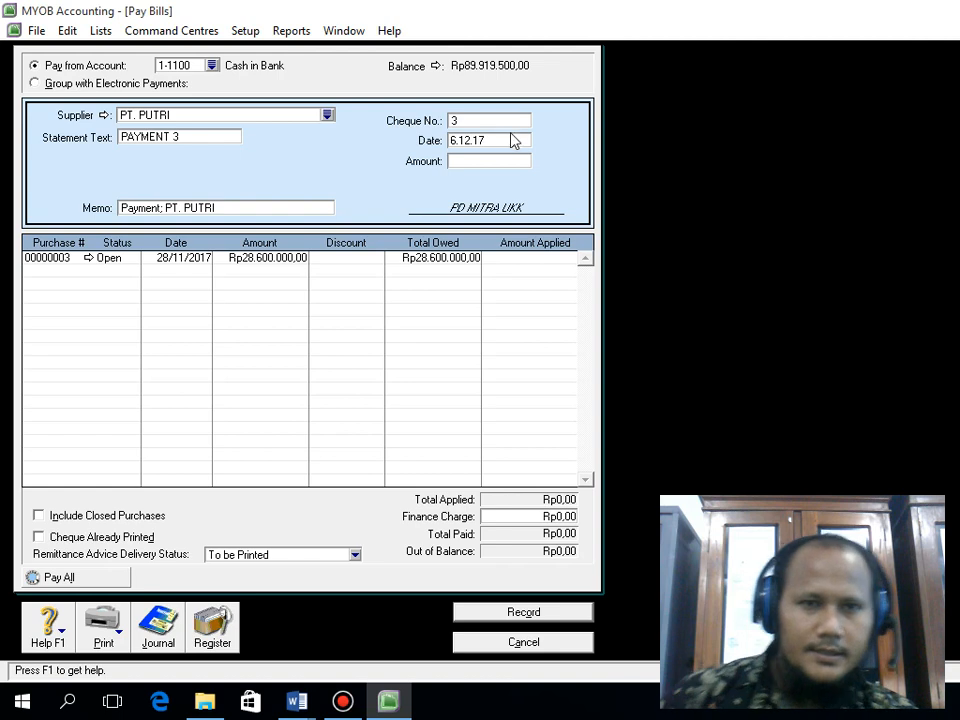
pyautogui.click(510, 164)
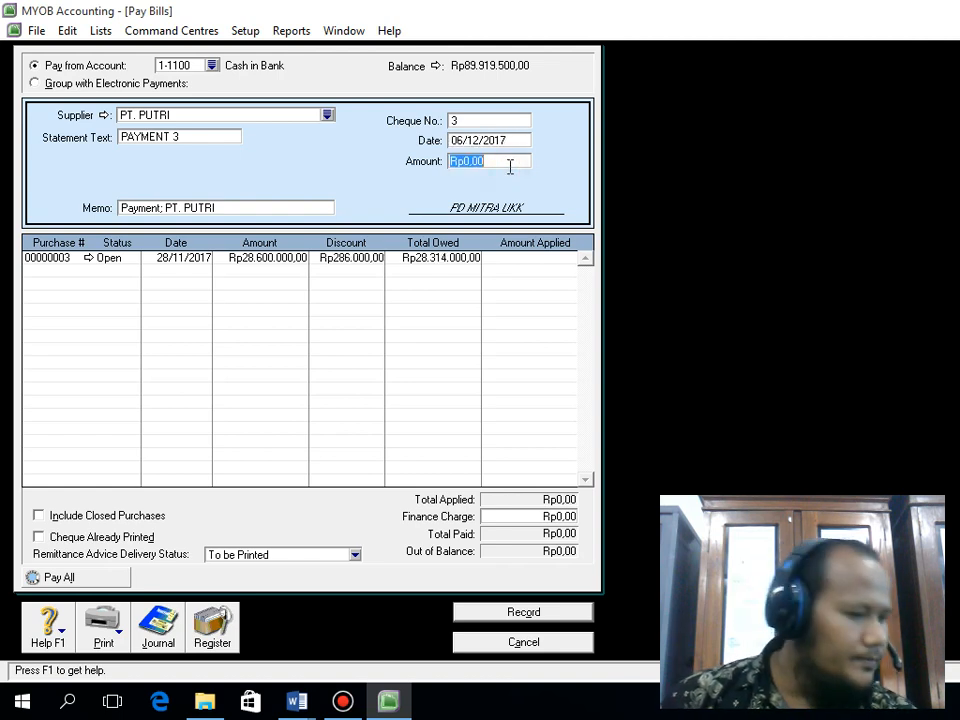
pyautogui.write('28340000')
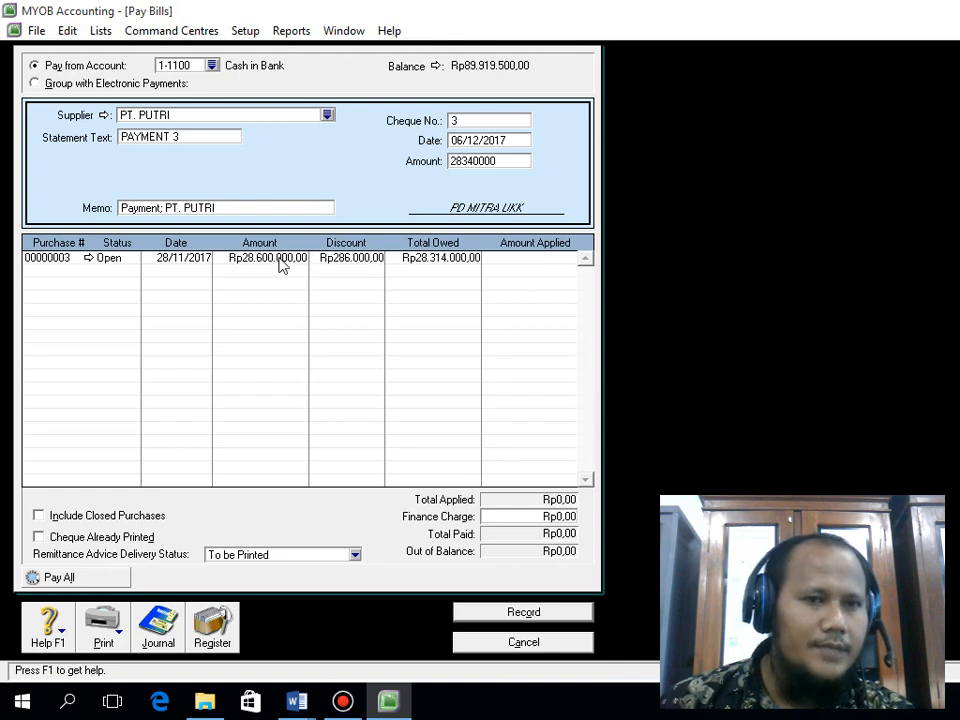
# Step: Set the discount on PT. PUTRI's open purchase to Rp260.000
pyautogui.click(350, 259)
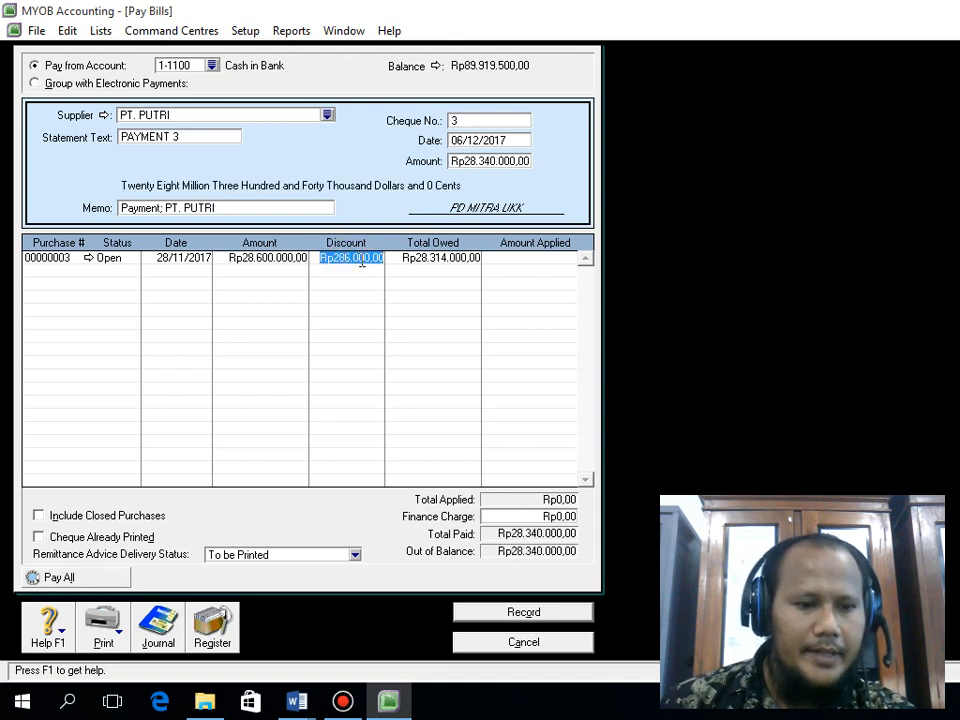
pyautogui.press('BackSpace')
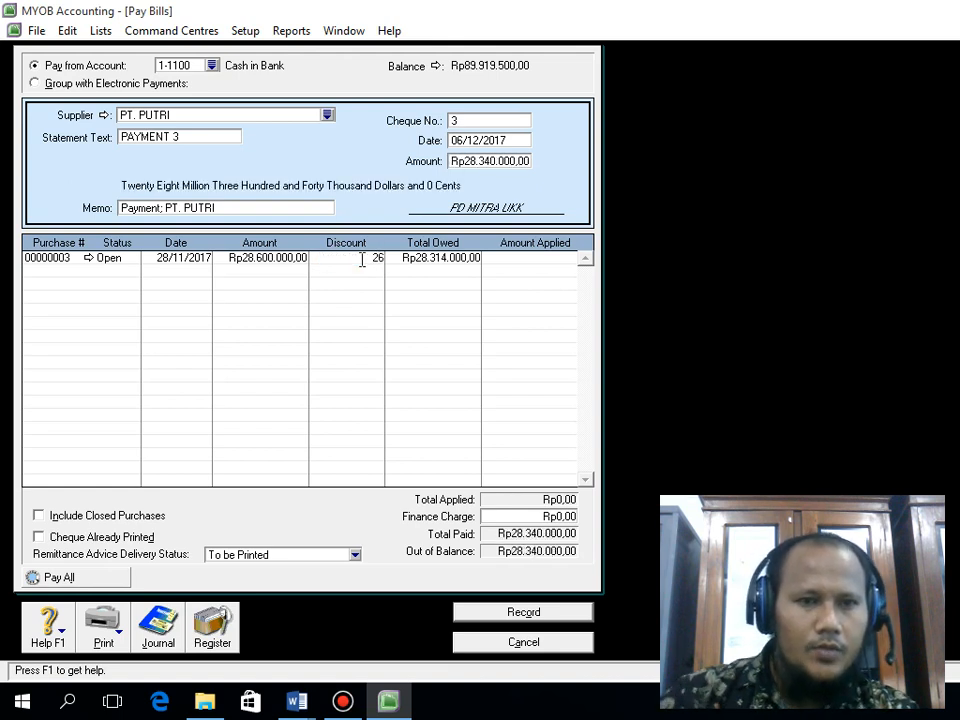
pyautogui.write('26')
pyautogui.write('0')
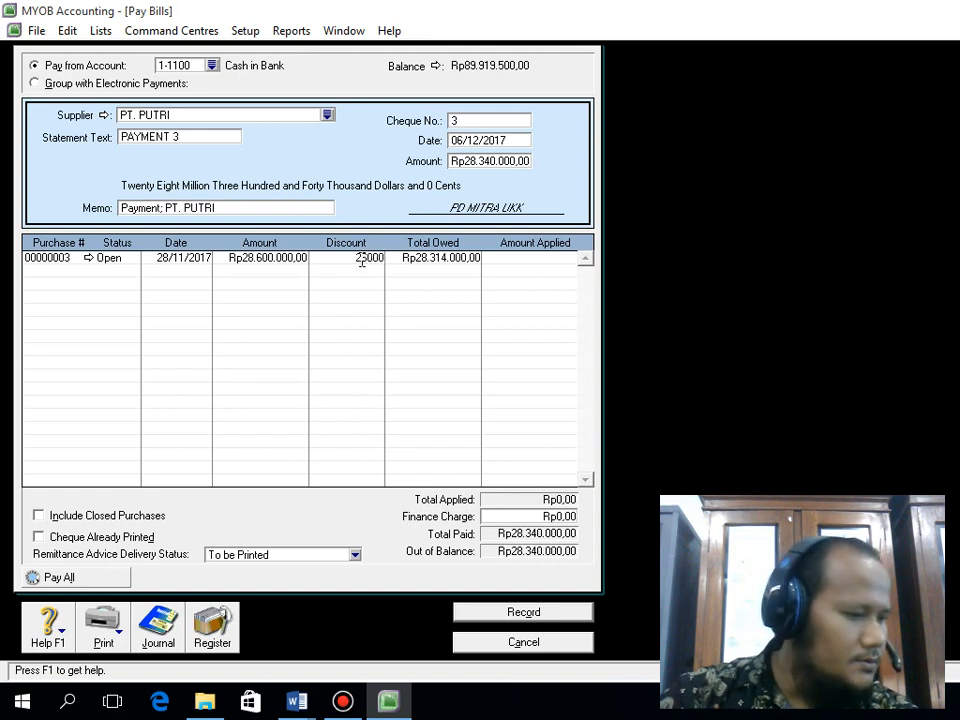
pyautogui.write('.000')
pyautogui.press('Tab')
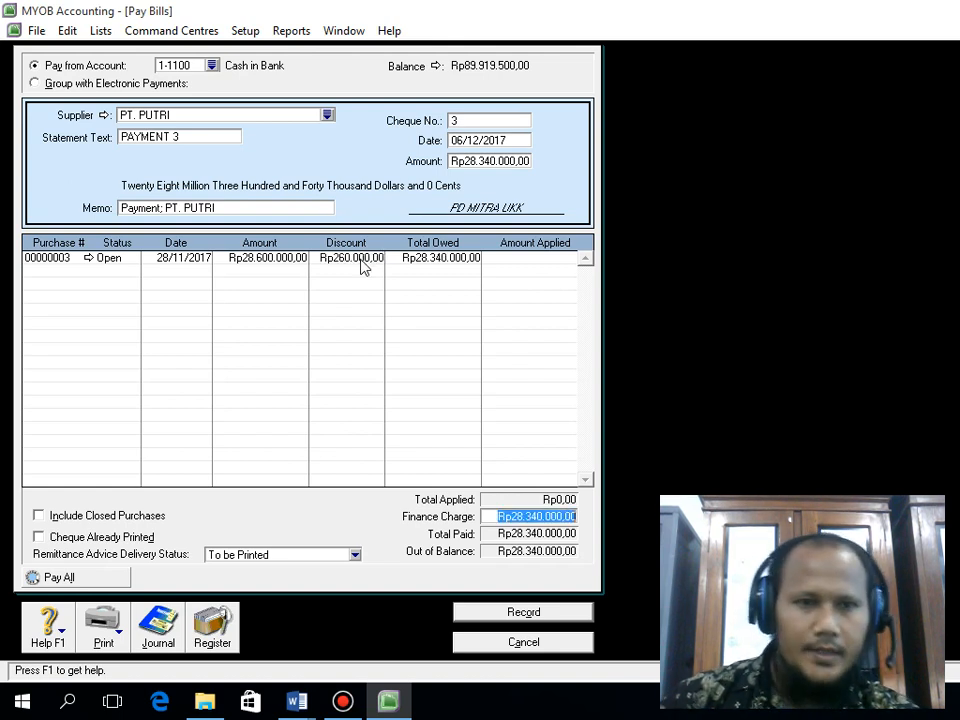
# Step: Apply the full Rp28.340.000 payment to PT. PUTRI's open purchase, leaving no finance charge
pyautogui.click(552, 258)
pyautogui.click(478, 163)
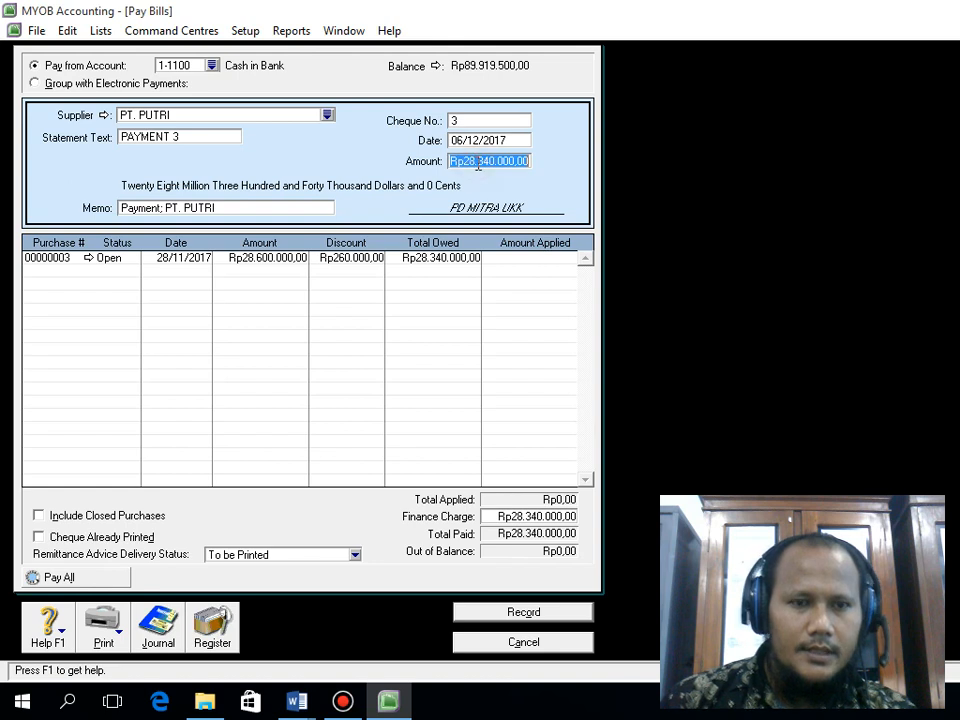
pyautogui.click(522, 259)
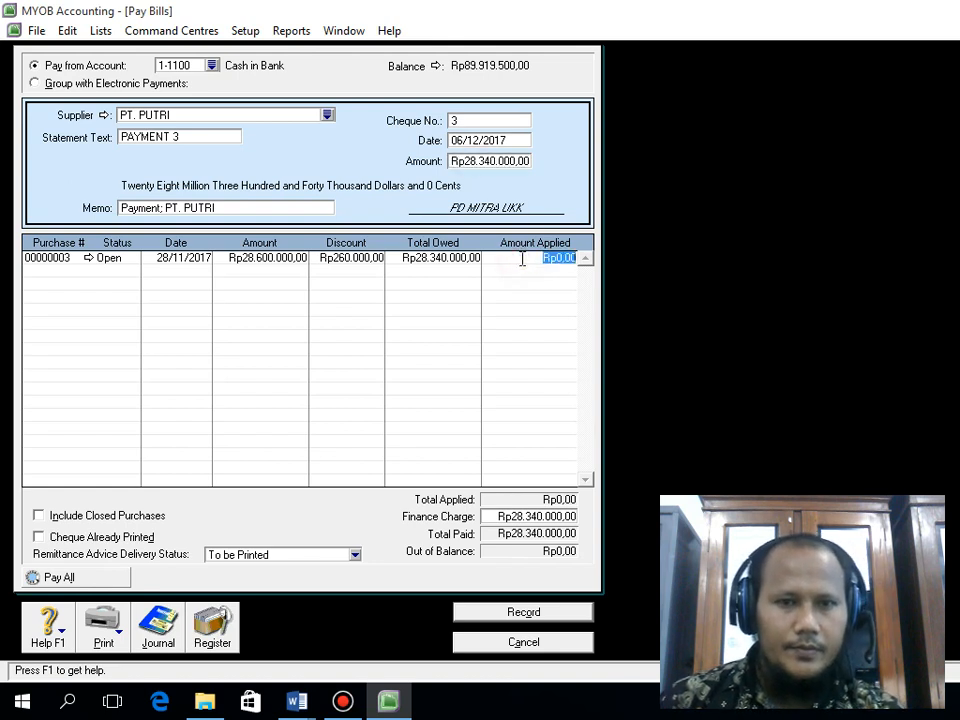
pyautogui.press('Tab')
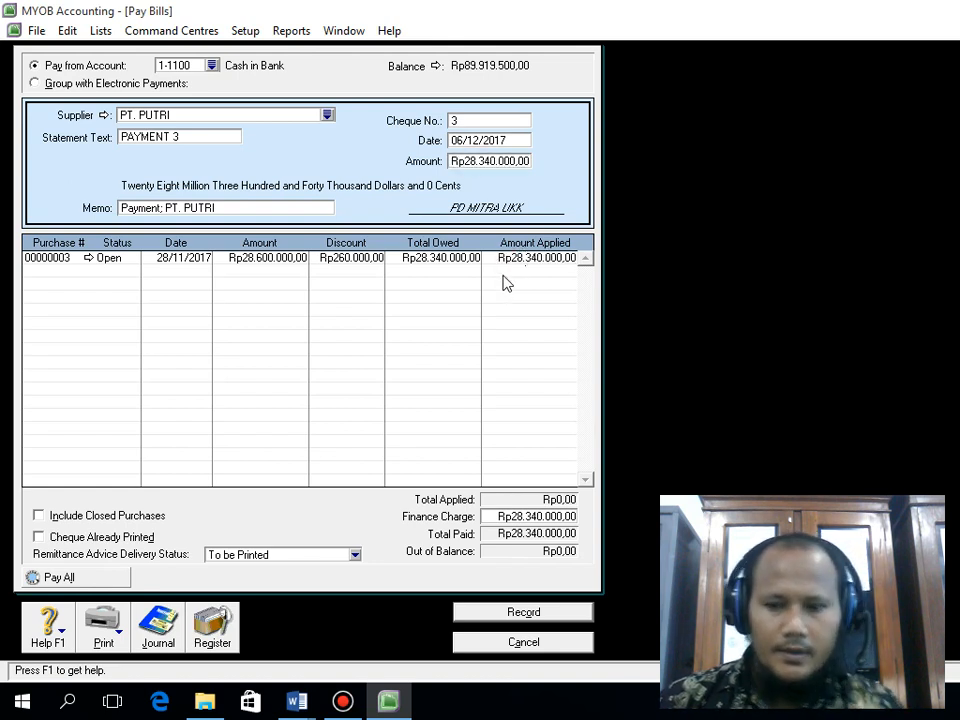
pyautogui.press('Tab')
pyautogui.press('Tab')
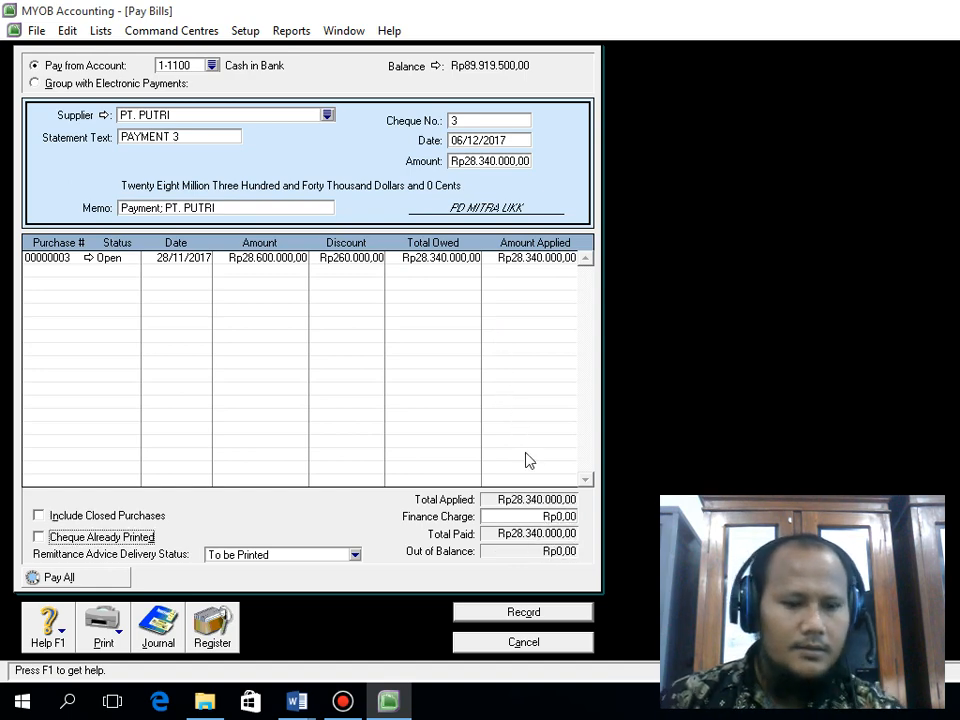
# Step: Preview the PT. PUTRI payment's journal recap, then record the payment with debit memo printing postponed and close Pay Bills
pyautogui.hotkey('ctrl', 'r')
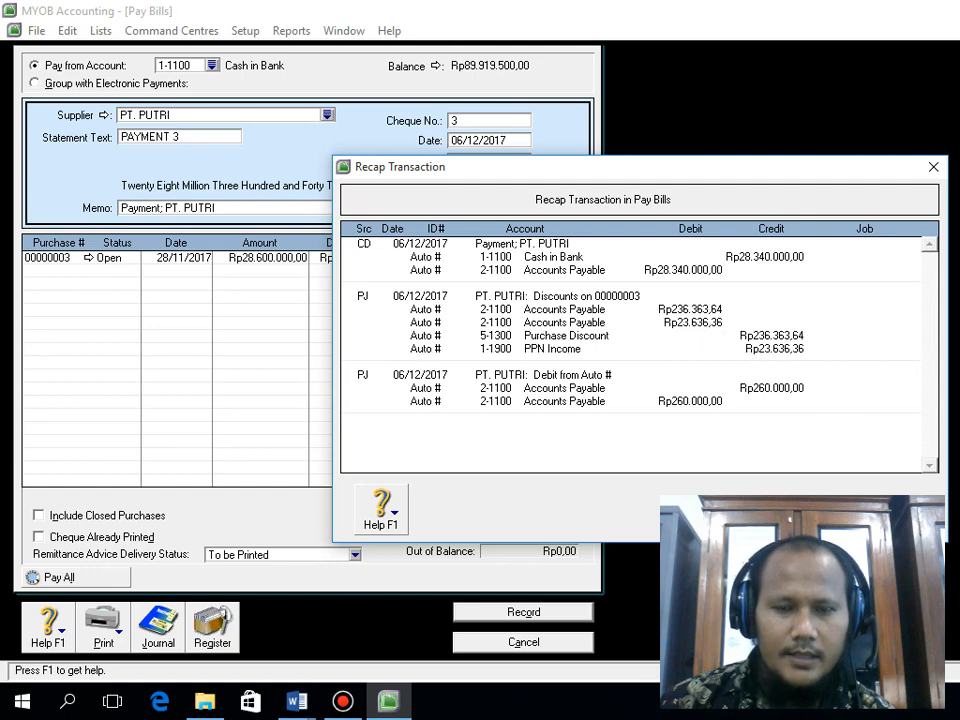
pyautogui.press('Escape')
pyautogui.click(552, 613)
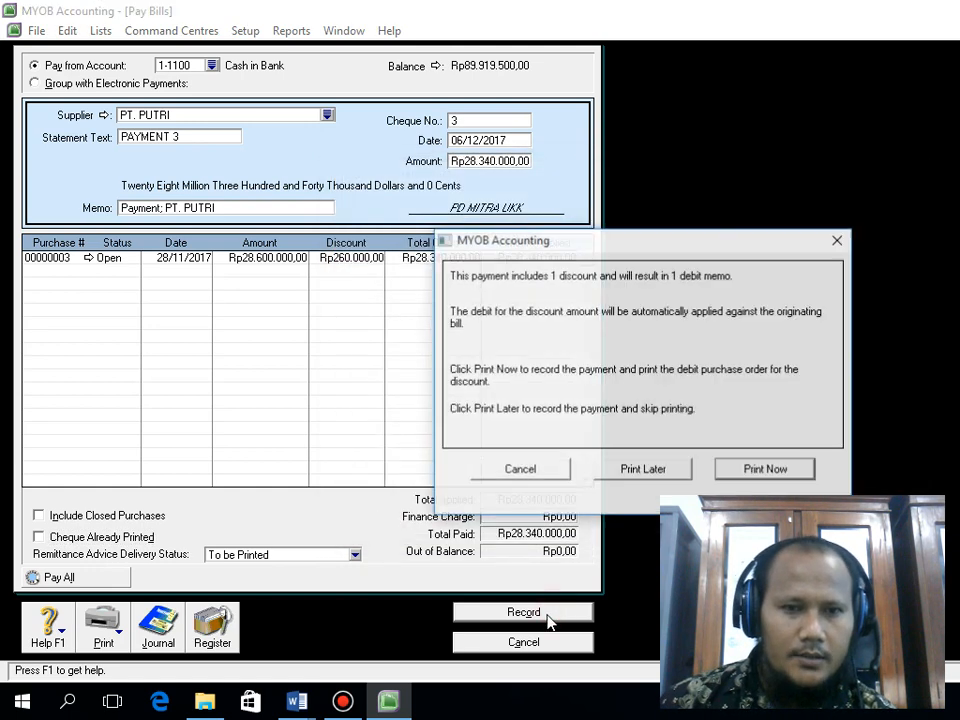
pyautogui.click(636, 462)
pyautogui.click(540, 640)
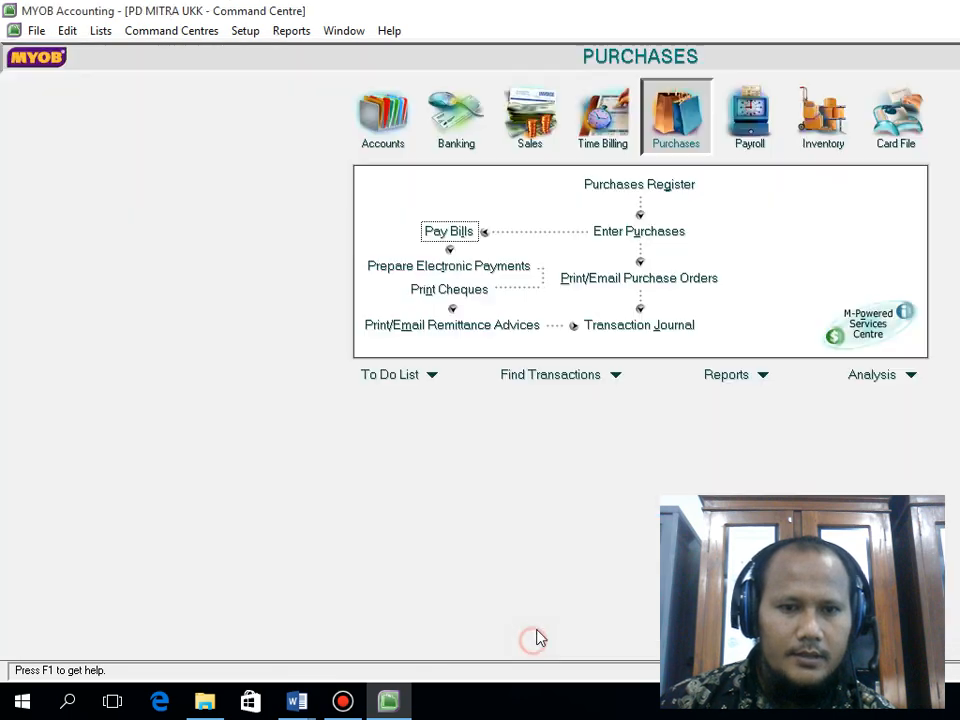
# Step: Open the PT. PUTRI discount entry dated 06/12/2017 from the full transaction journal
pyautogui.click(613, 330)
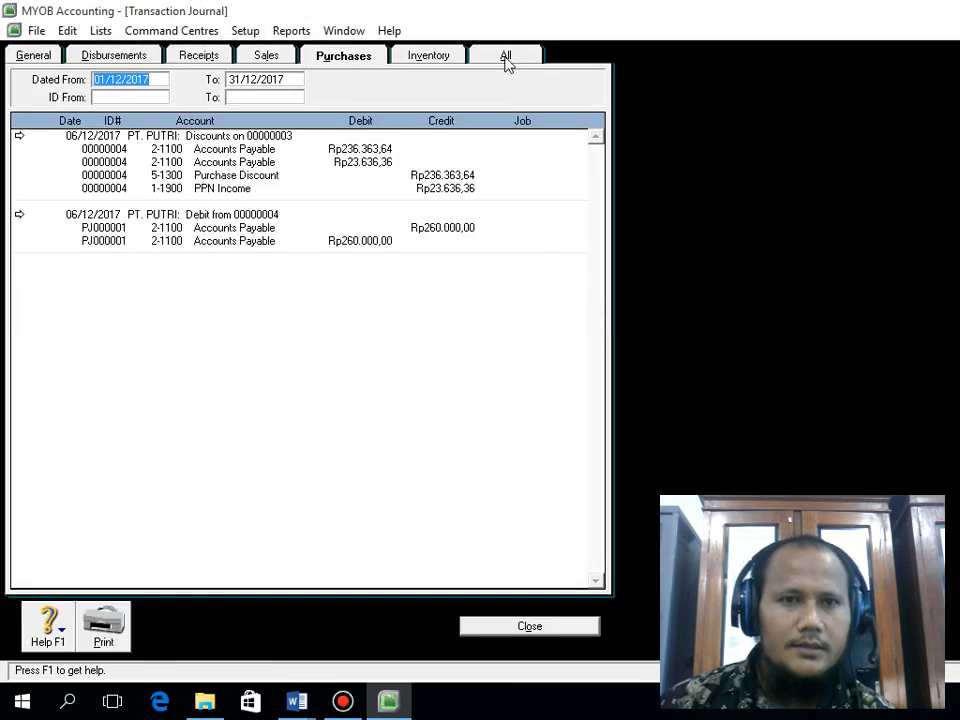
pyautogui.click(505, 56)
pyautogui.scroll(-5, 510, 427)
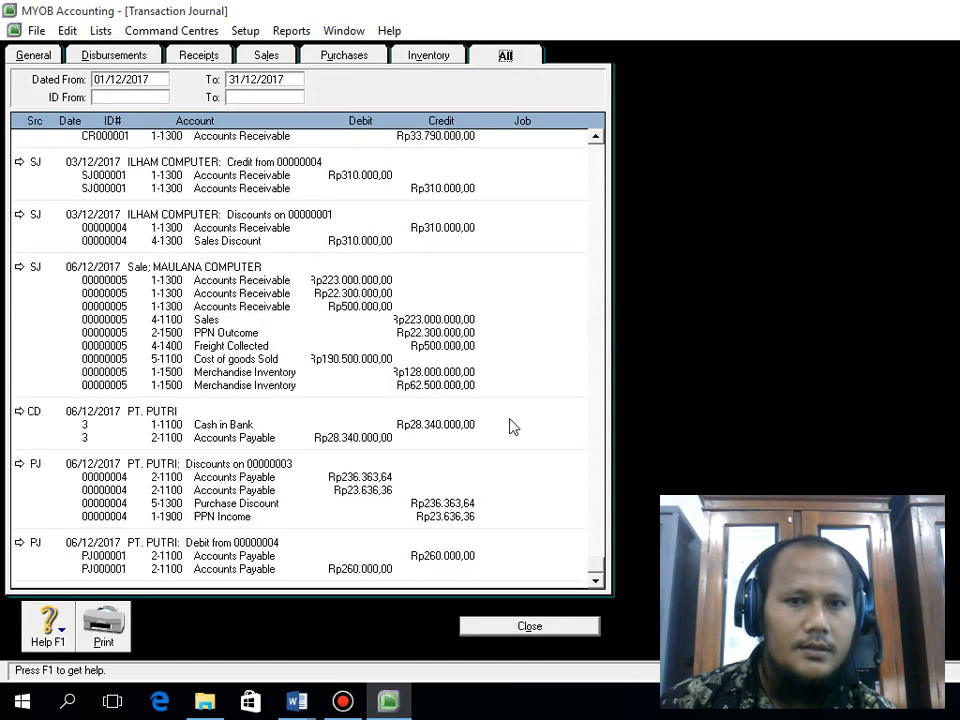
pyautogui.click(20, 463)
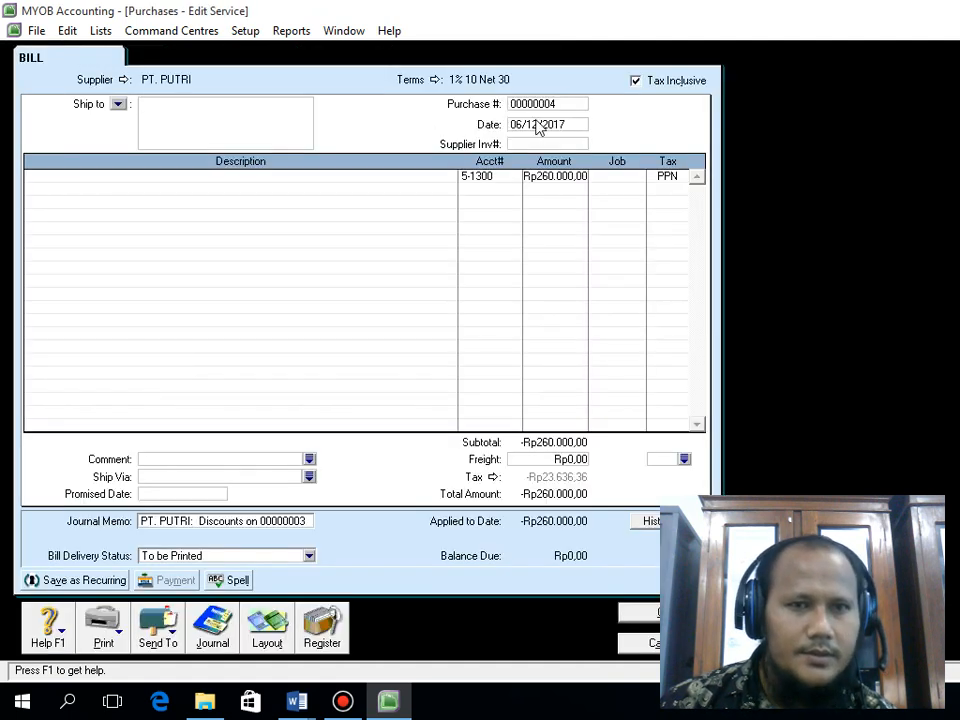
# Step: Turn off tax-inclusive amounts on the discount bill, set its line's tax code to N-T and preview the recap
pyautogui.click(659, 81)
pyautogui.click(669, 180)
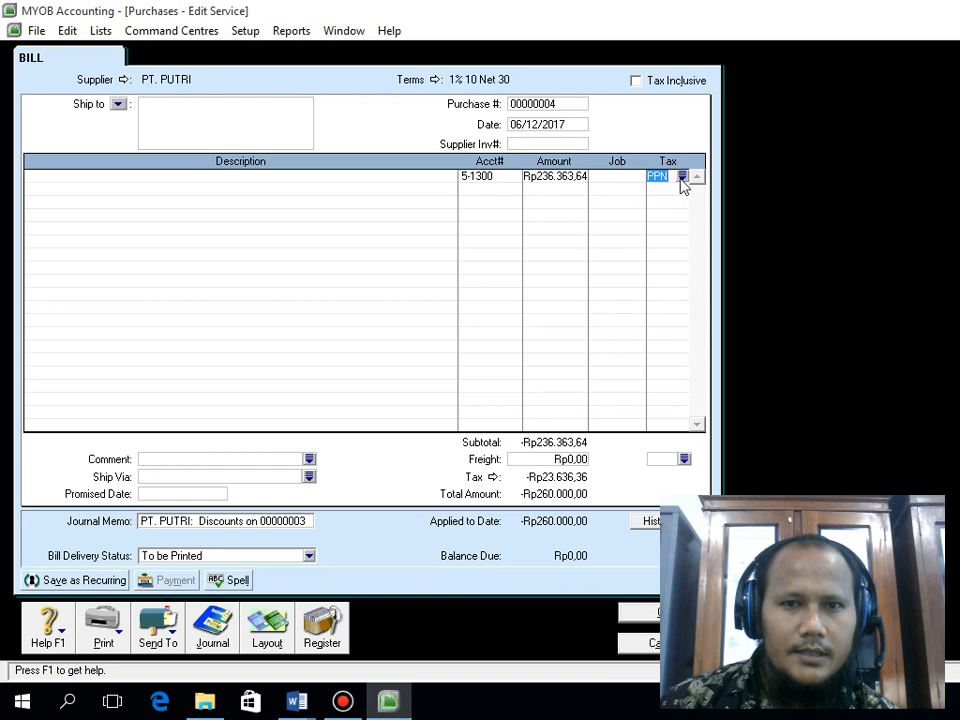
pyautogui.click(681, 178)
pyautogui.click(661, 248)
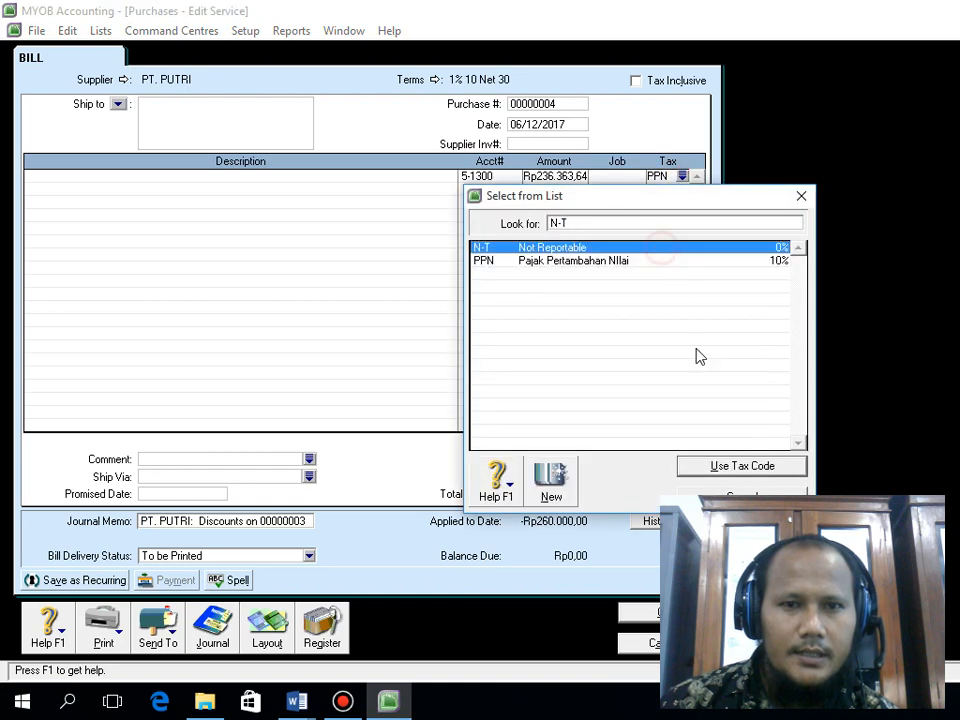
pyautogui.click(741, 466)
pyautogui.hotkey('ctrl', 'r')
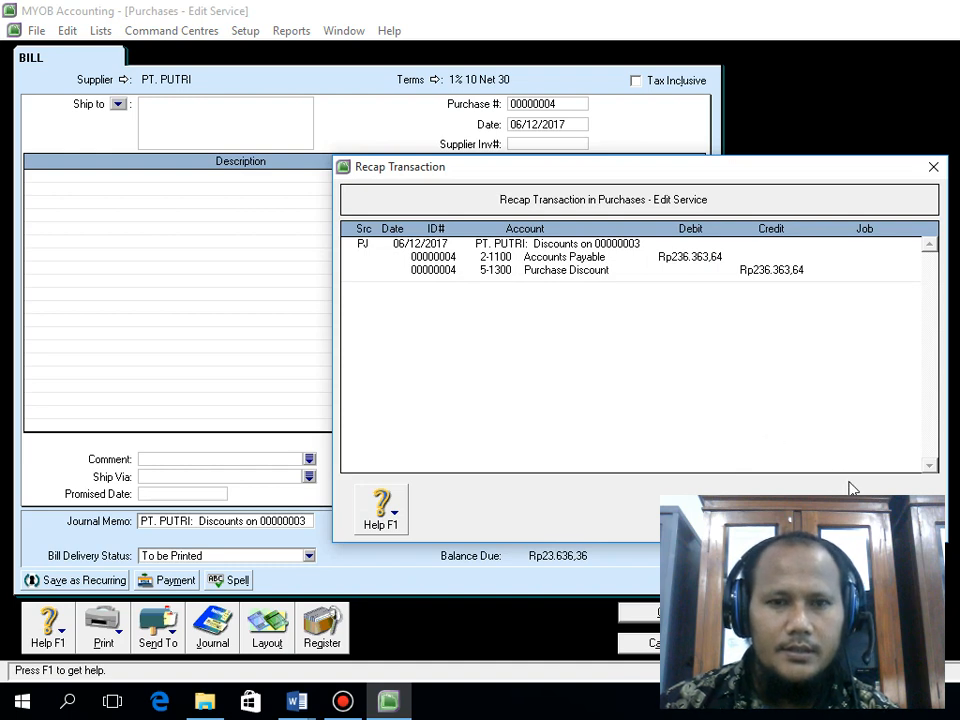
pyautogui.press('Escape')
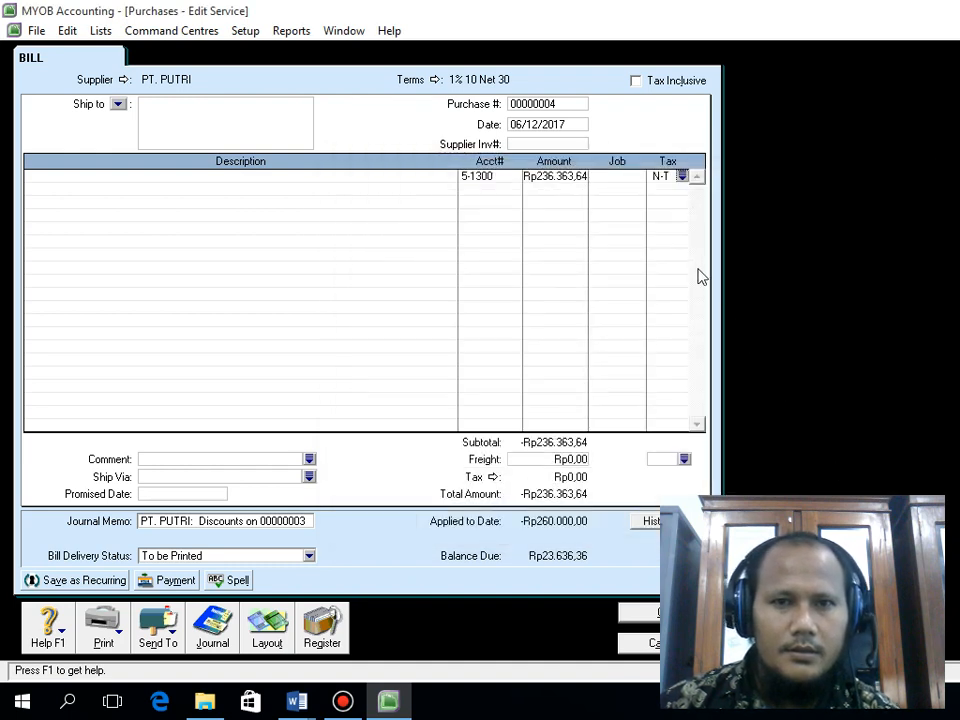
pyautogui.click(543, 180)
pyautogui.press('BackSpace')
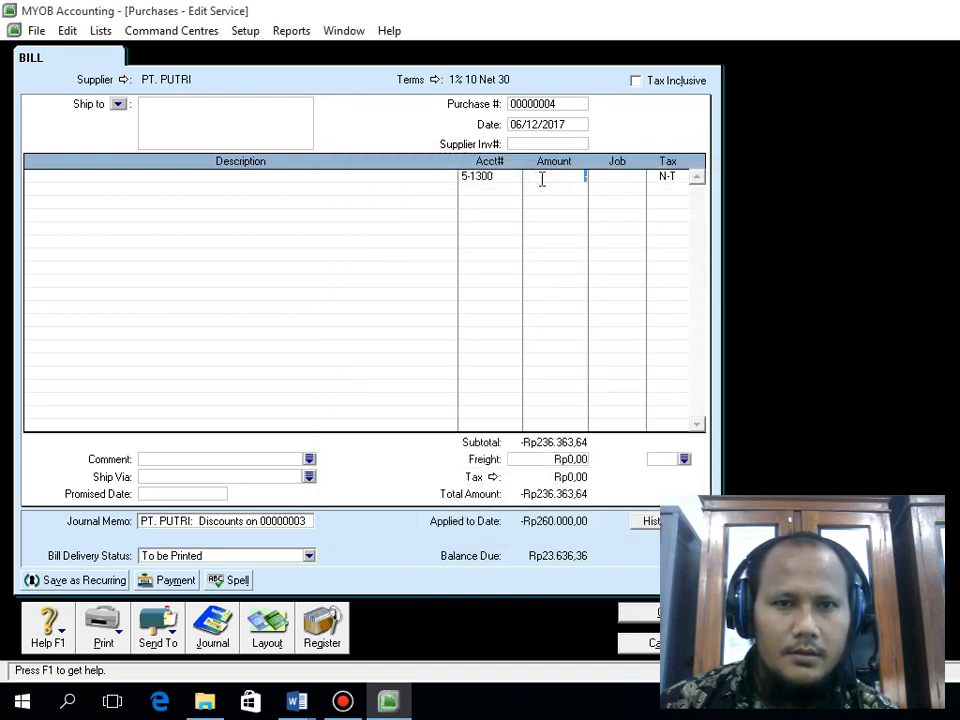
pyautogui.click(677, 178)
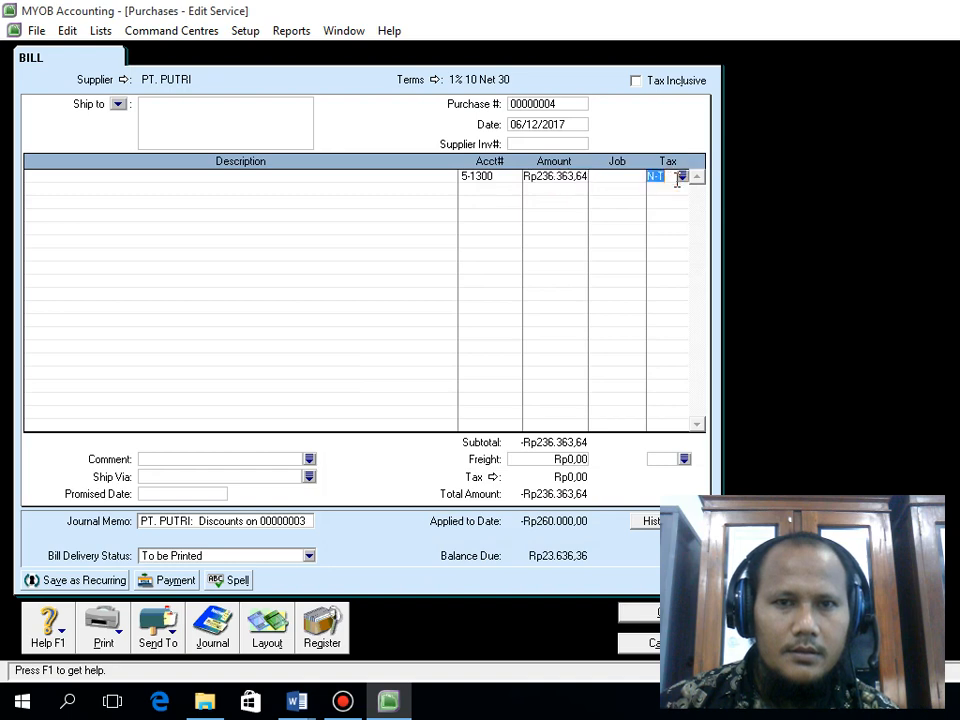
pyautogui.click(646, 83)
pyautogui.click(561, 180)
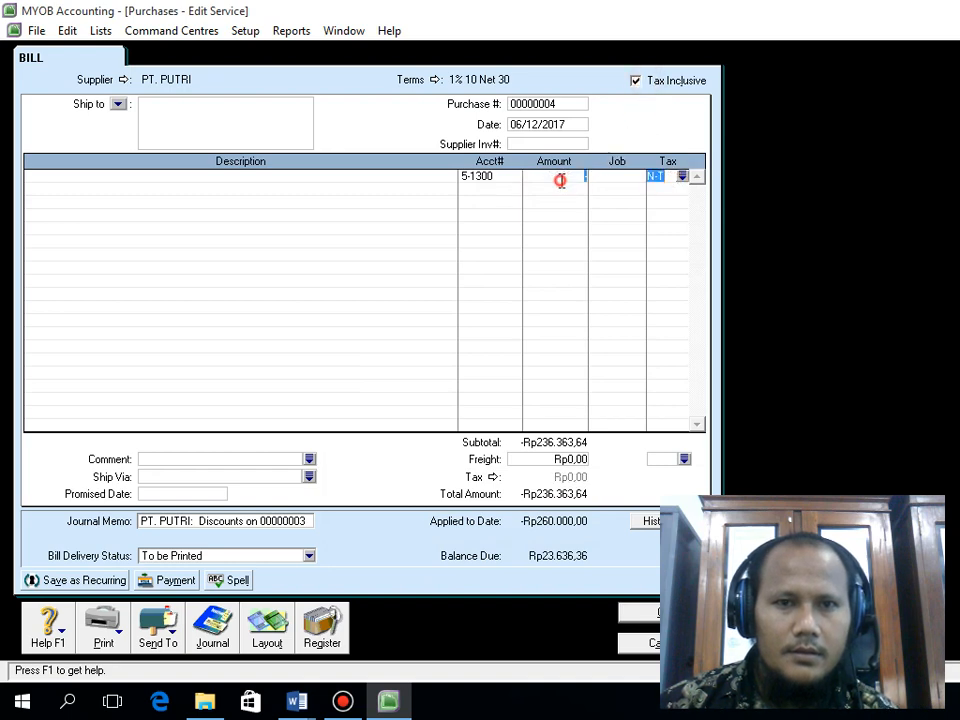
pyautogui.click(677, 178)
pyautogui.click(661, 84)
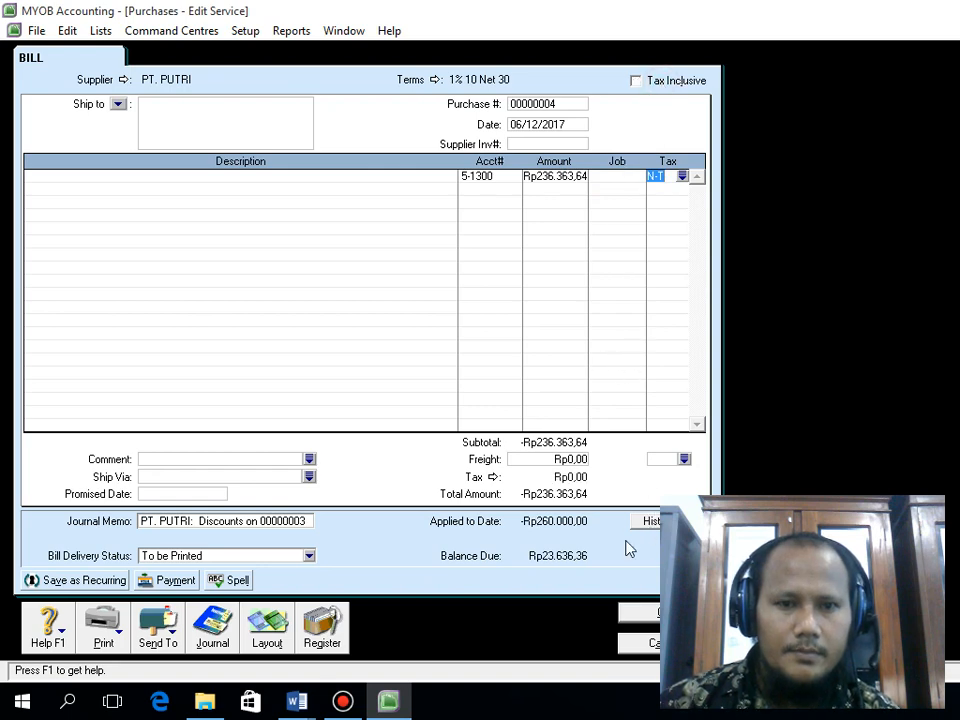
# Step: Preview the PT. PUTRI discount bill's journal recap and record the edited bill with tax code N-T
pyautogui.hotkey('ctrl', 'r')
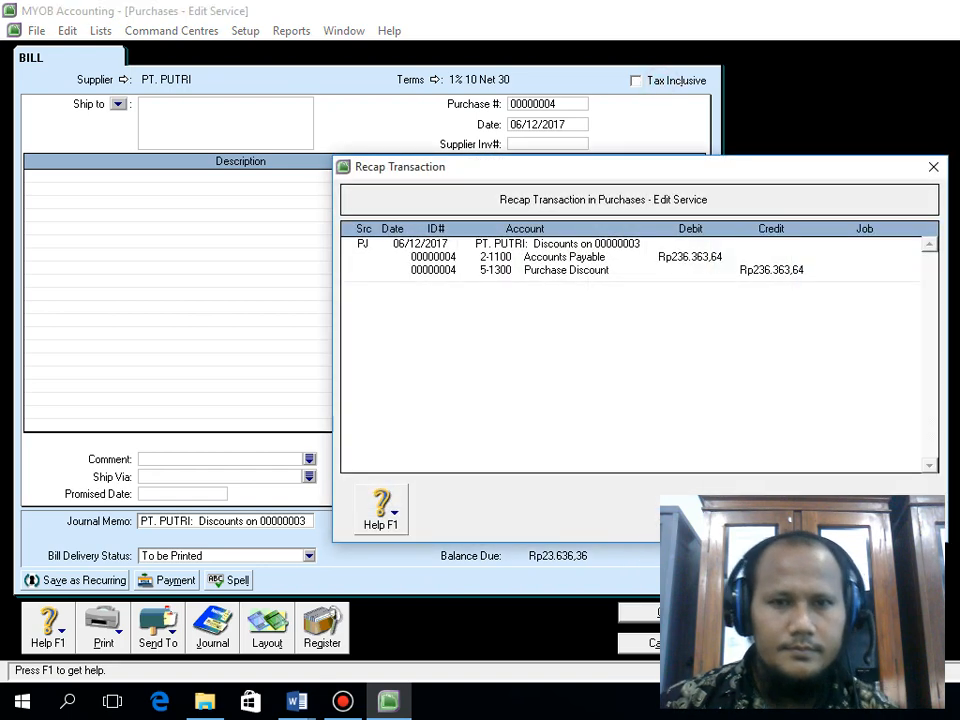
pyautogui.click(862, 508)
pyautogui.click(655, 611)
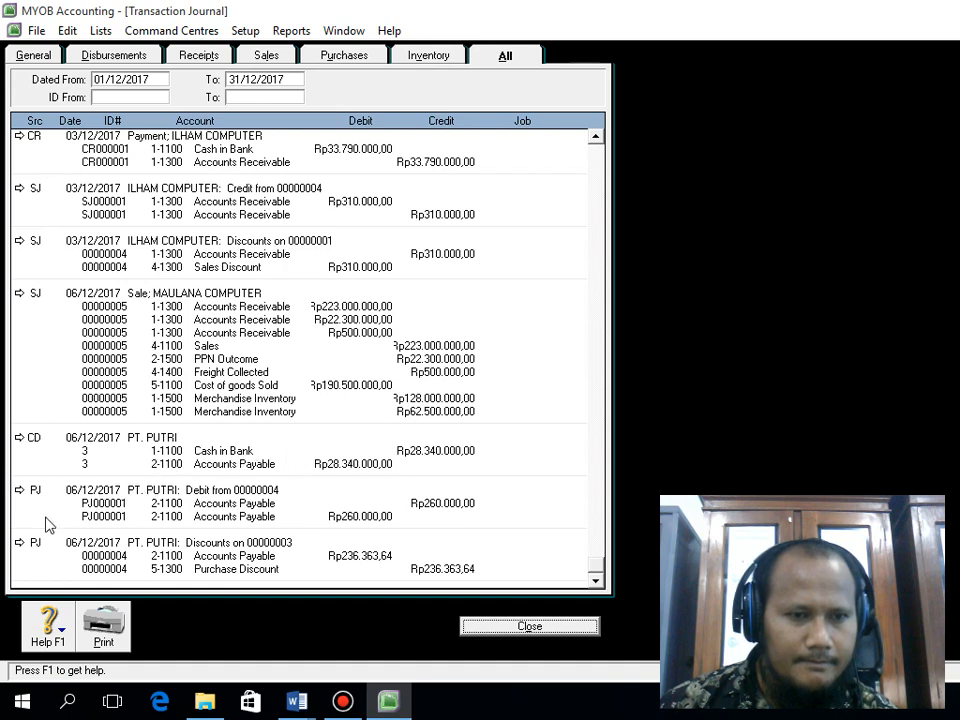
pyautogui.click(345, 701)
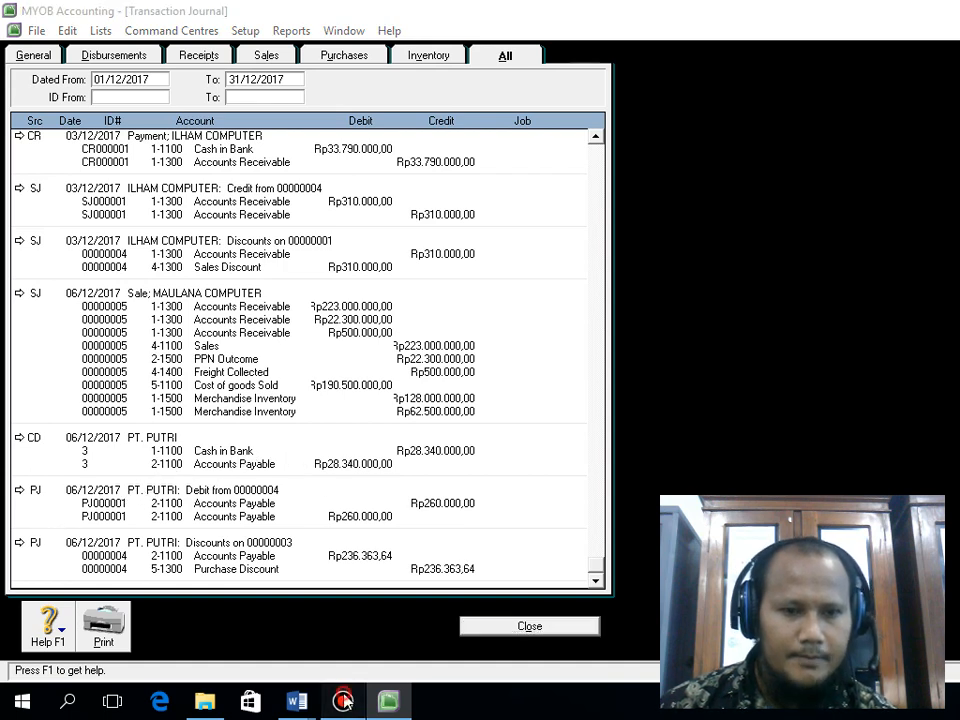
pyautogui.click(818, 198)
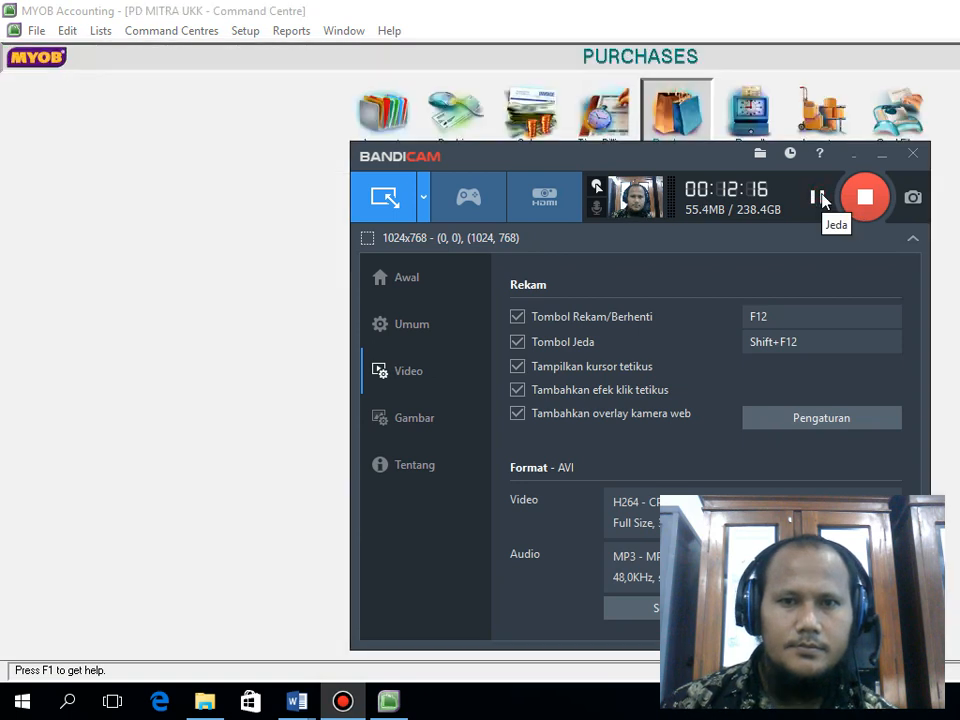
pyautogui.click(386, 703)
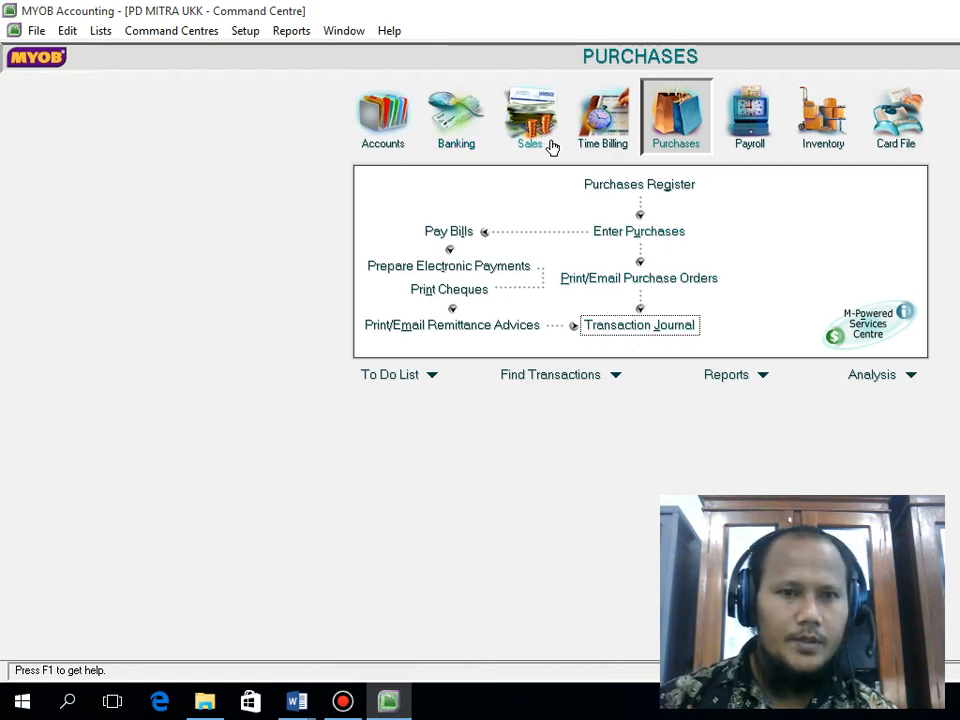
# Step: Start a Pay Bills payment to supplier PT. PUTRI with an amount of Rp28.340.000
pyautogui.click(452, 231)
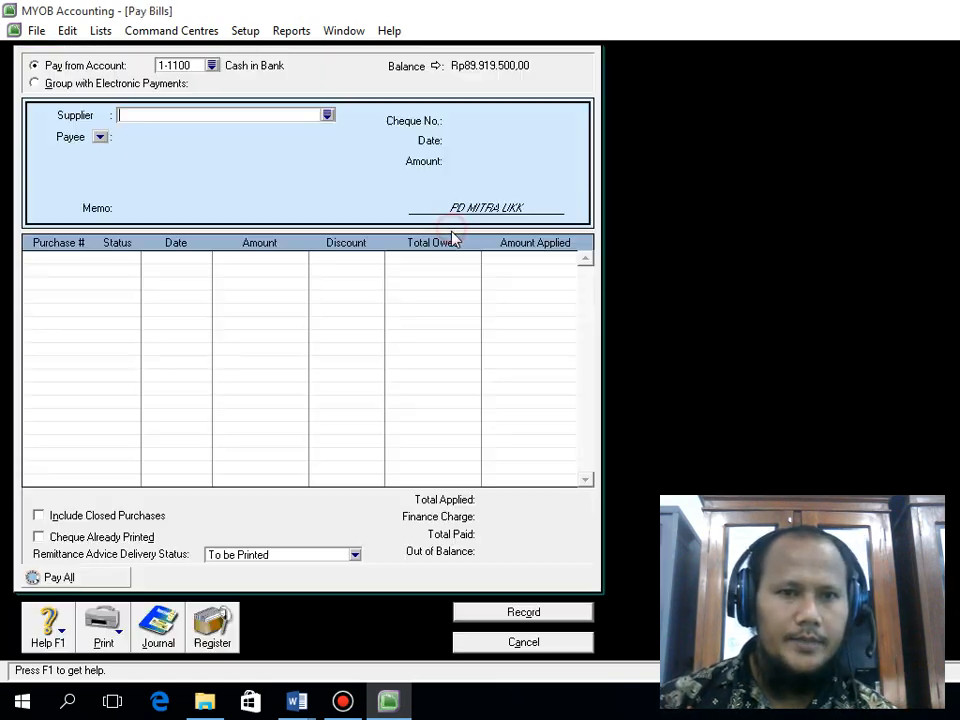
pyautogui.click(327, 116)
pyautogui.click(490, 261)
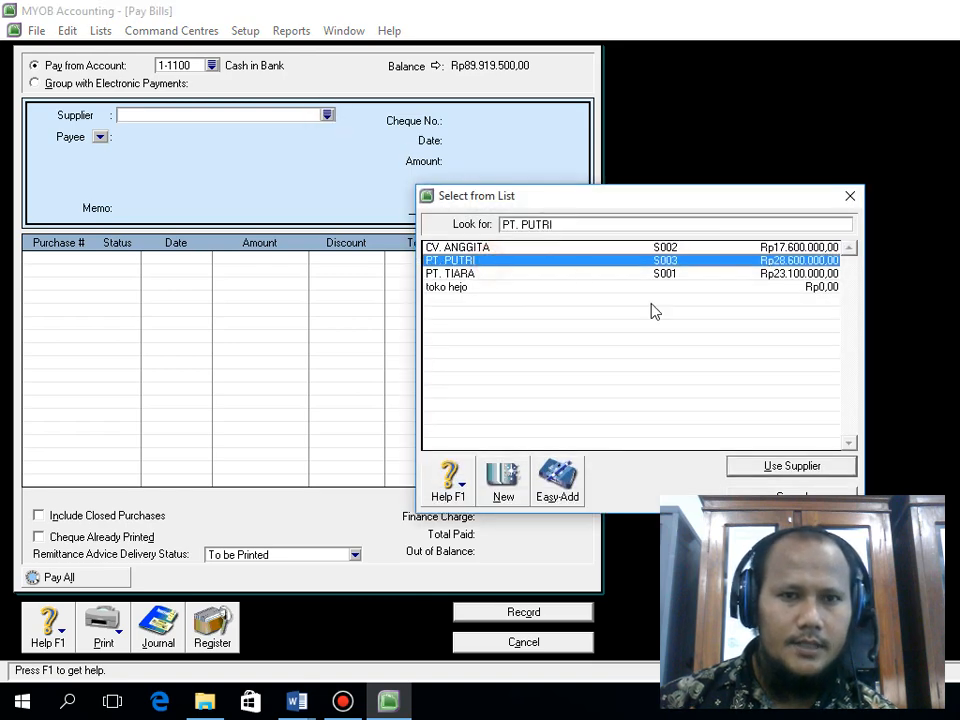
pyautogui.click(748, 465)
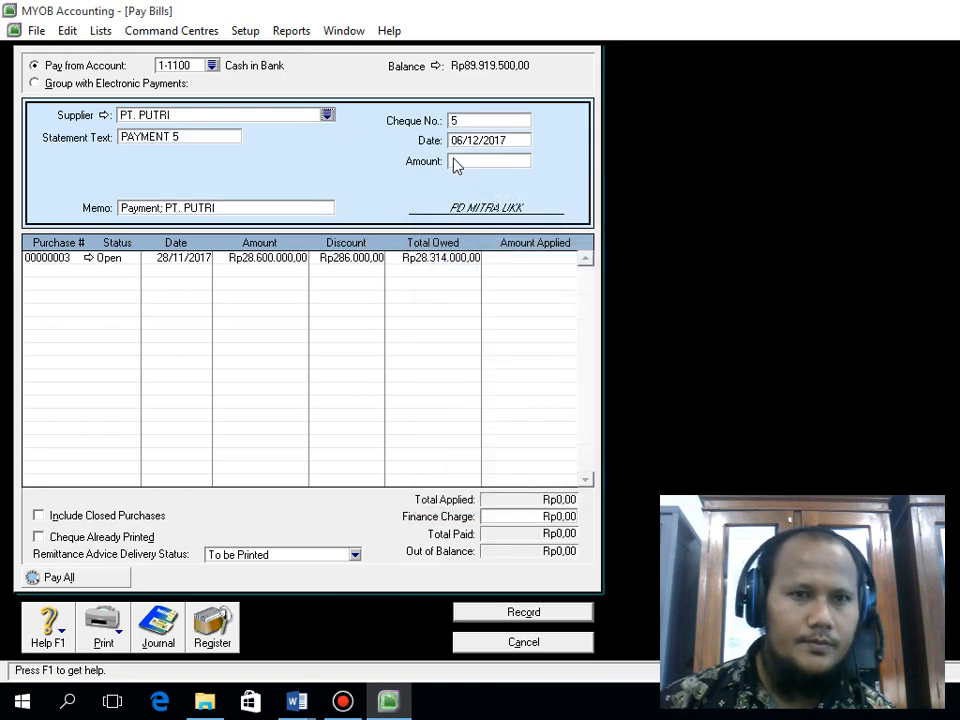
pyautogui.click(473, 163)
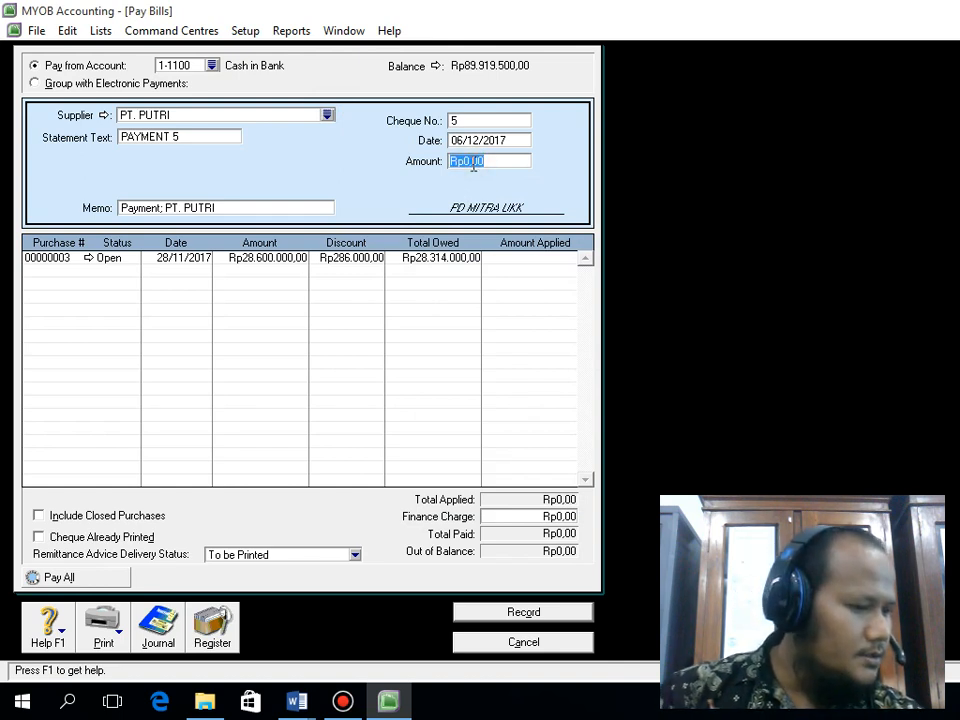
pyautogui.write('28.')
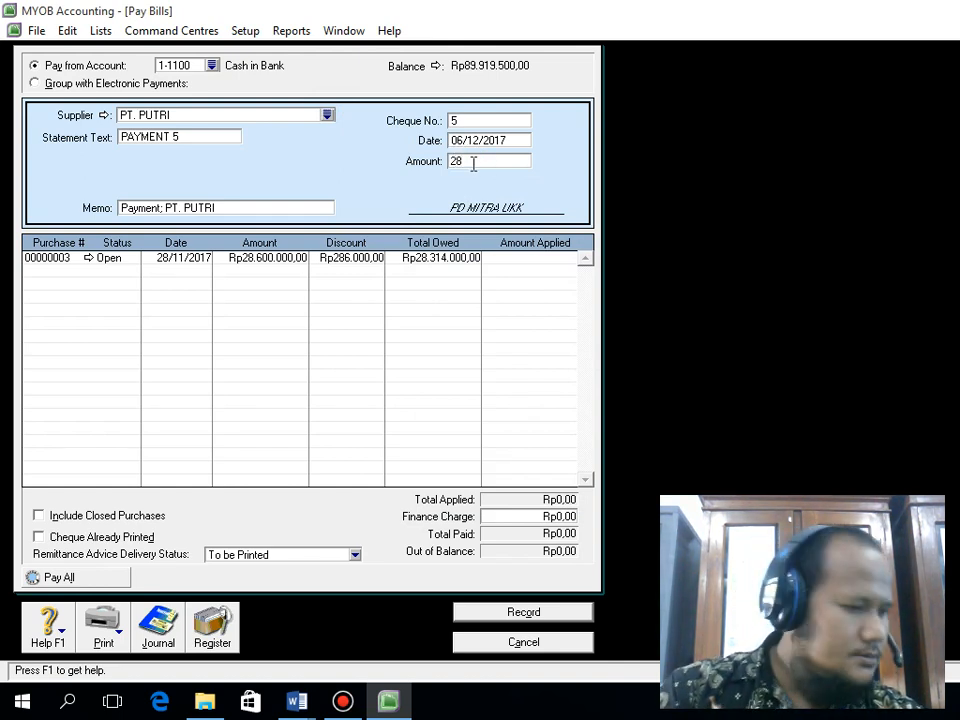
pyautogui.write('340.00')
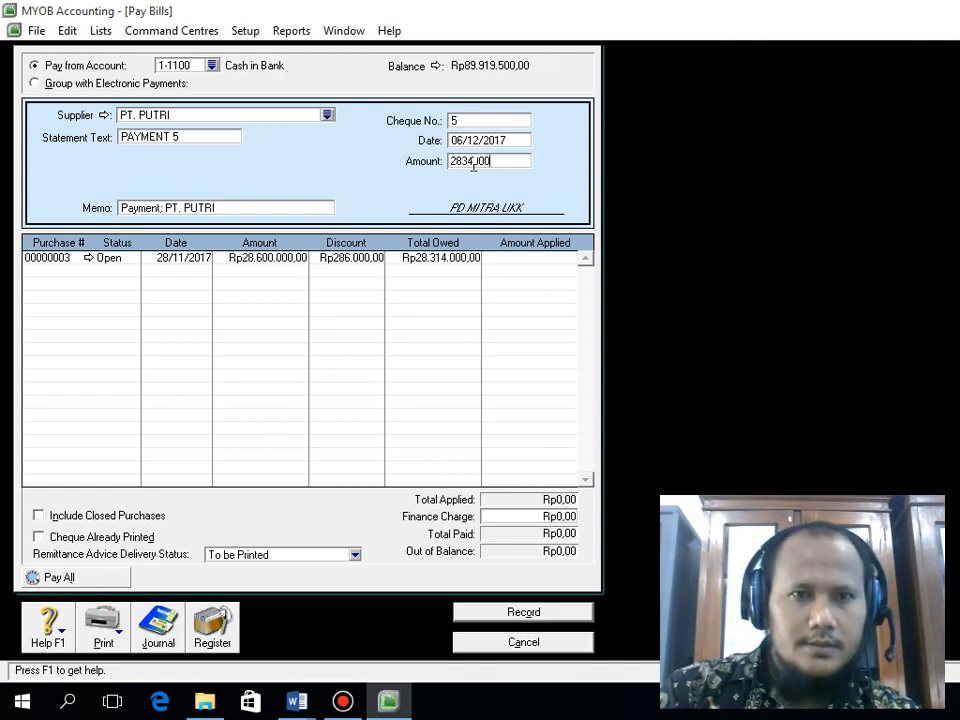
pyautogui.write('0')
pyautogui.press('Tab')
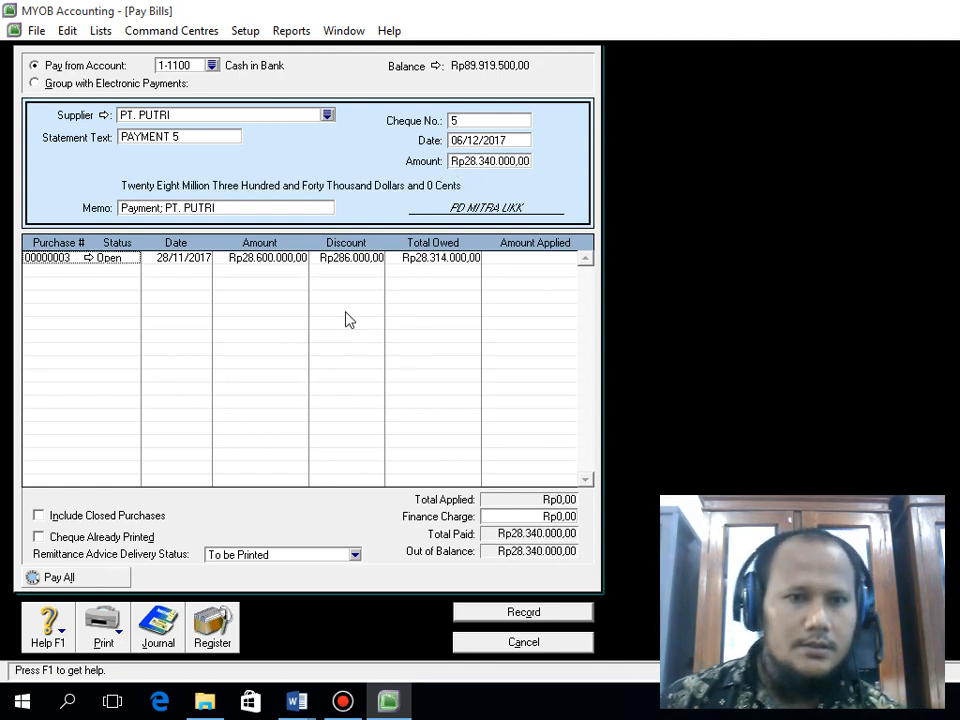
# Step: Set the discount on PT. PUTRI's open purchase to Rp260.000 and apply the full Rp28.340.000 payment to it
pyautogui.click(336, 257)
pyautogui.write('26')
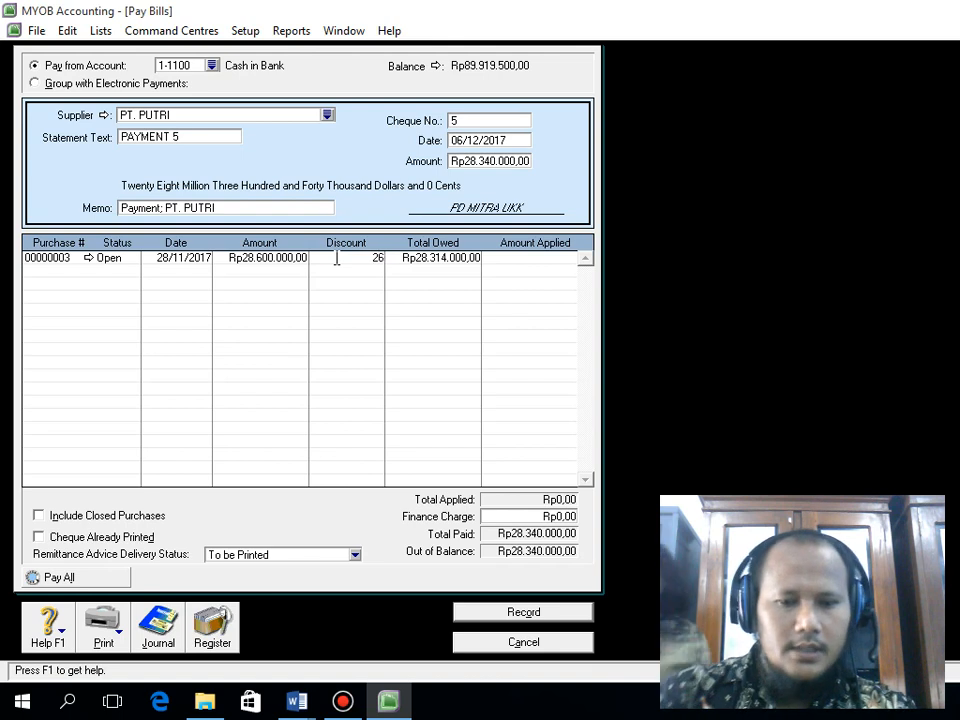
pyautogui.write('0.')
pyautogui.write('0000')
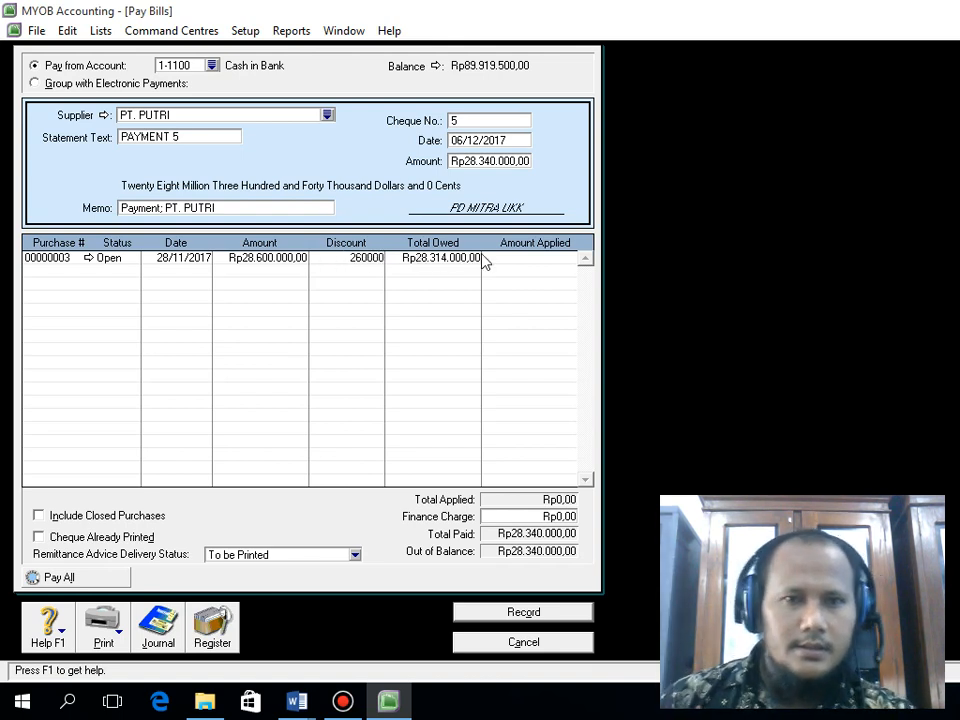
pyautogui.click(488, 257)
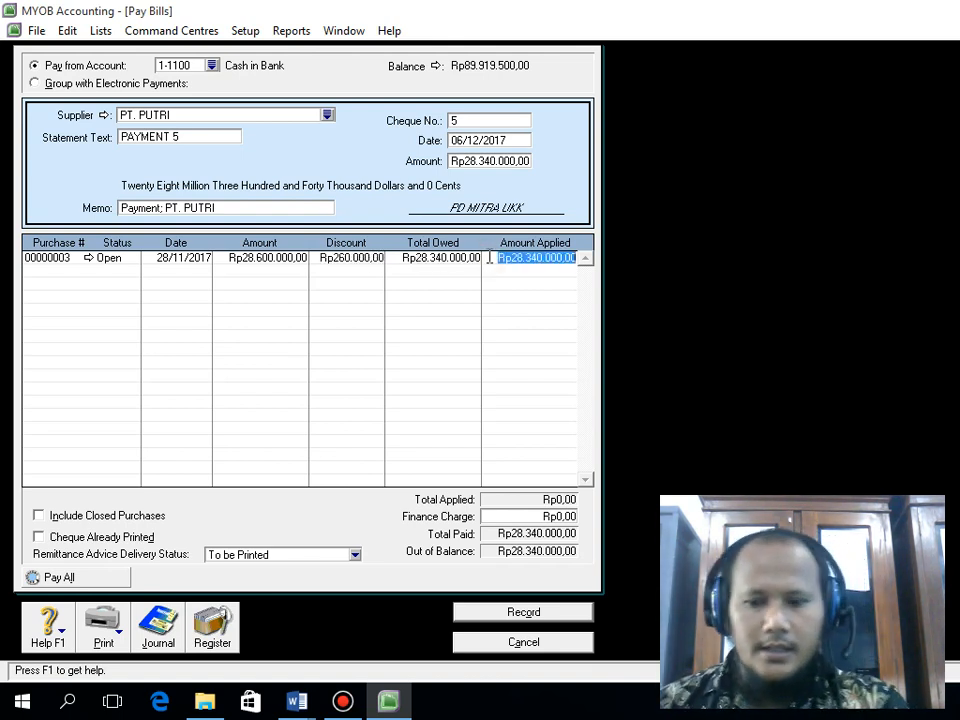
pyautogui.press('Tab')
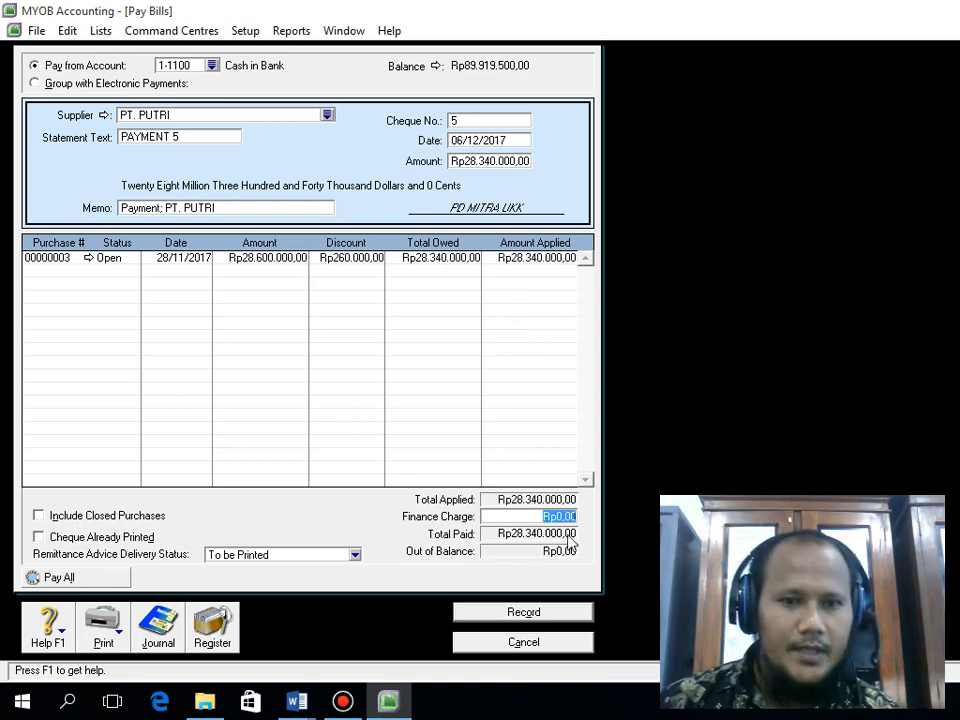
# Step: Preview the PT. PUTRI payment's journal recap, record the payment and close Pay Bills
pyautogui.hotkey('ctrl', 'r')
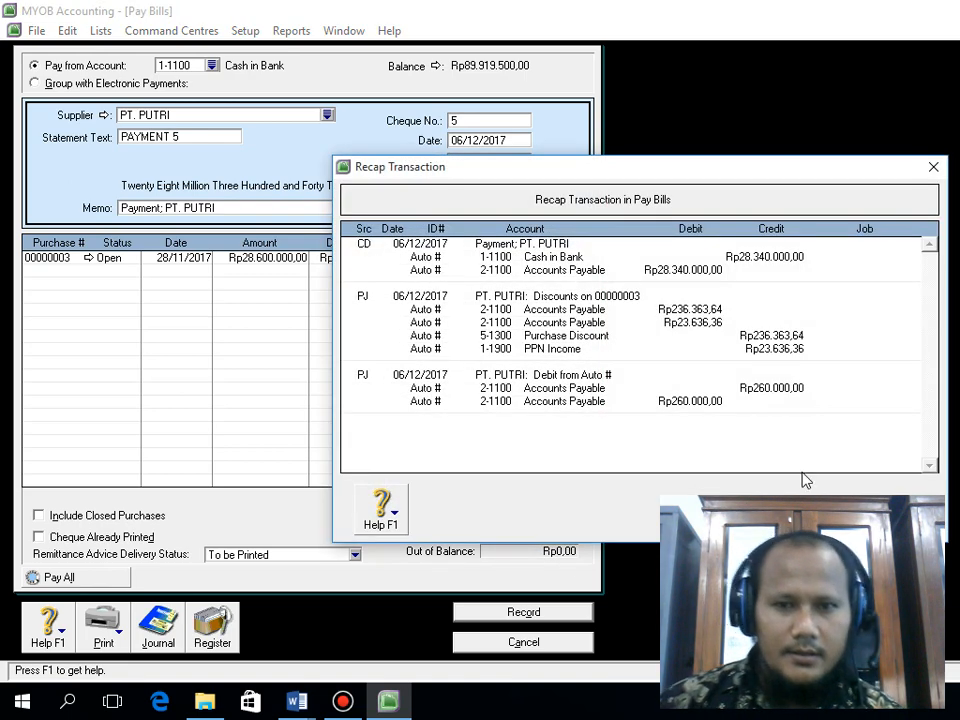
pyautogui.press('Escape')
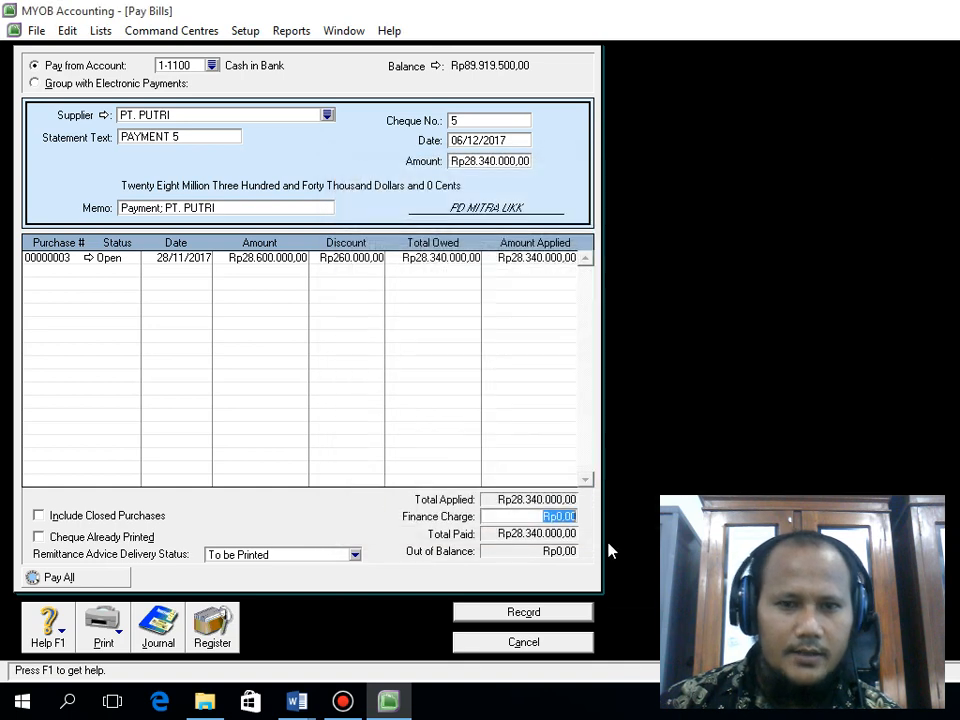
pyautogui.click(524, 612)
pyautogui.click(636, 471)
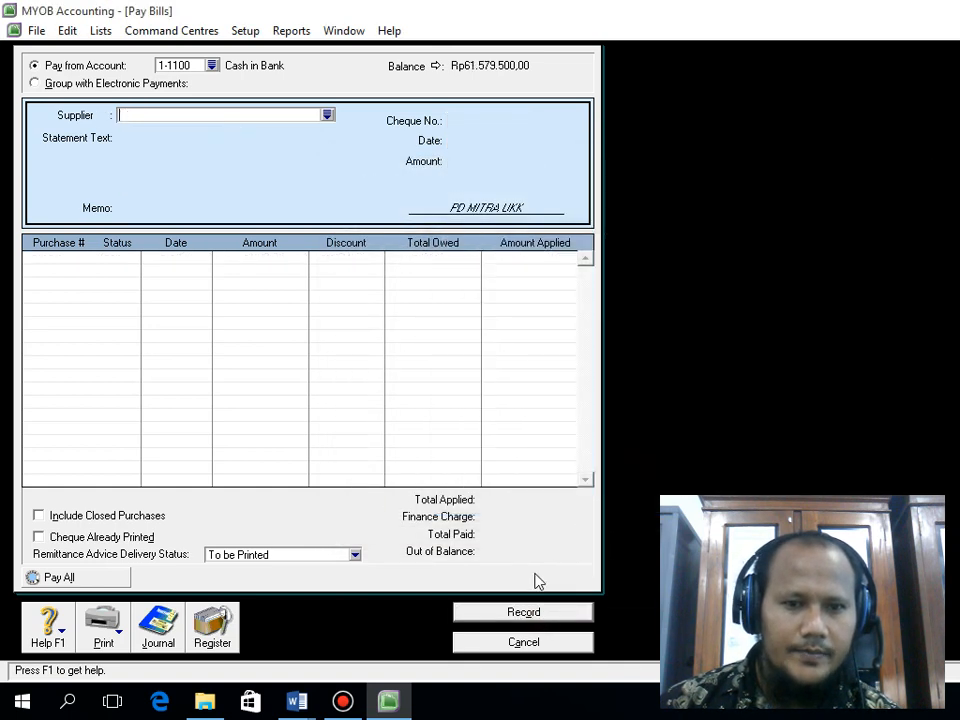
pyautogui.click(518, 642)
# Step: Open PT. PUTRI's 06/12/2017 discount entry from the transaction journal listing all transactions
pyautogui.click(600, 330)
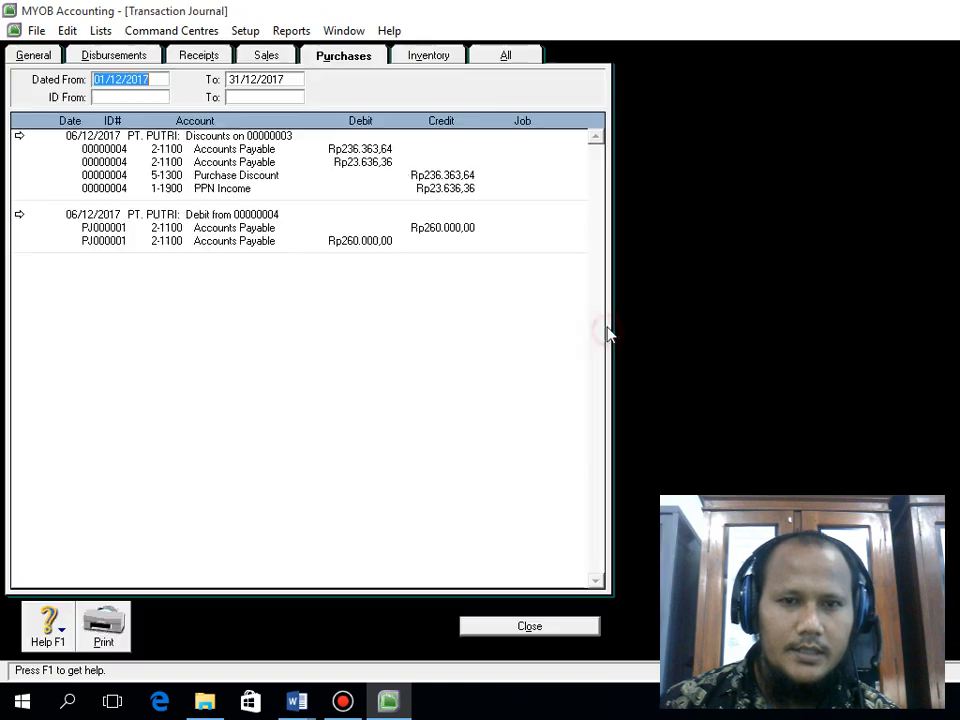
pyautogui.click(505, 57)
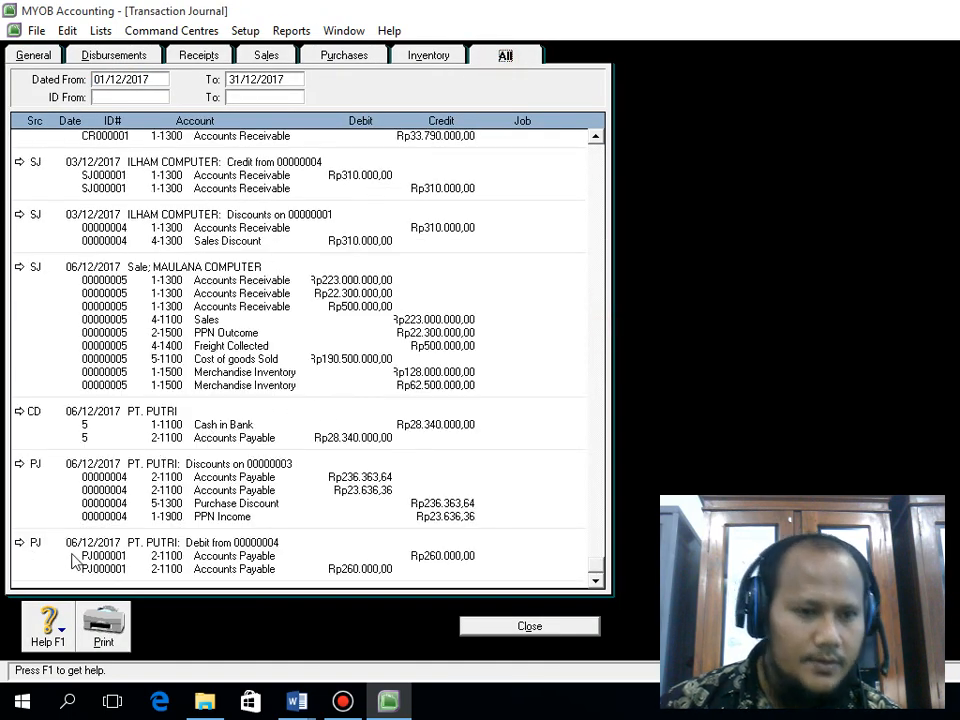
pyautogui.click(18, 466)
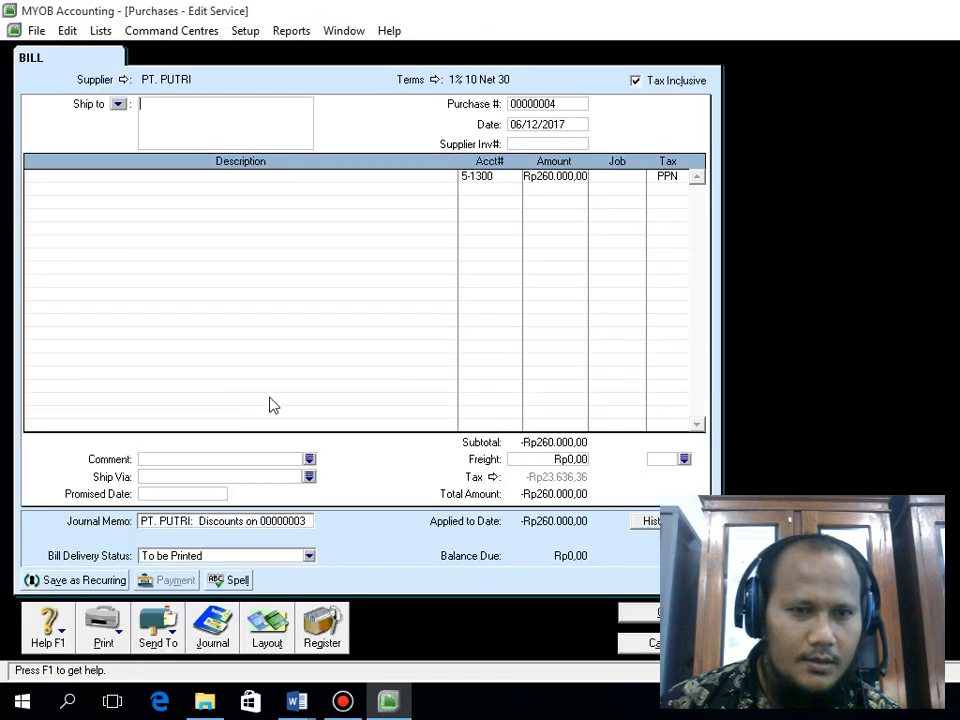
# Step: Try tax code N-T on the discount bill's line, switch it back to PPN and preview the journal recap
pyautogui.click(662, 176)
pyautogui.click(682, 177)
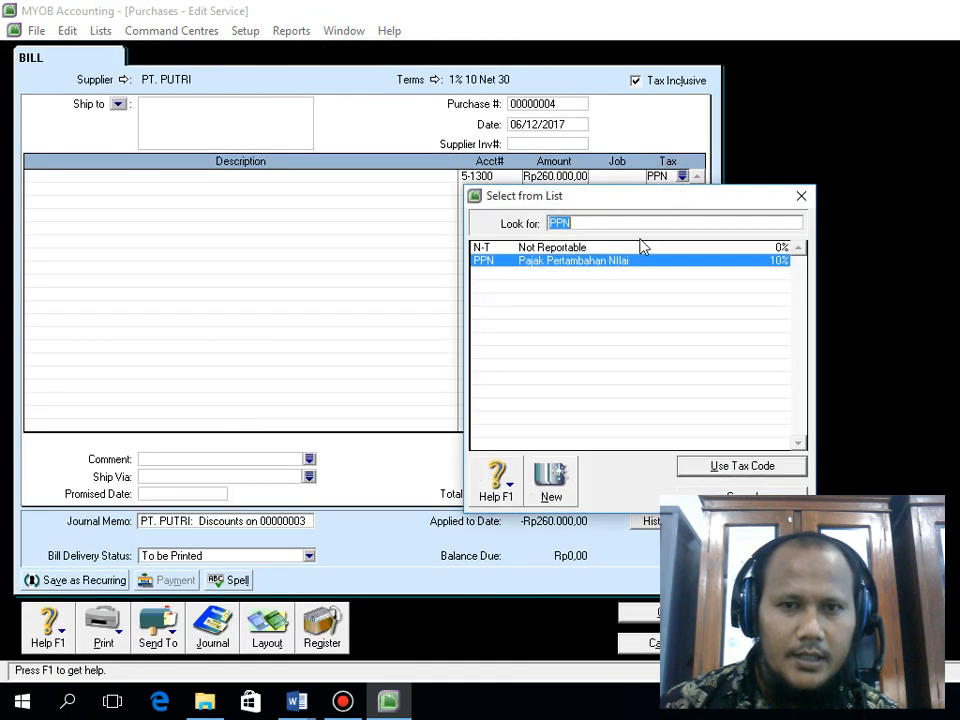
pyautogui.click(634, 246)
pyautogui.click(706, 462)
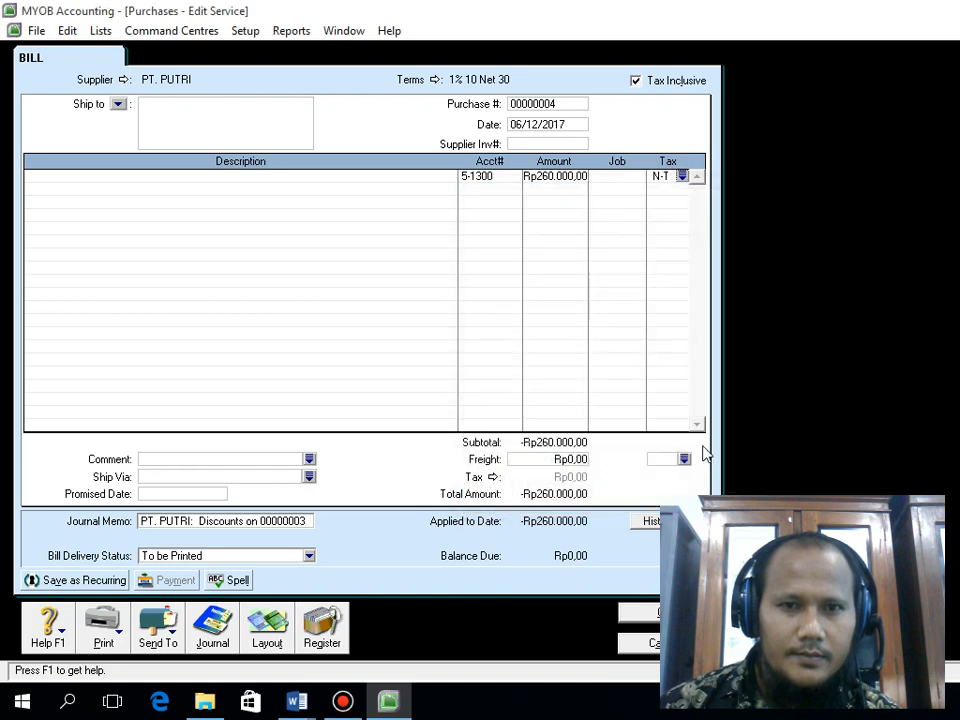
pyautogui.click(682, 177)
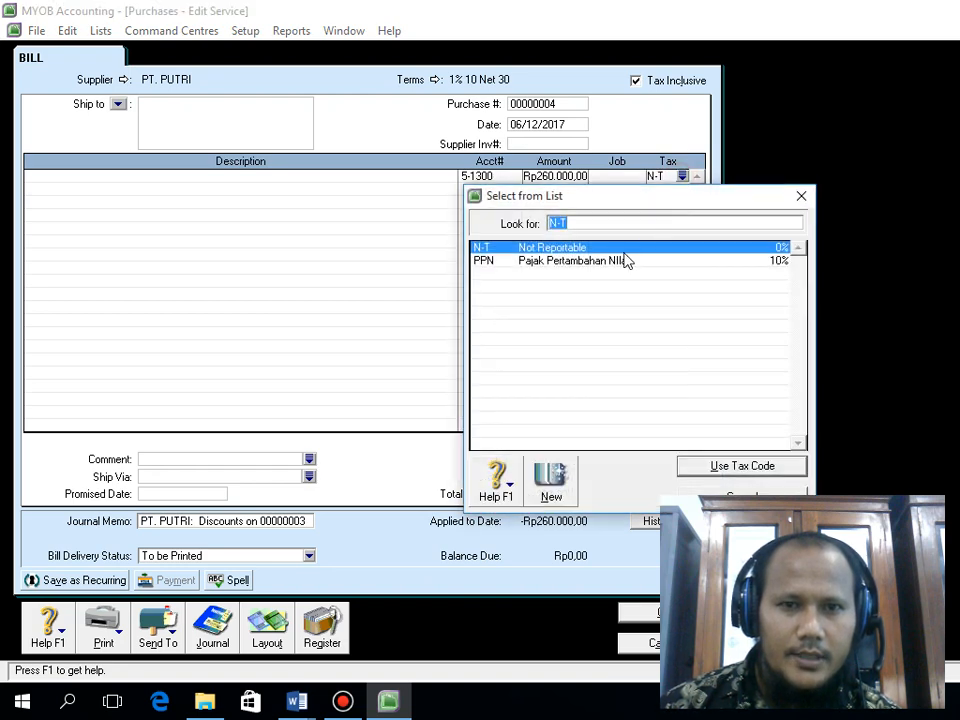
pyautogui.click(624, 261)
pyautogui.click(690, 466)
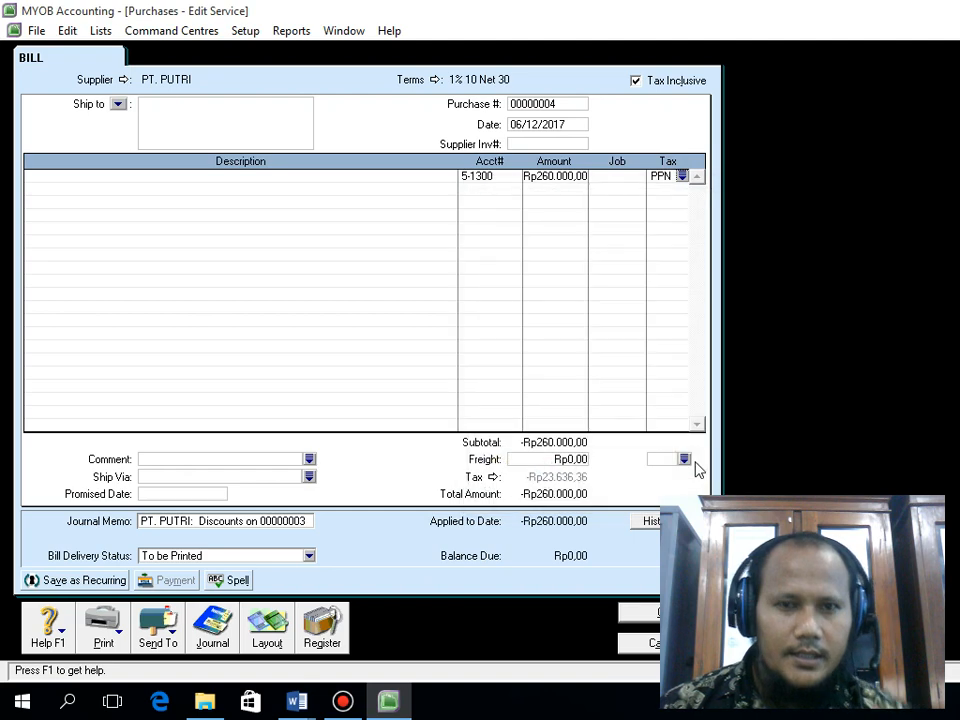
pyautogui.hotkey('ctrl', 'r')
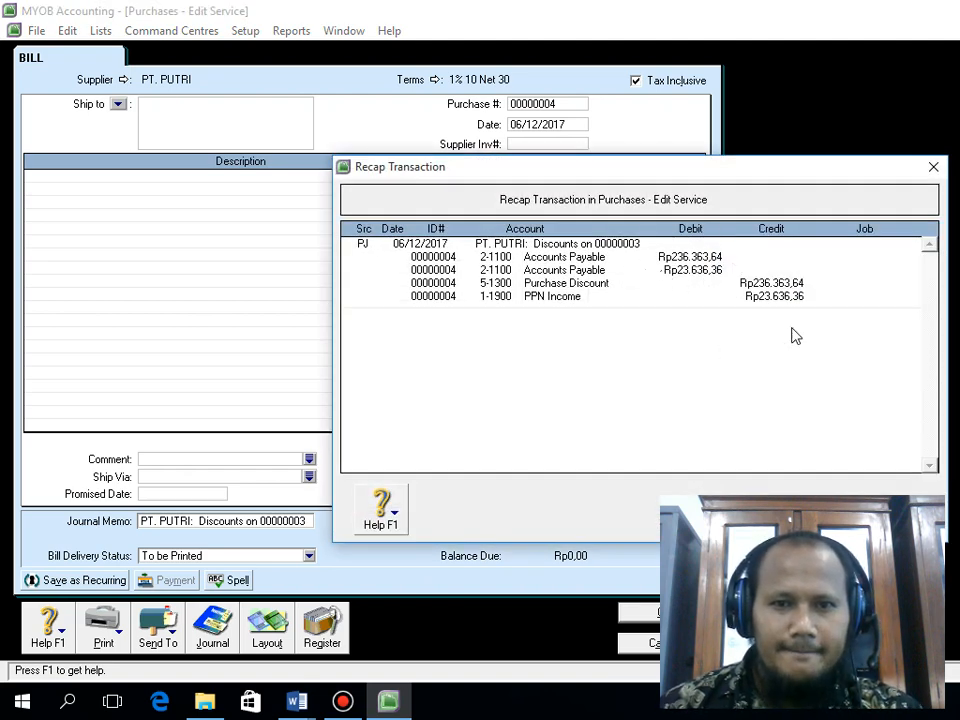
pyautogui.press('Escape')
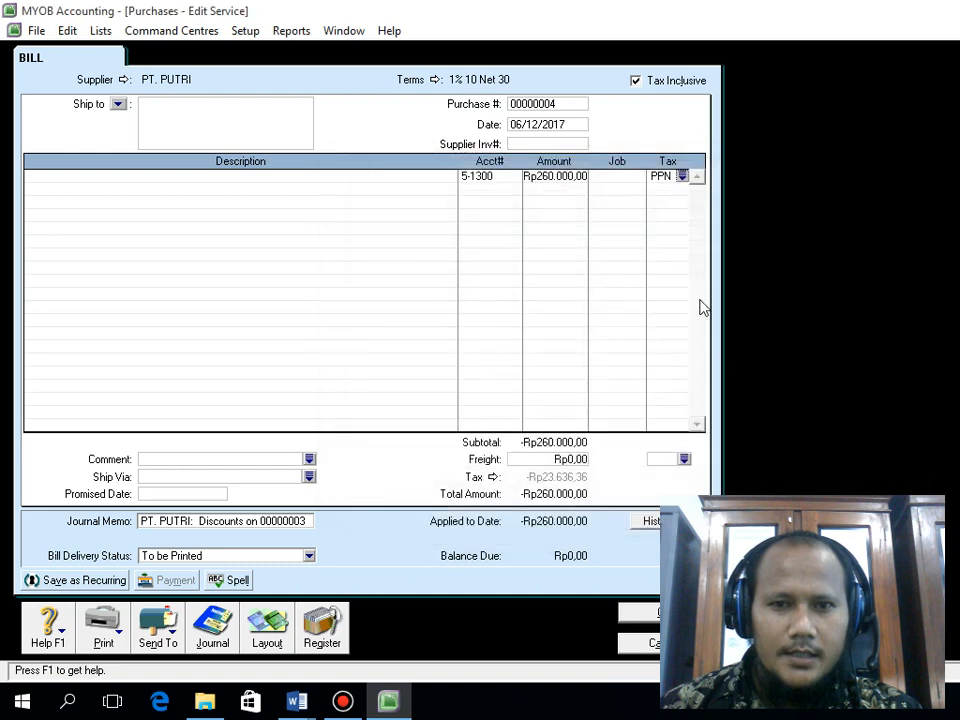
# Step: Set the discount line's tax code to N-T and preview the bill's journal recap
pyautogui.click(682, 177)
pyautogui.click(679, 248)
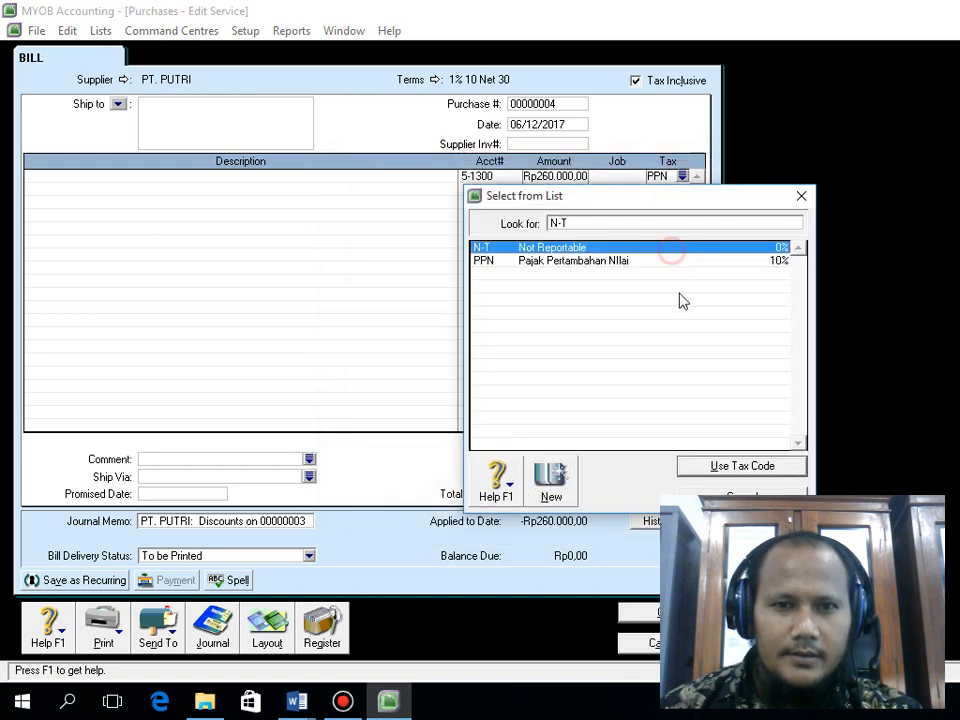
pyautogui.click(690, 462)
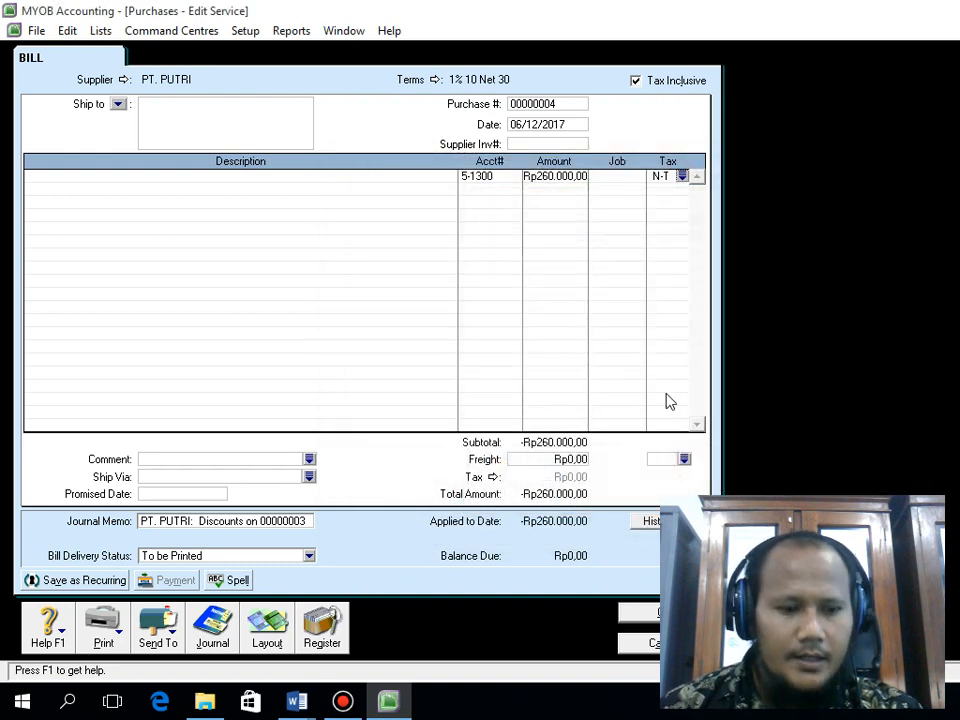
pyautogui.hotkey('ctrl', 'r')
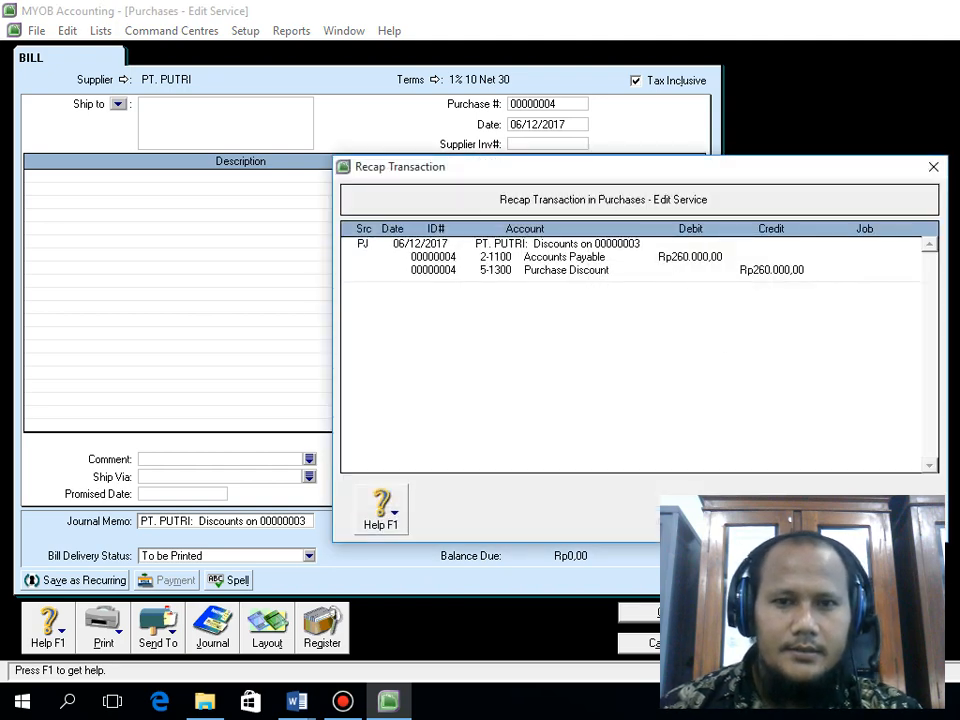
# Step: Record PT. PUTRI's discount bill with the N-T tax code and close the purchase entry window
pyautogui.press('Escape')
pyautogui.click(640, 614)
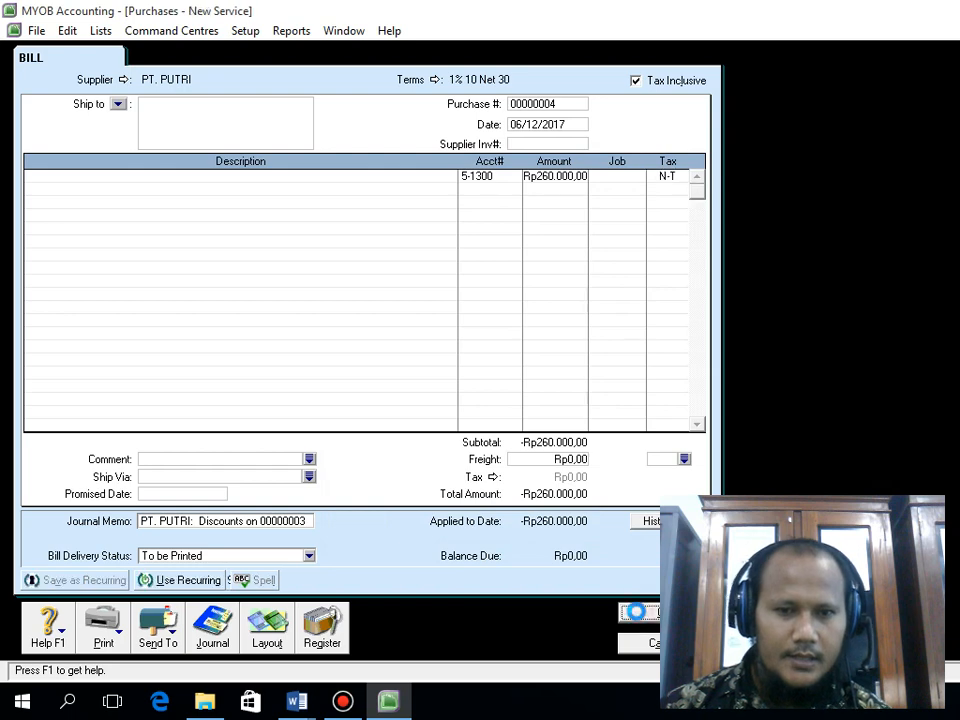
pyautogui.click(634, 641)
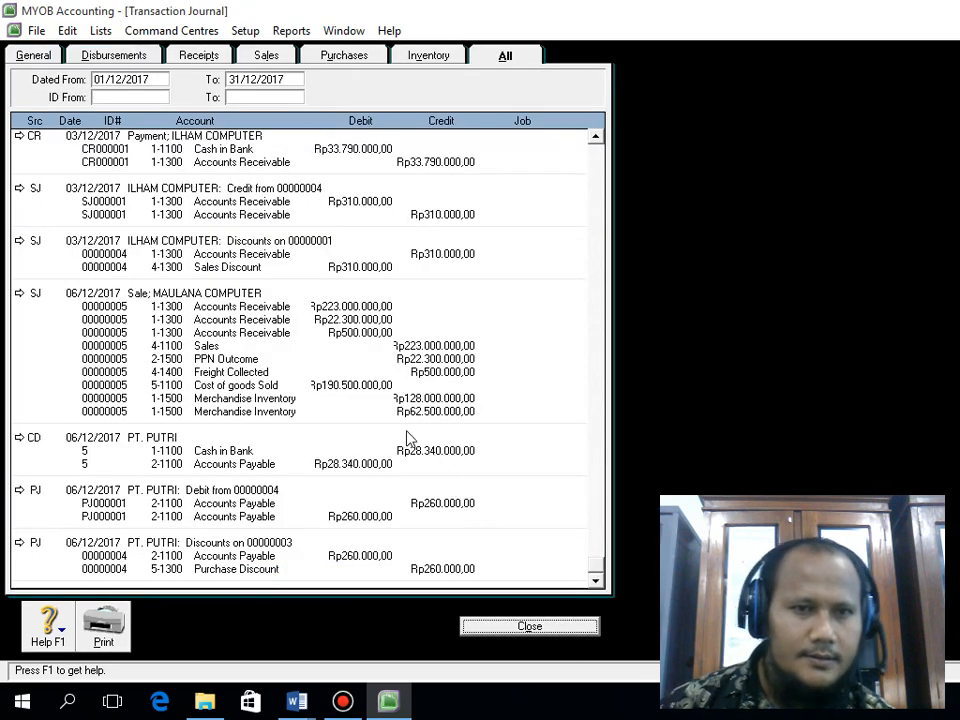
pyautogui.click(343, 701)
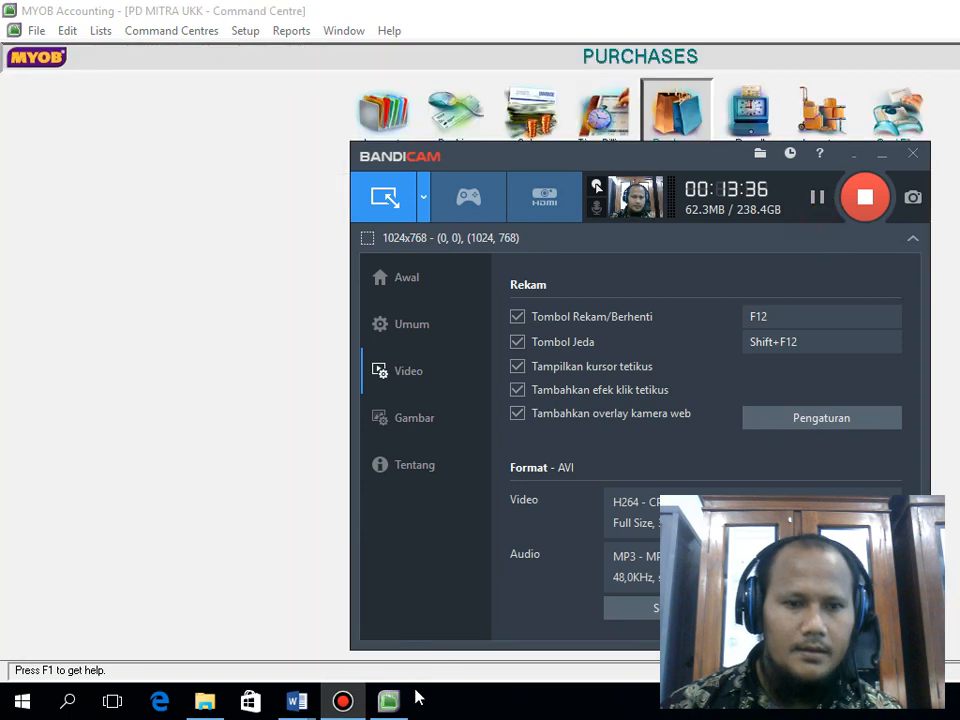
pyautogui.click(393, 704)
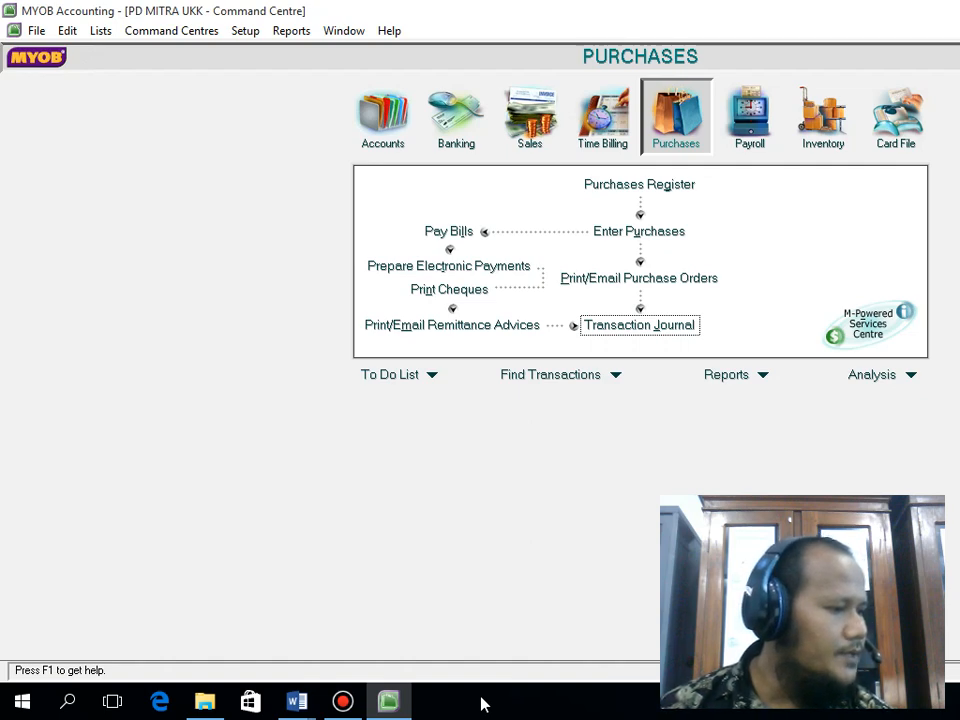
pyautogui.click(650, 240)
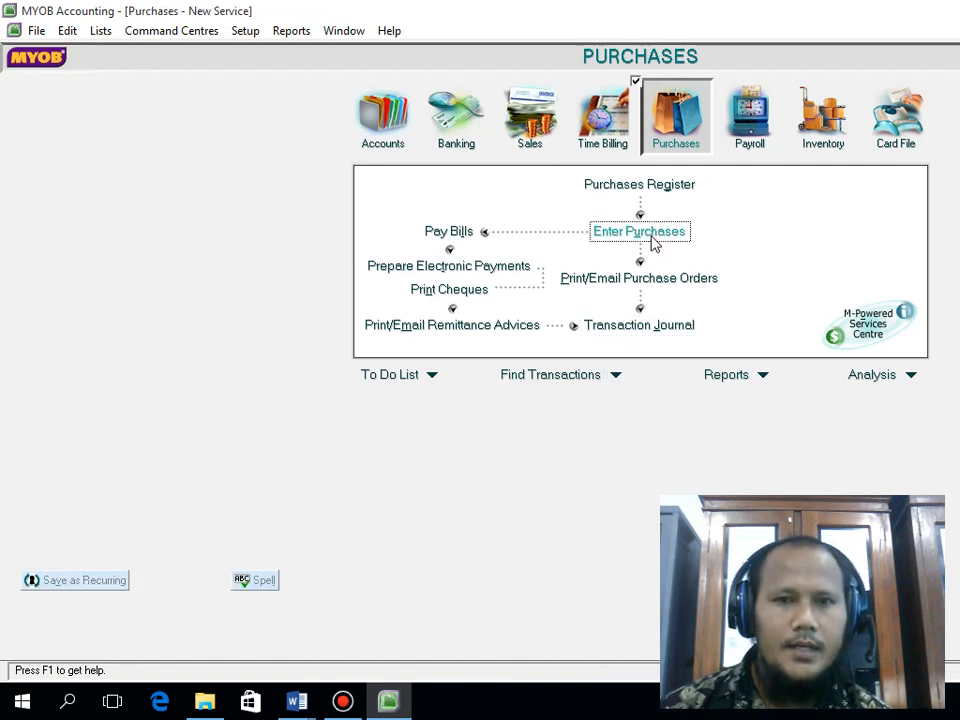
pyautogui.click(672, 84)
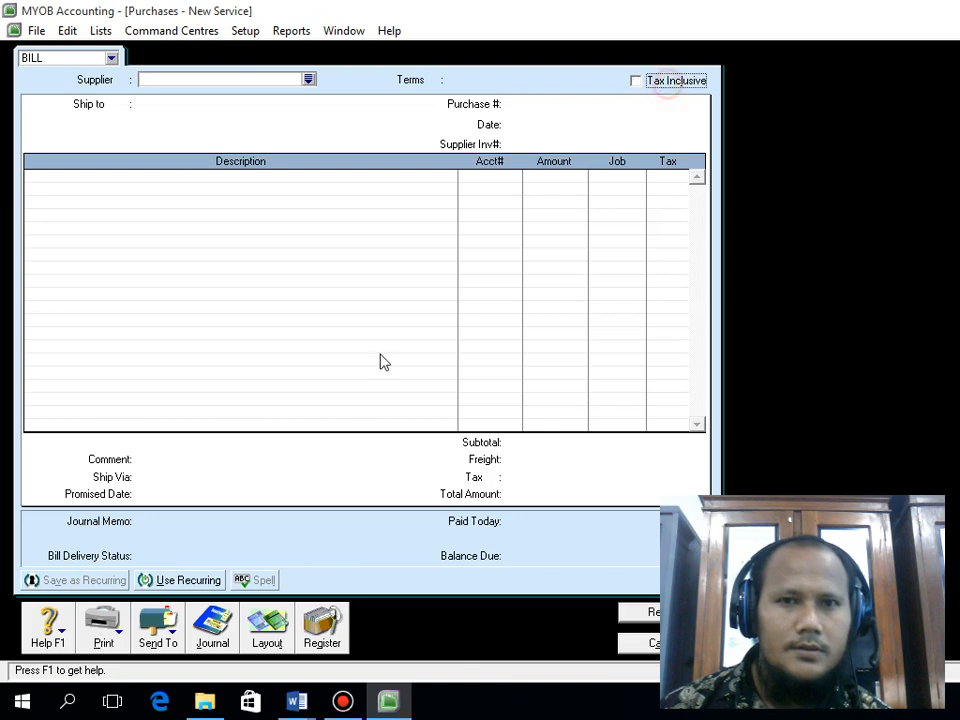
pyautogui.click(270, 638)
pyautogui.click(459, 332)
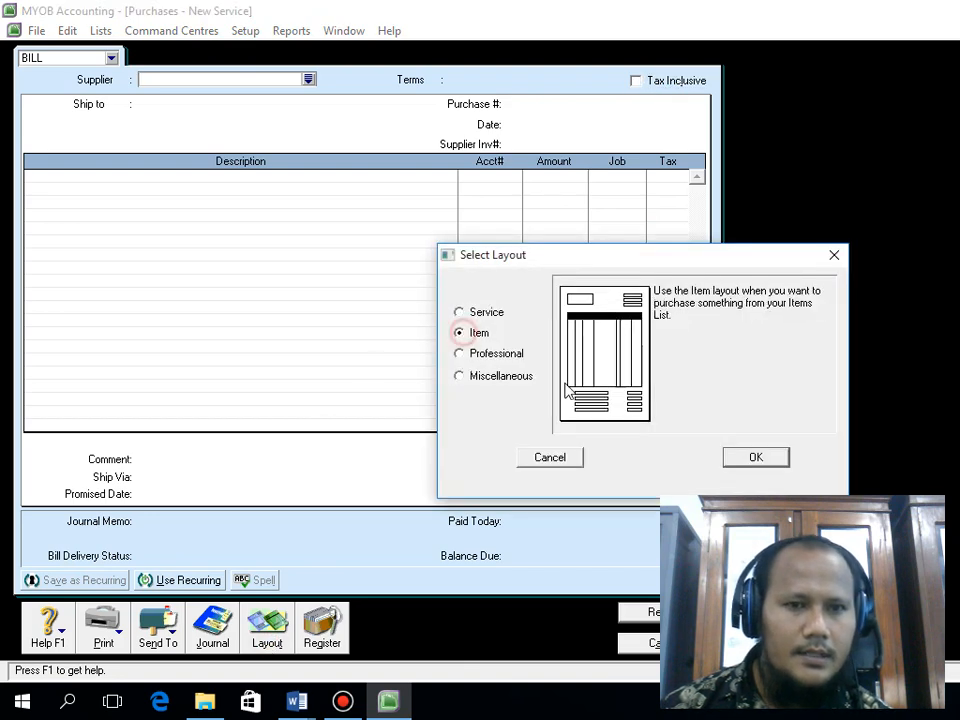
pyautogui.click(738, 456)
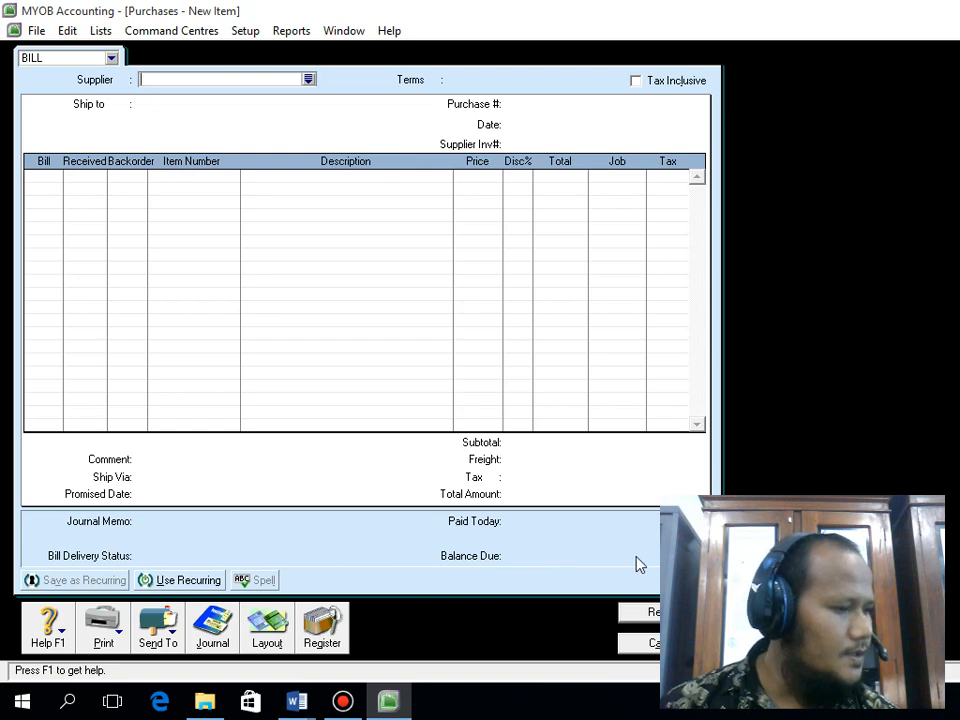
pyautogui.click(645, 641)
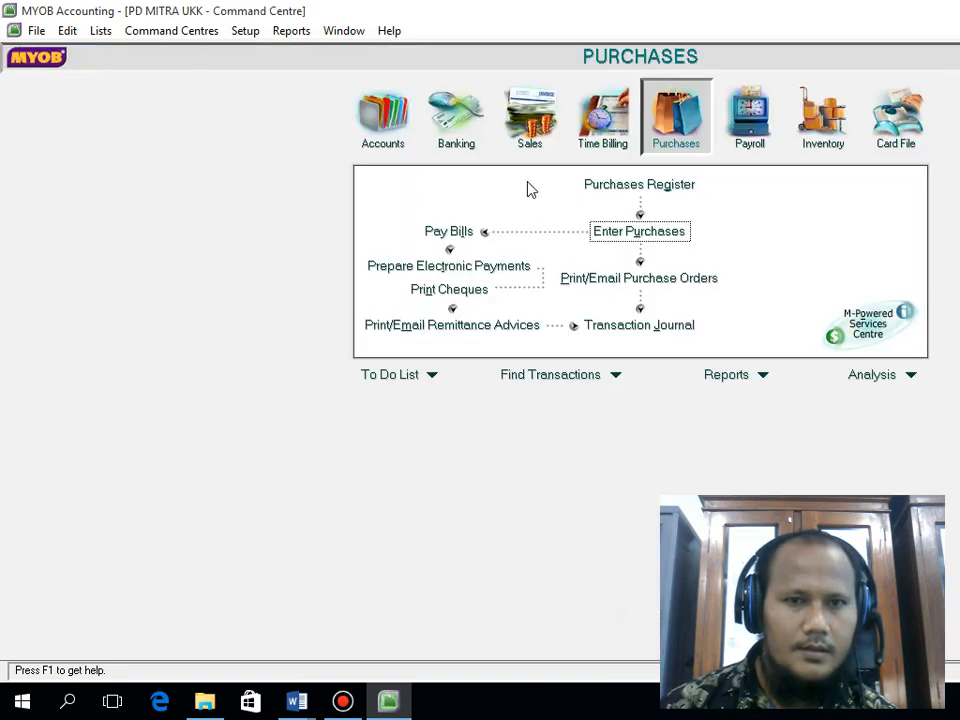
# Step: Start a new sales invoice in the Item layout and turn off tax-inclusive pricing
pyautogui.click(463, 130)
pyautogui.click(527, 131)
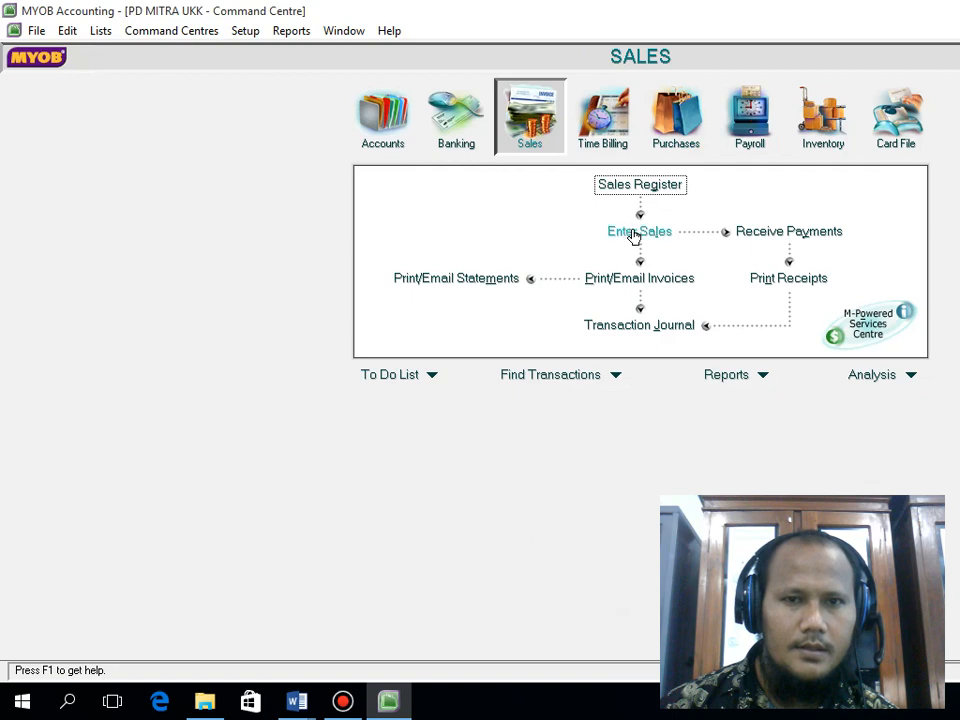
pyautogui.click(645, 238)
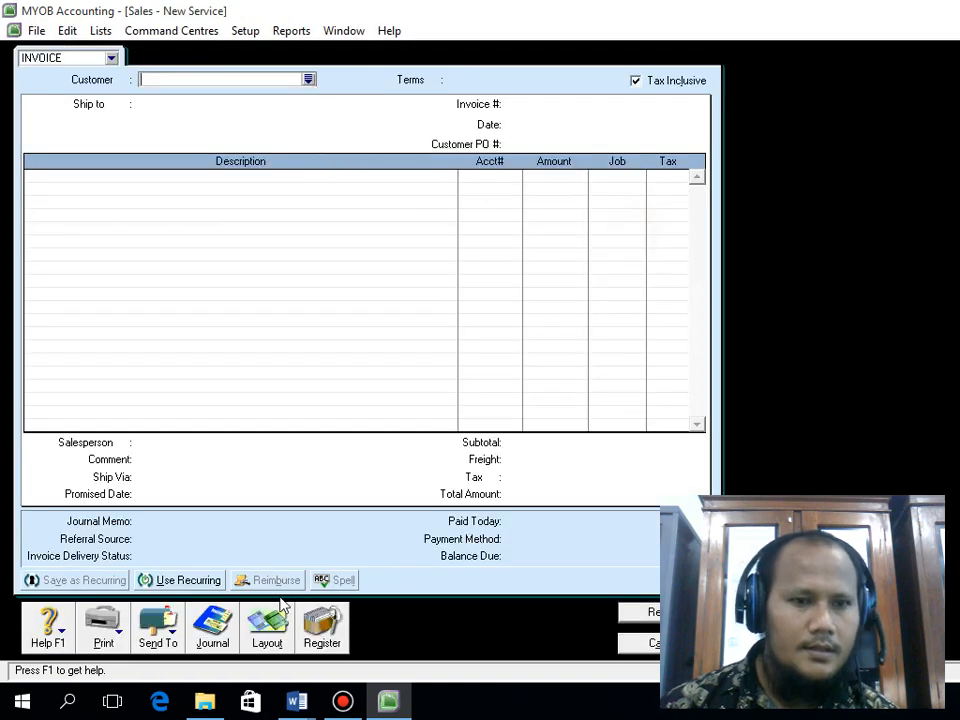
pyautogui.click(272, 628)
pyautogui.click(479, 333)
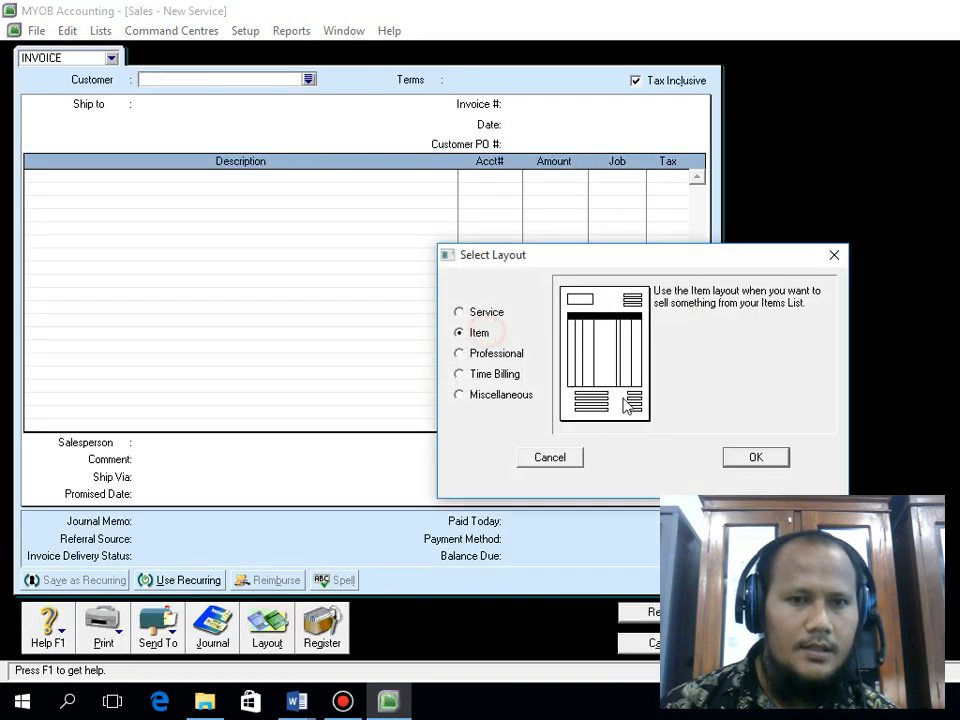
pyautogui.click(754, 458)
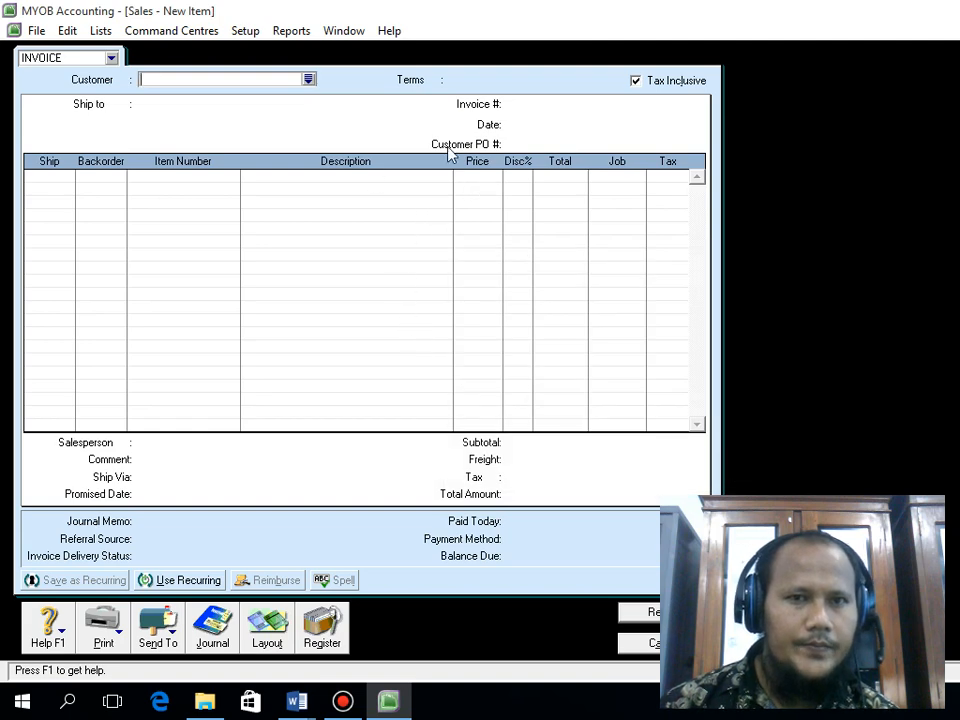
pyautogui.click(674, 81)
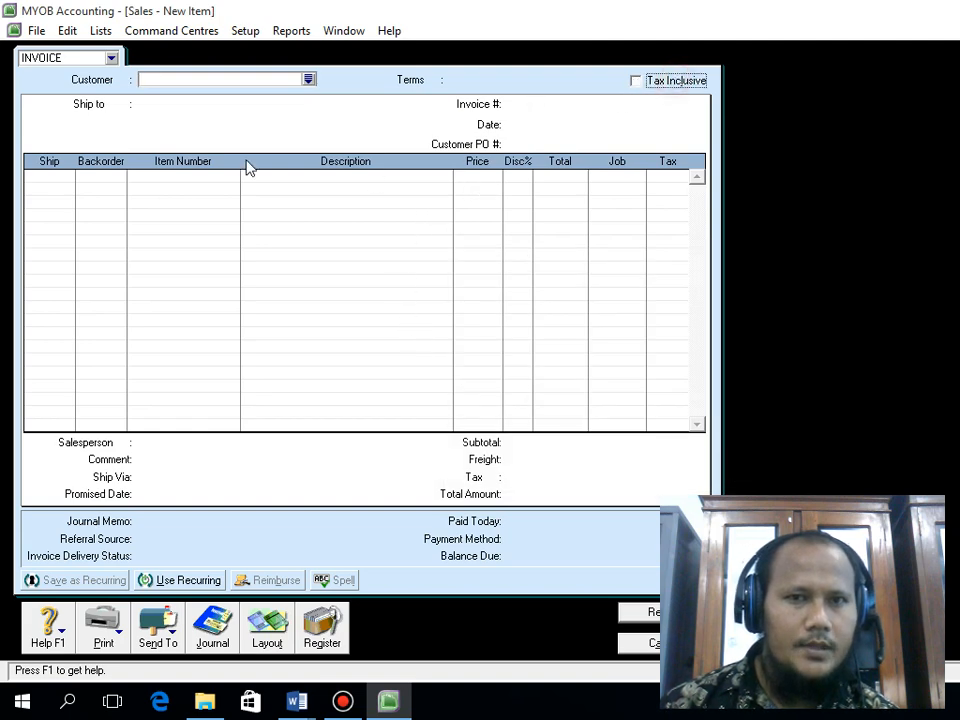
# Step: Choose MAULANA COMPUTER as the customer of the new sales invoice
pyautogui.click(308, 80)
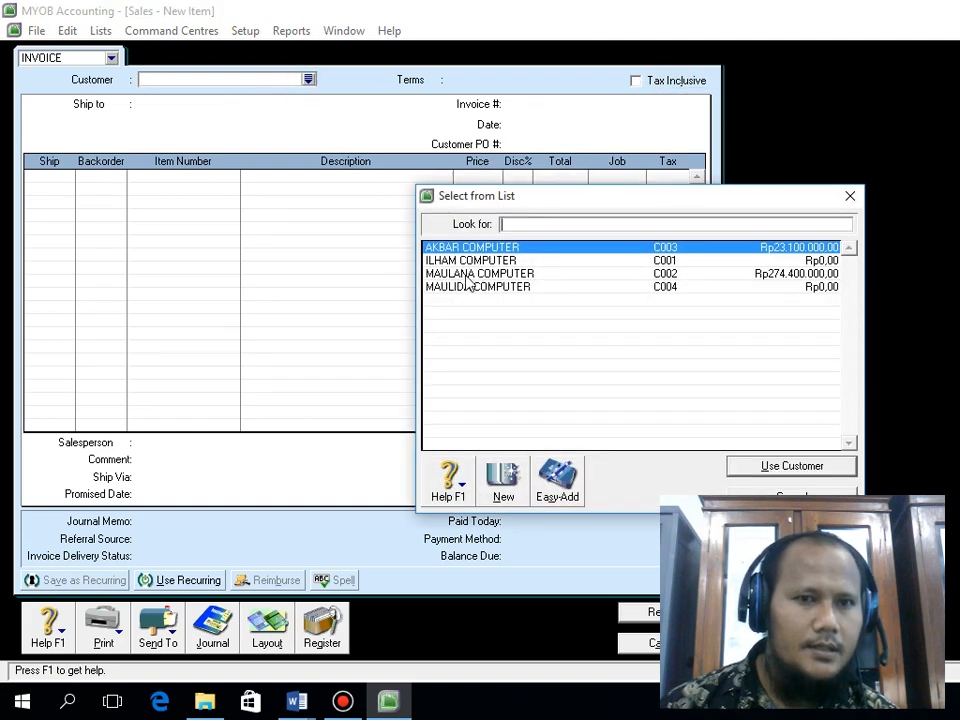
pyautogui.click(470, 273)
pyautogui.click(739, 463)
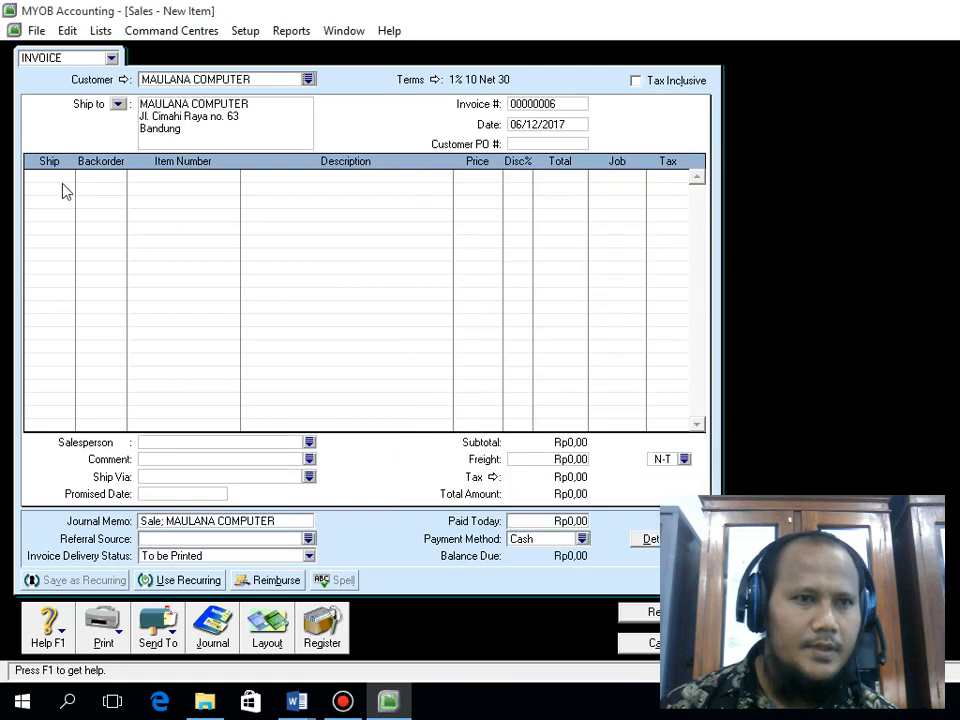
# Step: Enter a return line of -2 units of item T1301C PORTEGE-M300 at a price of 18500000 on the invoice
pyautogui.click(58, 176)
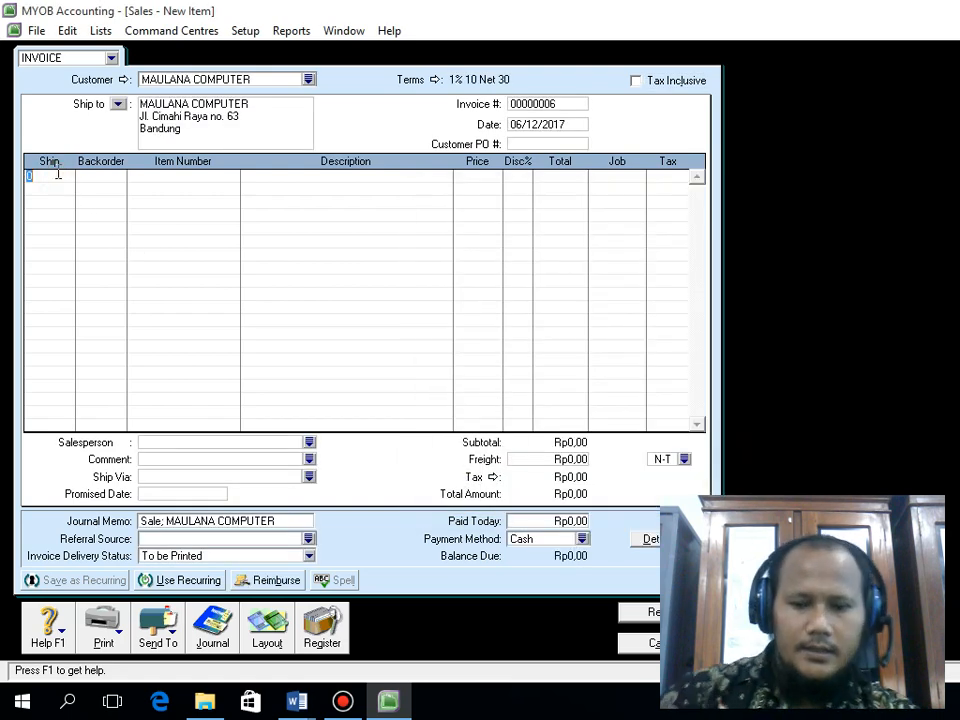
pyautogui.write('-2')
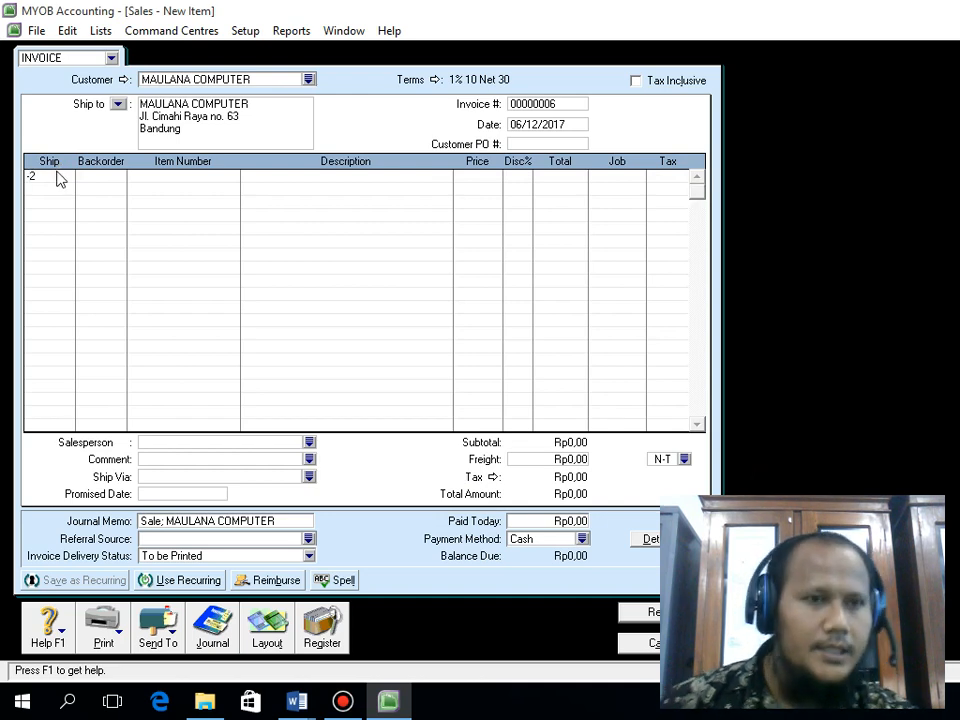
pyautogui.press('Tab')
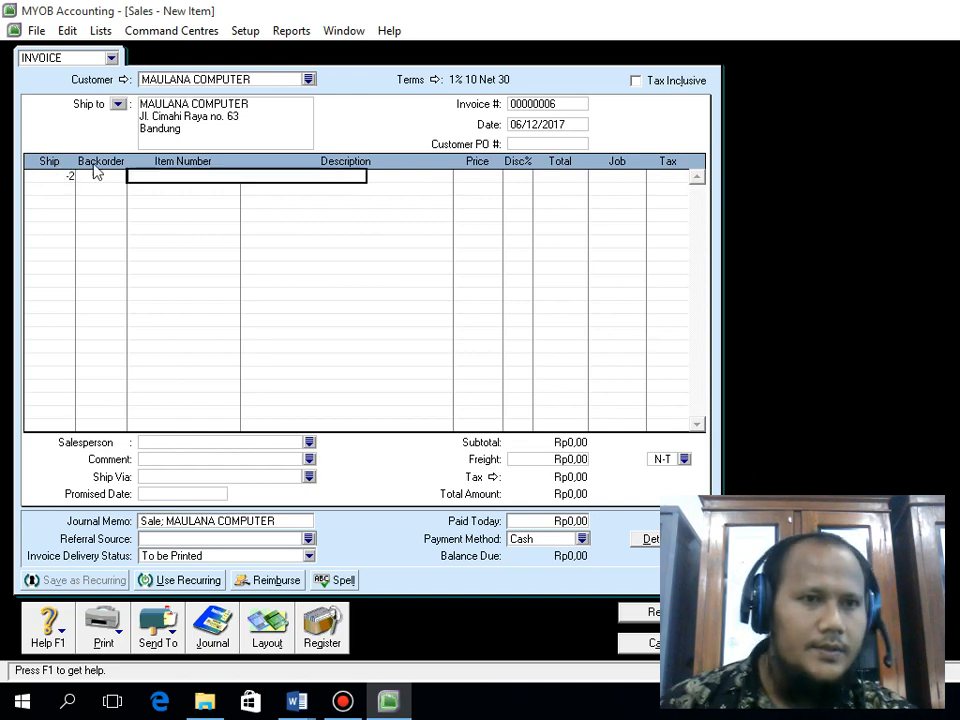
pyautogui.press('Tab')
pyautogui.click(690, 466)
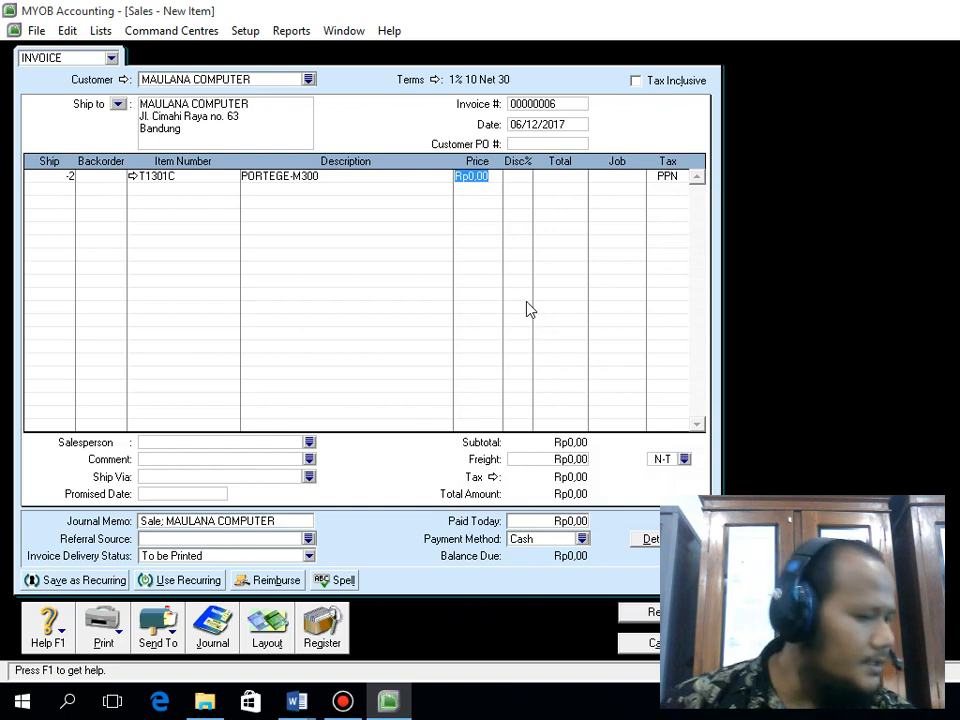
pyautogui.write('1')
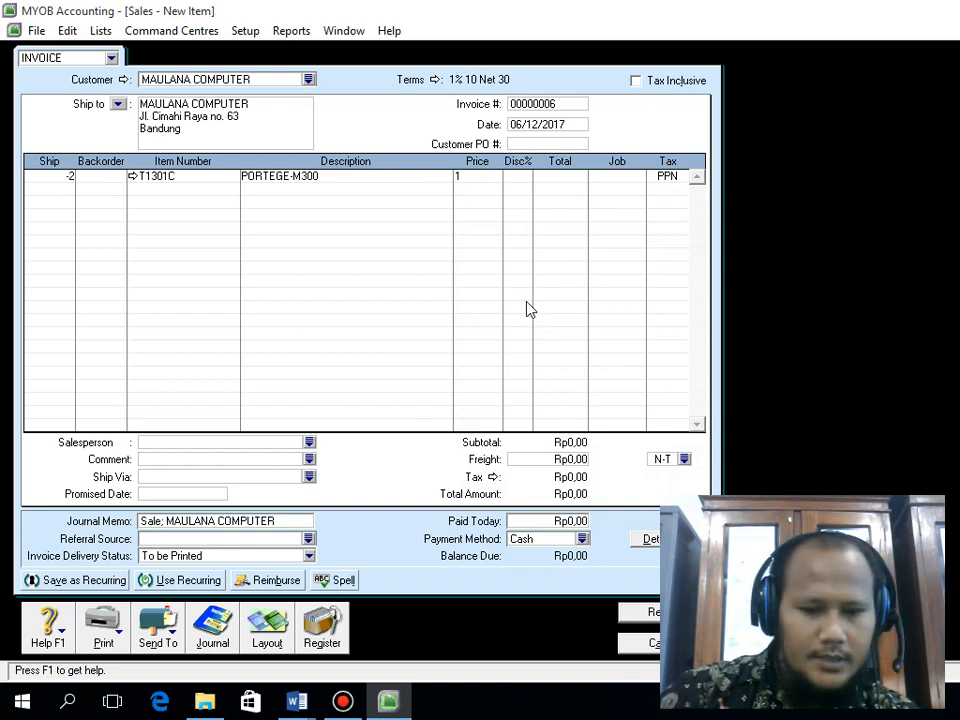
pyautogui.write('8500000')
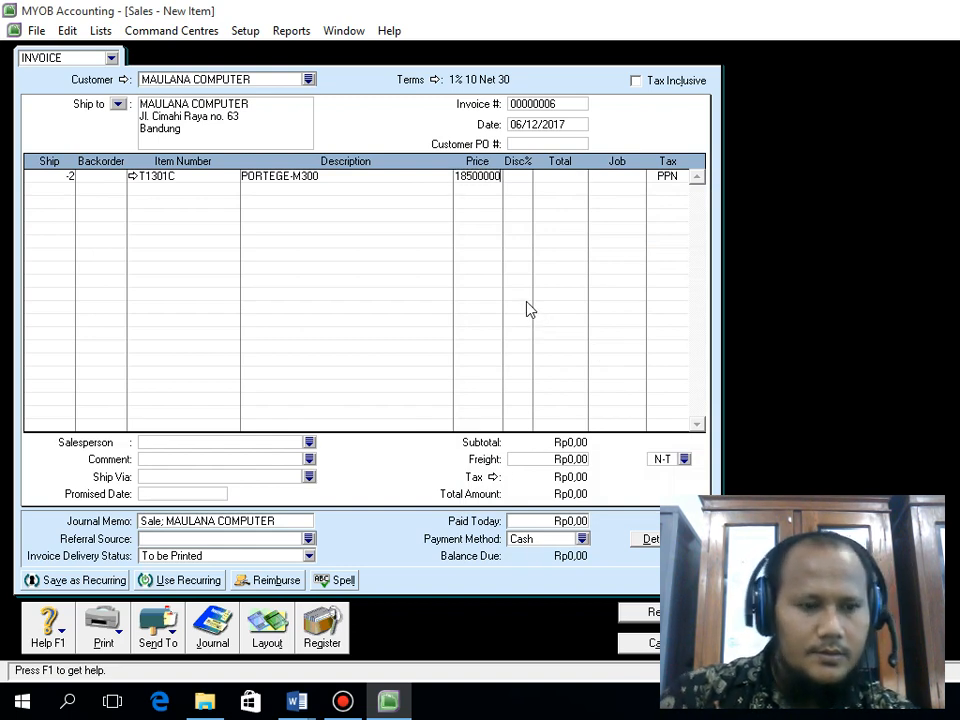
pyautogui.press('Tab')
pyautogui.press('Tab')
pyautogui.press('Tab')
pyautogui.press('Tab')
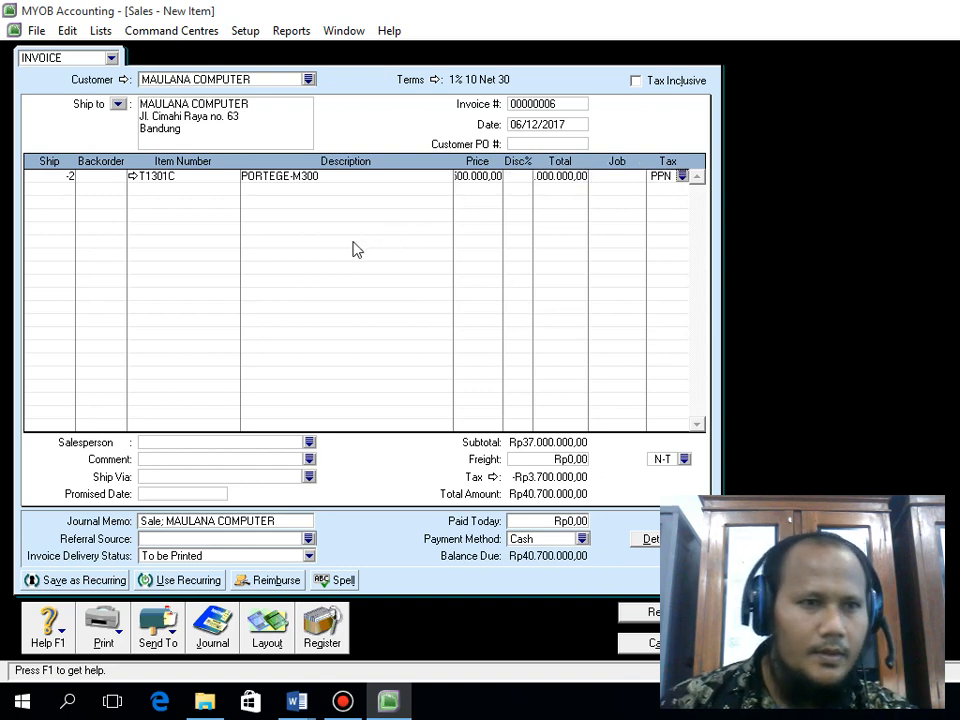
# Step: Add a second return line of -1 unit of item T7102C SATELITE-M30 at a price of 15000000
pyautogui.write('-')
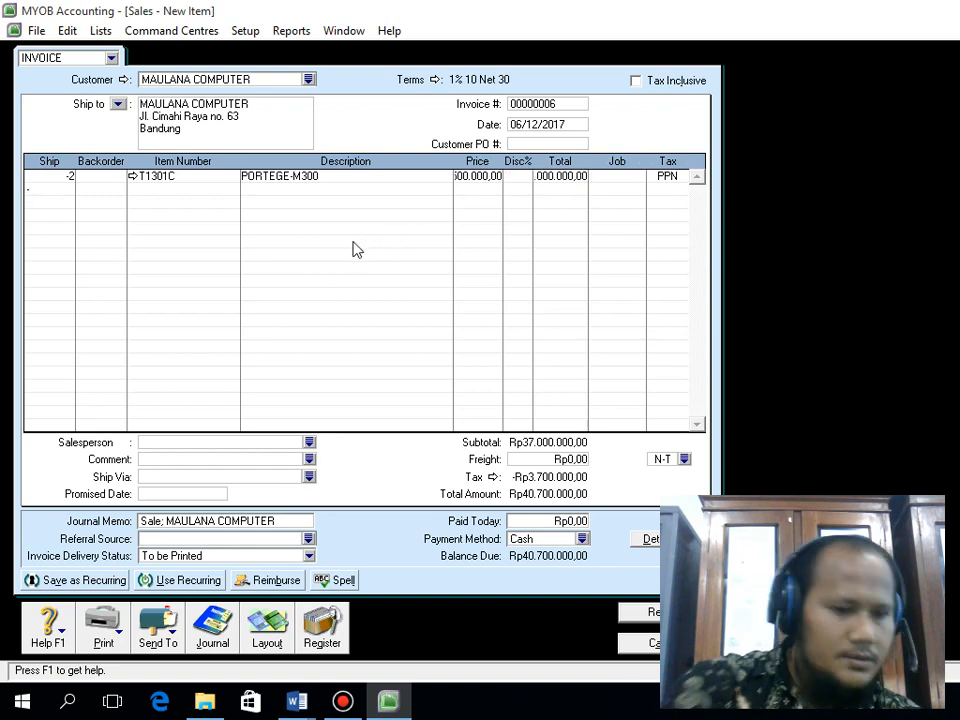
pyautogui.write('1')
pyautogui.press('Tab')
pyautogui.press('Tab')
pyautogui.press('Tab')
pyautogui.click(495, 260)
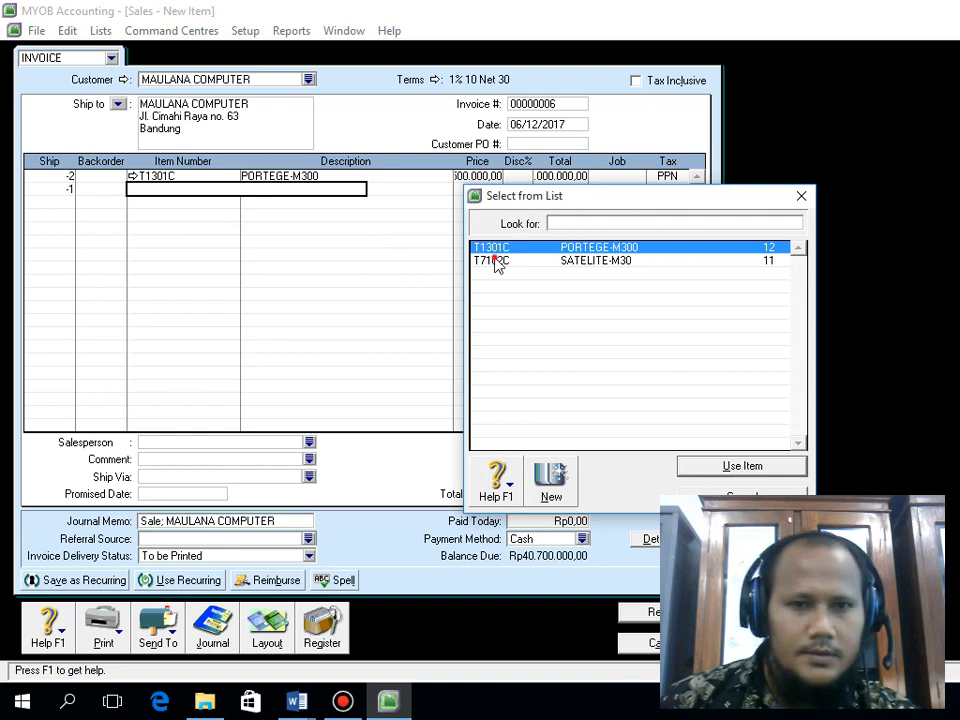
pyautogui.click(688, 465)
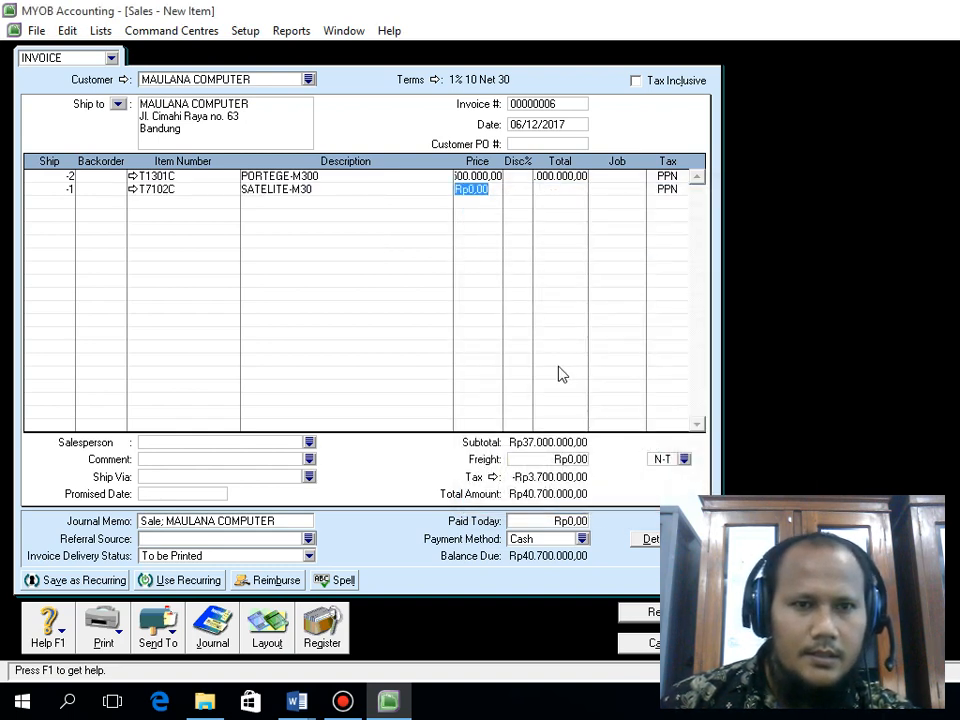
pyautogui.write('15')
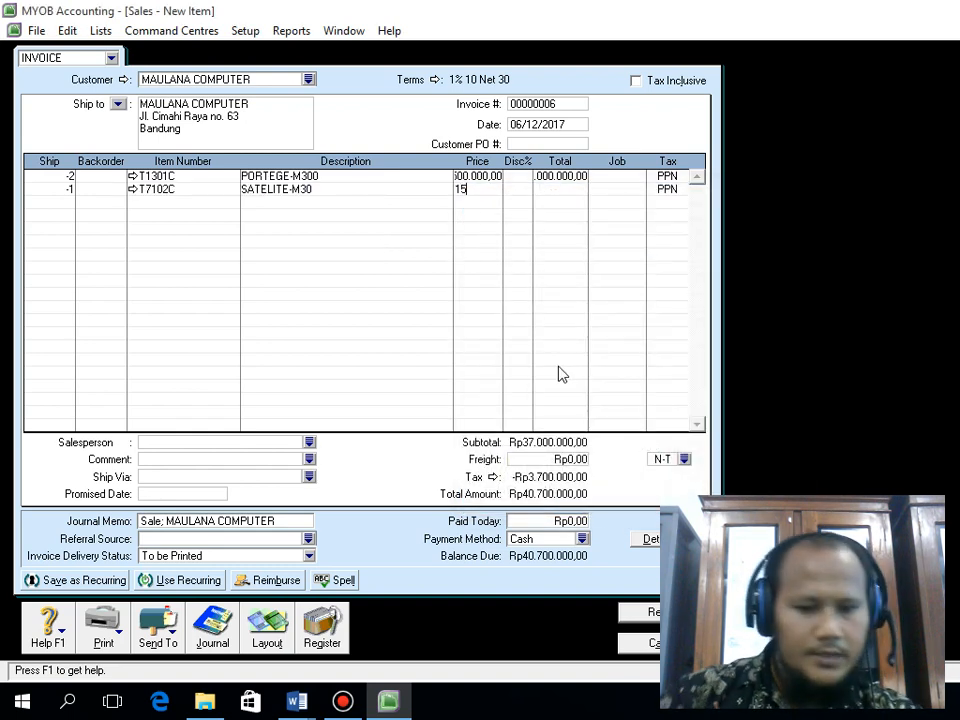
pyautogui.write('000000')
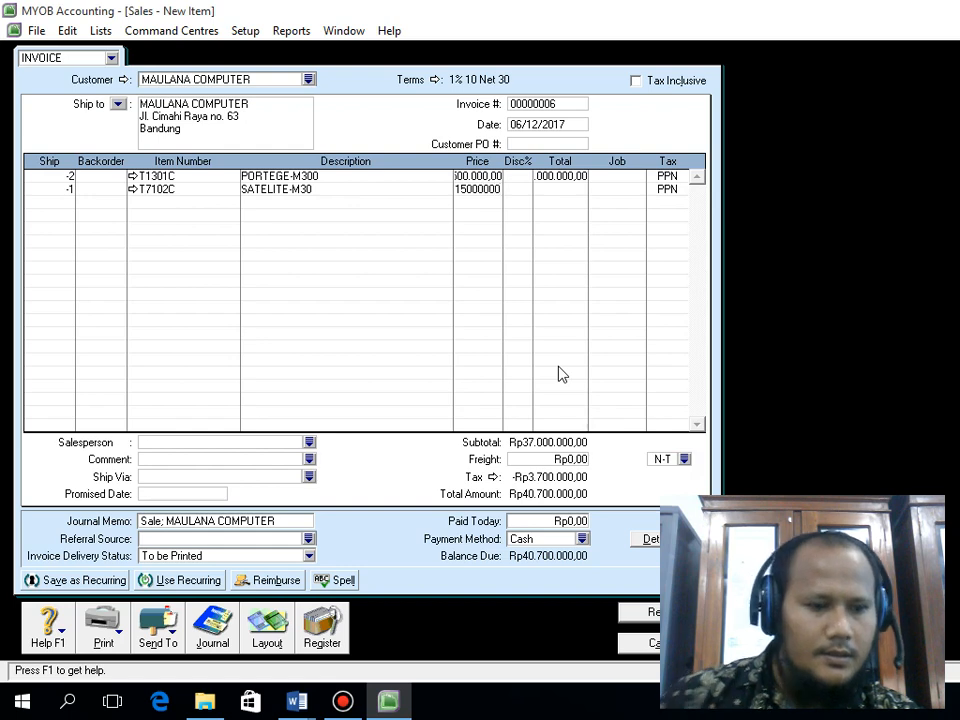
pyautogui.press('Tab')
pyautogui.press('Tab')
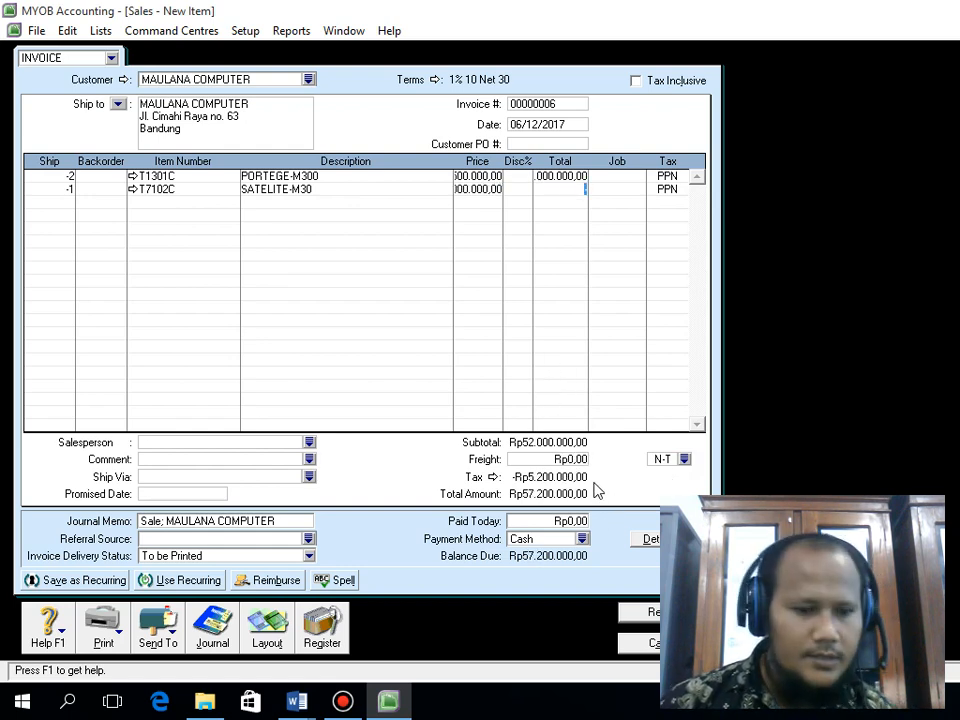
# Step: Preview the MAULANA COMPUTER return's journal recap, record the return and close the sales entry window
pyautogui.hotkey('ctrl', 'r')
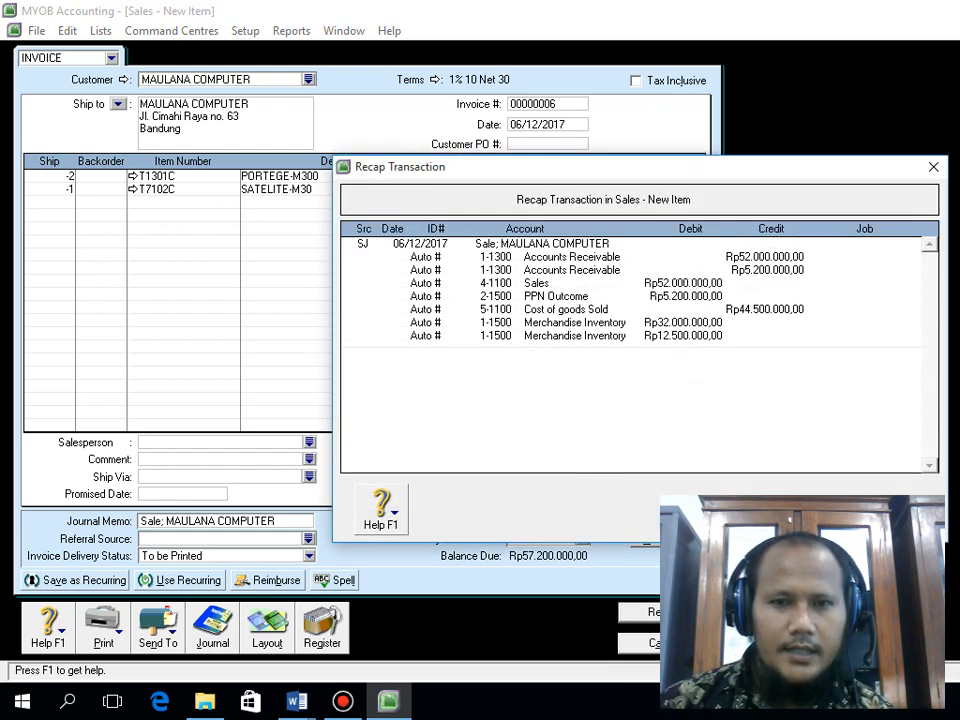
pyautogui.press('Escape')
pyautogui.click(664, 612)
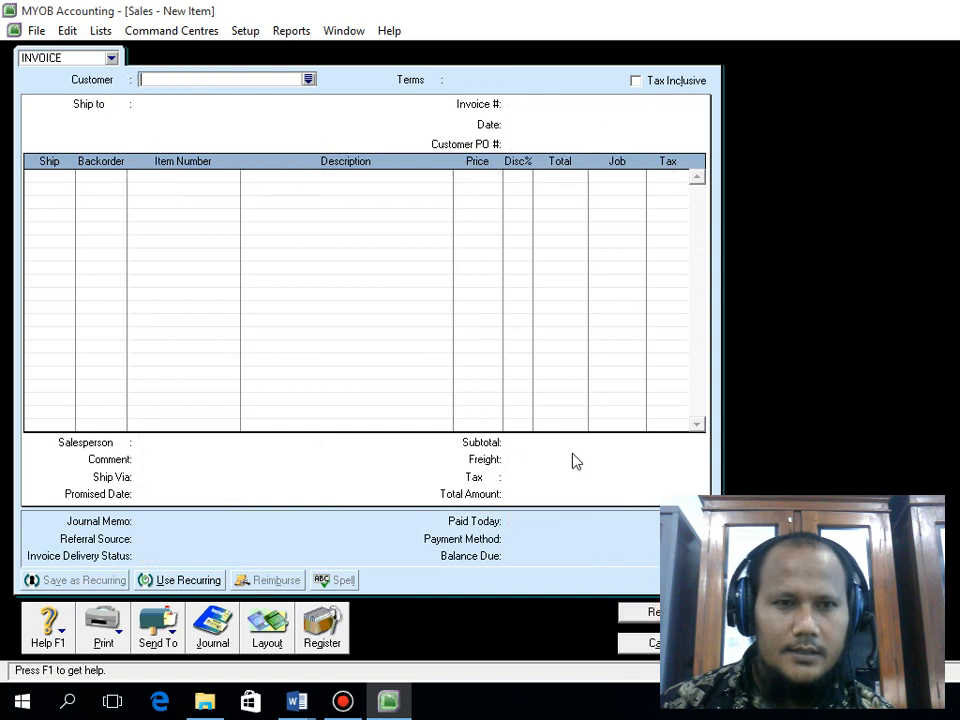
pyautogui.click(646, 643)
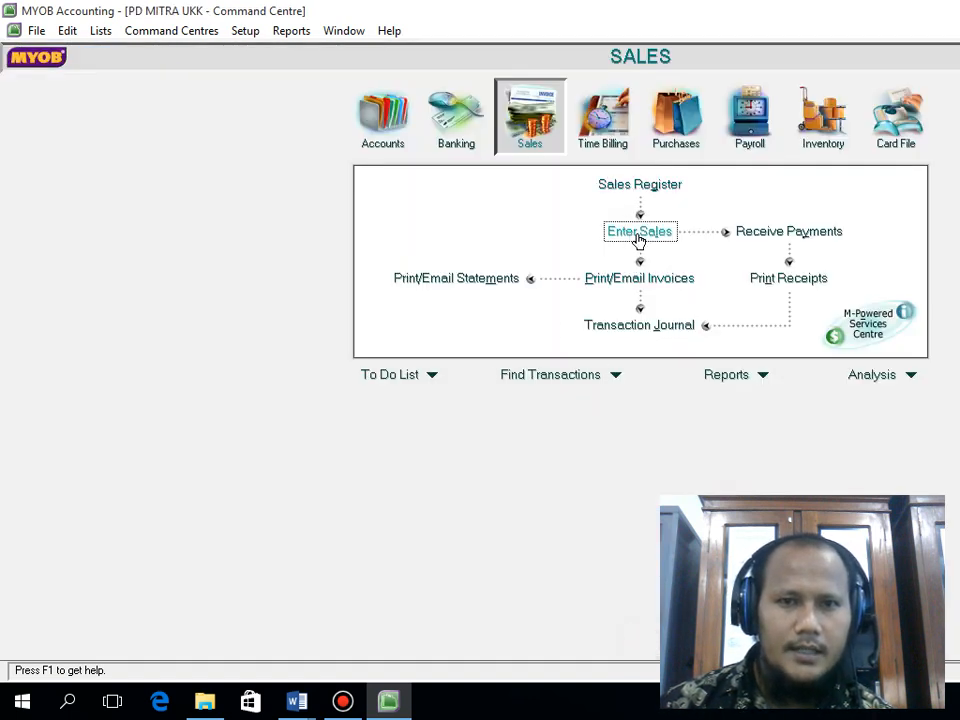
# Step: Open the Sales Register and list all customers' sales dated from 01/12/2017 to 31/12/2017
pyautogui.click(621, 188)
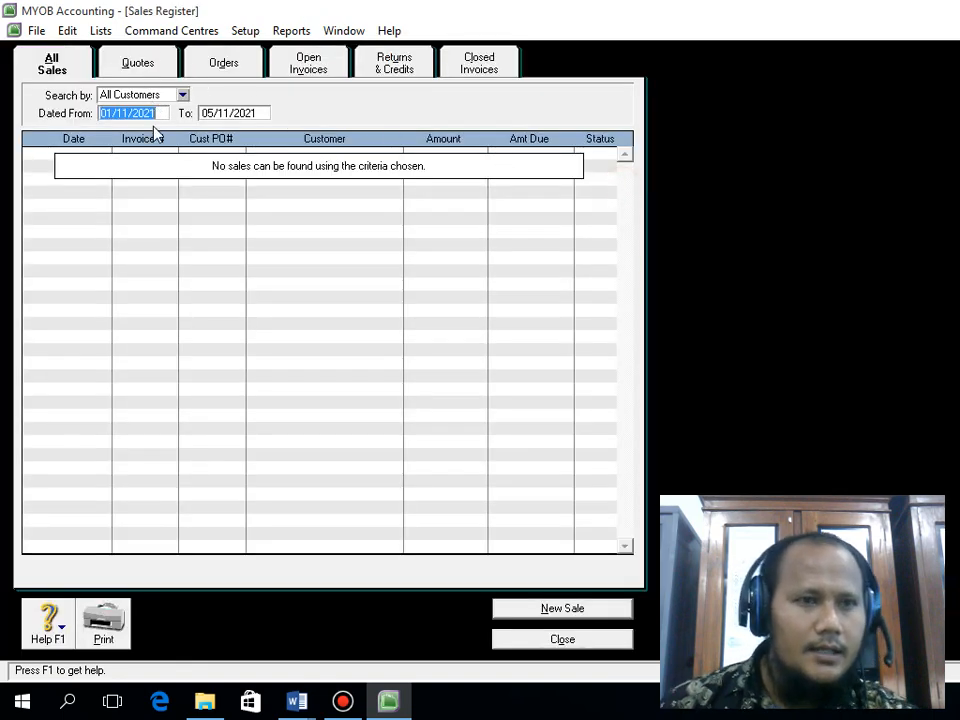
pyautogui.write('1.12.17')
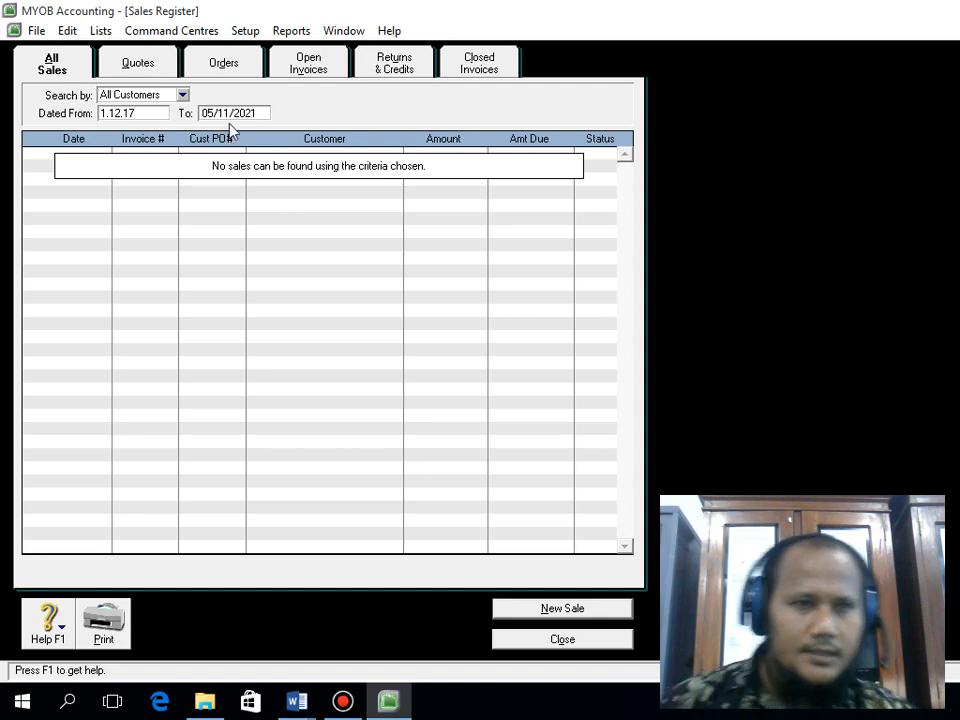
pyautogui.press('Tab')
pyautogui.write('31')
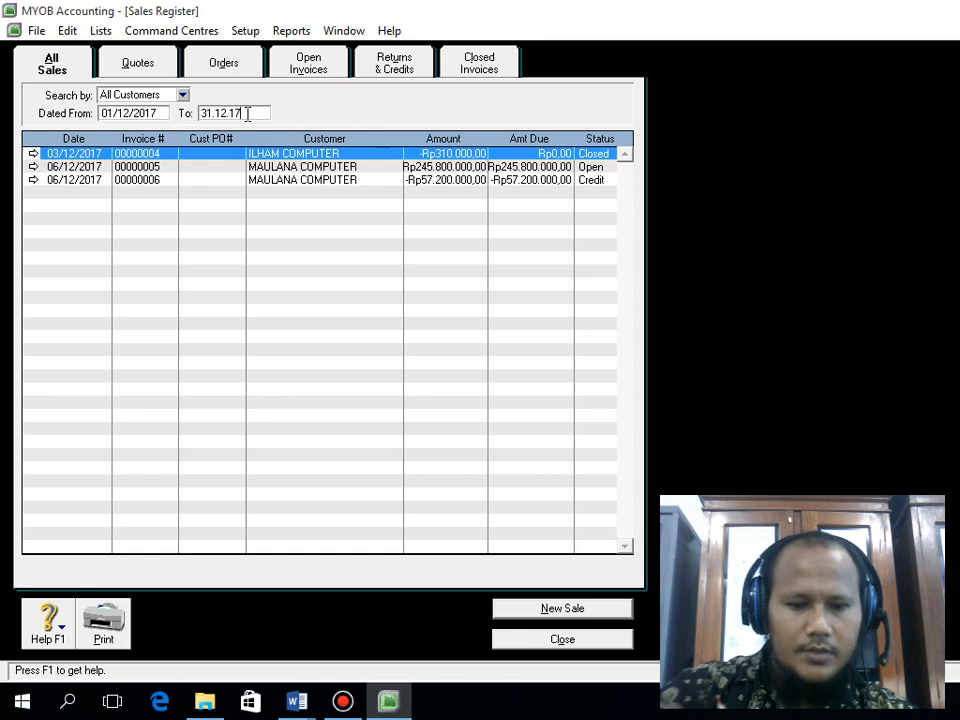
pyautogui.write('.12.17')
pyautogui.press('Tab')
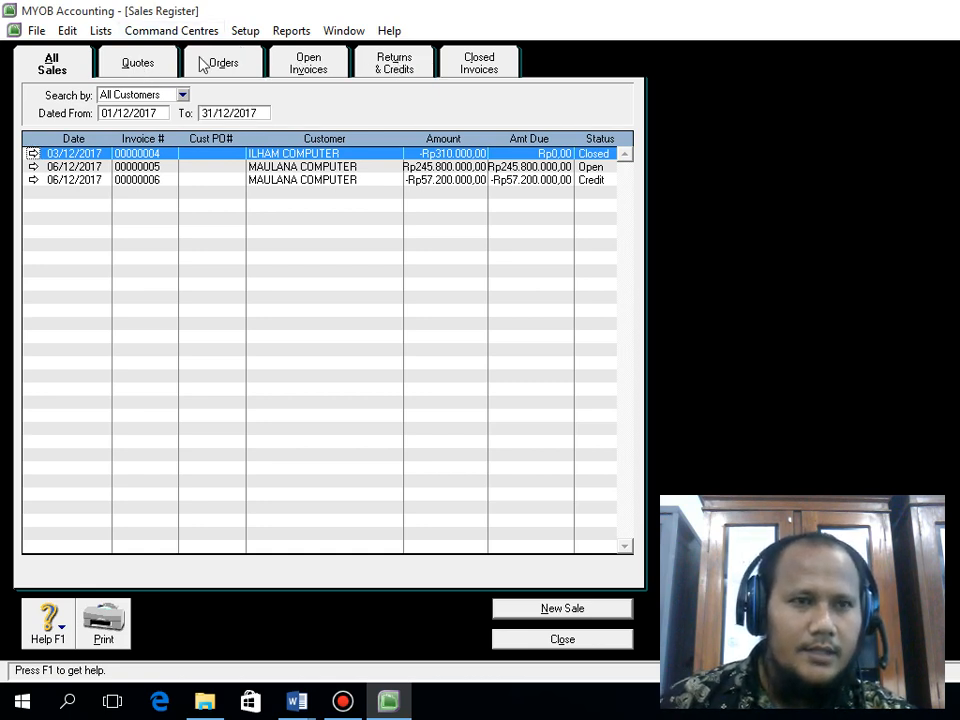
# Step: Apply MAULANA COMPUTER's return credit of Rp57.200.000,00 to its open invoice of 06/12/2017, dating the settlement 07/12/2017
pyautogui.click(396, 66)
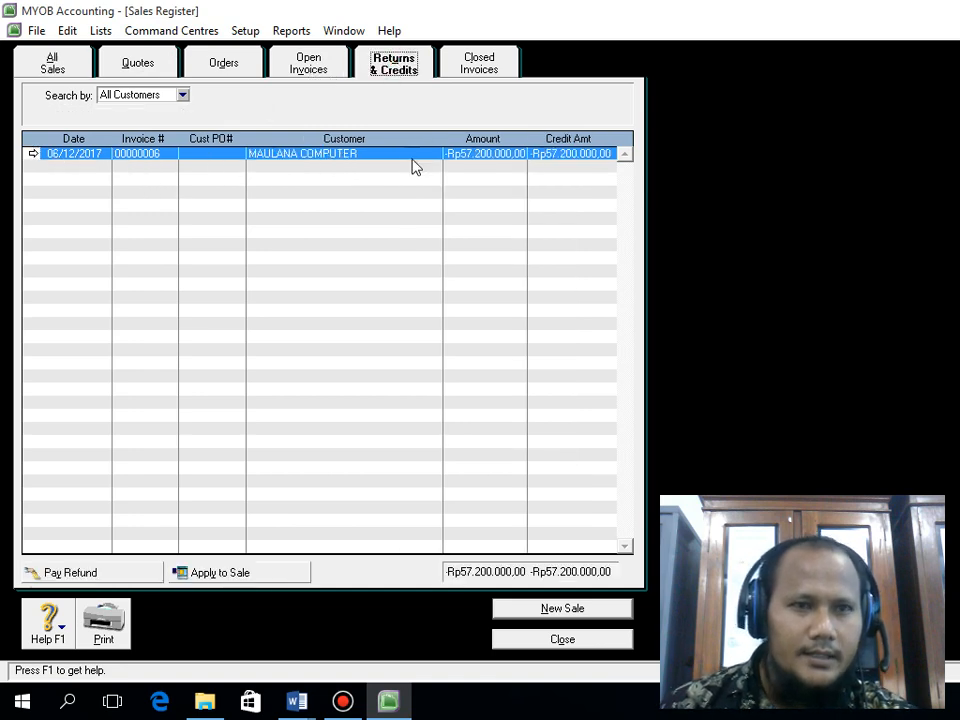
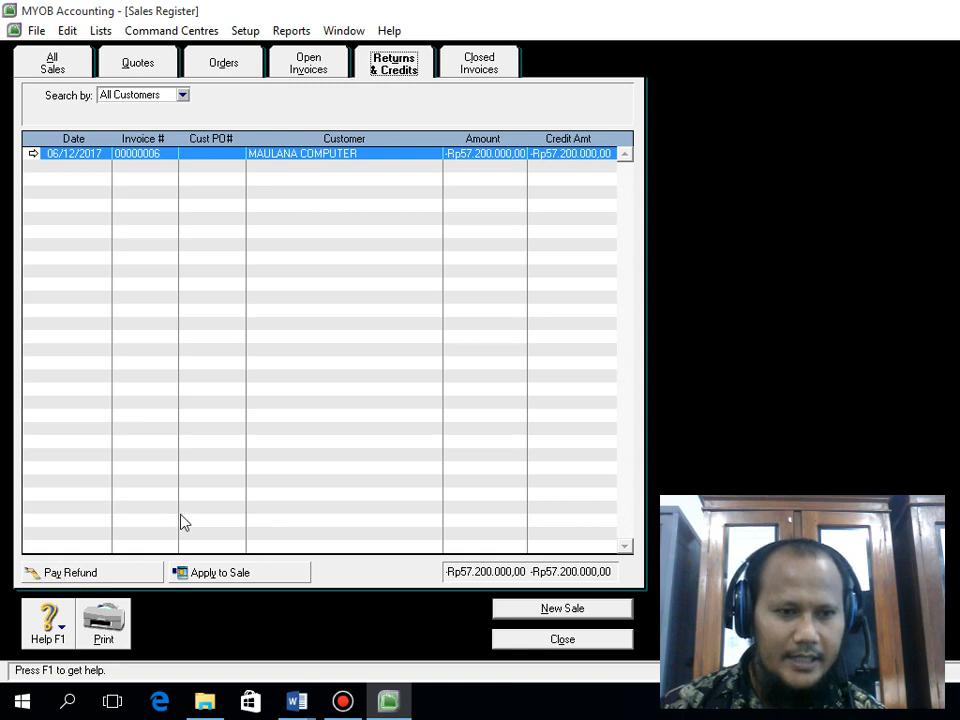
pyautogui.click(231, 573)
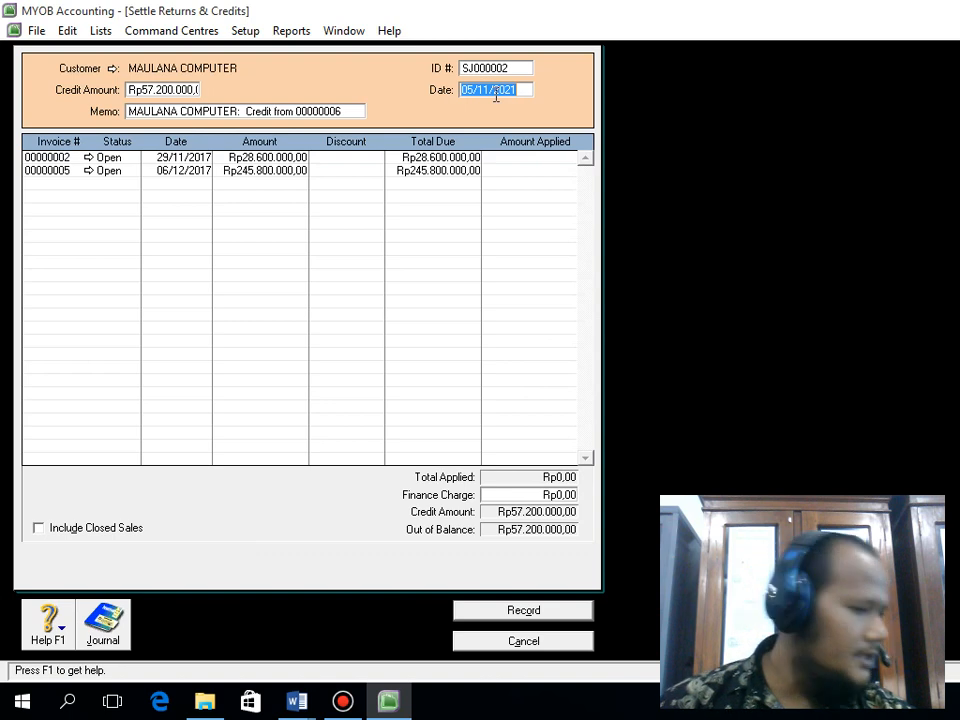
pyautogui.write('7')
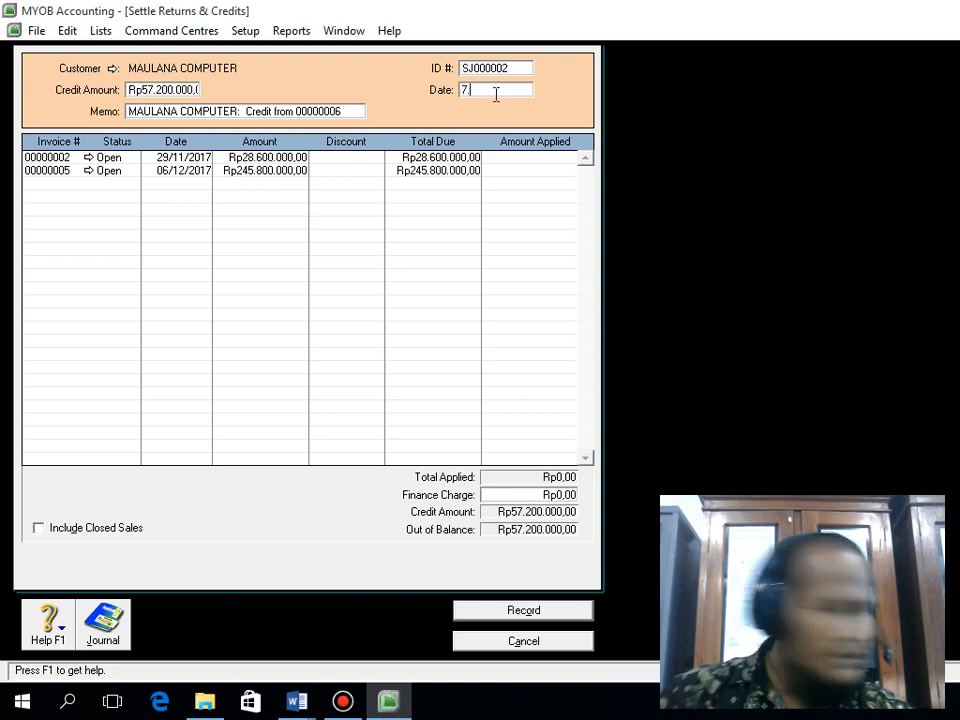
pyautogui.write('.12.17')
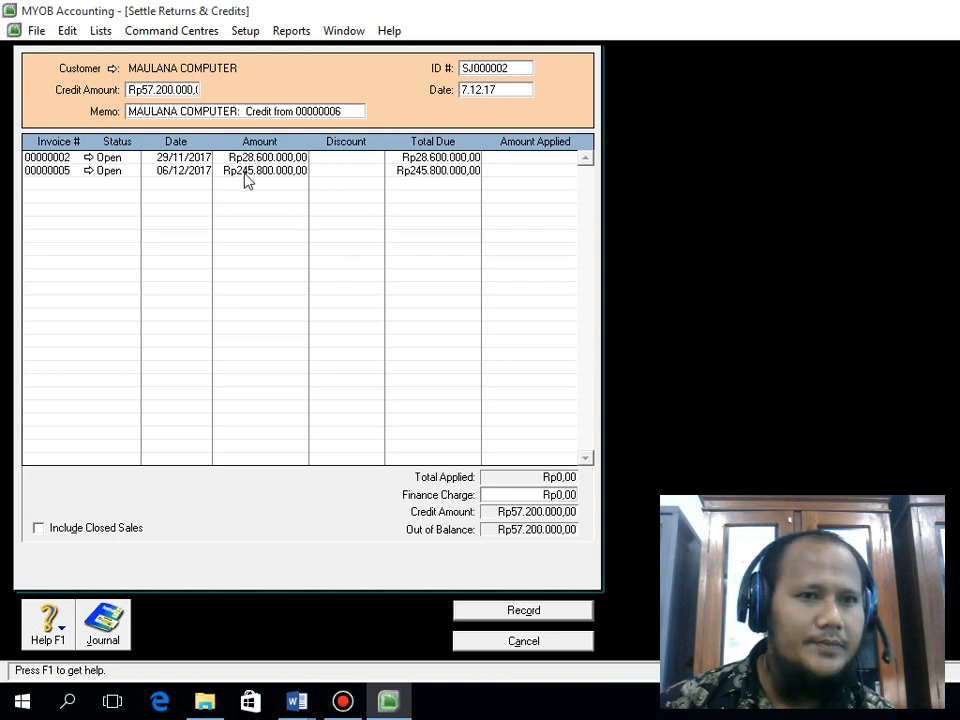
pyautogui.click(503, 173)
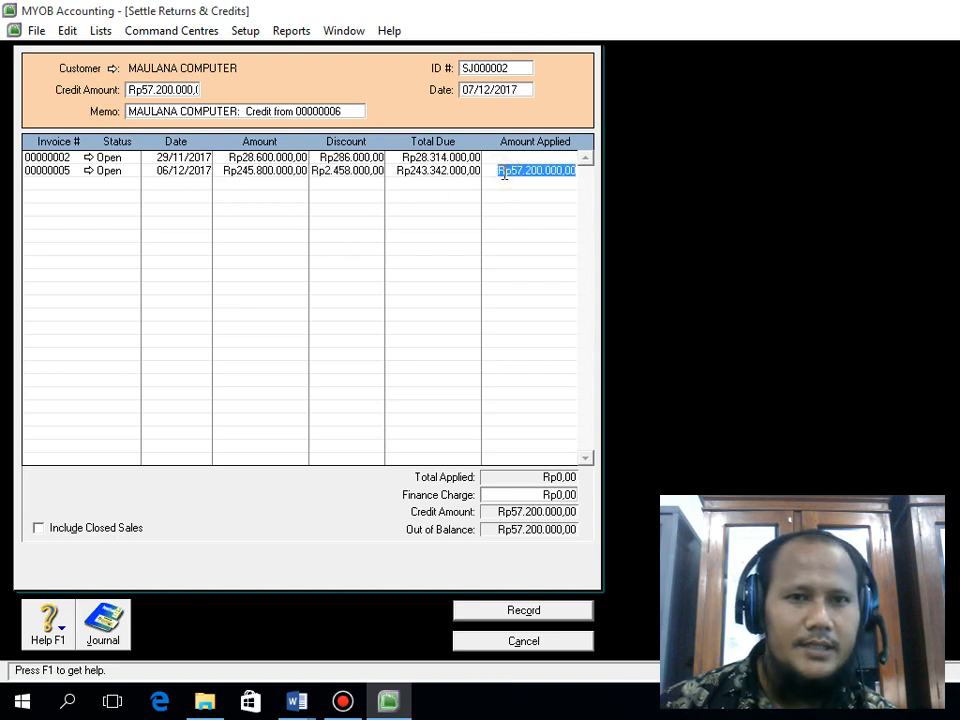
pyautogui.press('Tab')
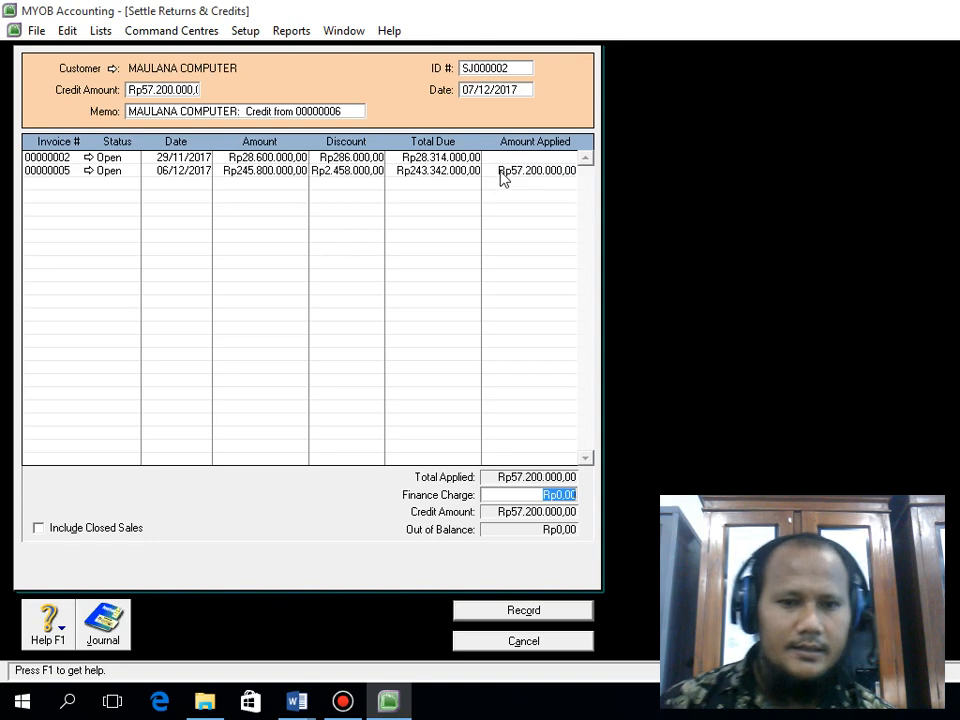
# Step: Preview the credit settlement's journal recap, record the settlement and return to the Sales command centre
pyautogui.hotkey('ctrl', 'r')
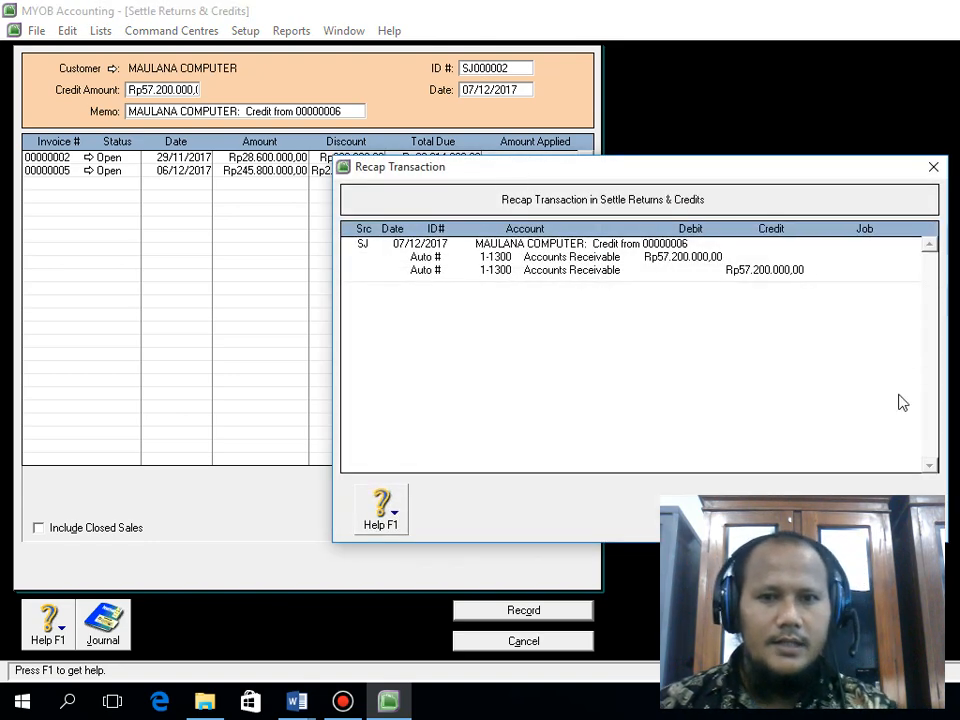
pyautogui.press('Escape')
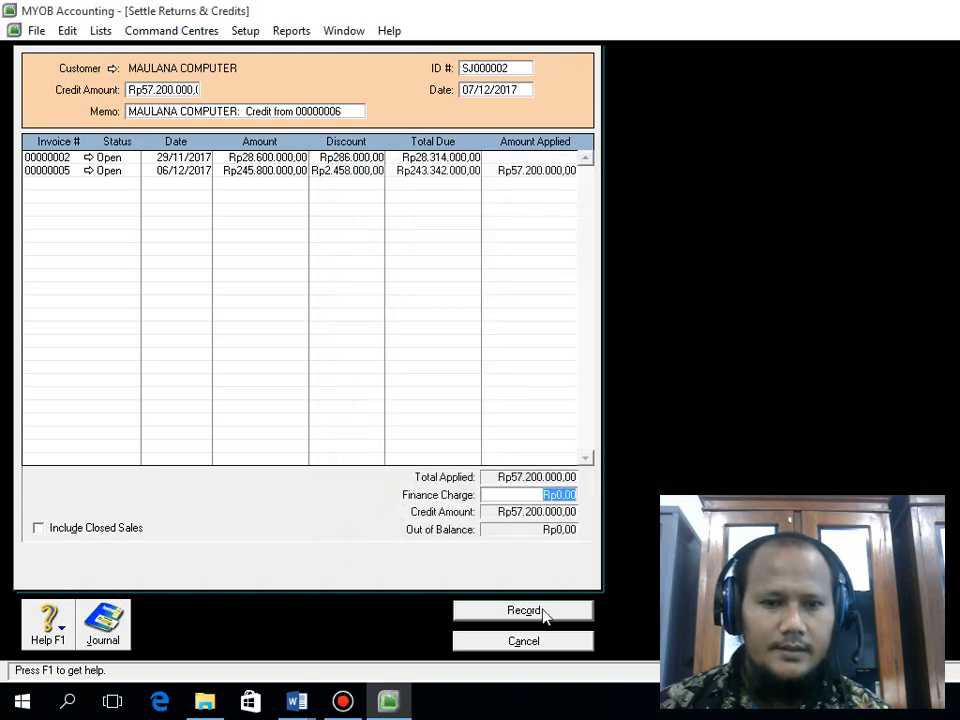
pyautogui.click(542, 610)
pyautogui.click(542, 637)
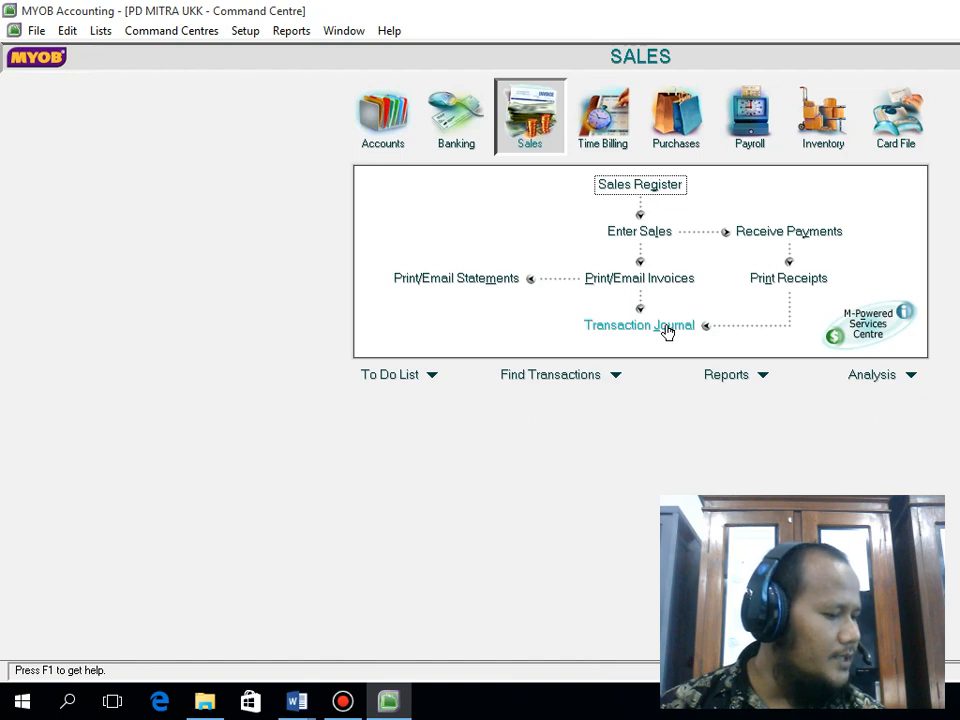
# Step: Start a bill payment in Purchases and choose PT. TIARA as the supplier
pyautogui.click(675, 132)
pyautogui.click(445, 240)
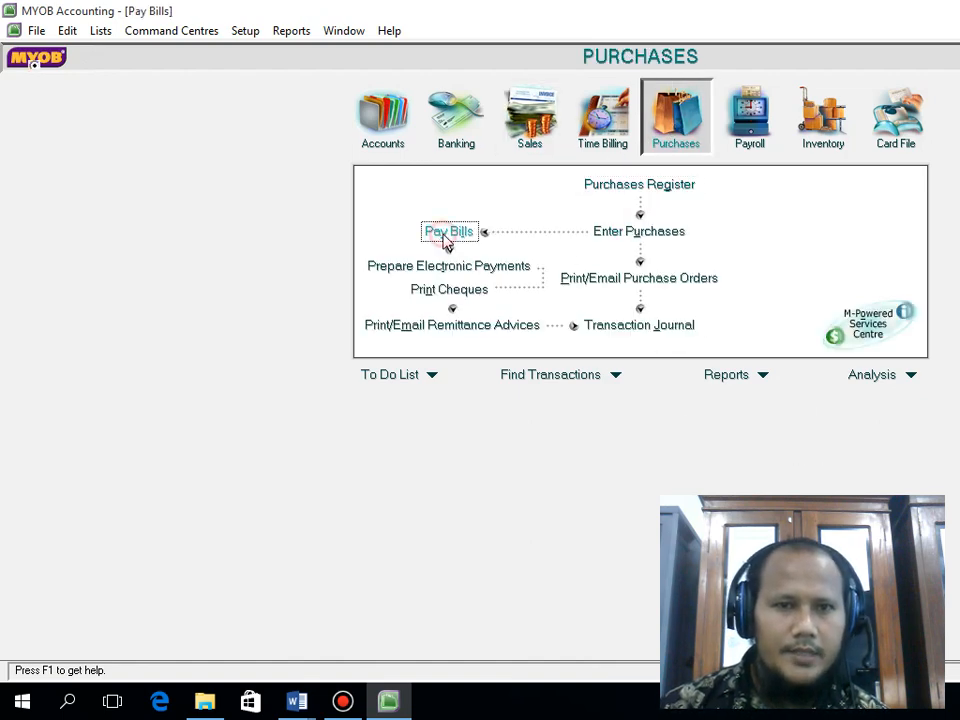
pyautogui.click(327, 115)
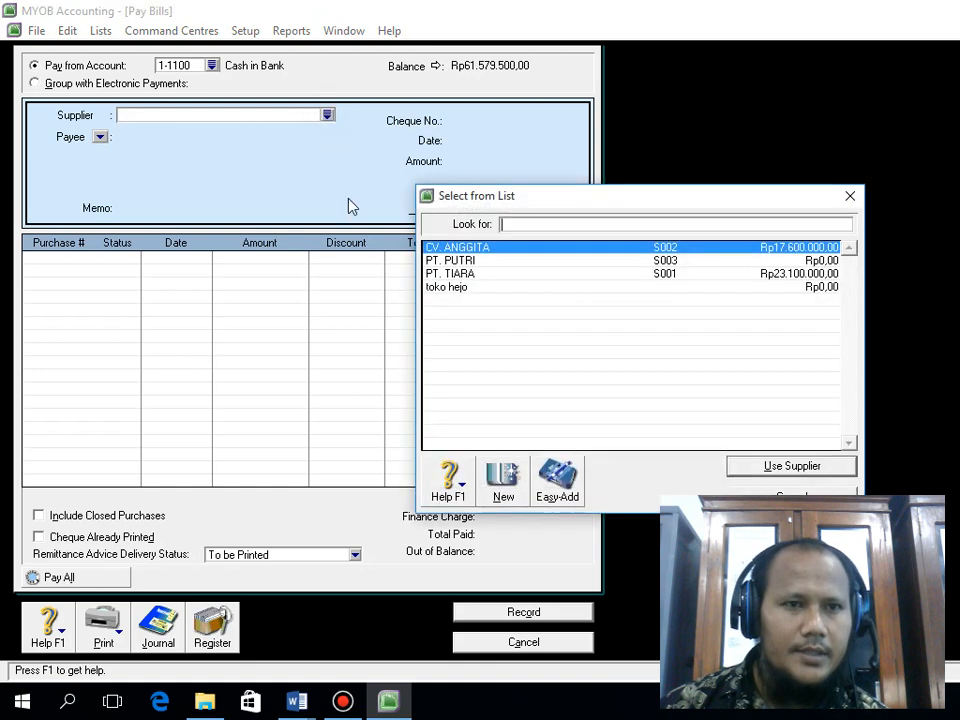
pyautogui.click(451, 273)
pyautogui.click(740, 467)
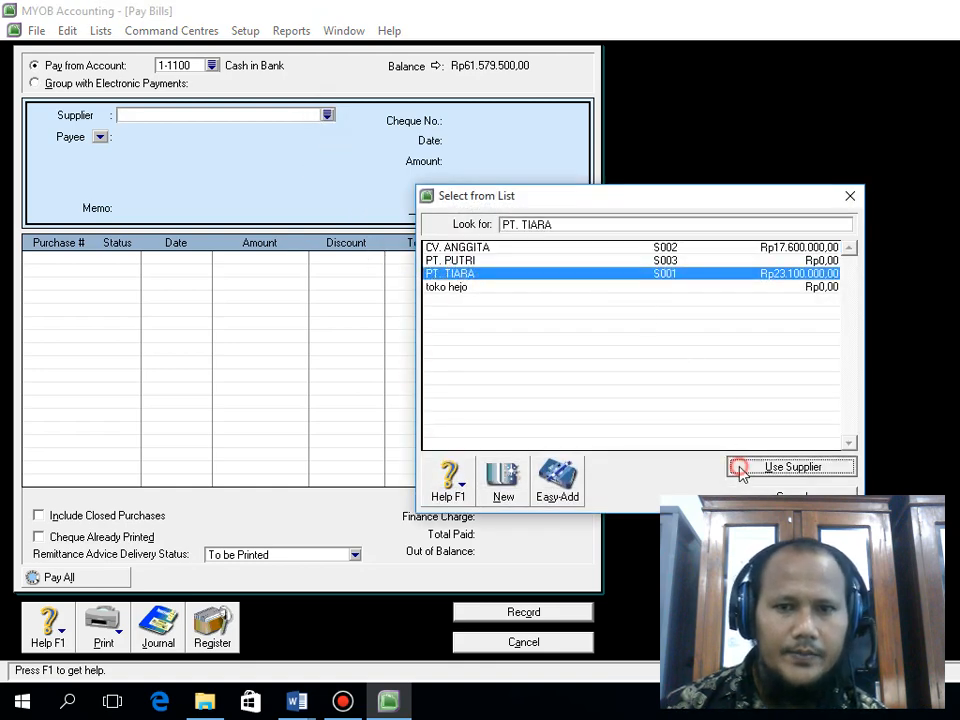
# Step: Date the PT. TIARA payment 09/12/2017, set its amount to 23100000 and apply it in full to the purchase of 23/11/2017
pyautogui.click(480, 140)
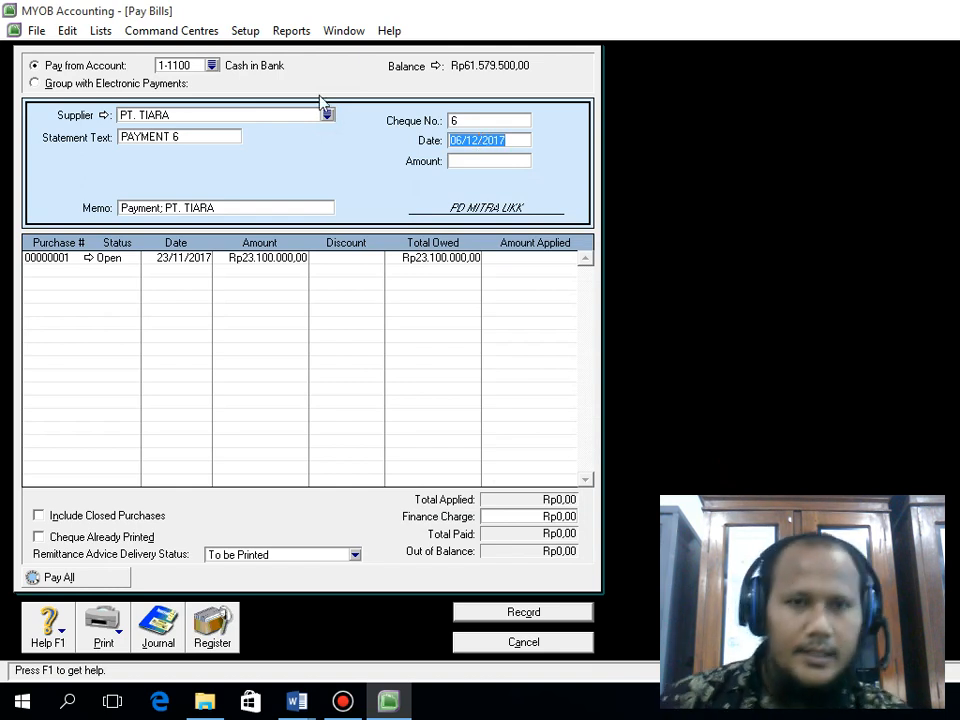
pyautogui.click(461, 140)
pyautogui.press('BackSpace')
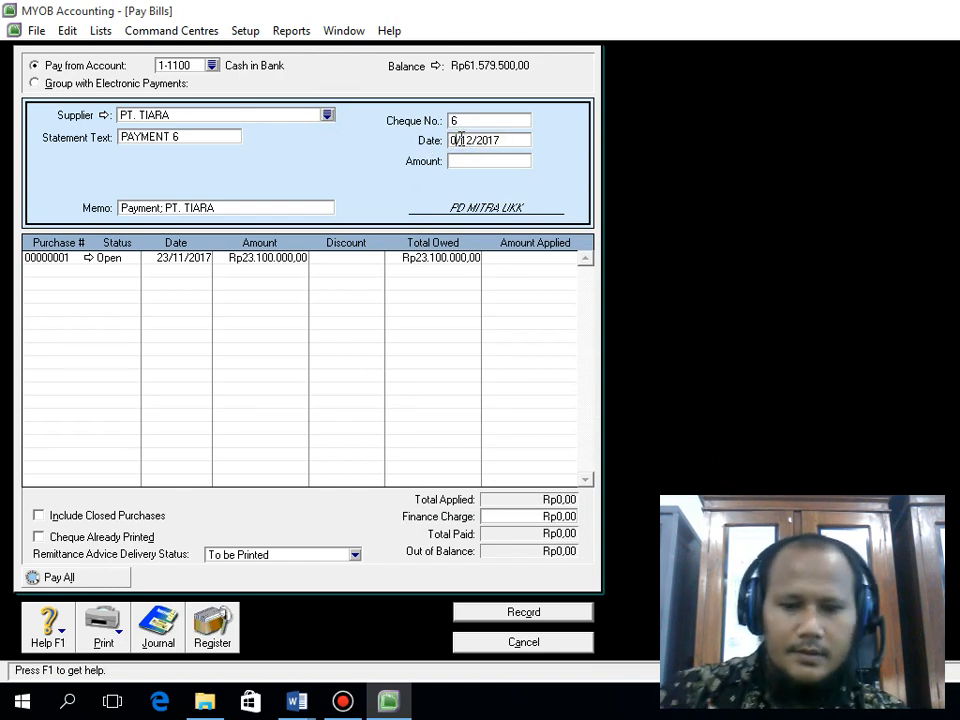
pyautogui.write('9')
pyautogui.click(465, 164)
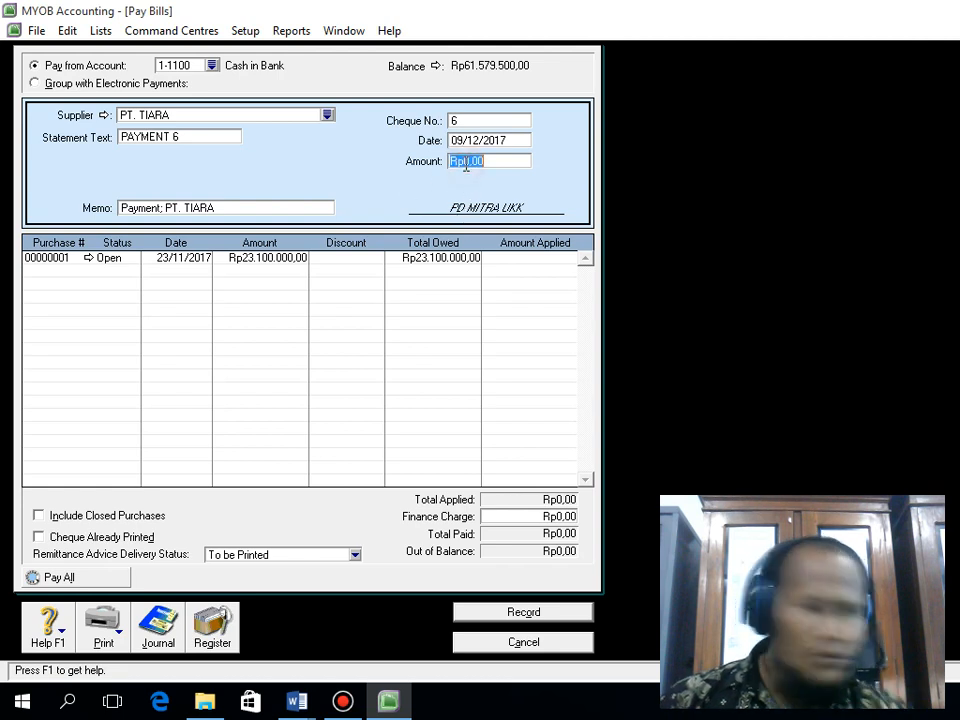
pyautogui.write('23100000')
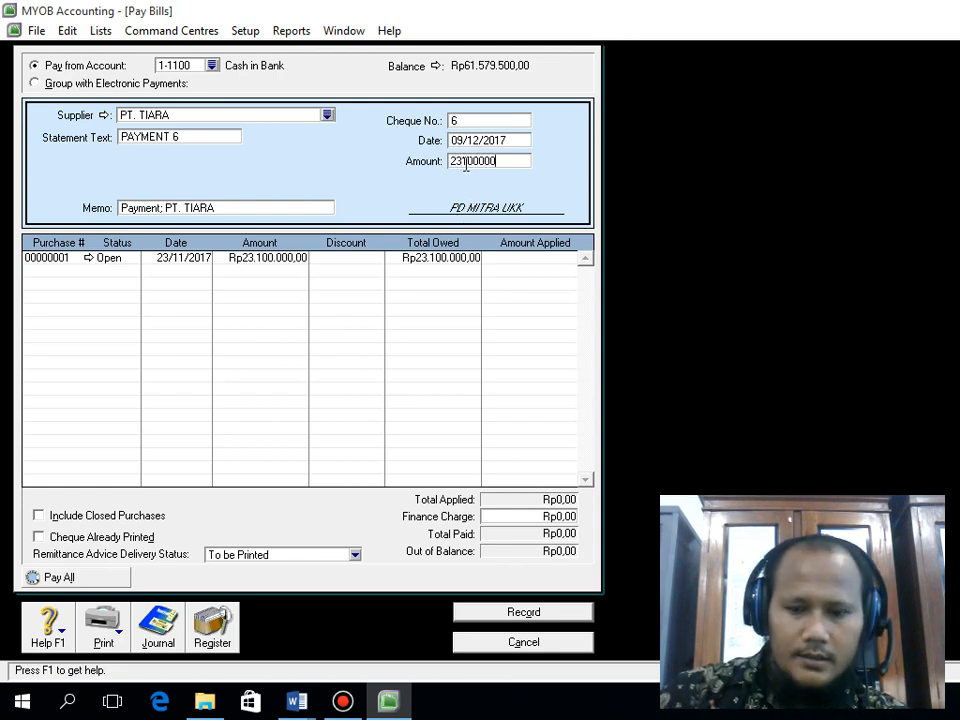
pyautogui.press('Tab')
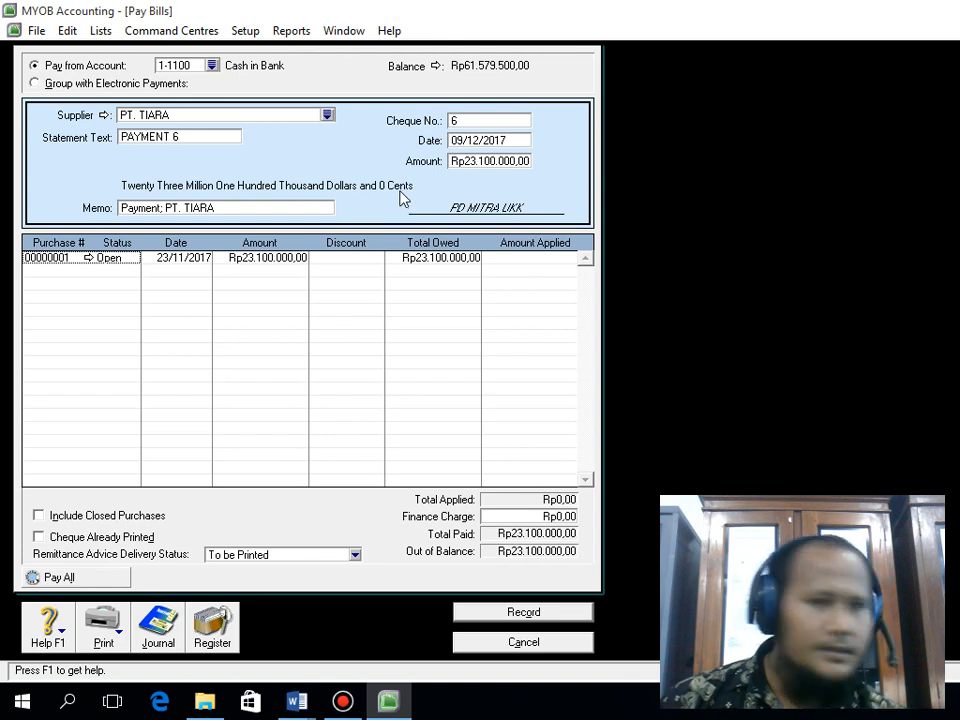
pyautogui.click(508, 258)
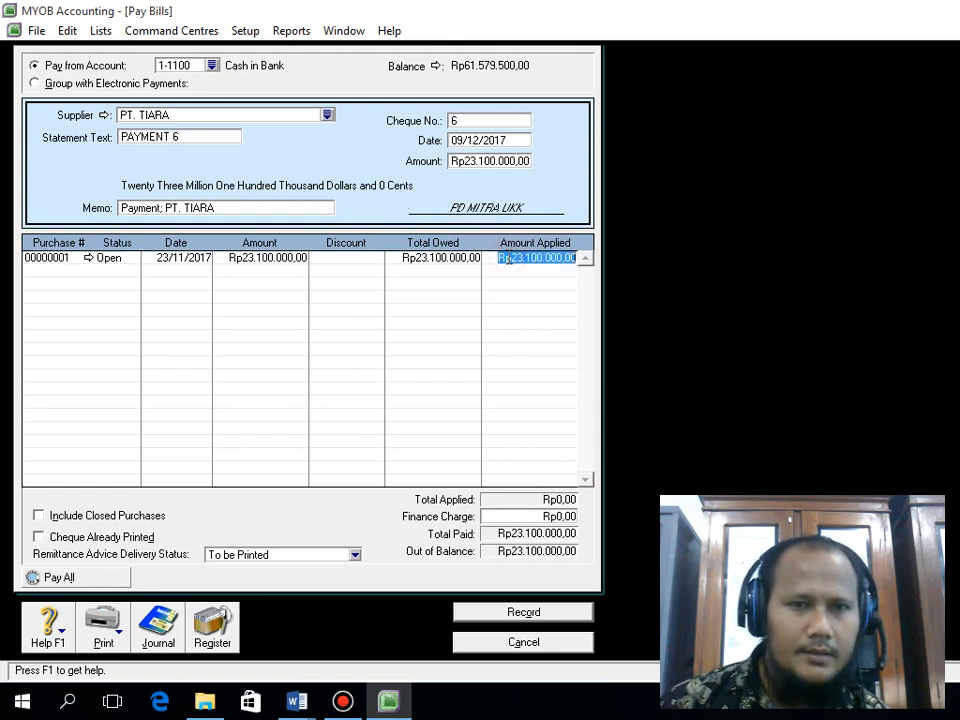
pyautogui.press('Tab')
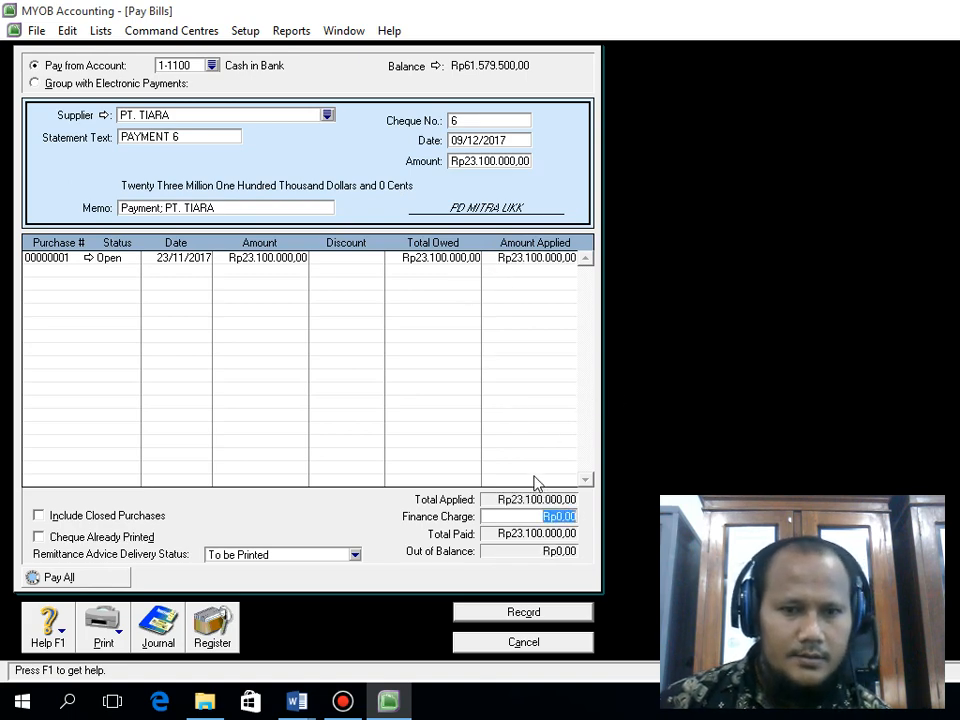
# Step: Preview the PT. TIARA payment's journal recap, record the payment and close the Pay Bills window
pyautogui.hotkey('ctrl', 'r')
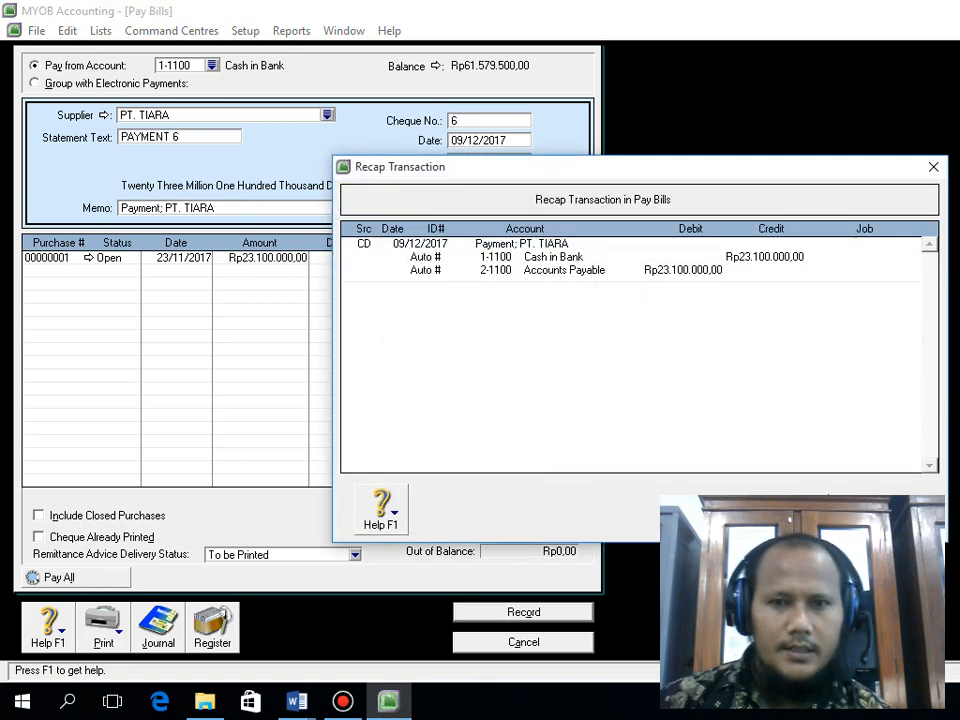
pyautogui.press('Escape')
pyautogui.click(520, 611)
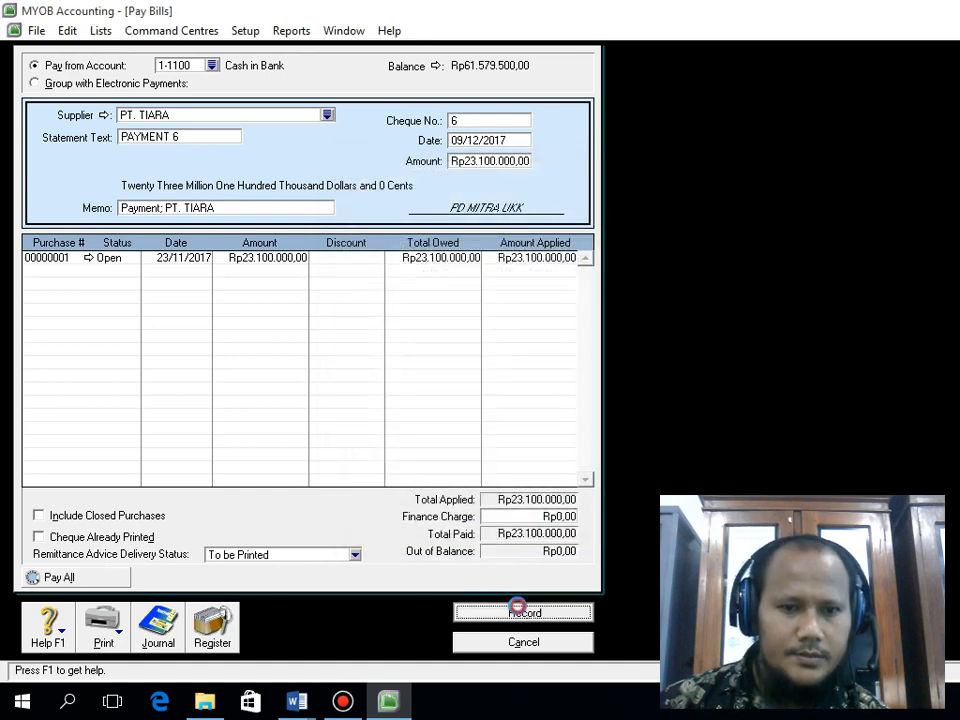
pyautogui.click(526, 641)
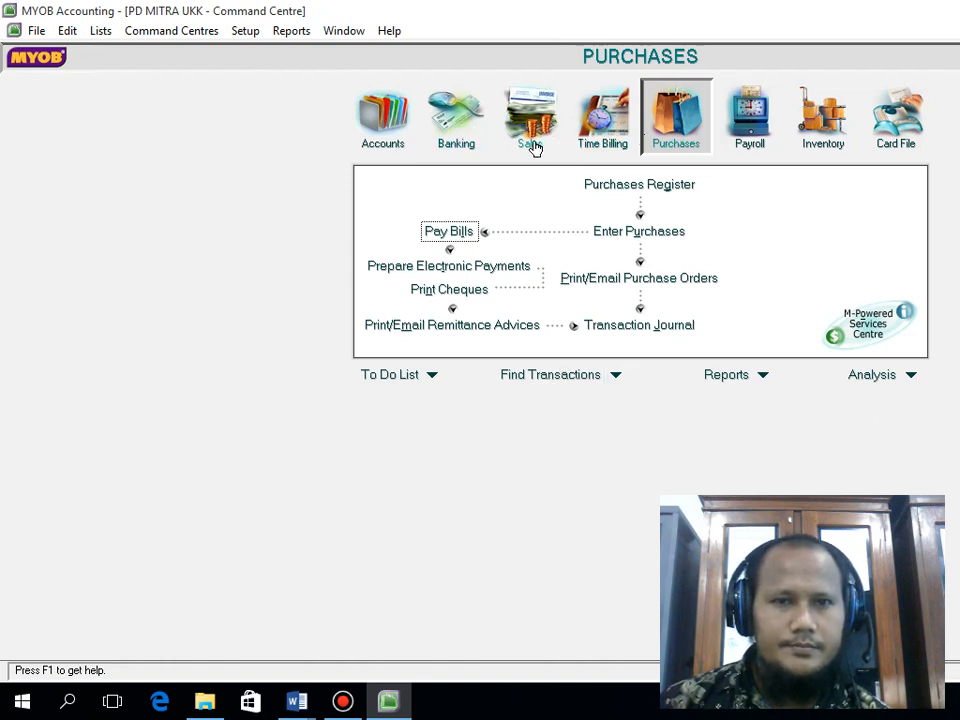
# Step: Start a new purchase bill without tax-inclusive pricing for supplier PT. PUTRI, dated 10/12/2017
pyautogui.click(636, 233)
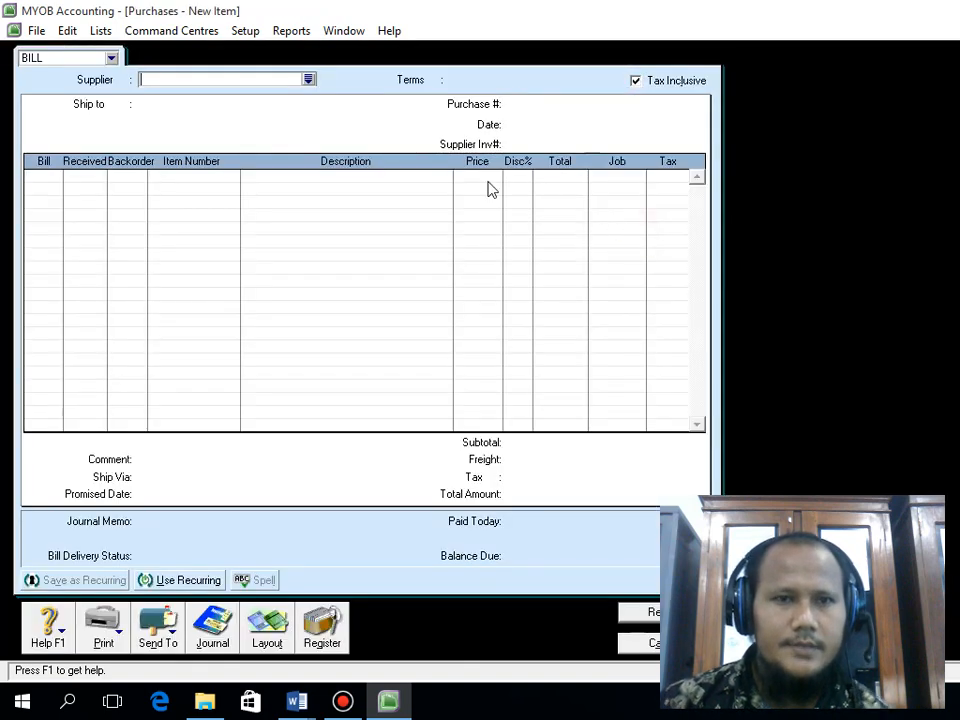
pyautogui.click(645, 82)
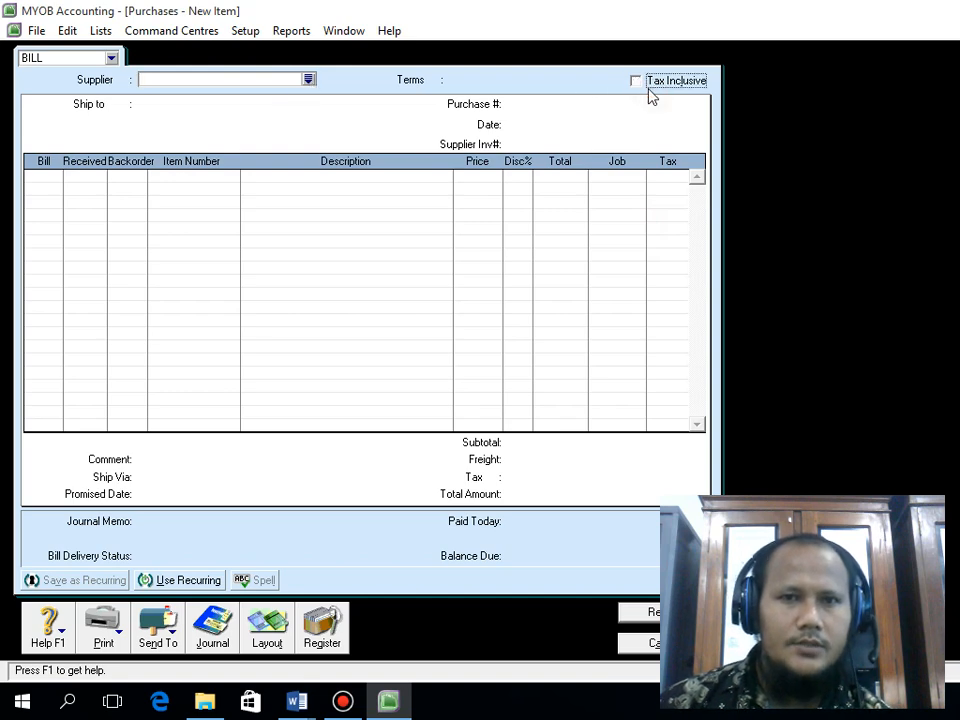
pyautogui.click(309, 80)
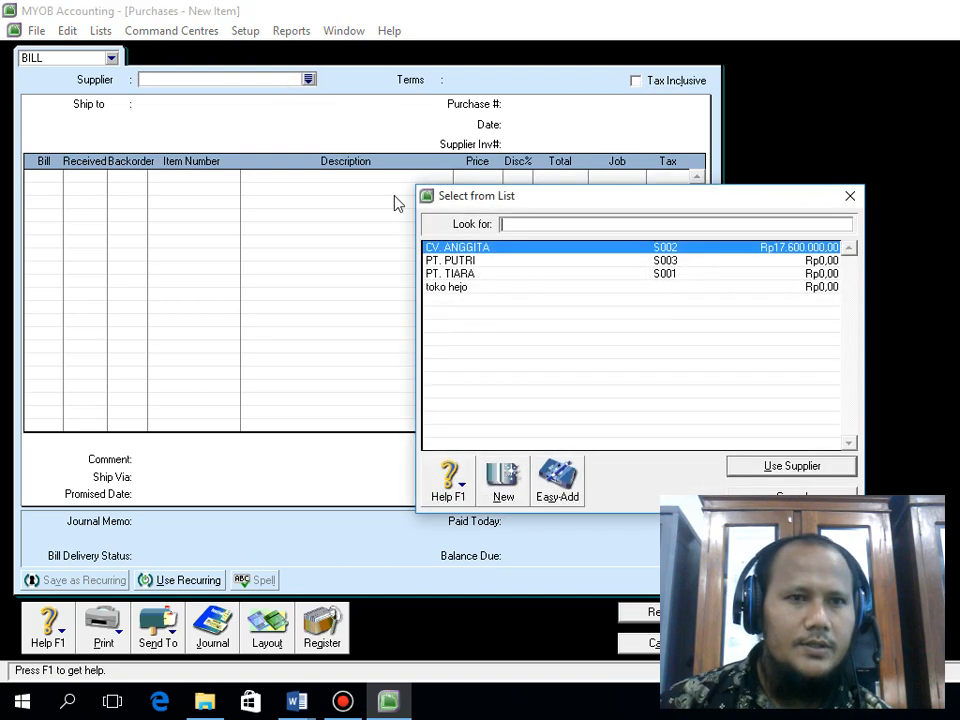
pyautogui.click(455, 262)
pyautogui.click(790, 466)
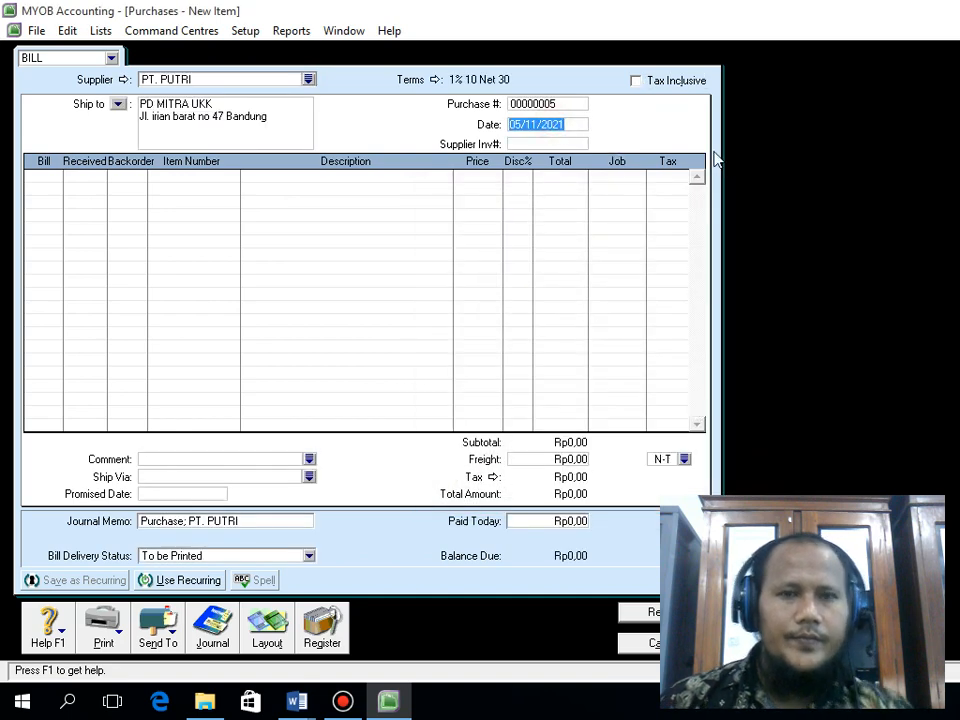
pyautogui.write('10.12.17')
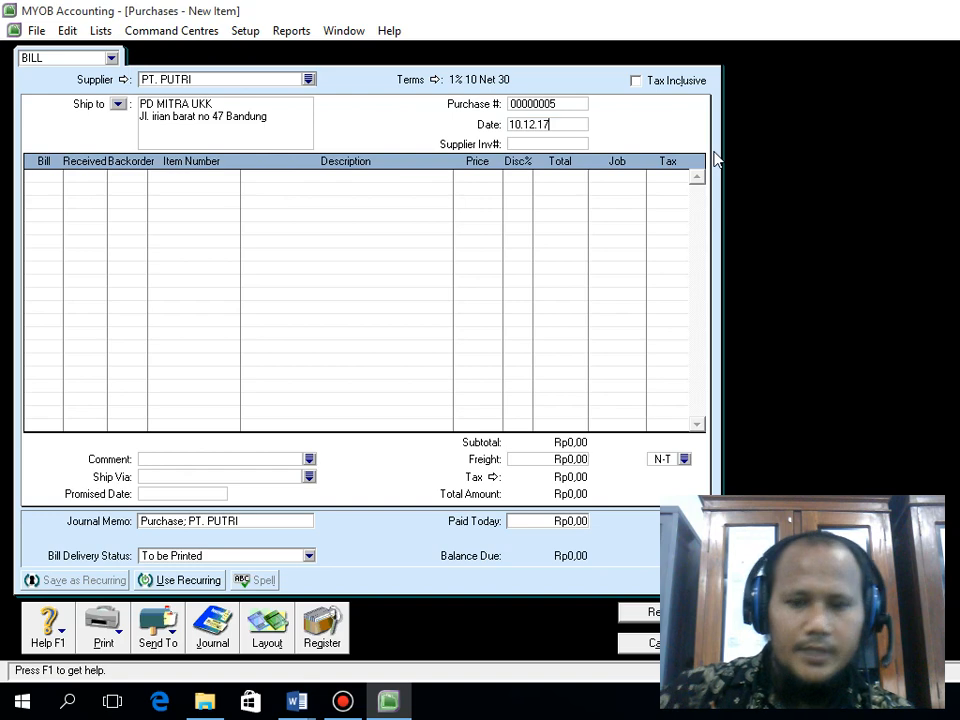
pyautogui.press('Tab')
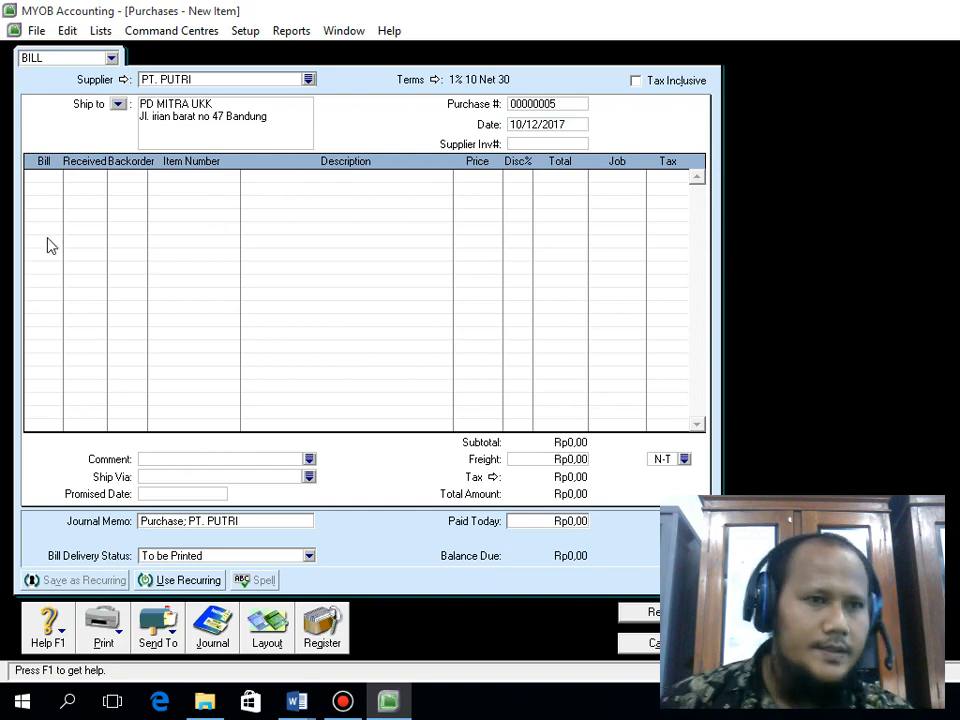
# Step: Add 11 units of item T1301C PORTEGE-M300 at a price of 16000000 as the bill's first line
pyautogui.click(50, 180)
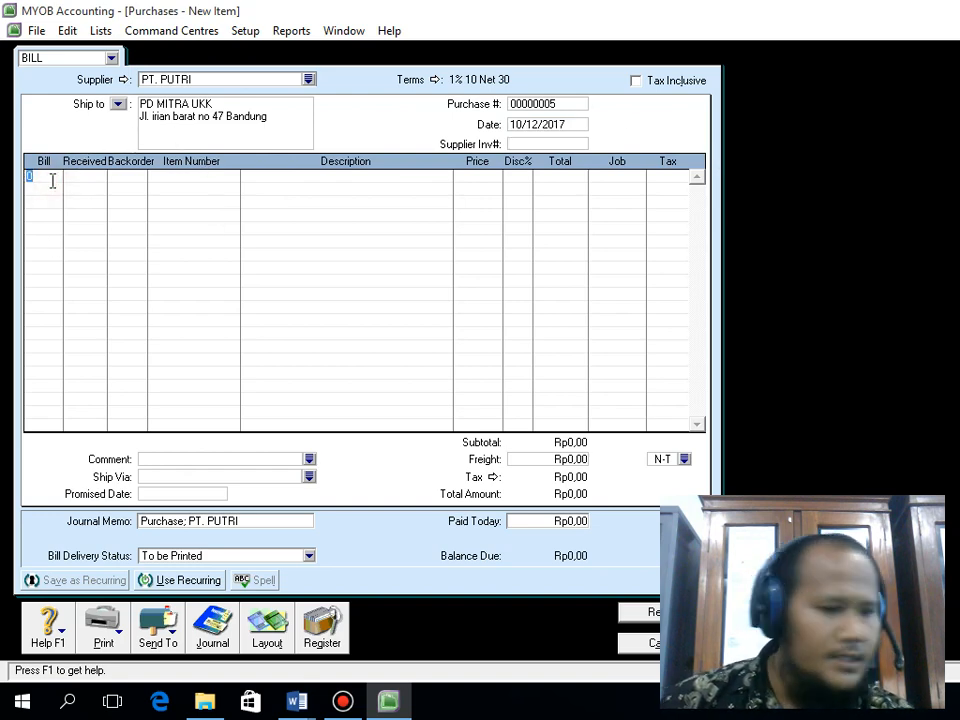
pyautogui.press('Tab')
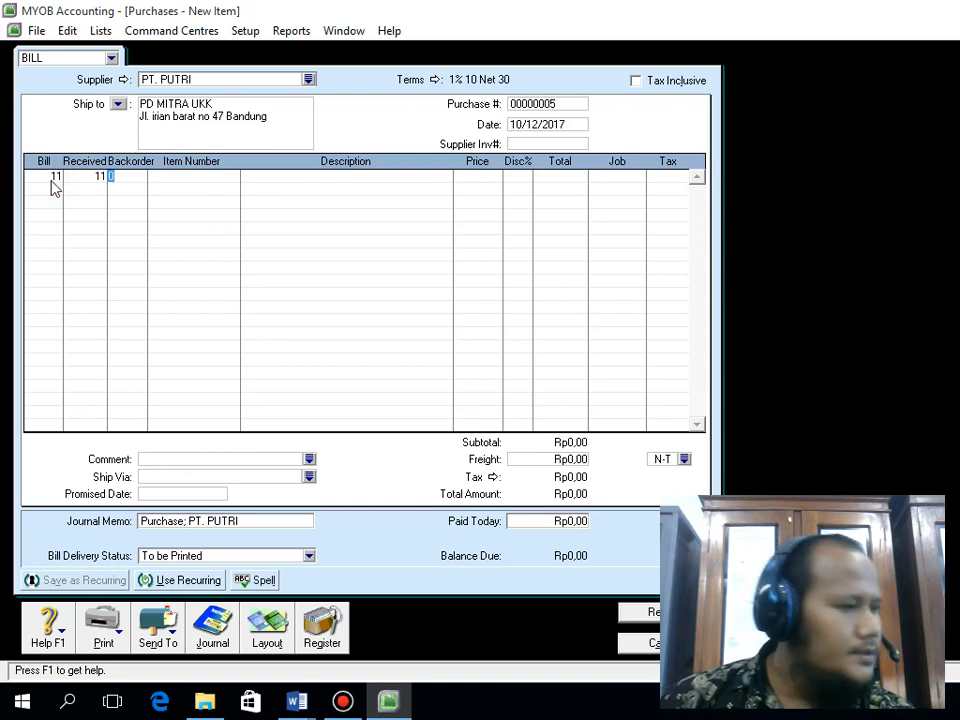
pyautogui.press('Tab')
pyautogui.press('Tab')
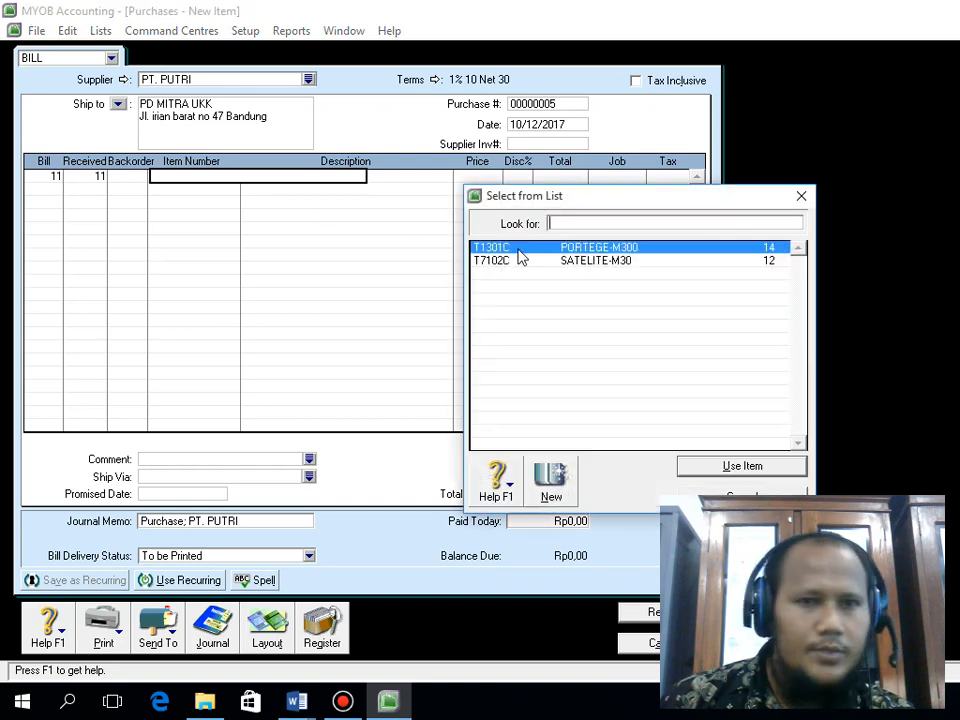
pyautogui.click(709, 467)
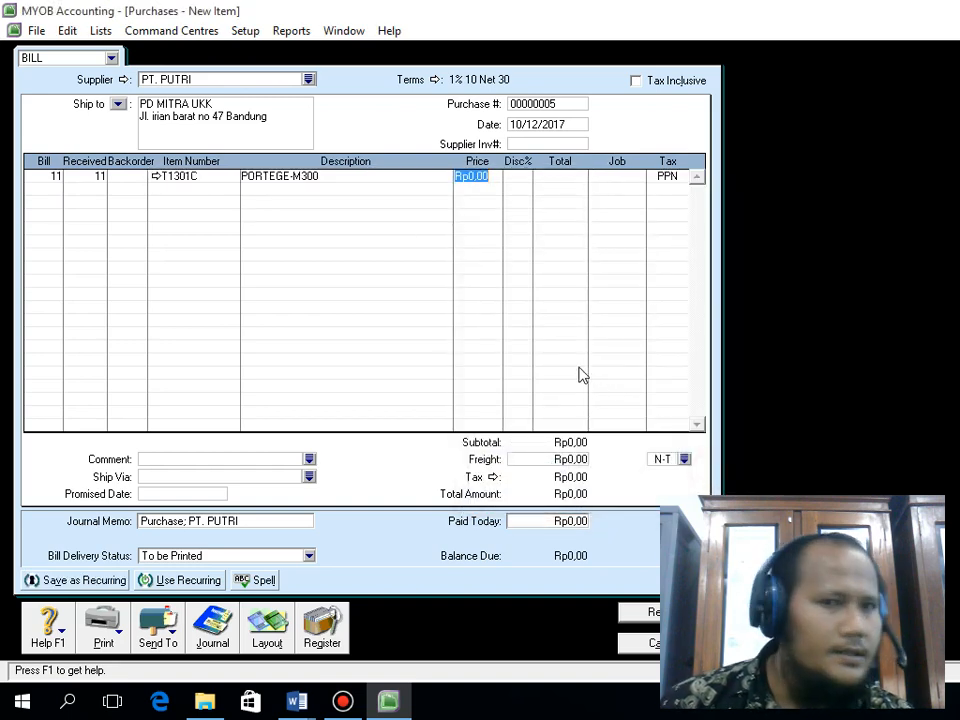
pyautogui.write('16')
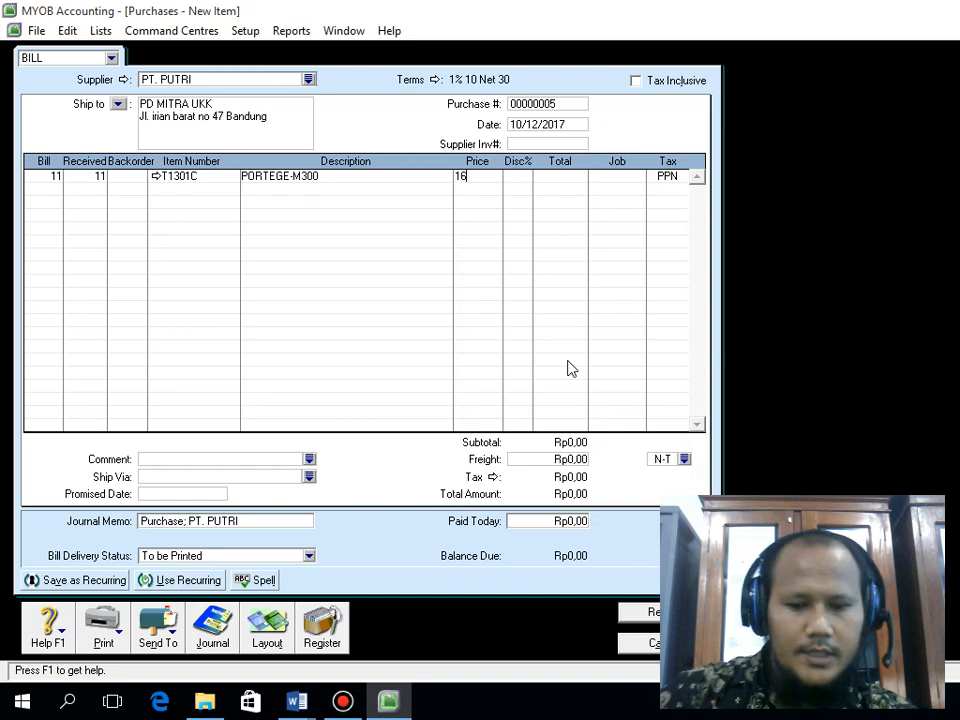
pyautogui.write('000000')
pyautogui.press('Tab')
pyautogui.press('Tab')
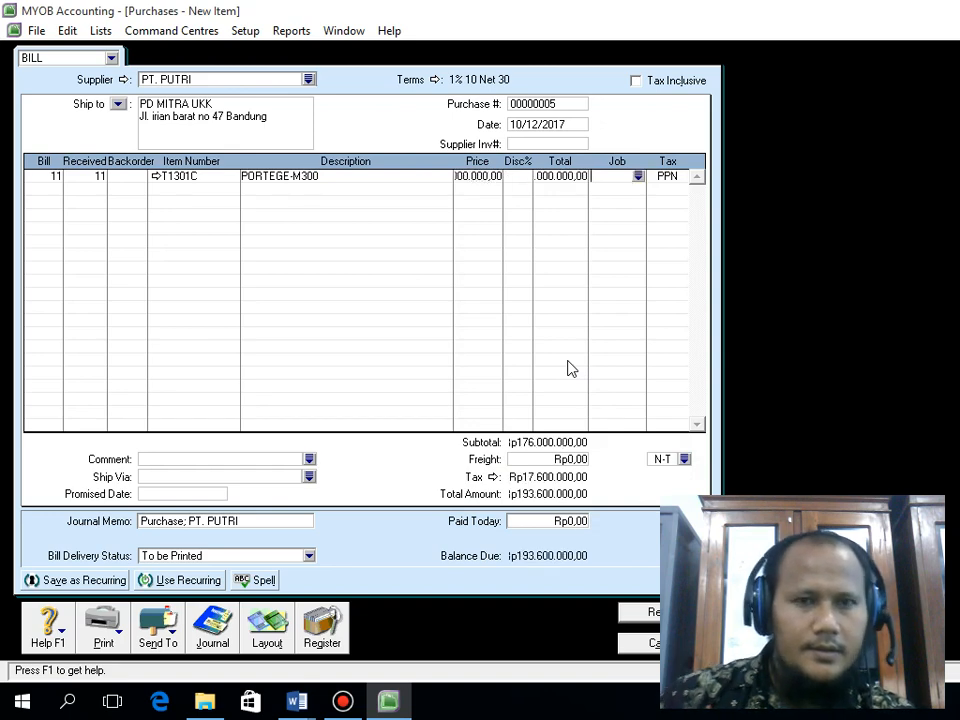
pyautogui.press('Tab')
pyautogui.press('Tab')
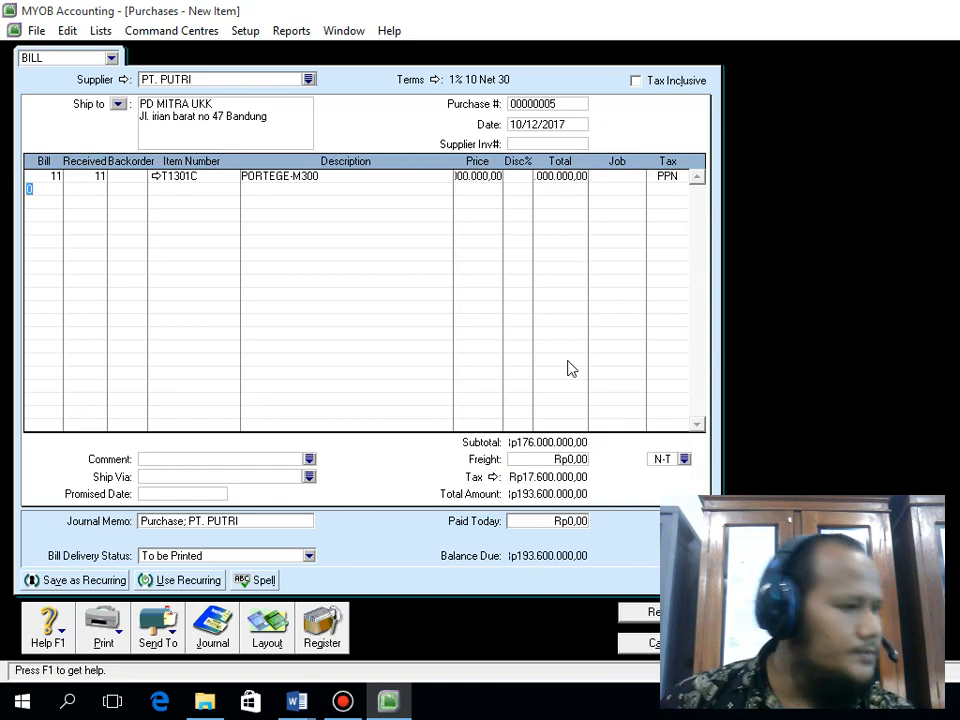
# Step: Add 8 units of item T7102C SATELITE-M30 at a price of 12500000 as the bill's second line
pyautogui.press('Tab')
pyautogui.press('Tab')
pyautogui.press('Tab')
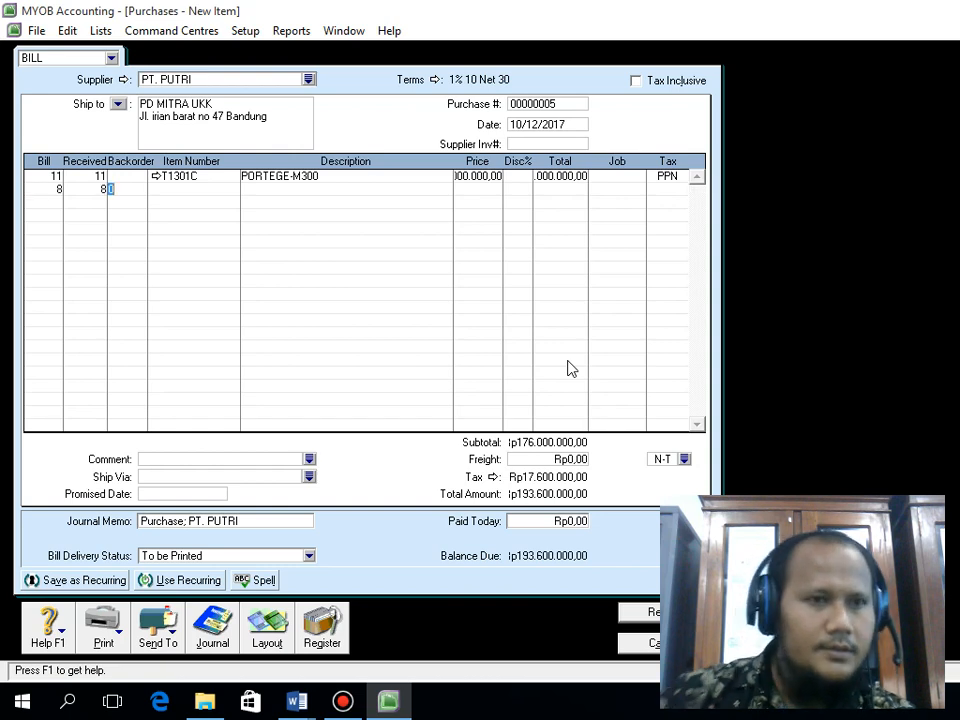
pyautogui.click(617, 261)
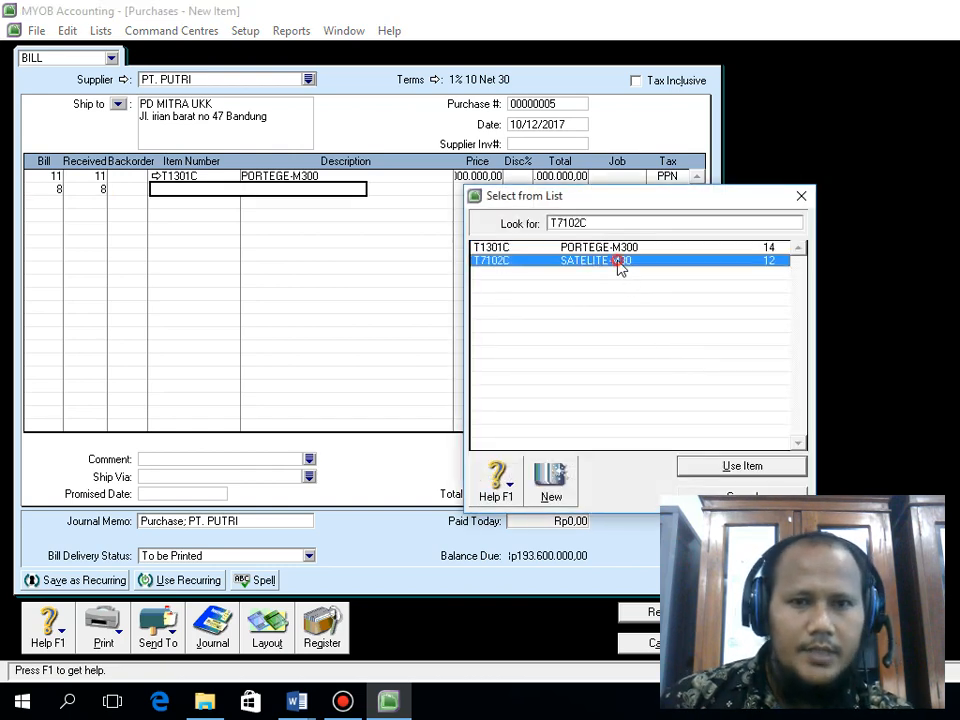
pyautogui.click(740, 466)
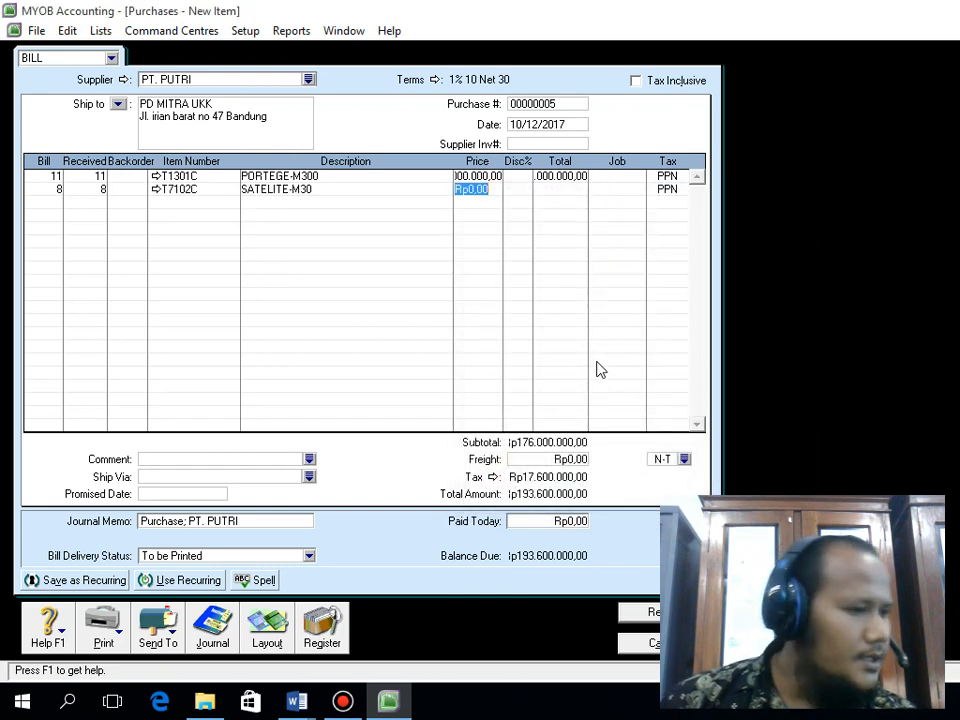
pyautogui.write('12500000')
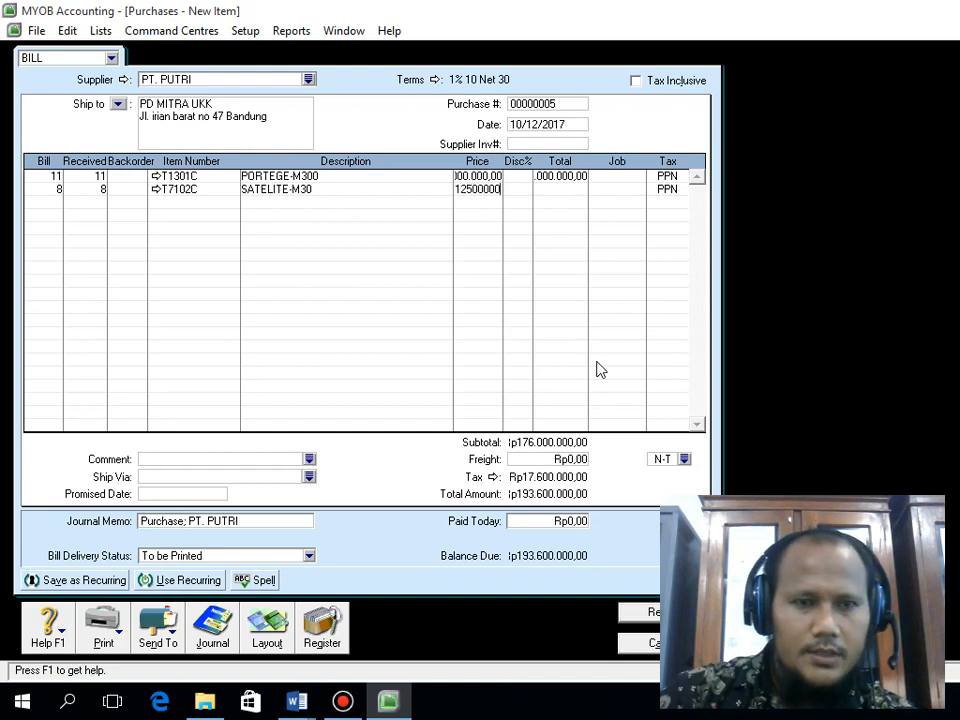
pyautogui.press('Tab')
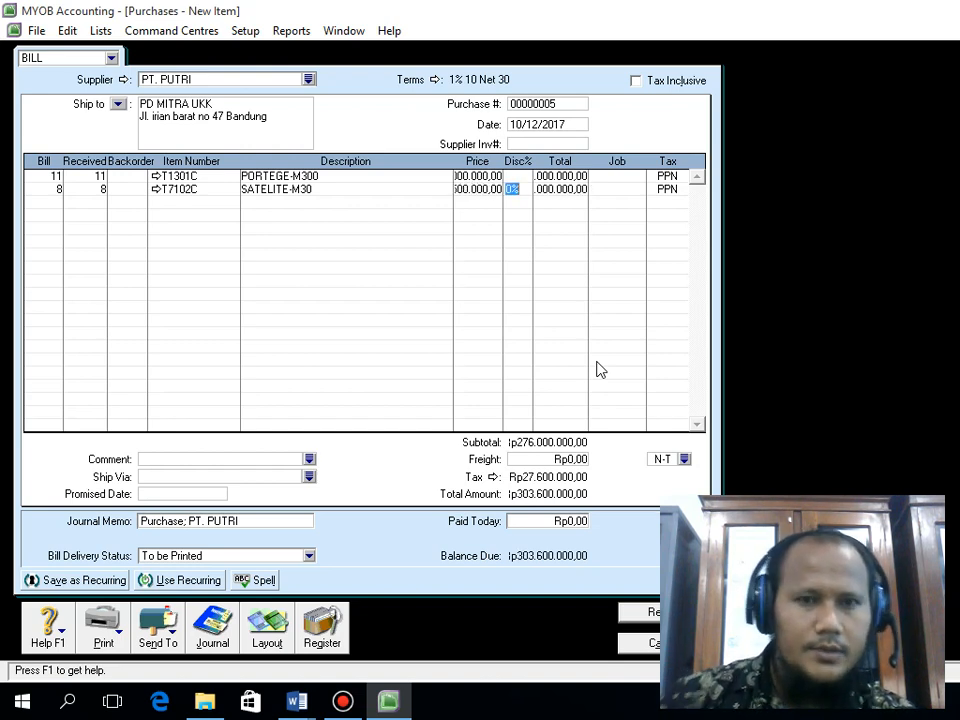
# Step: Set the freight on the PT. PUTRI bill to 1000000
pyautogui.click(553, 460)
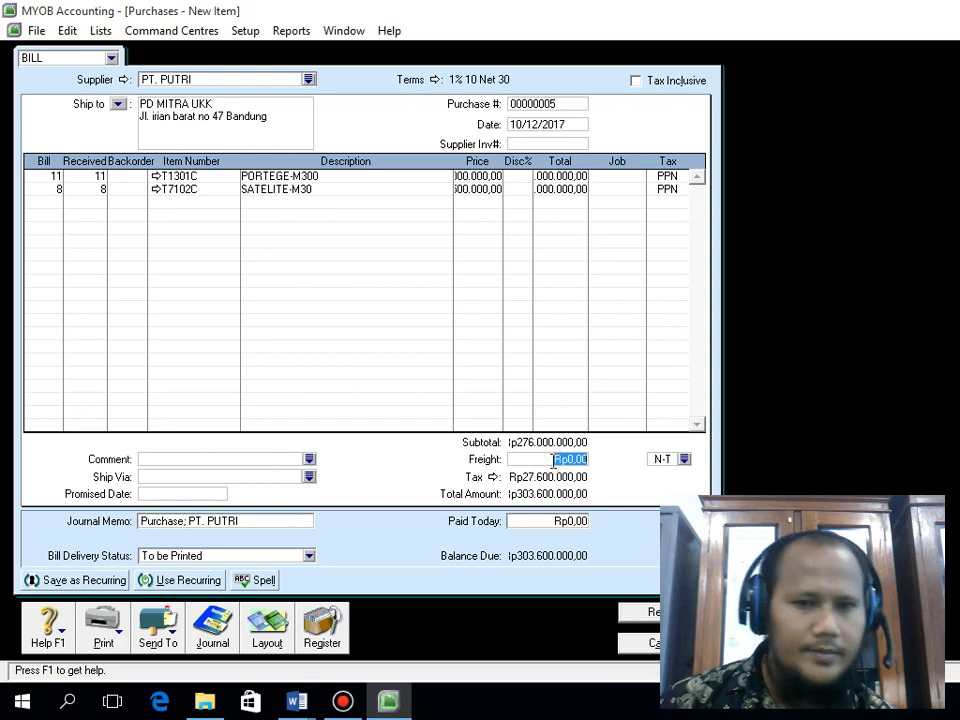
pyautogui.write('1.0')
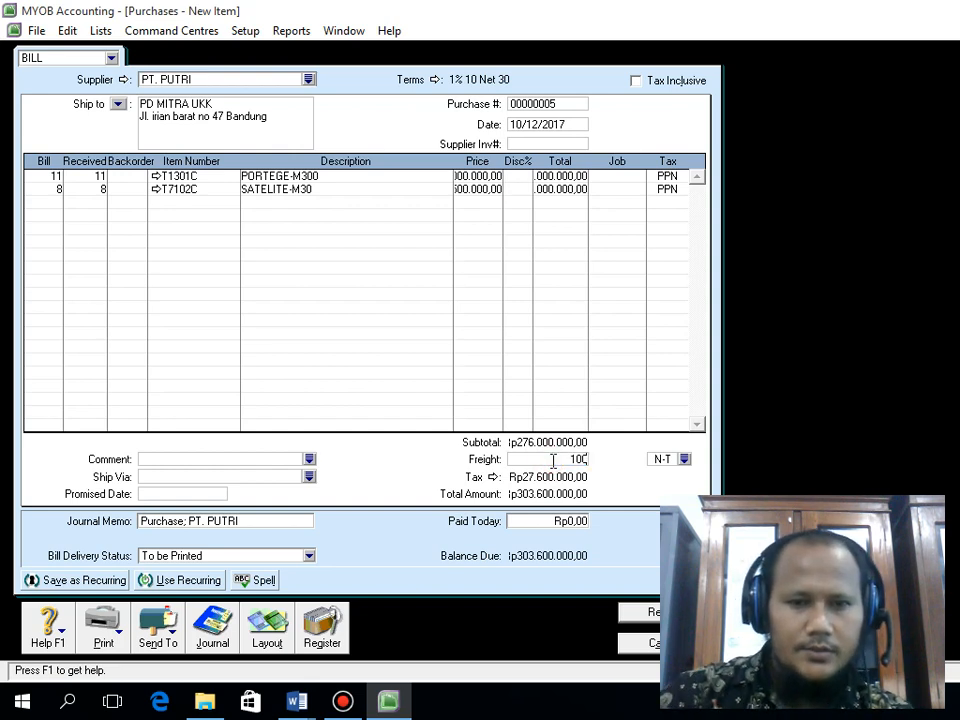
pyautogui.write('00.000')
pyautogui.press('Tab')
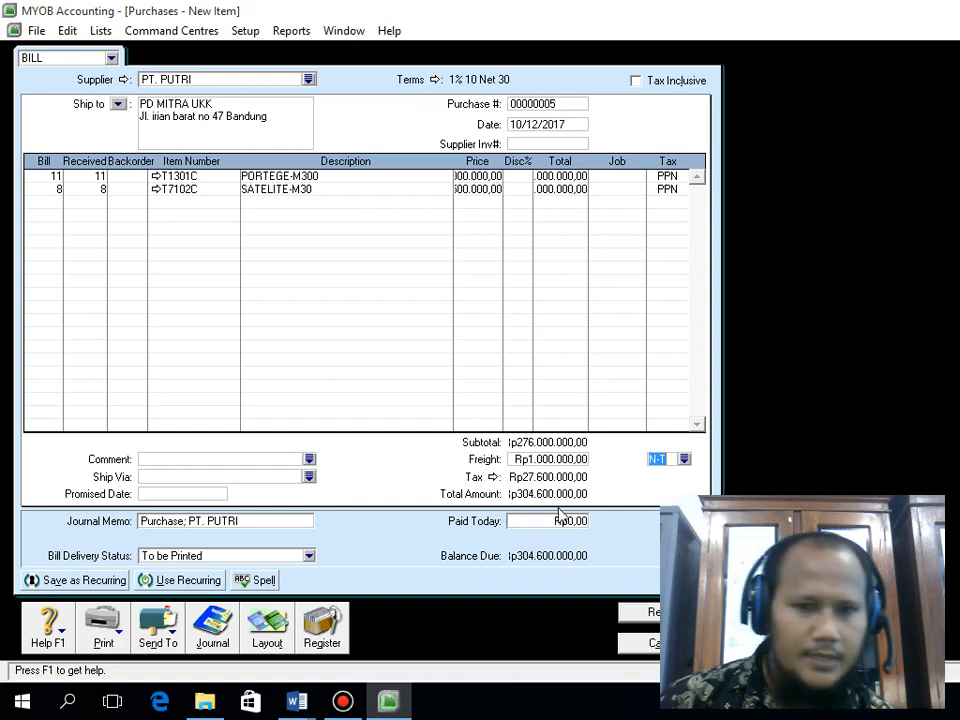
# Step: Preview the PT. PUTRI bill's journal recap, record it without changing the tax code and close the purchase window
pyautogui.hotkey('ctrl', 'r')
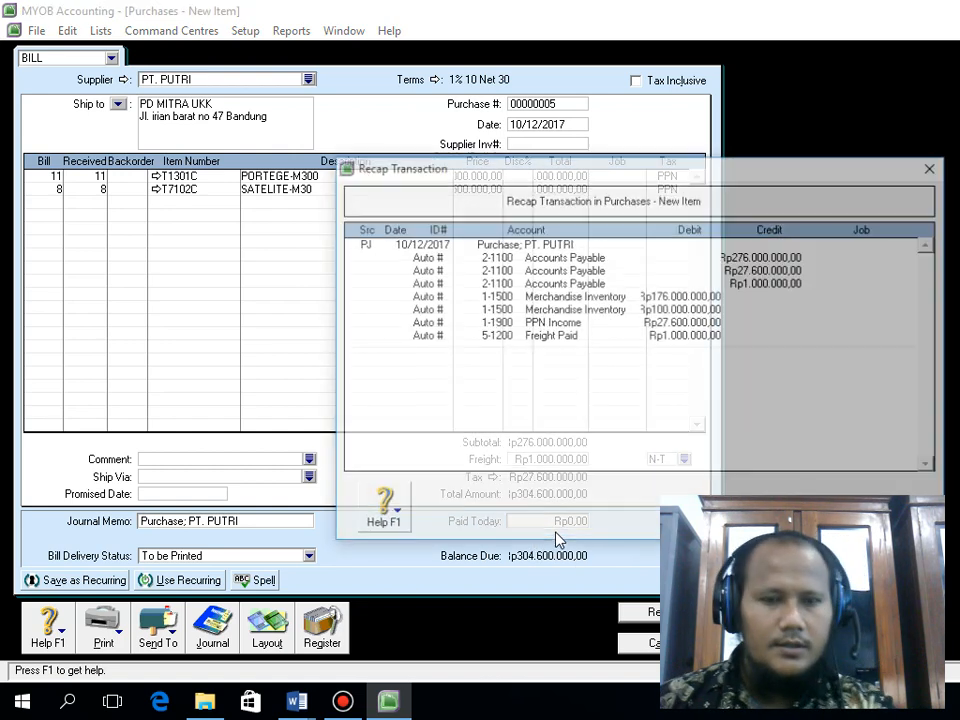
pyautogui.press('Escape')
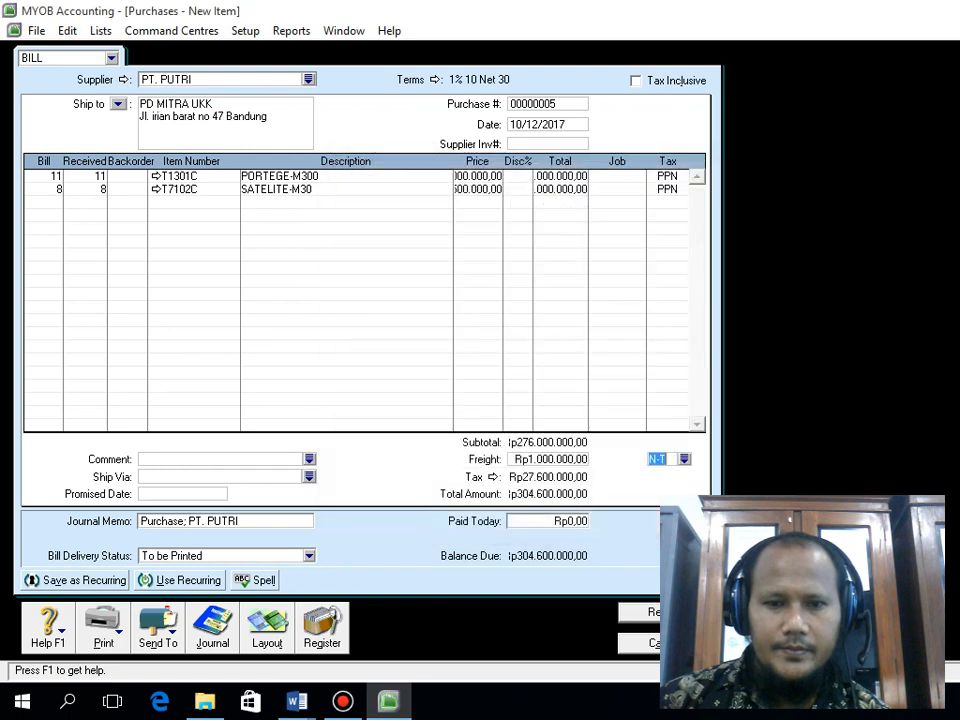
pyautogui.click(666, 612)
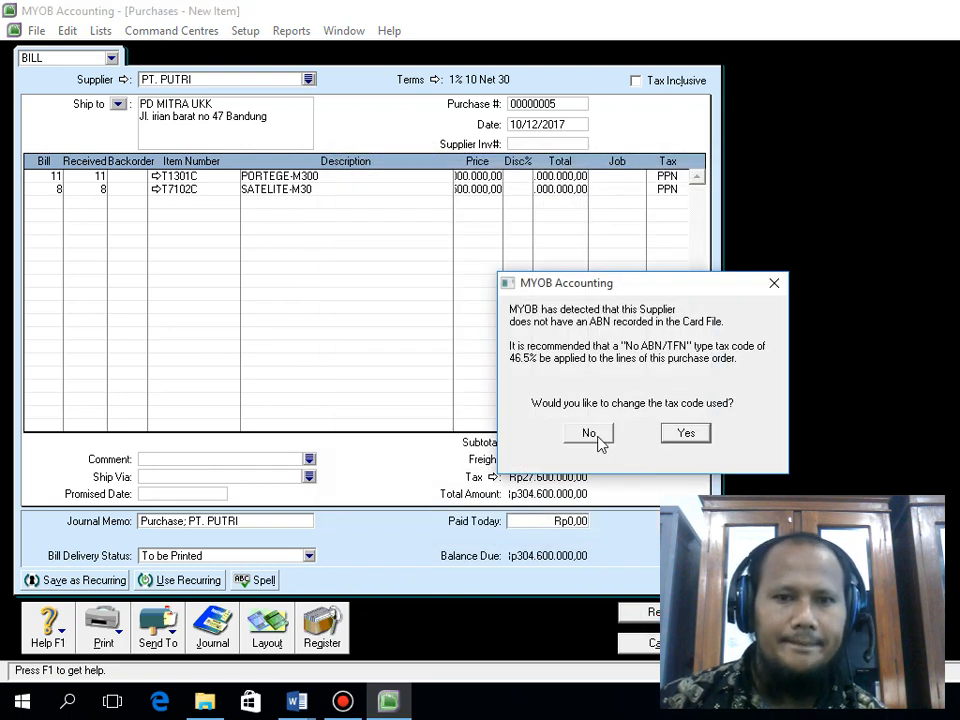
pyautogui.click(598, 433)
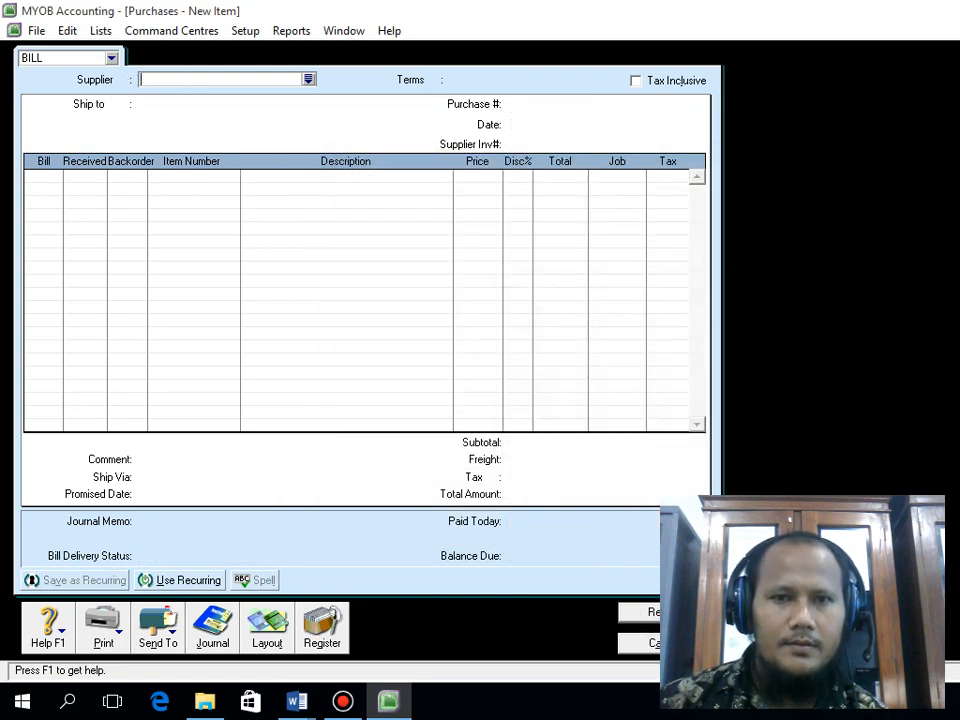
pyautogui.press('Escape')
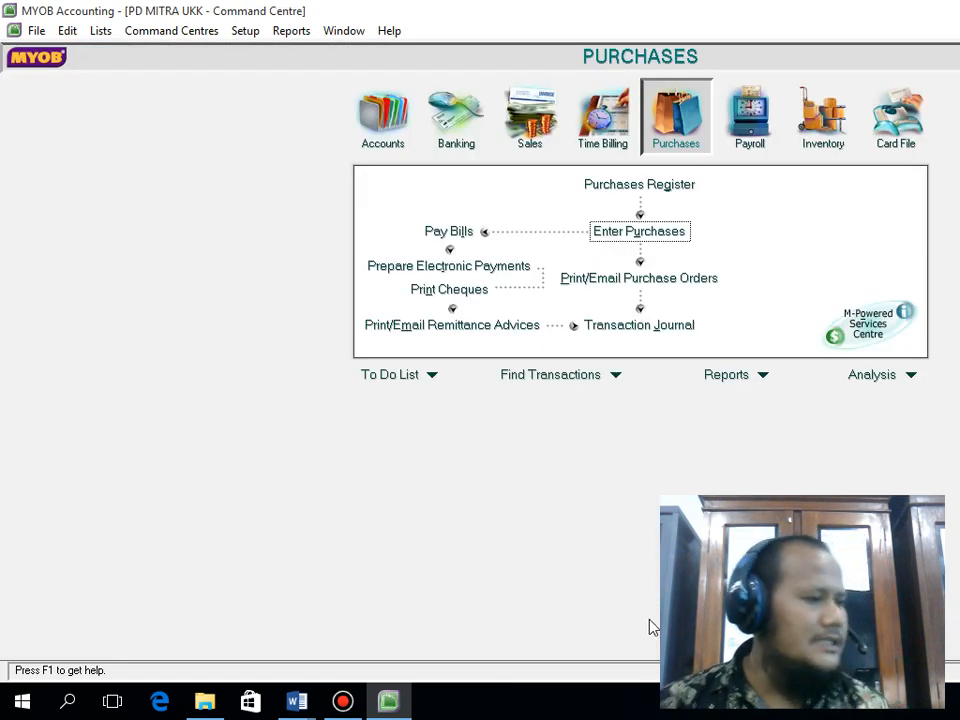
# Step: Start another purchase bill for supplier PT. PUTRI and date it 11/12/2017
pyautogui.click(617, 234)
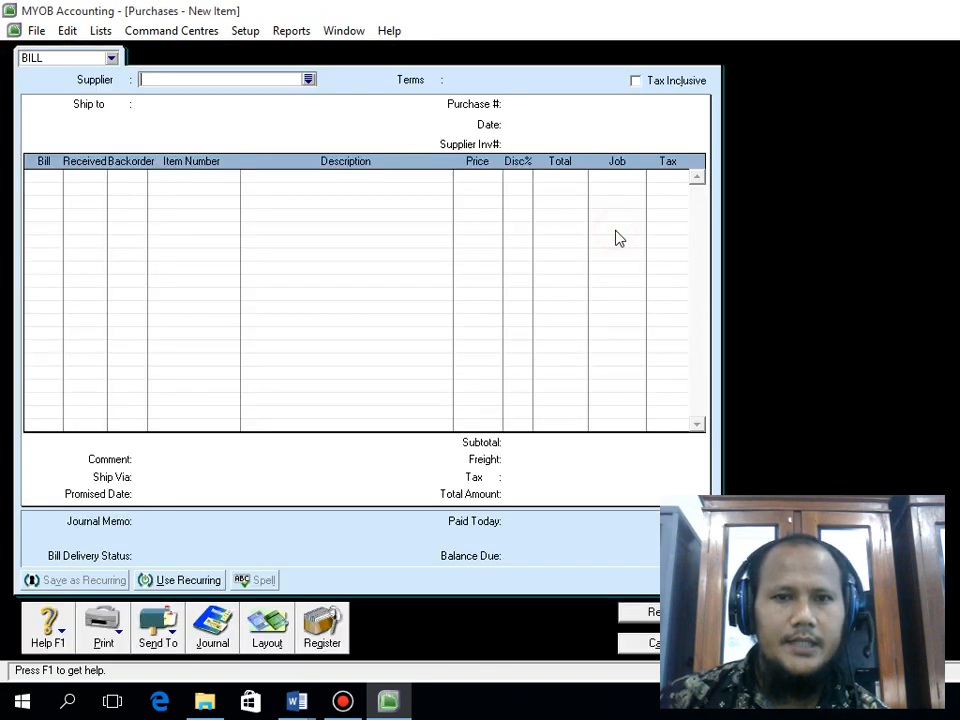
pyautogui.click(310, 79)
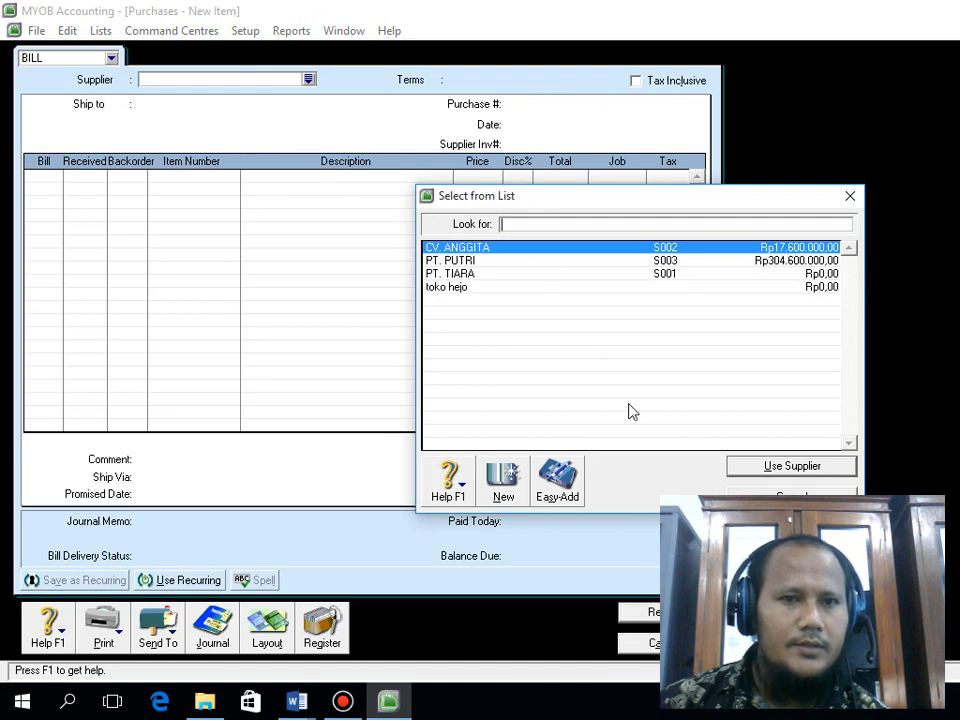
pyautogui.press('Escape')
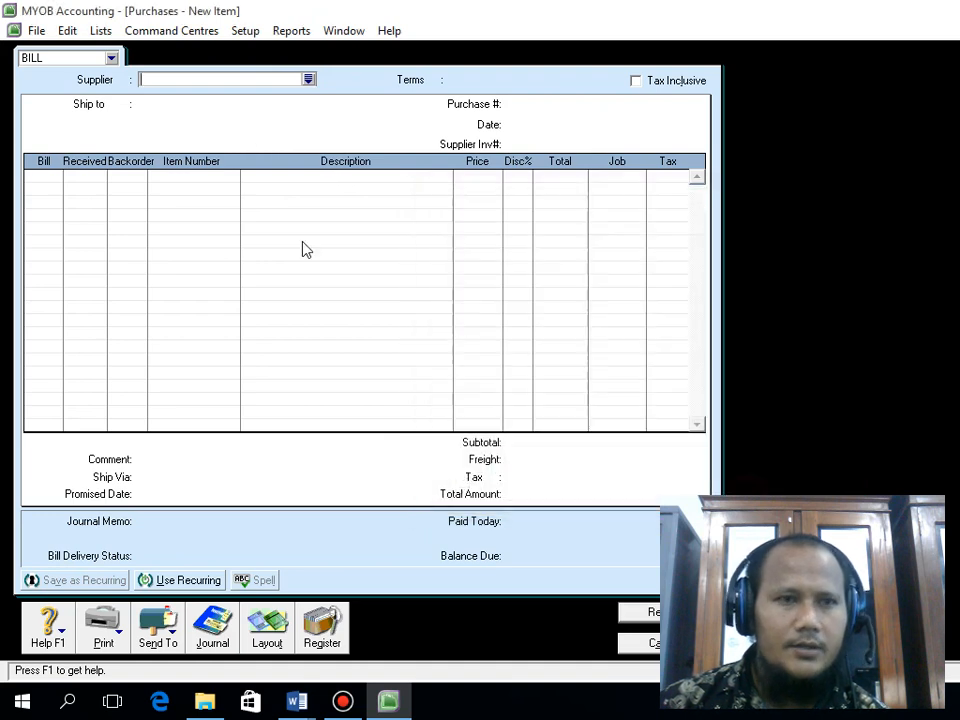
pyautogui.click(111, 58)
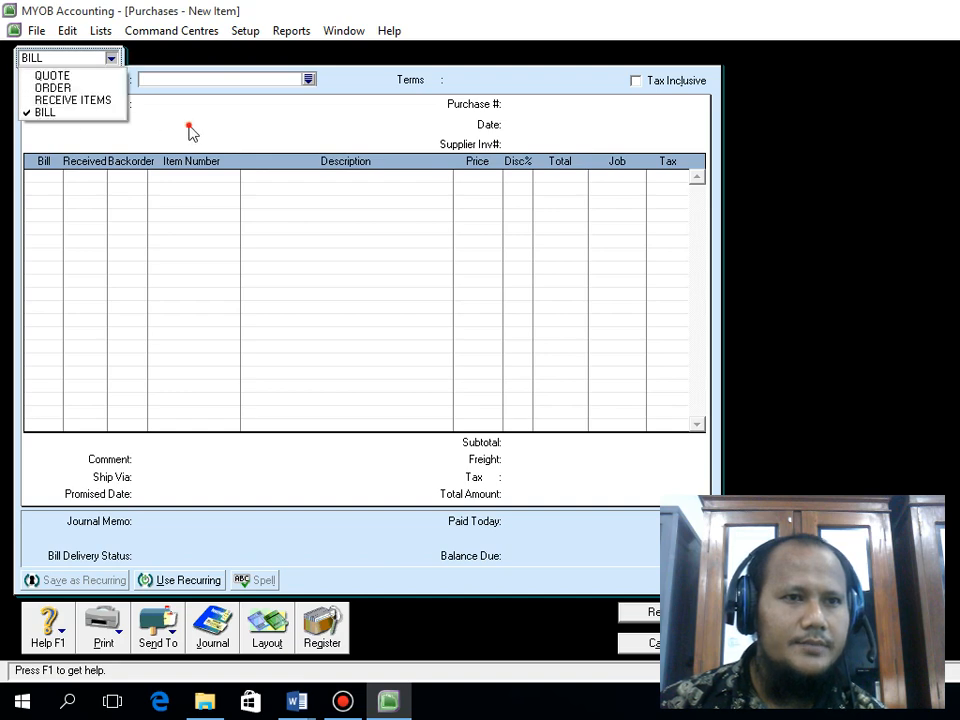
pyautogui.click(309, 79)
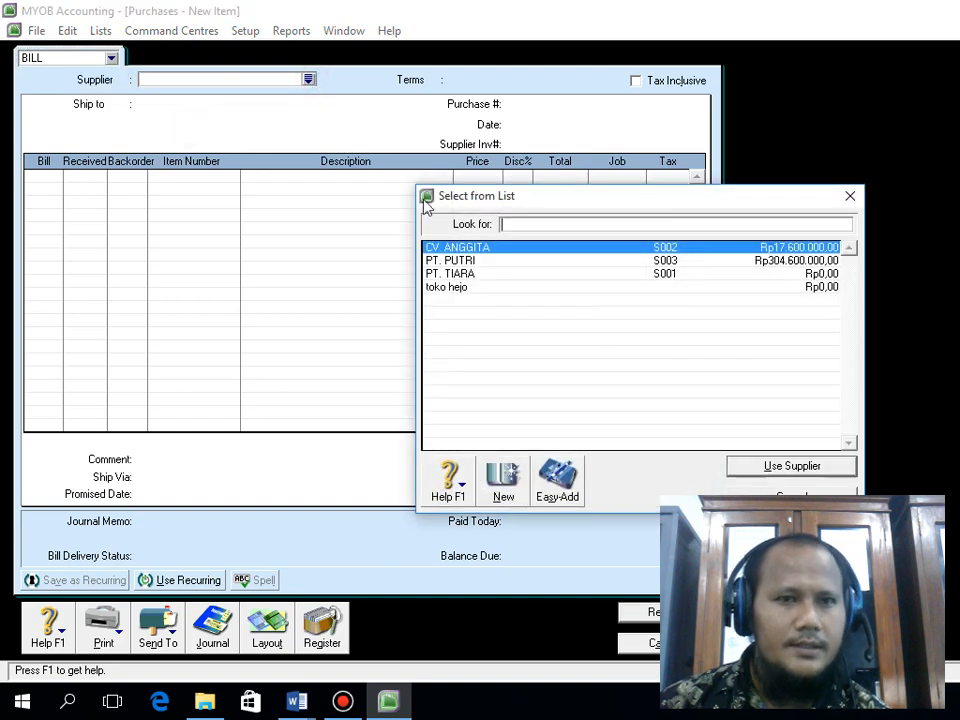
pyautogui.click(484, 261)
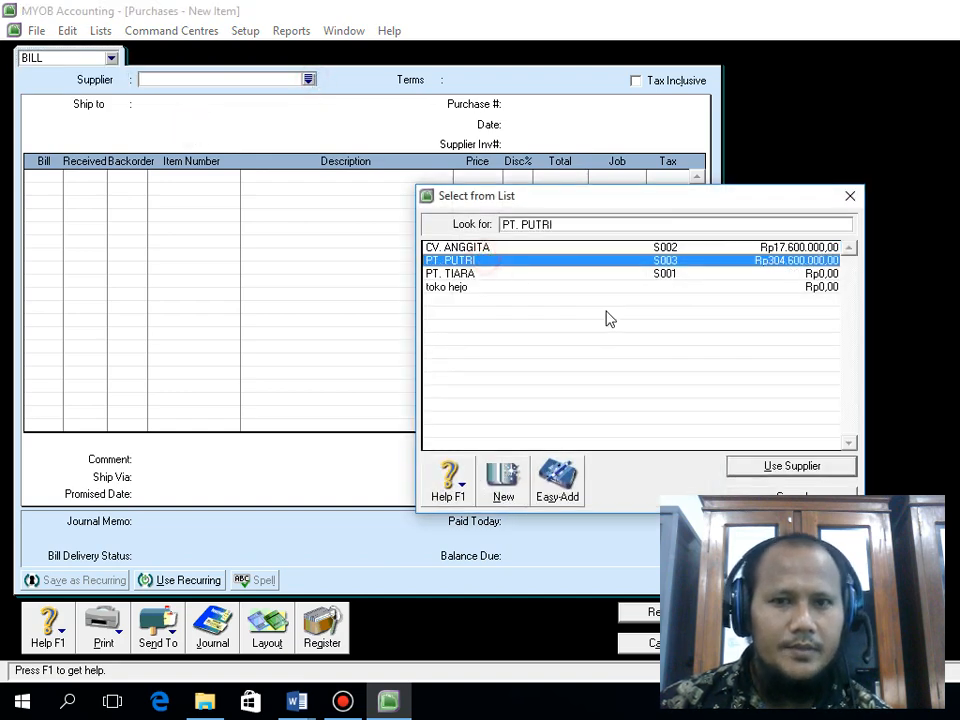
pyautogui.click(745, 464)
pyautogui.click(519, 126)
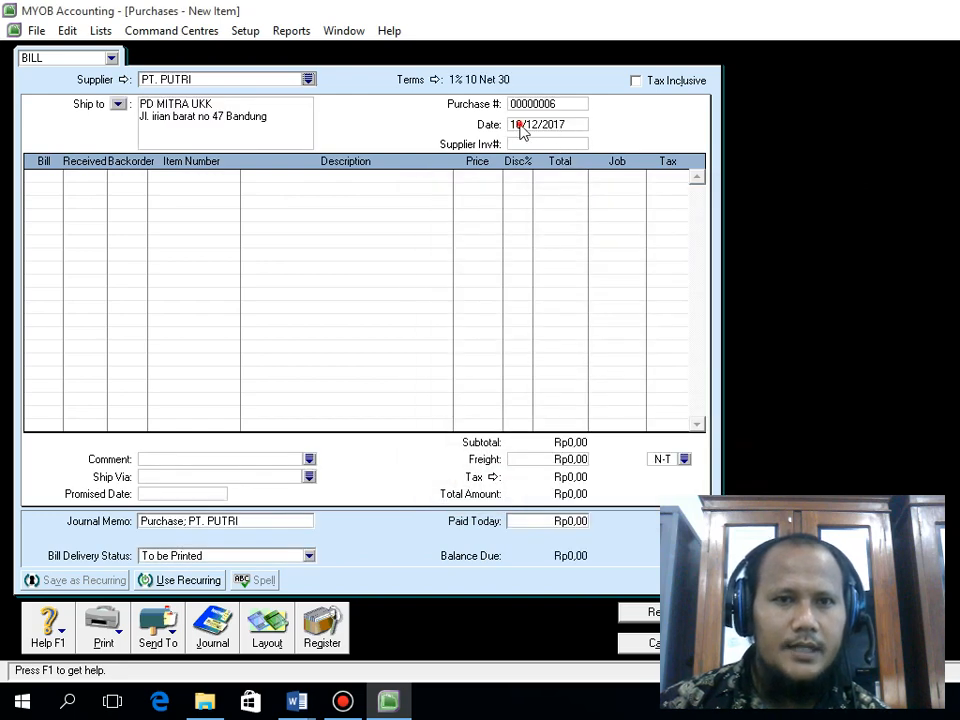
pyautogui.click(519, 125)
pyautogui.press('BackSpace')
pyautogui.write('1')
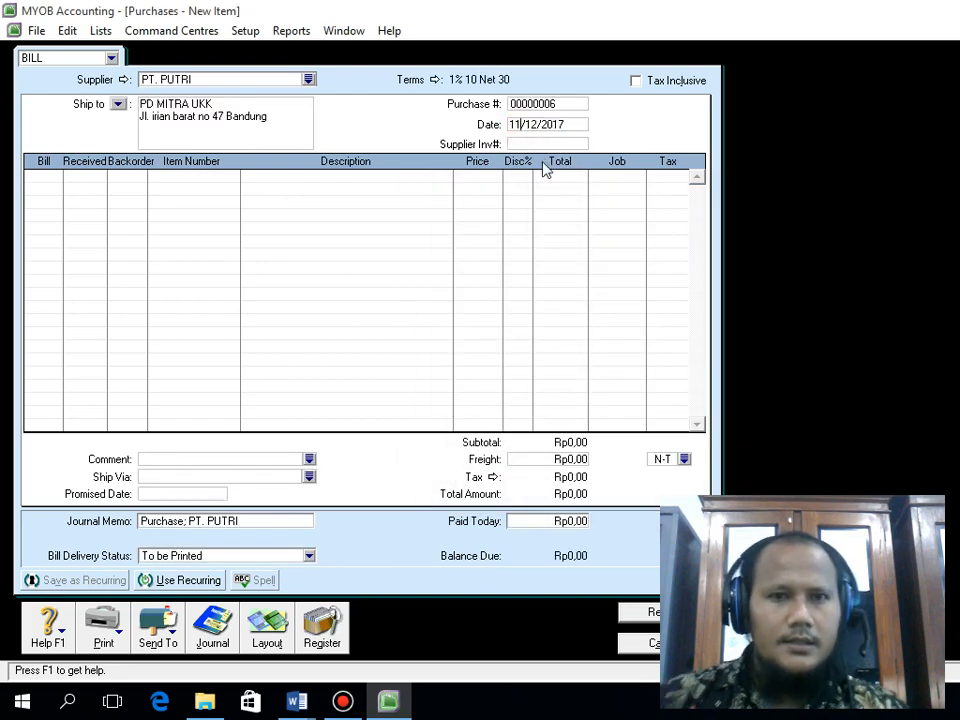
# Step: Enter a return line of -1 unit of item T1301C PORTEGE-M300, keeping its default price
pyautogui.click(36, 175)
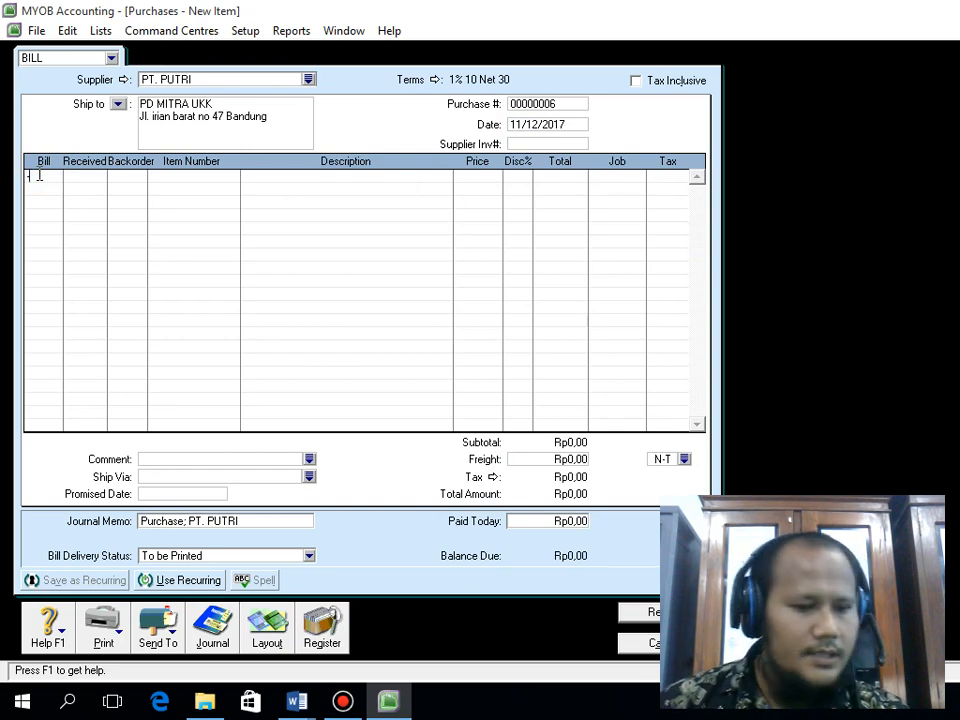
pyautogui.press('Tab')
pyautogui.press('Tab')
pyautogui.press('Tab')
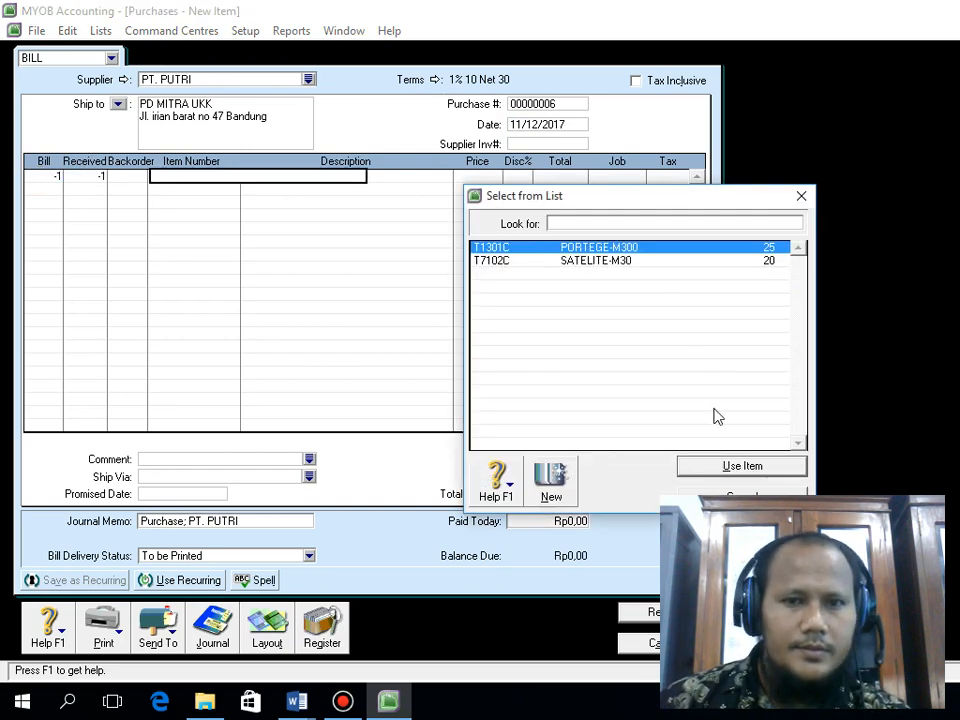
pyautogui.click(716, 473)
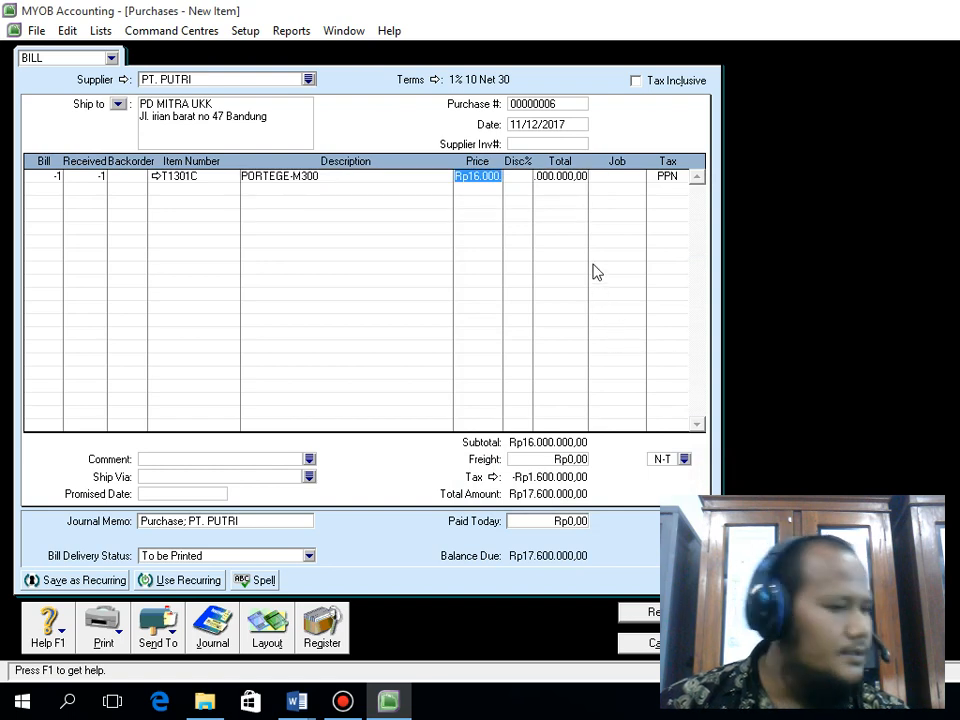
# Step: Enter a second return line of -2 units of item T7102C SATELITE-M30, keeping its default price
pyautogui.click(34, 186)
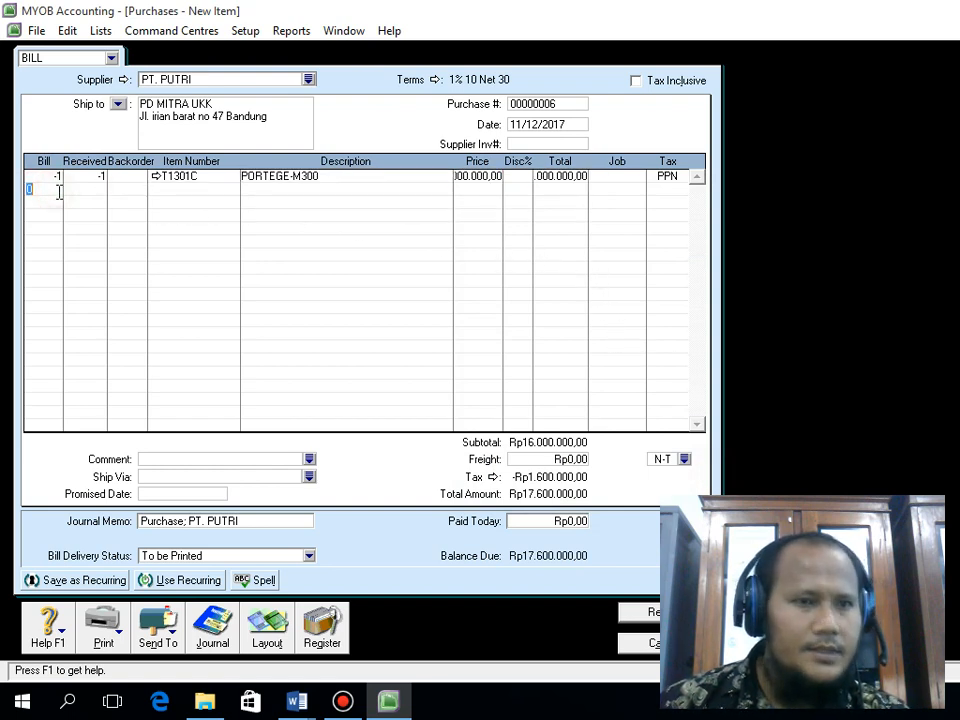
pyautogui.write('-2')
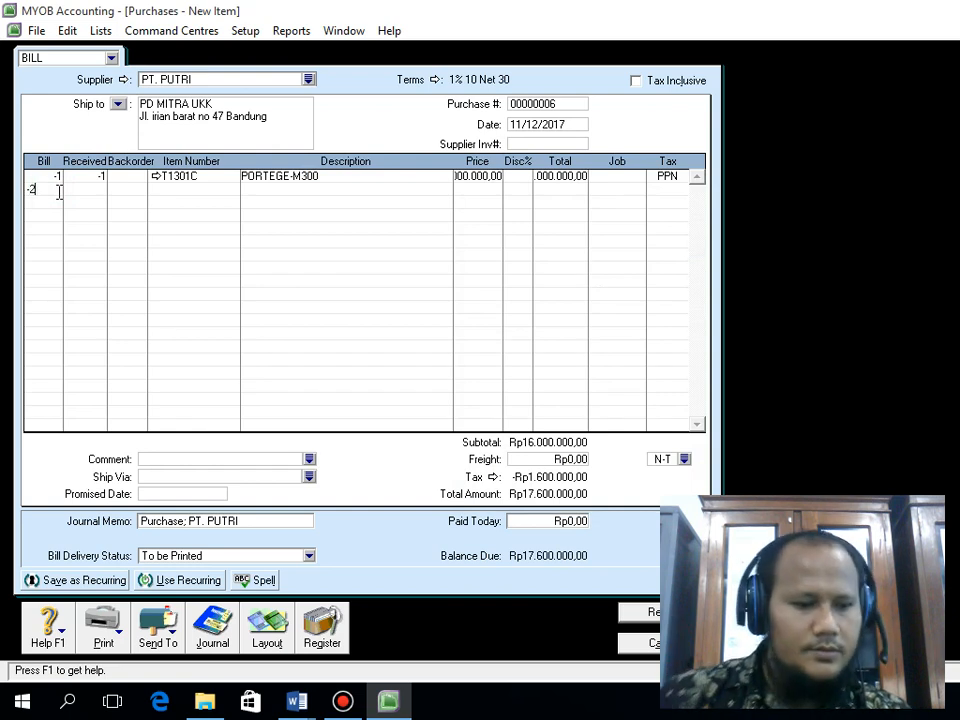
pyautogui.press('Tab')
pyautogui.press('Tab')
pyautogui.press('Tab')
pyautogui.click(591, 262)
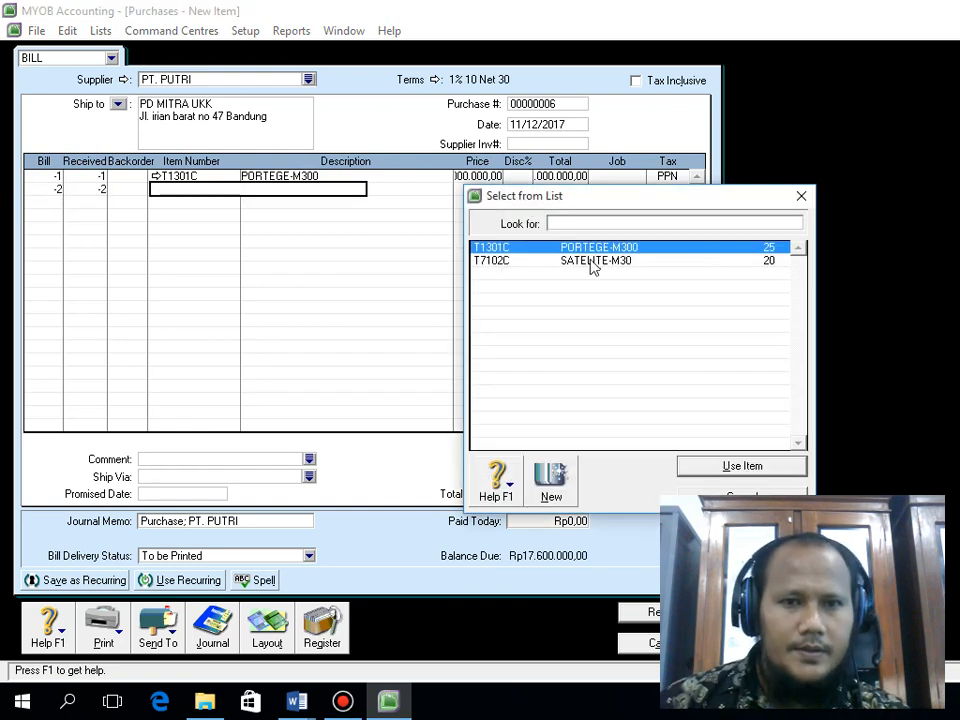
pyautogui.click(741, 466)
pyautogui.press('Tab')
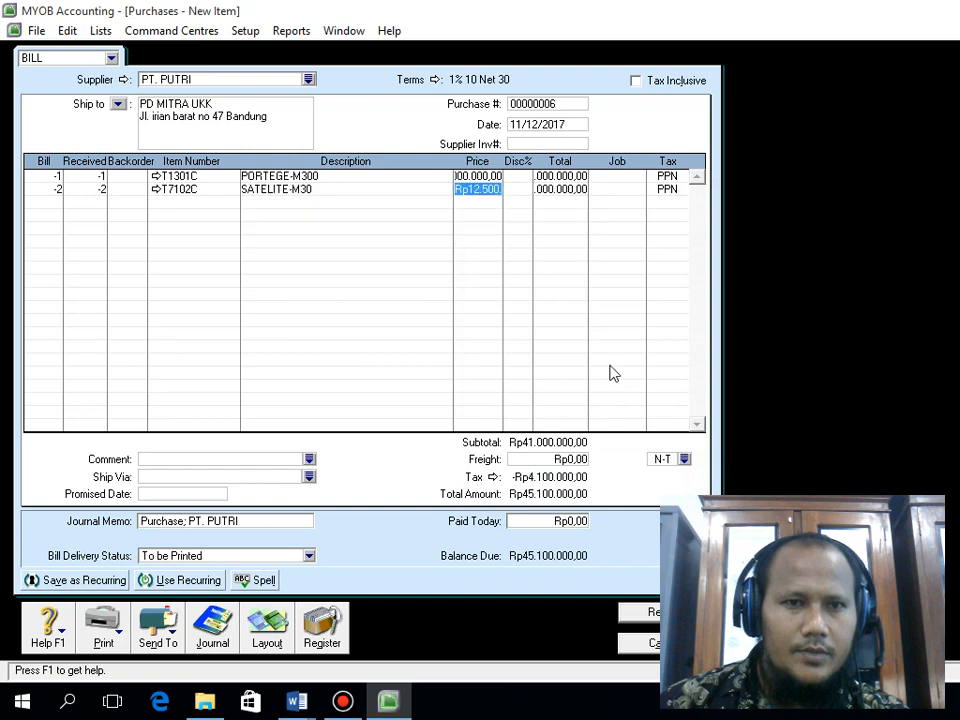
# Step: Preview the PT. PUTRI return's journal recap, record the return and close the purchase window
pyautogui.press('Tab')
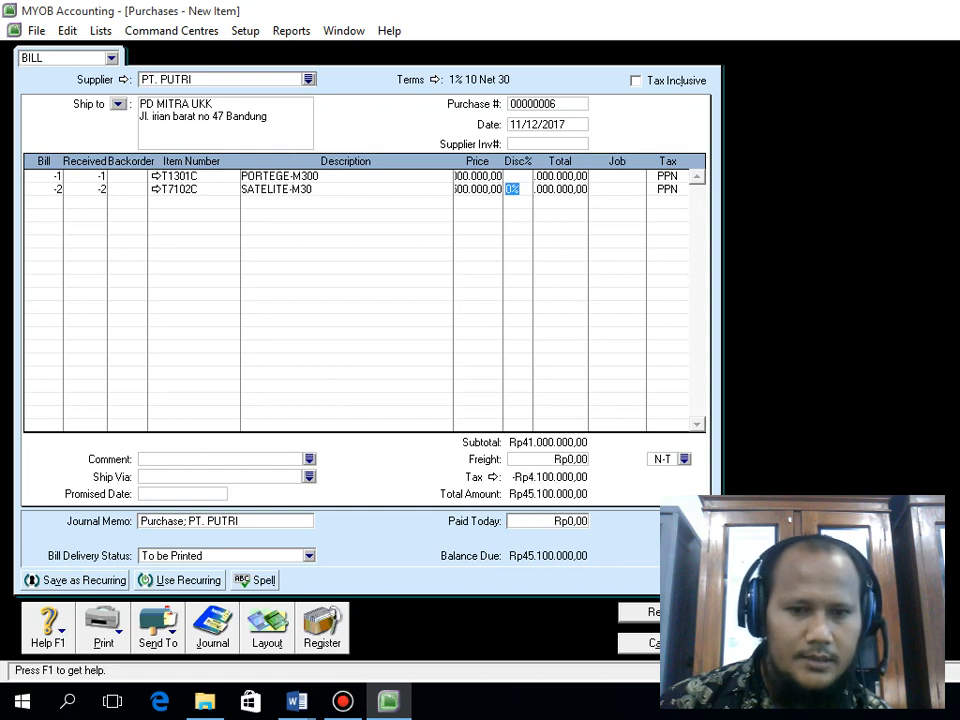
pyautogui.hotkey('ctrl', 'r')
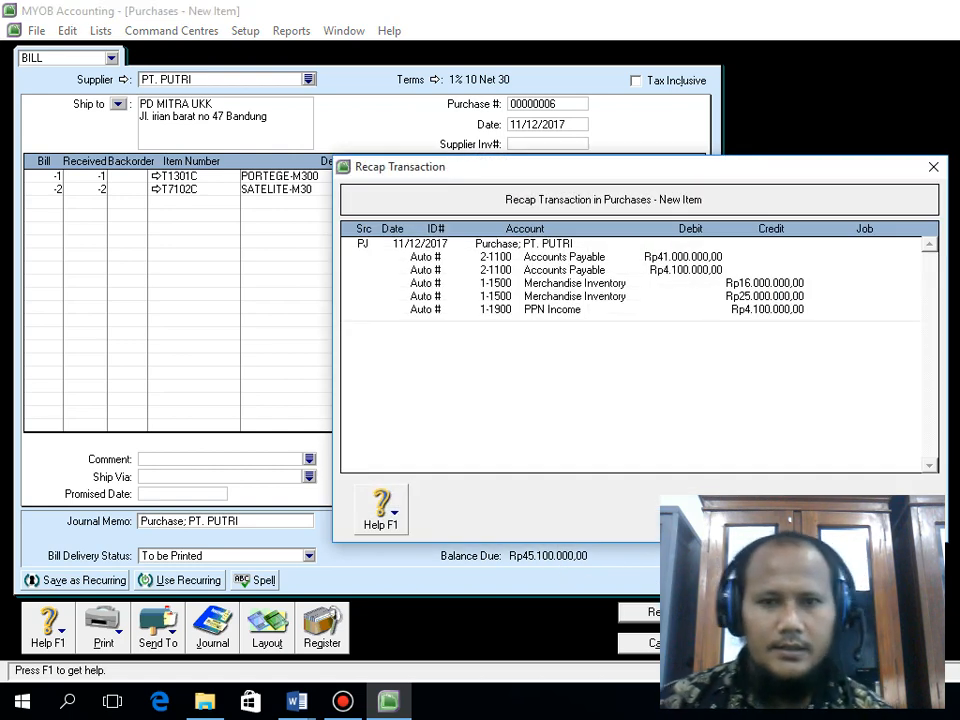
pyautogui.press('Escape')
pyautogui.click(648, 613)
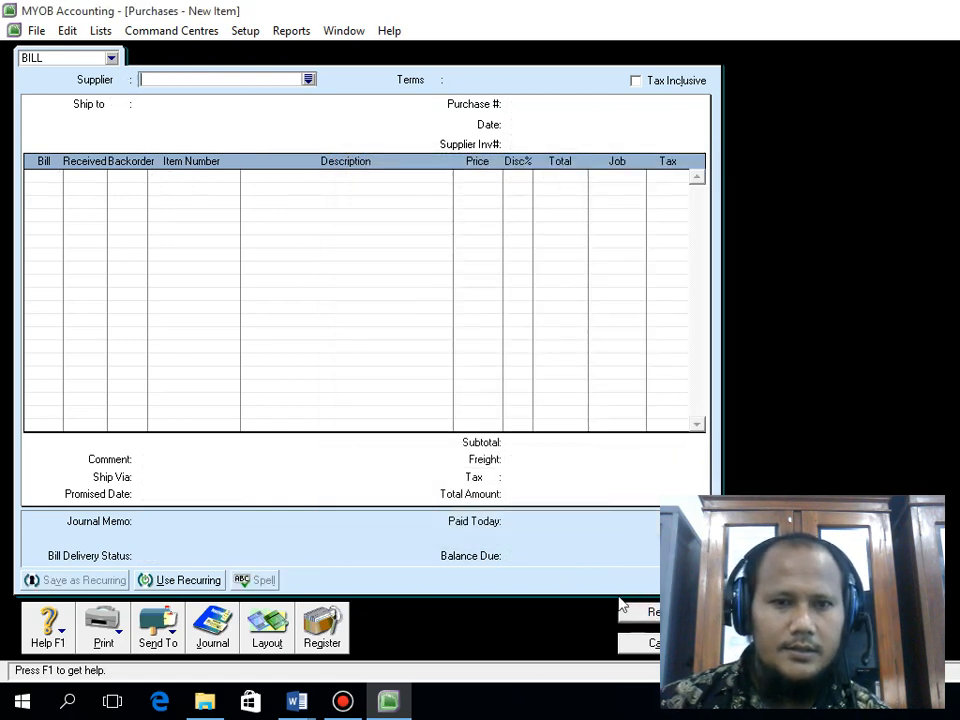
pyautogui.click(646, 646)
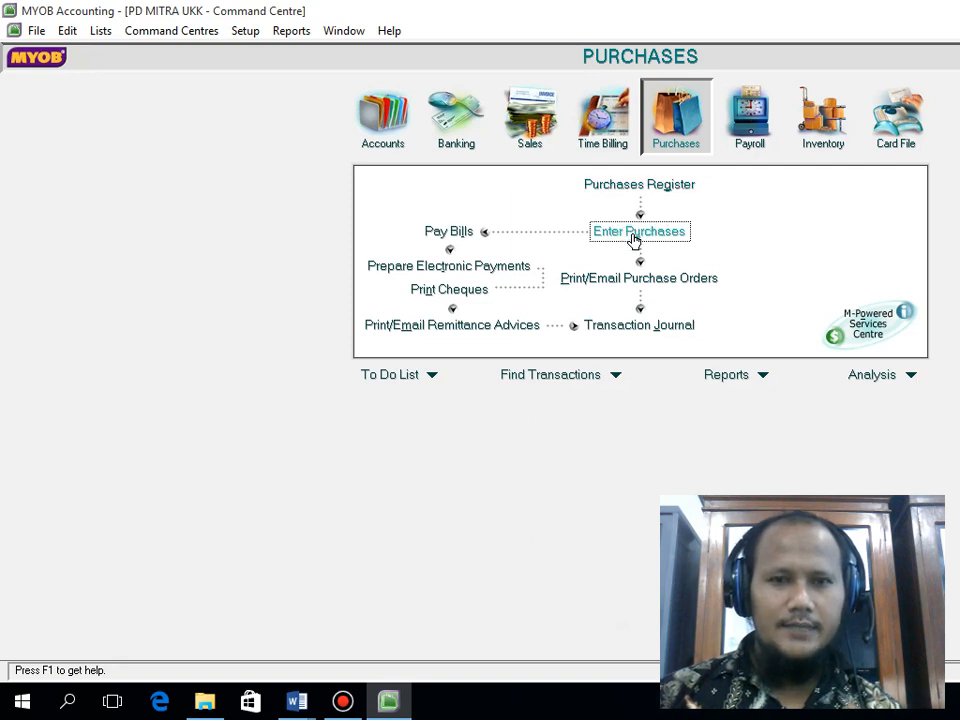
# Step: List all suppliers' purchases dated 01/12/2017 to 31/12/2017 in the Purchases Register
pyautogui.click(634, 186)
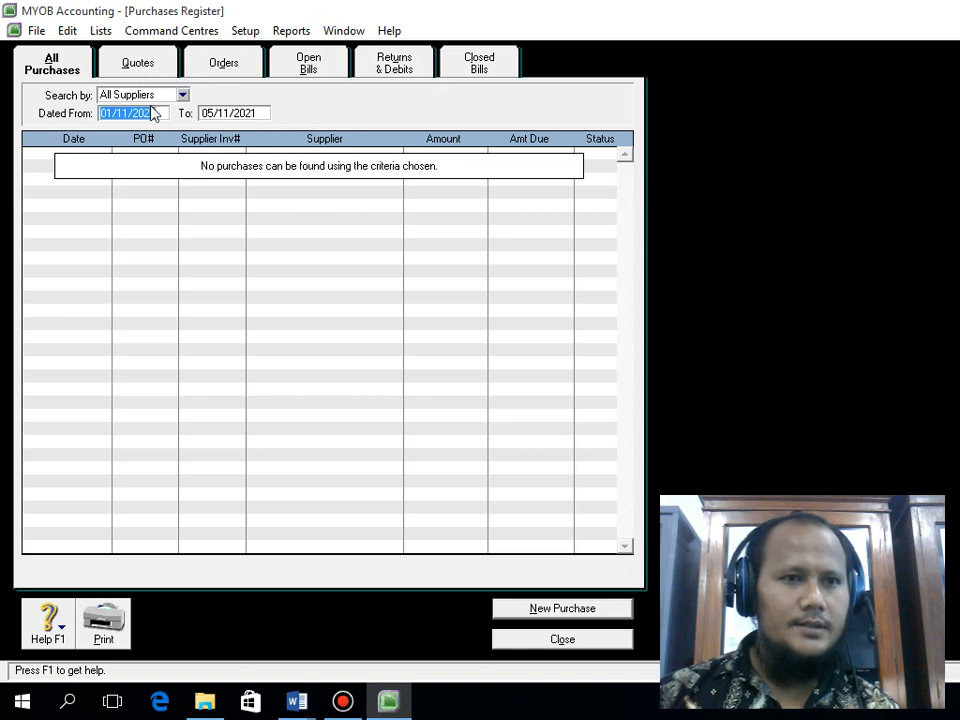
pyautogui.write('1.1')
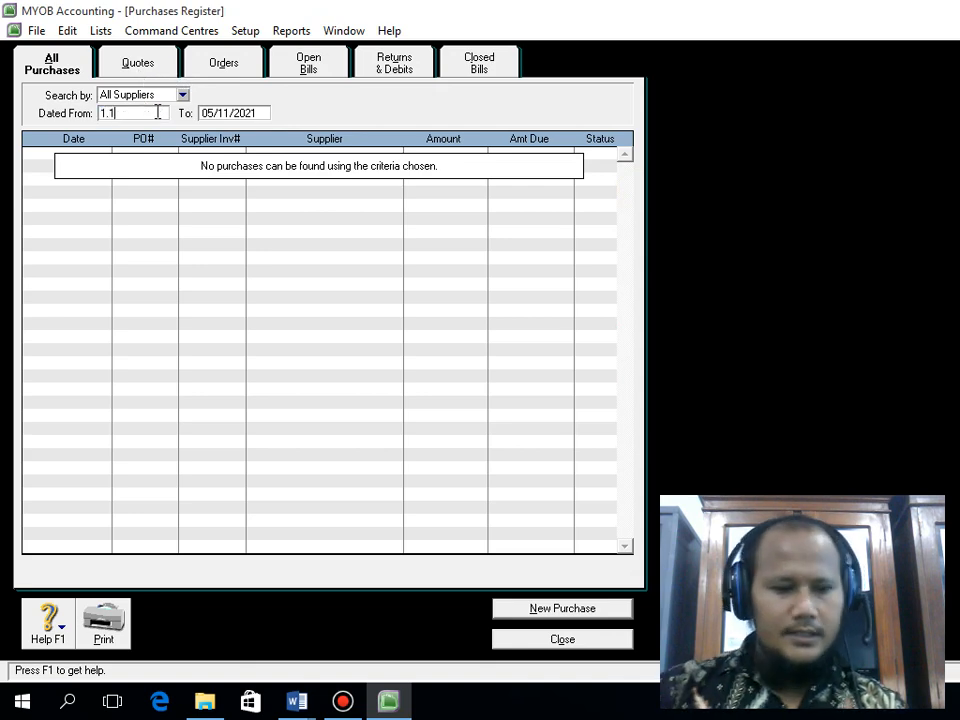
pyautogui.write('2.17')
pyautogui.press('Tab')
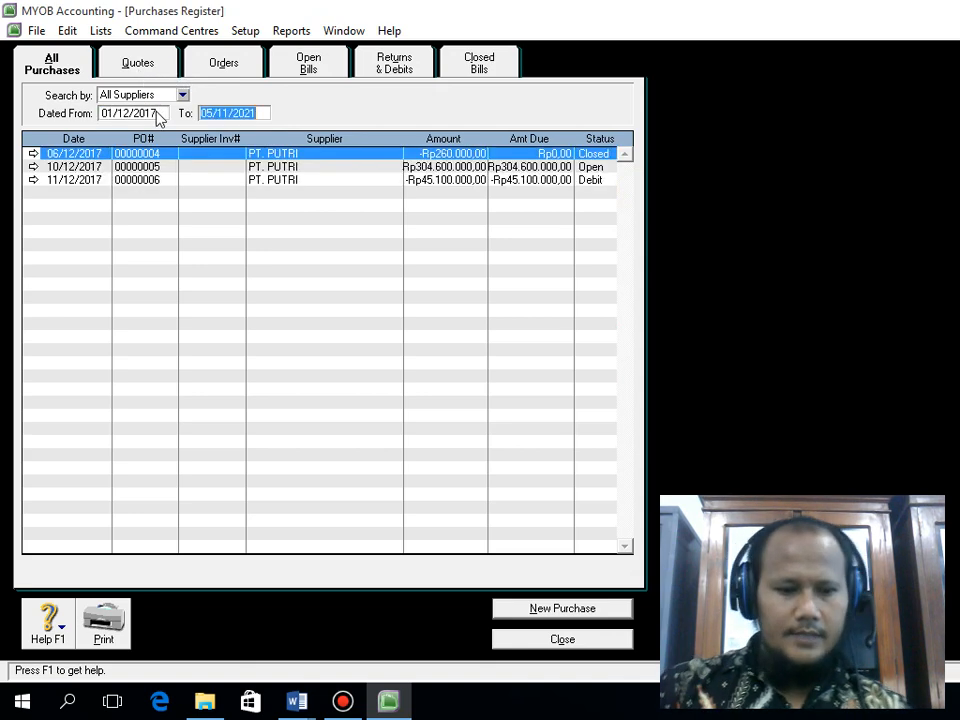
pyautogui.write('31.12.17')
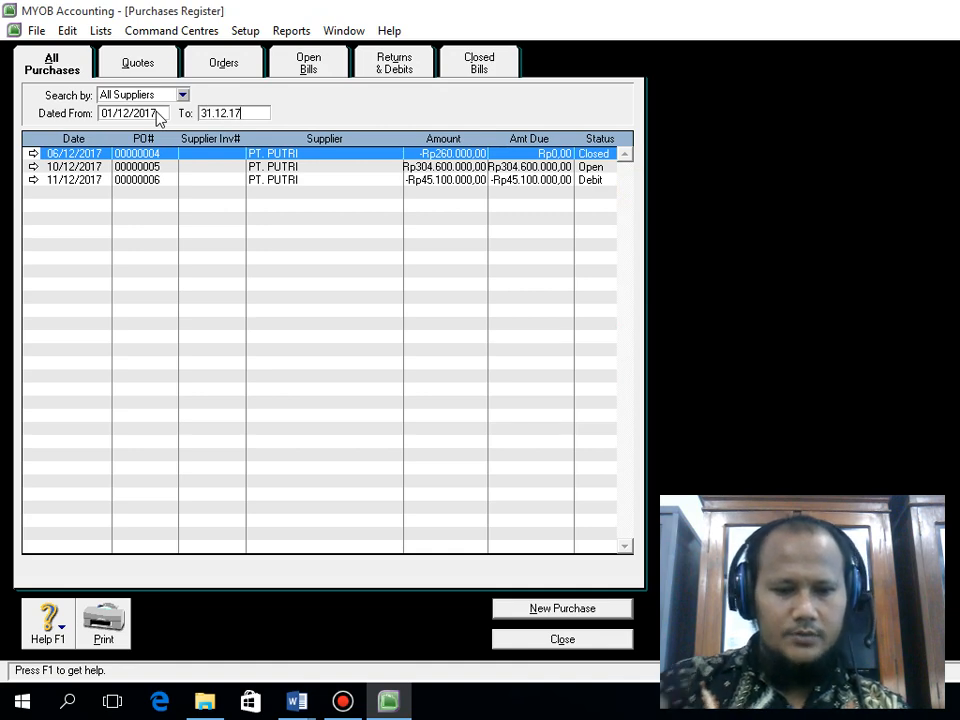
pyautogui.press('Tab')
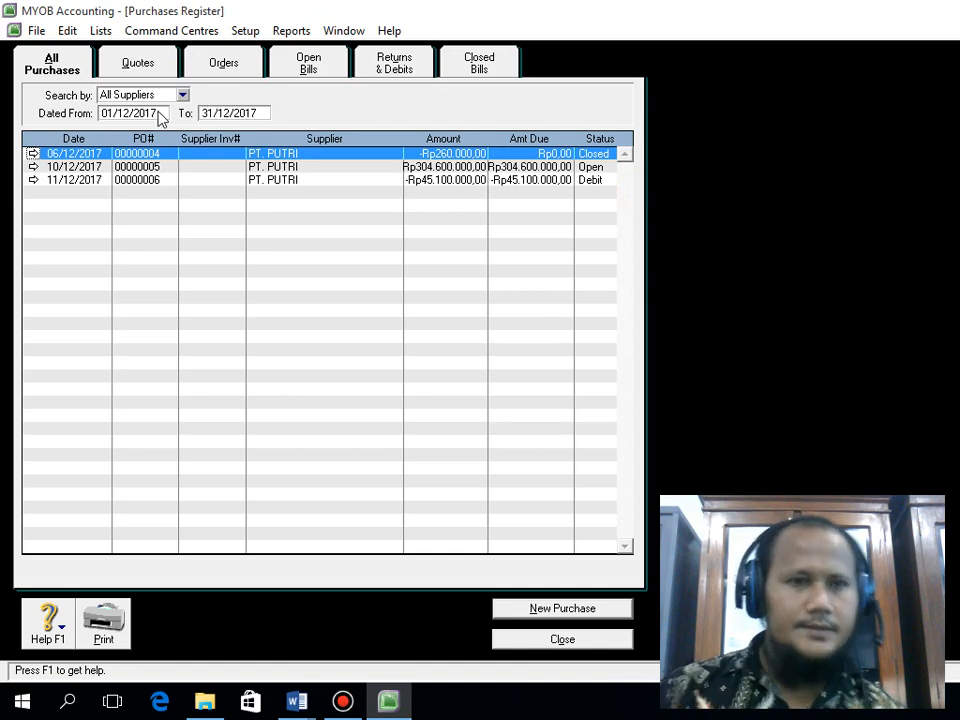
# Step: Apply PT. PUTRI's full return debit of Rp45.100.000 to its open 10/12/2017 purchase, dating the settlement 11/12/2017
pyautogui.click(394, 68)
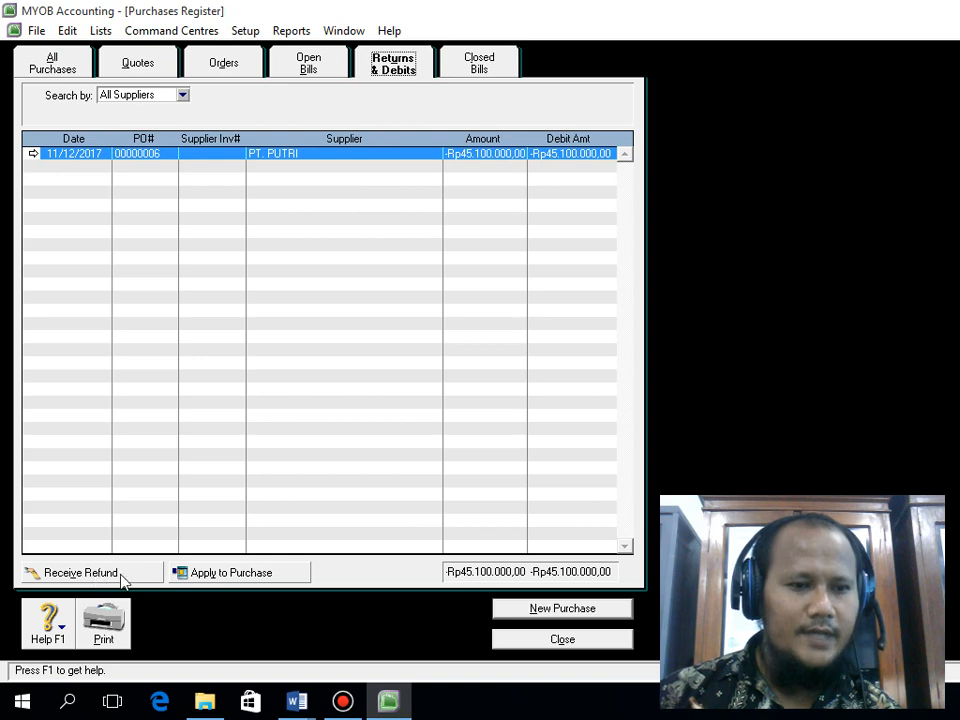
pyautogui.click(231, 573)
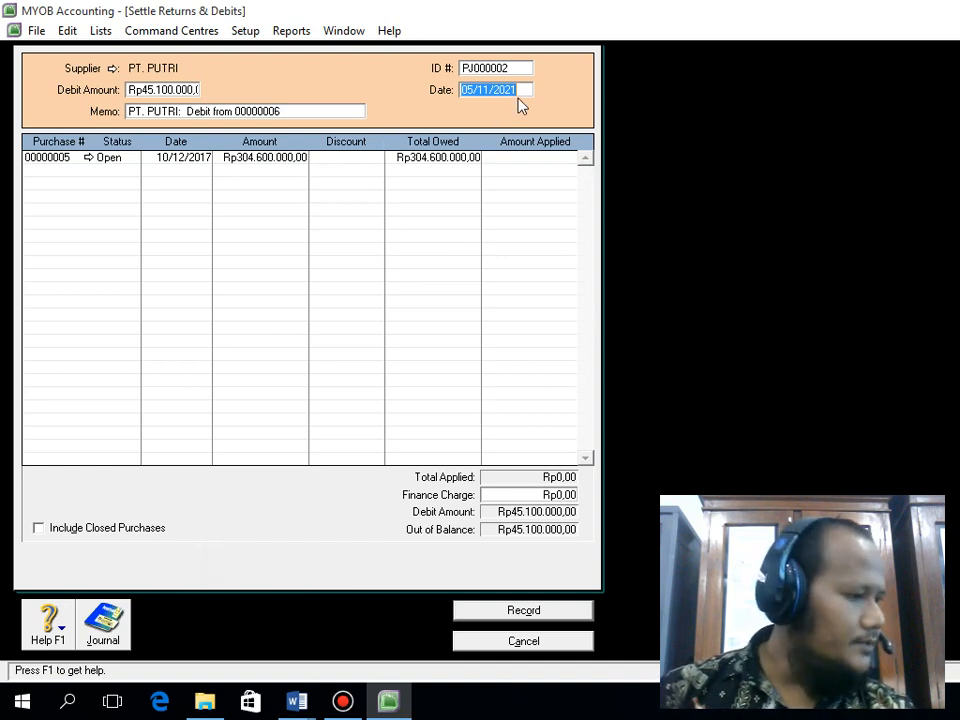
pyautogui.write('11.12')
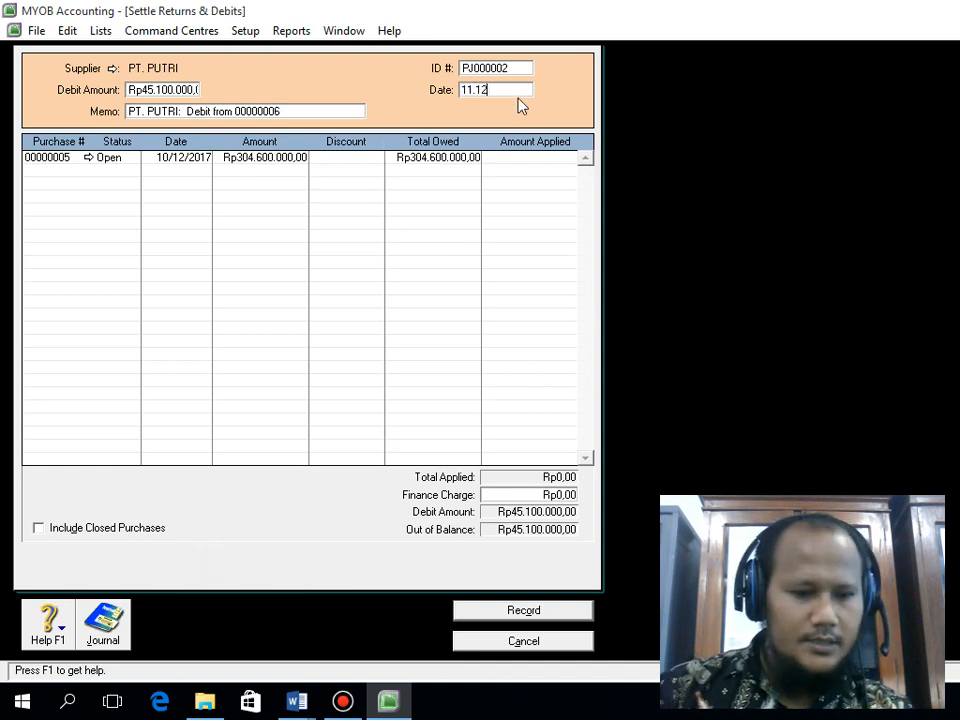
pyautogui.write('.17')
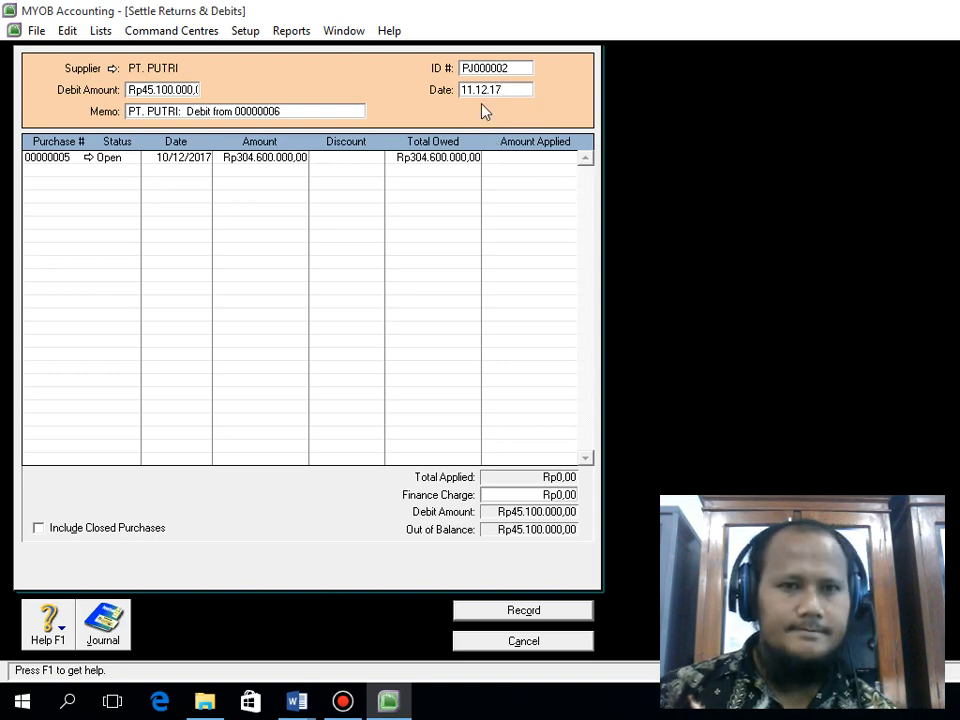
pyautogui.press('Tab')
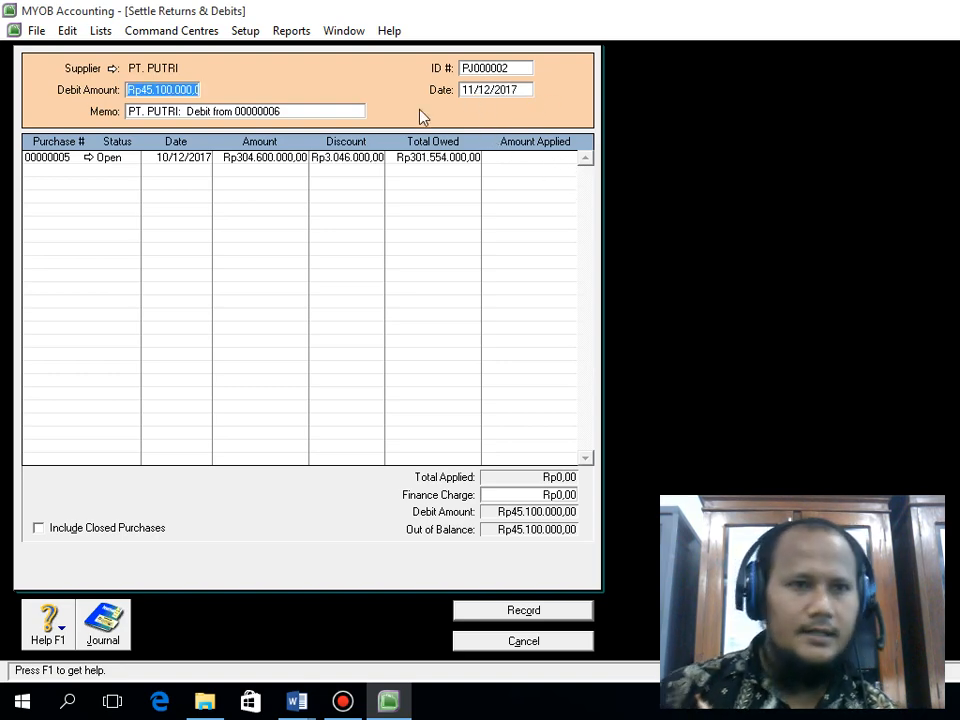
pyautogui.click(521, 158)
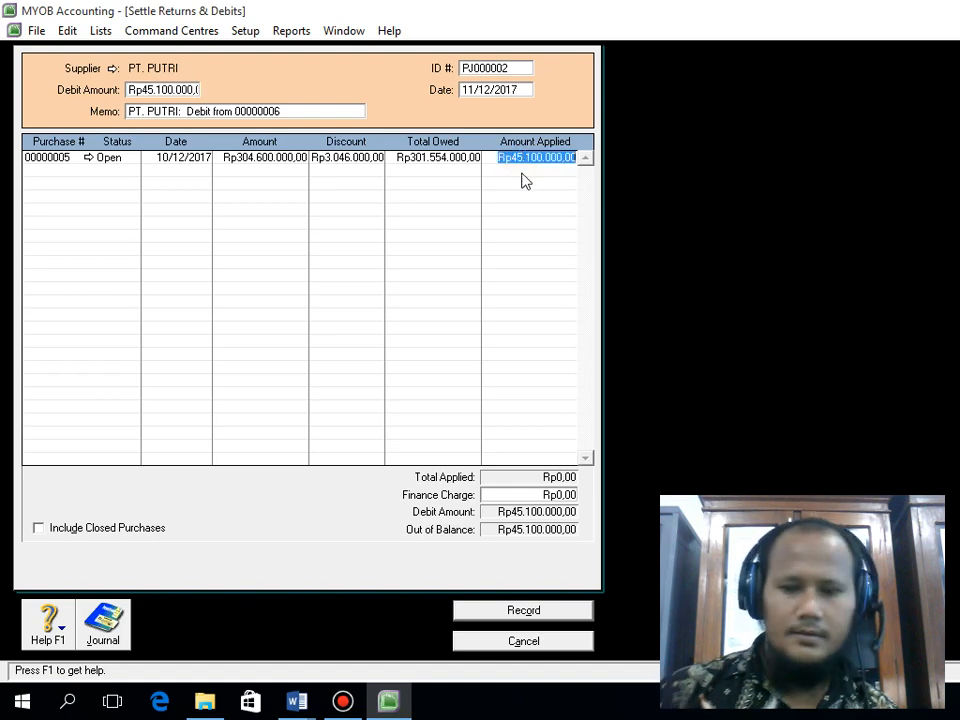
pyautogui.press('Tab')
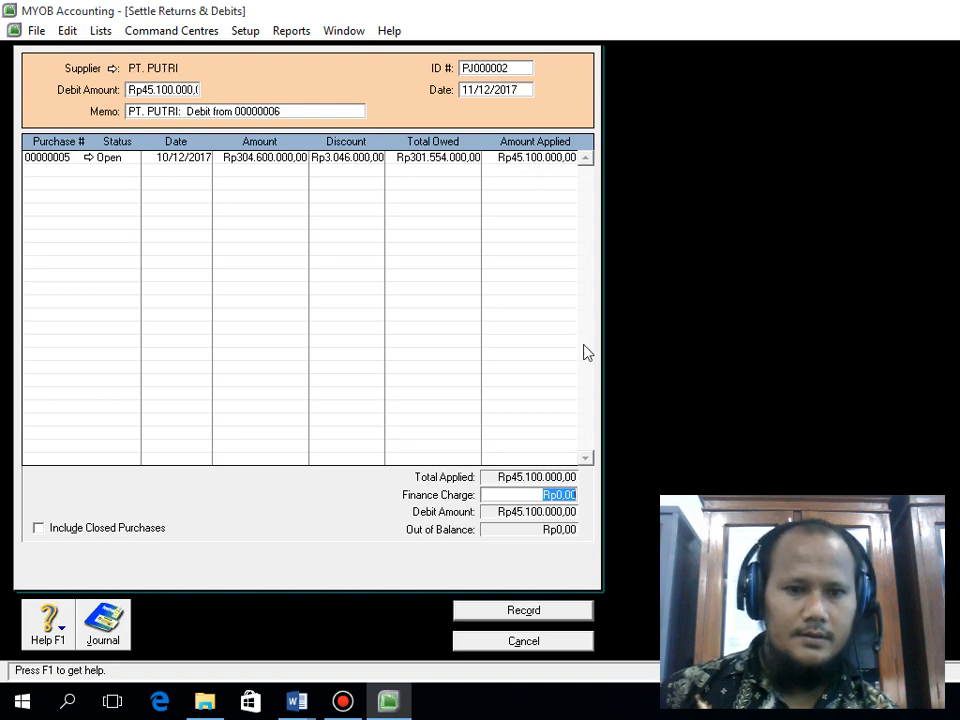
# Step: Preview the debit settlement's journal recap, record it and close the Purchases Register
pyautogui.hotkey('ctrl', 'r')
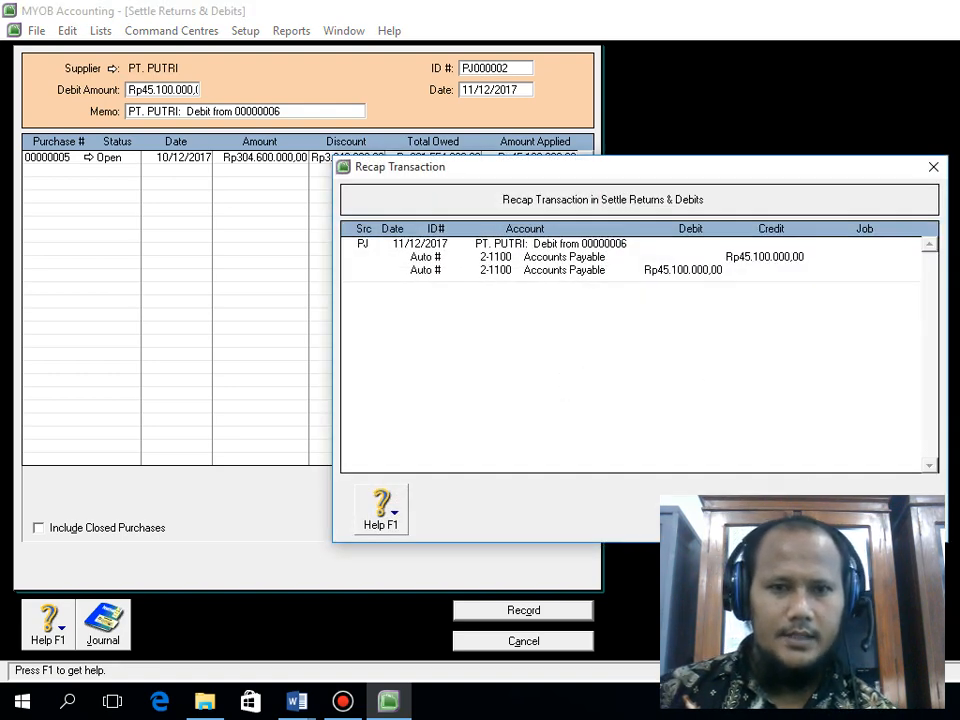
pyautogui.press('Escape')
pyautogui.click(555, 616)
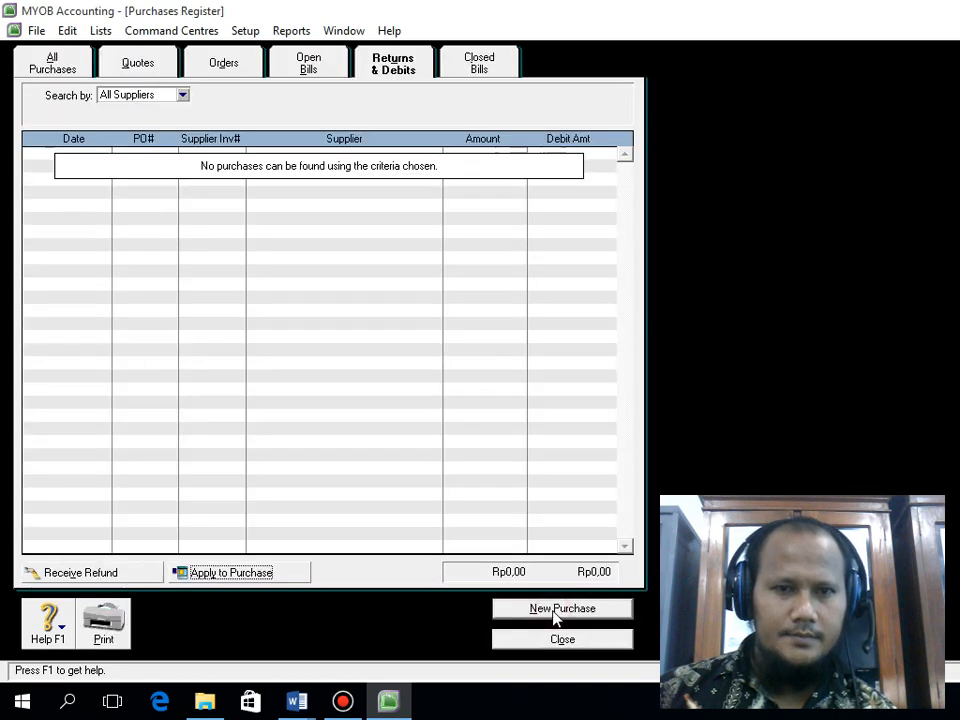
pyautogui.click(531, 641)
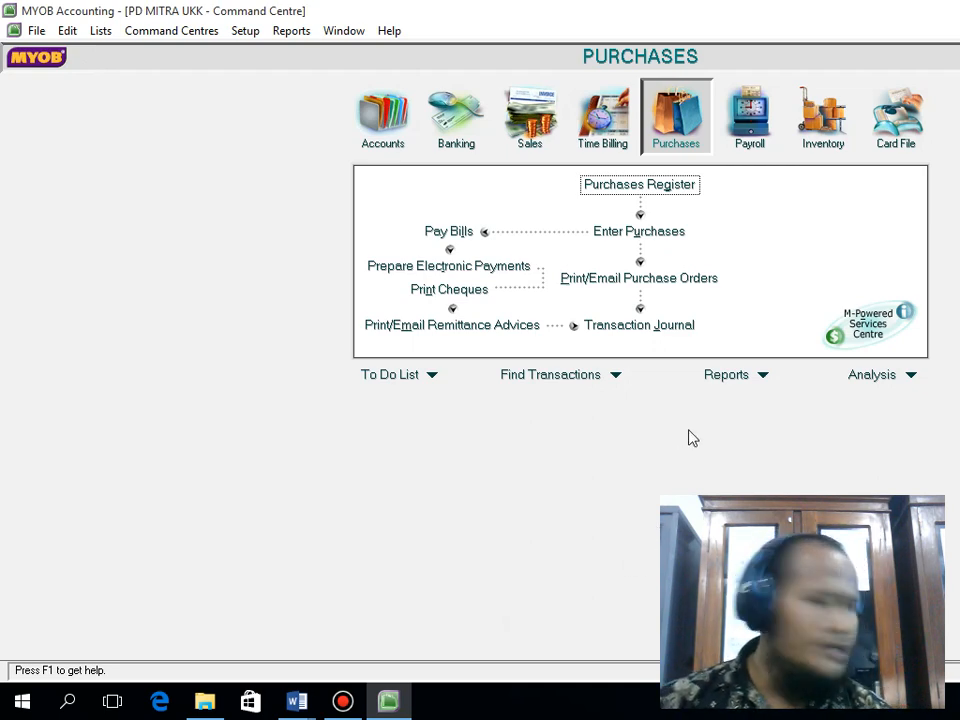
# Step: Start a customer payment receipt from MAULANA COMPUTER and date it 12/12/2017
pyautogui.click(531, 124)
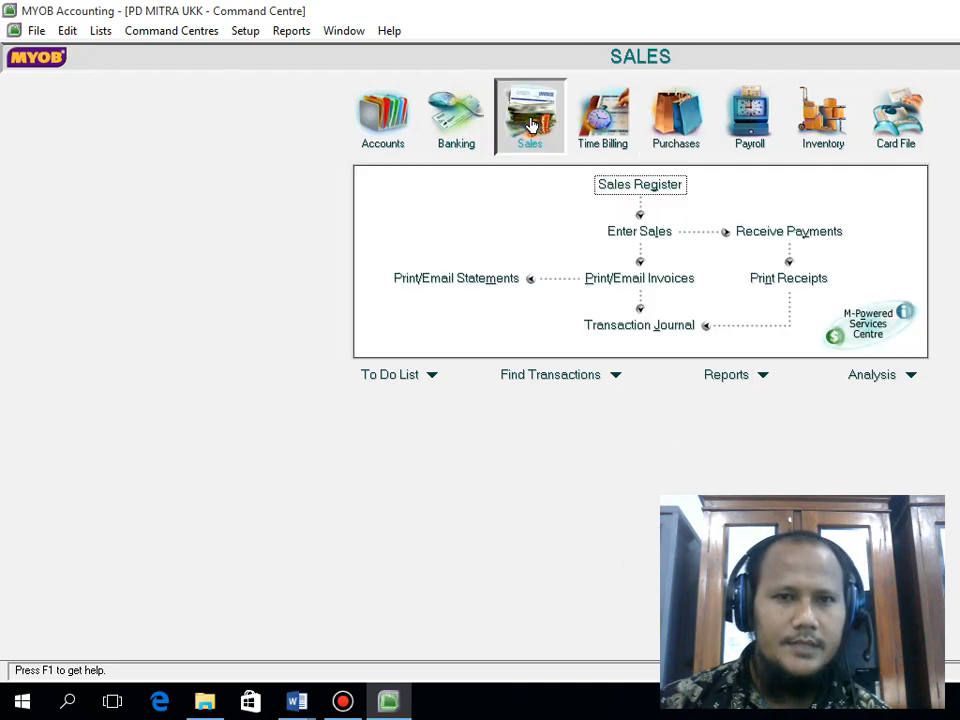
pyautogui.click(785, 236)
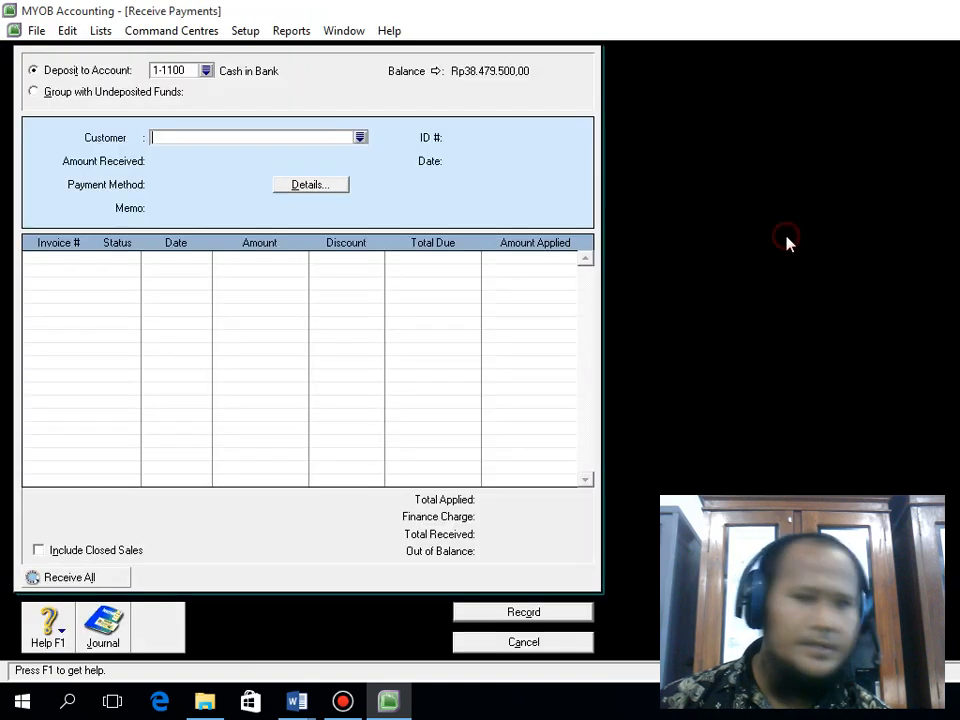
pyautogui.click(361, 137)
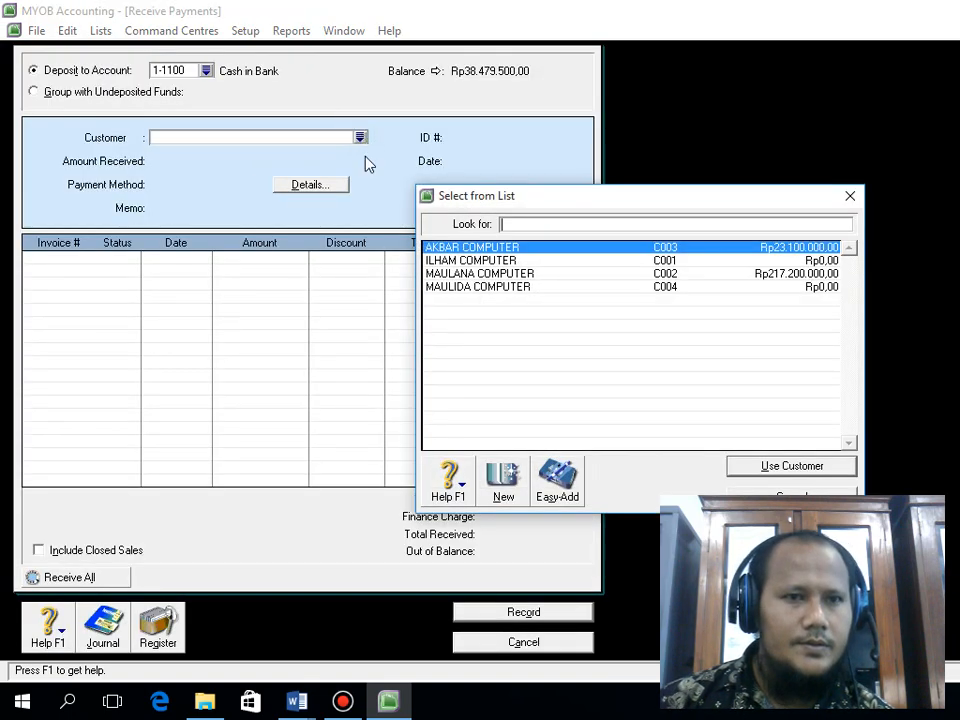
pyautogui.click(473, 274)
pyautogui.click(750, 463)
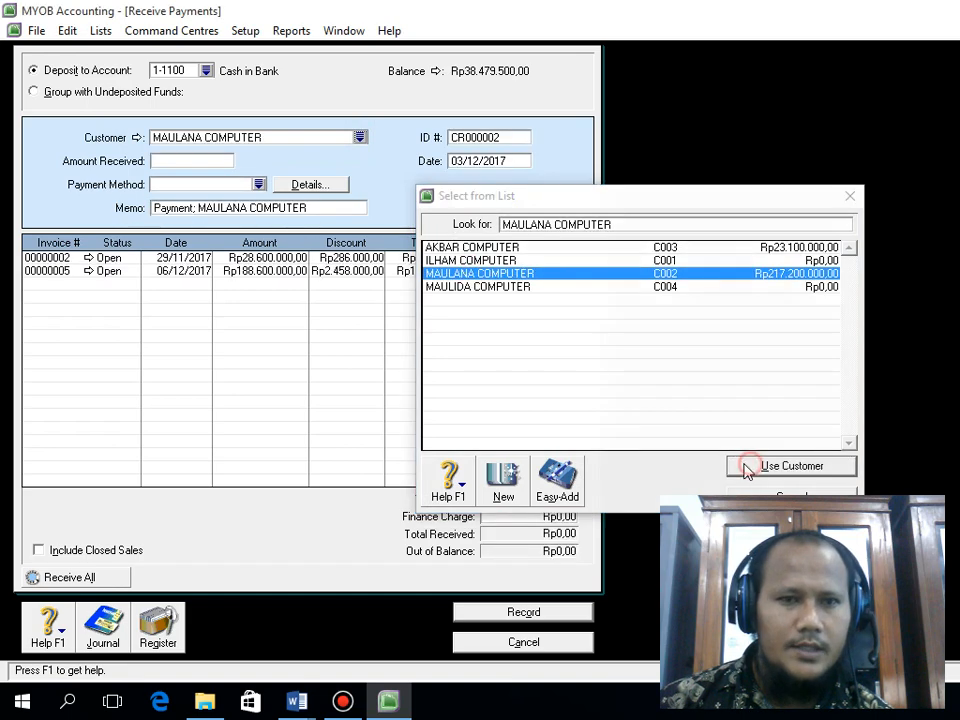
pyautogui.click(468, 161)
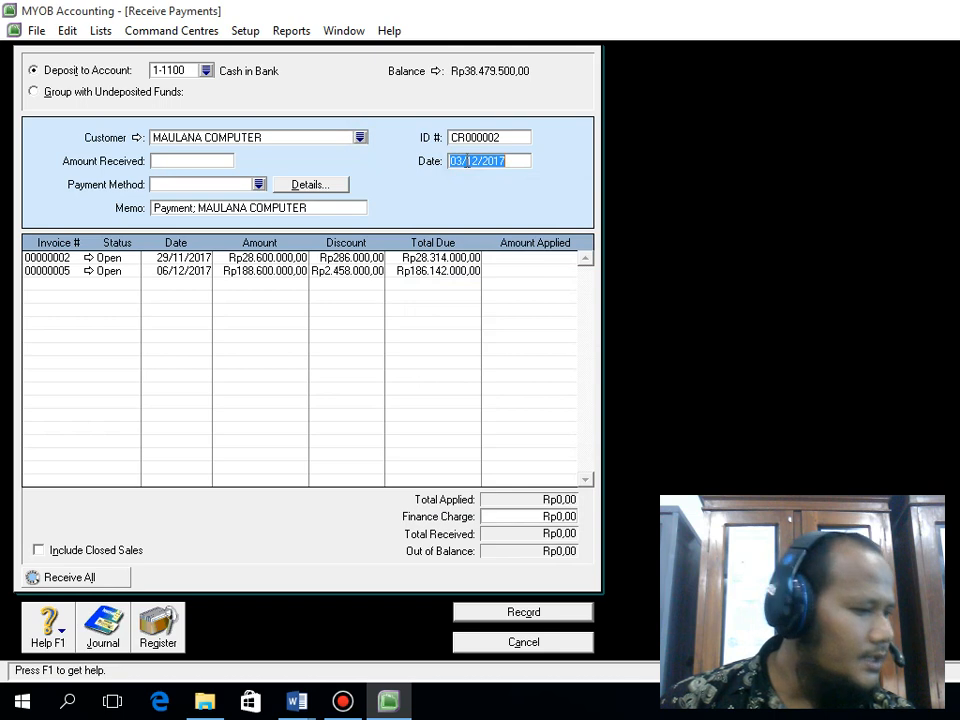
pyautogui.write('12/')
pyautogui.write('2/1')
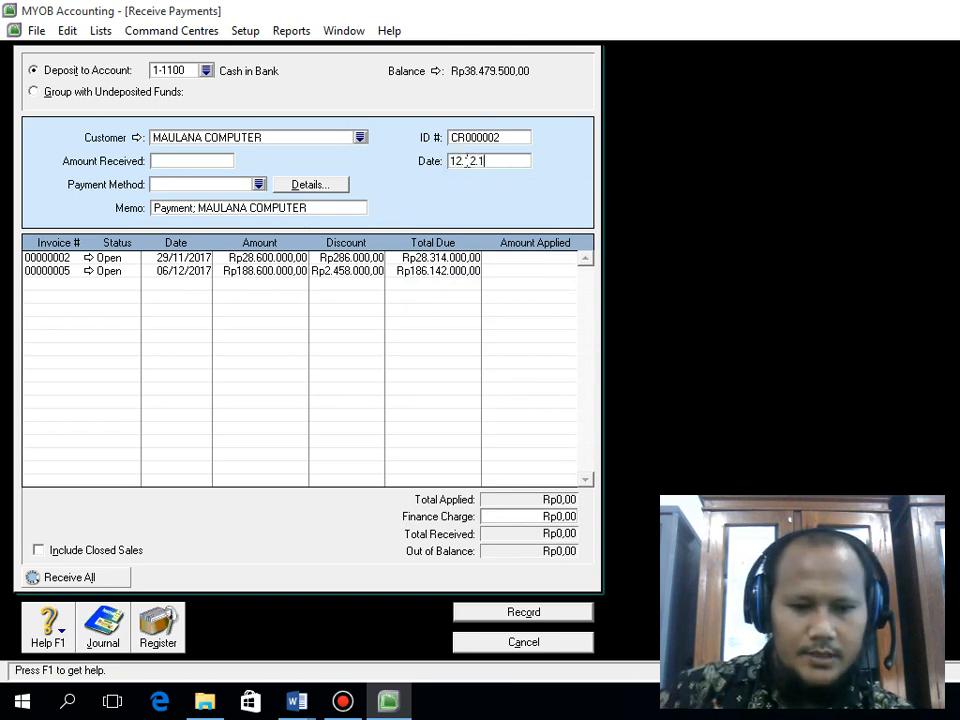
pyautogui.press('Tab')
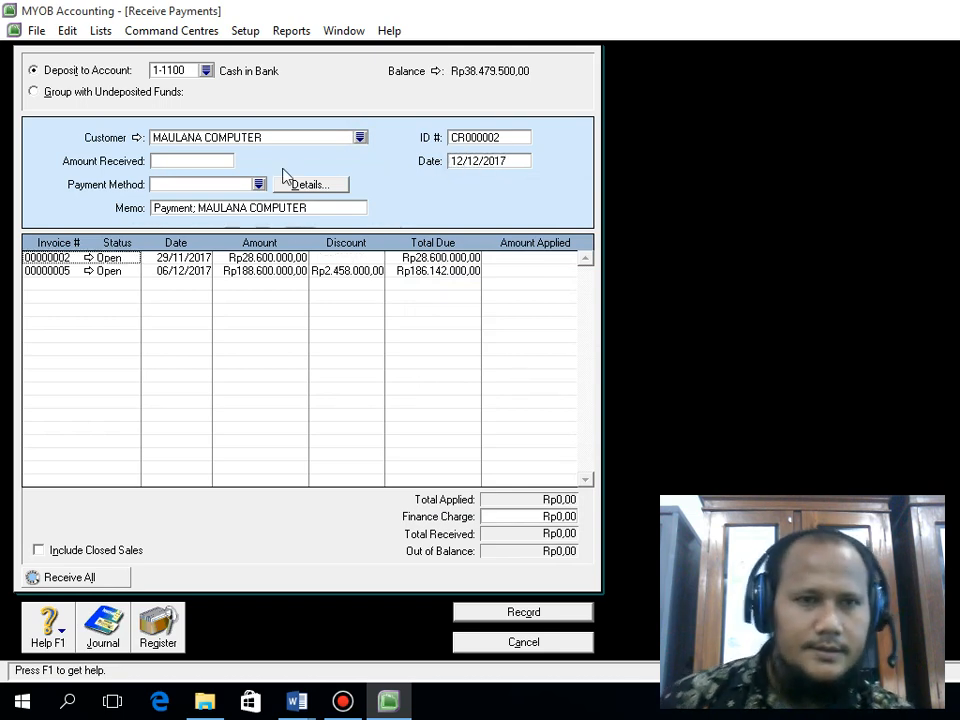
# Step: Set the amount received to Rp186.890.000 and the 06/12/2017 invoice's discount to Rp1.710.000
pyautogui.click(231, 160)
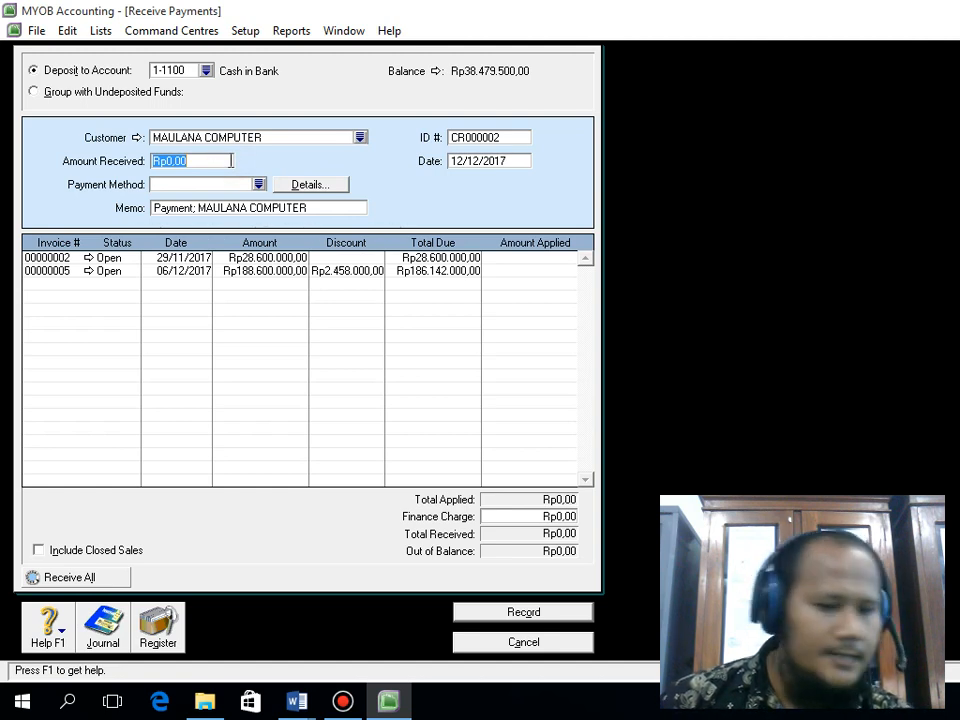
pyautogui.write('1')
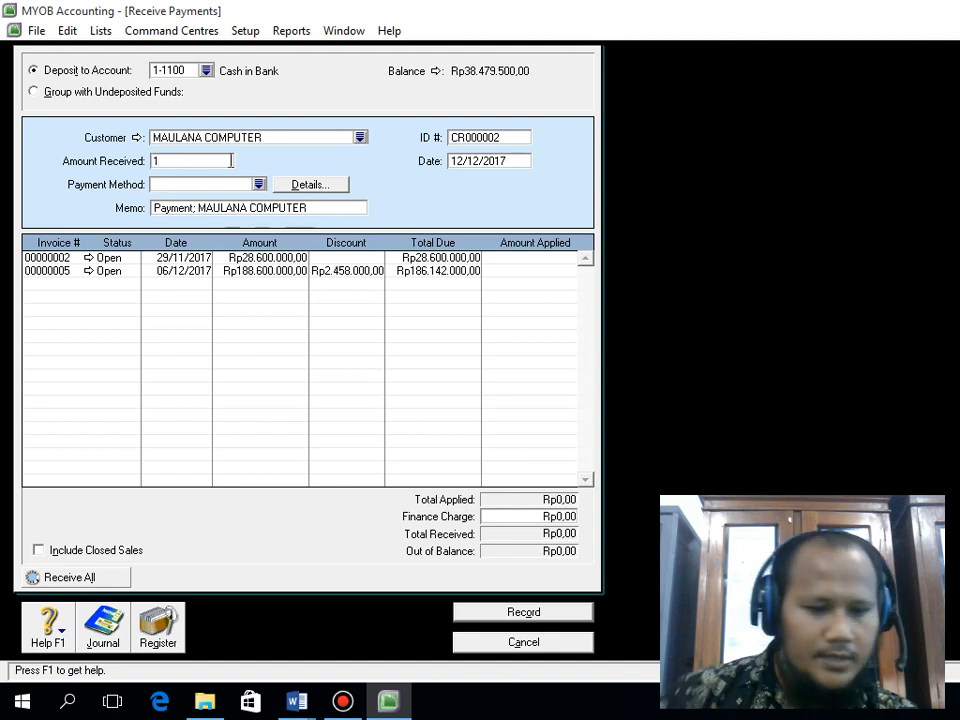
pyautogui.write('86890000')
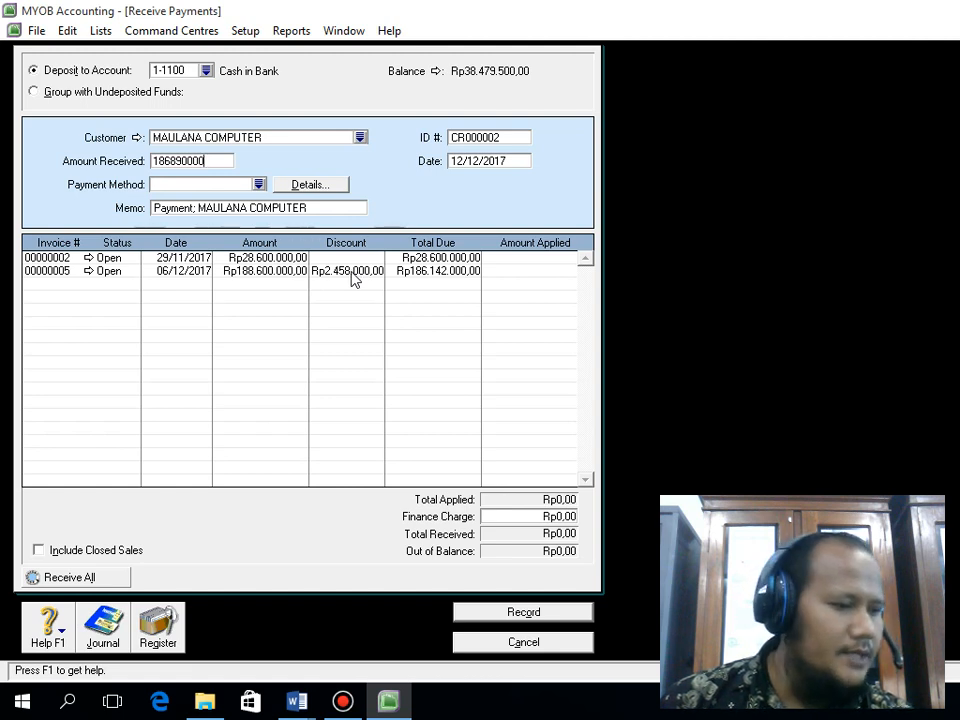
pyautogui.click(351, 271)
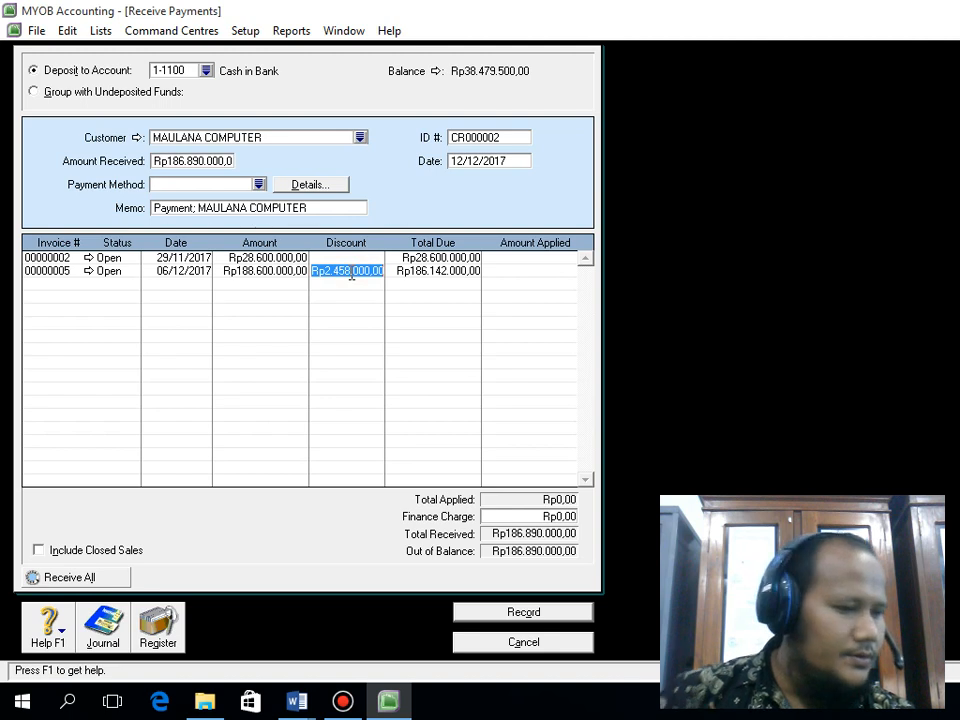
pyautogui.write('1710000')
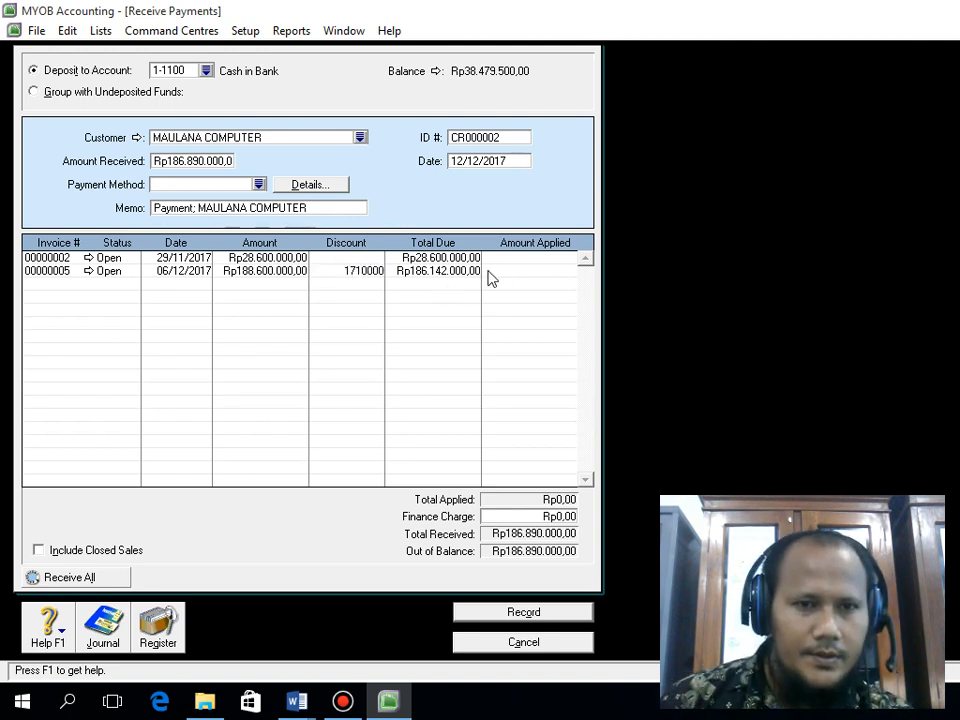
pyautogui.press('Tab')
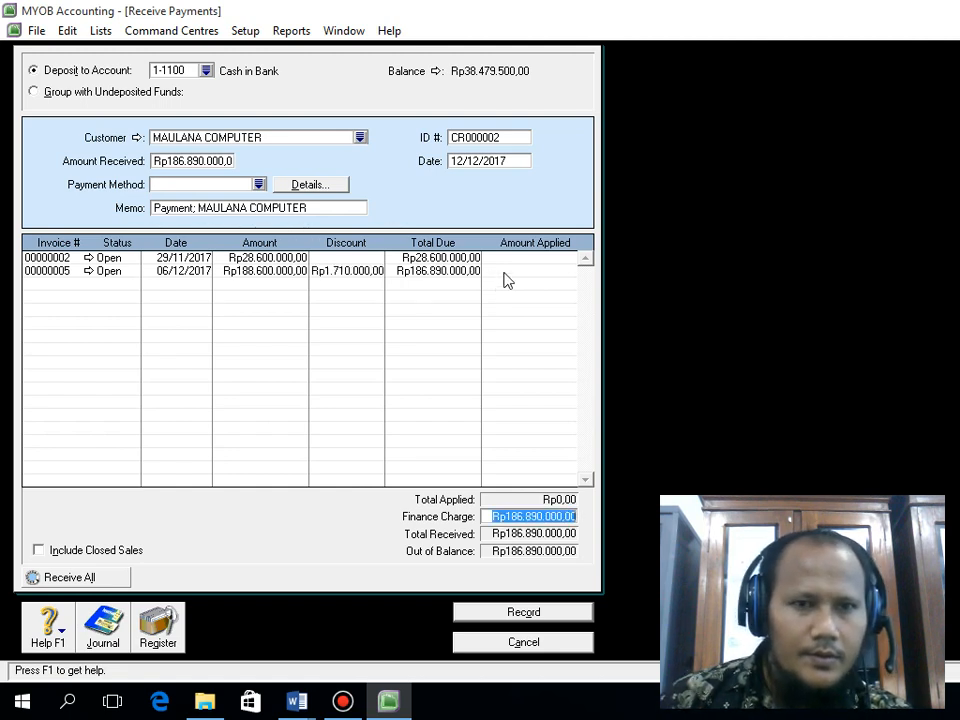
# Step: Enter Rp186.890.000 as the amount applied to MAULANA COMPUTER's 06/12/2017 invoice
pyautogui.click(504, 271)
pyautogui.click(505, 271)
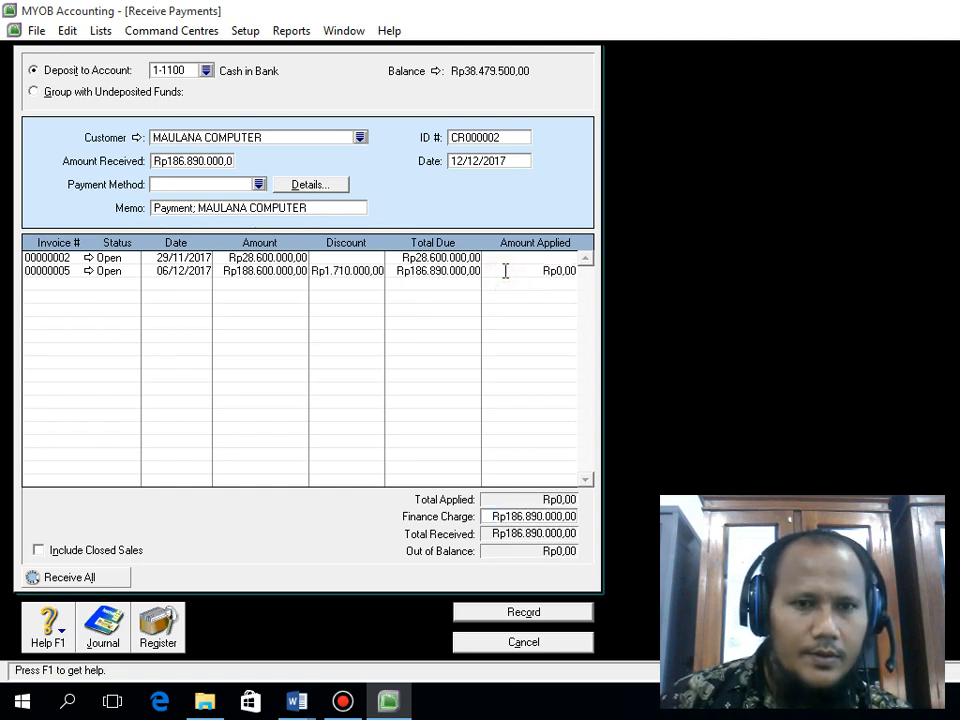
pyautogui.click(505, 271)
pyautogui.write('1')
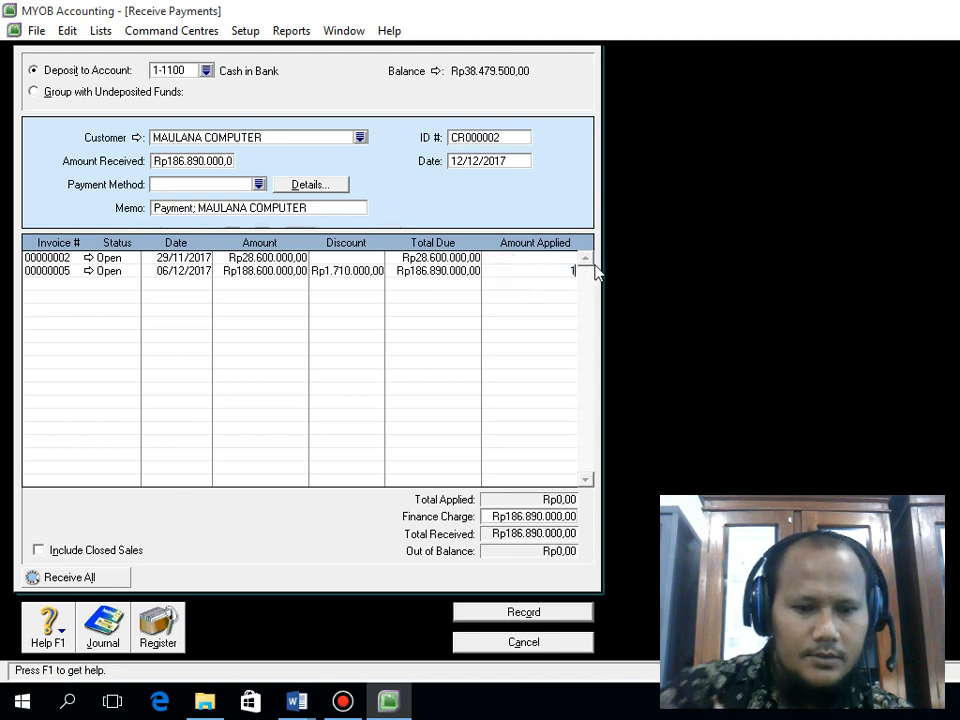
pyautogui.write('86890000')
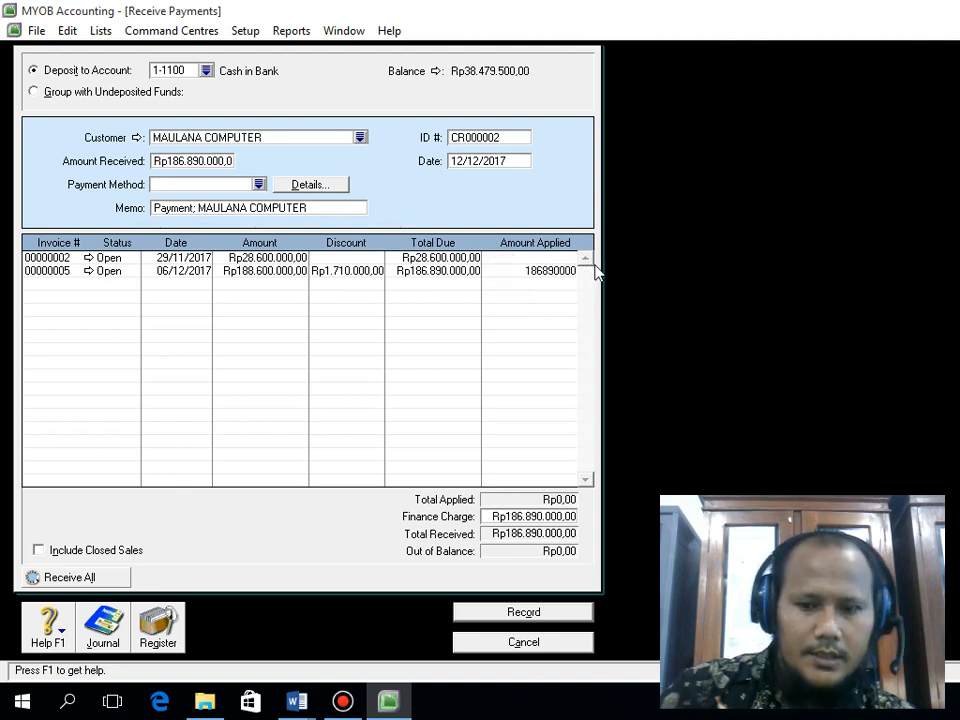
# Step: Preview the journal recap of MAULANA COMPUTER's payment, record it and close the customer payment form
pyautogui.press('Tab')
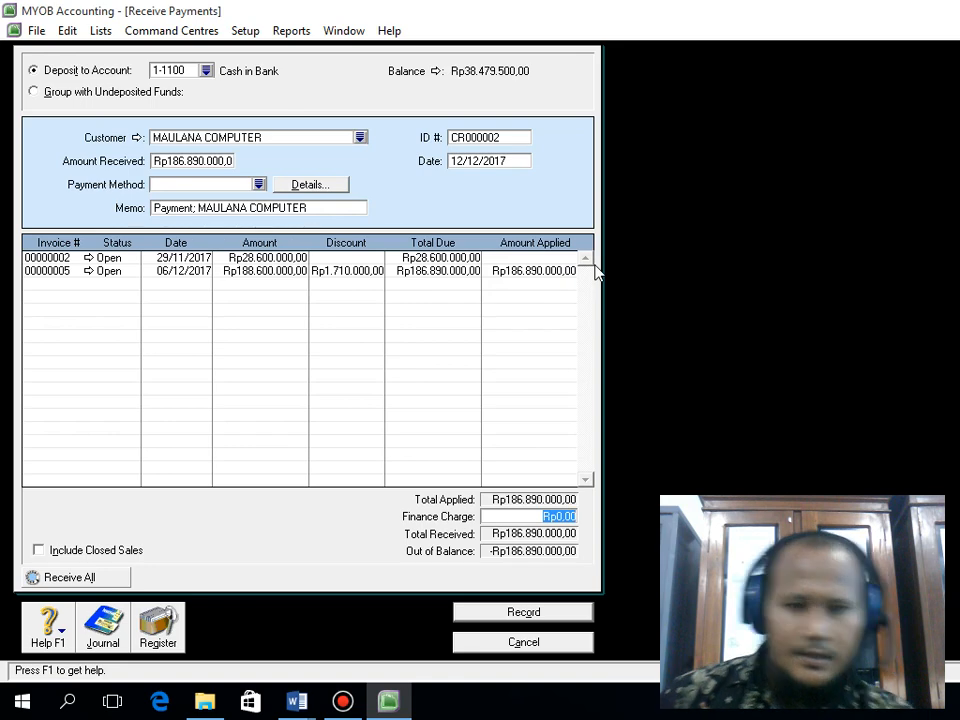
pyautogui.press('Tab')
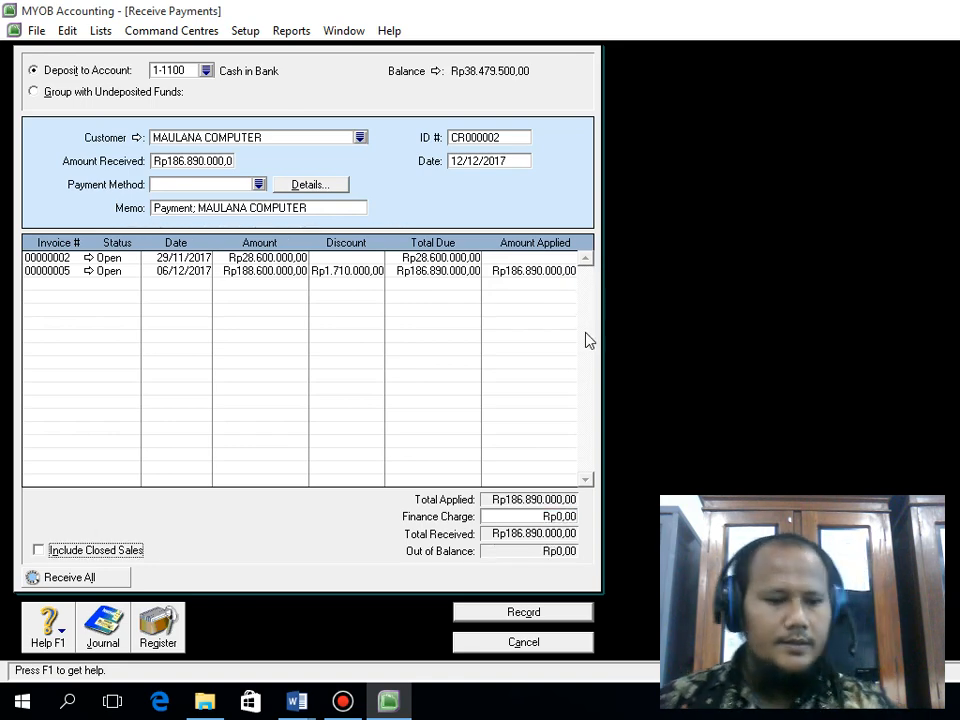
pyautogui.hotkey('ctrl', 'r')
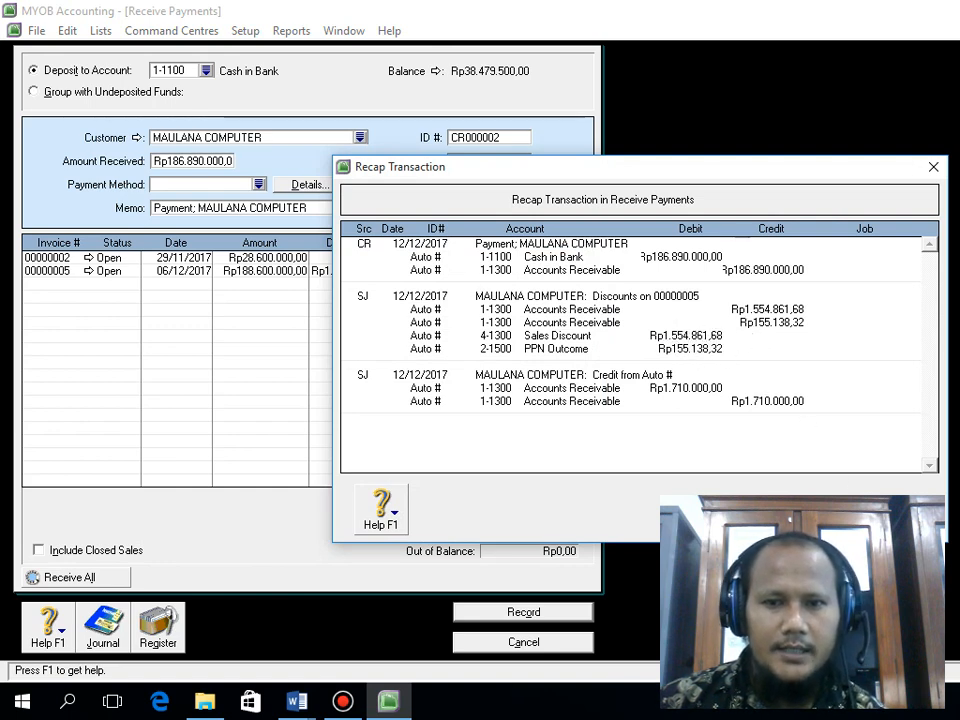
pyautogui.press('Escape')
pyautogui.click(516, 612)
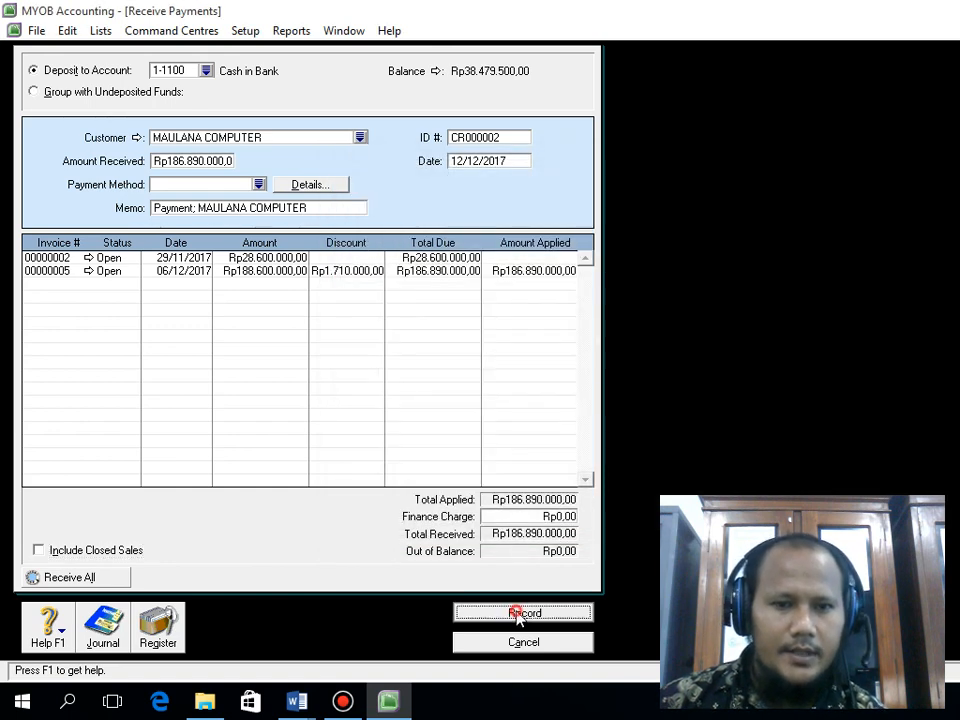
pyautogui.click(636, 470)
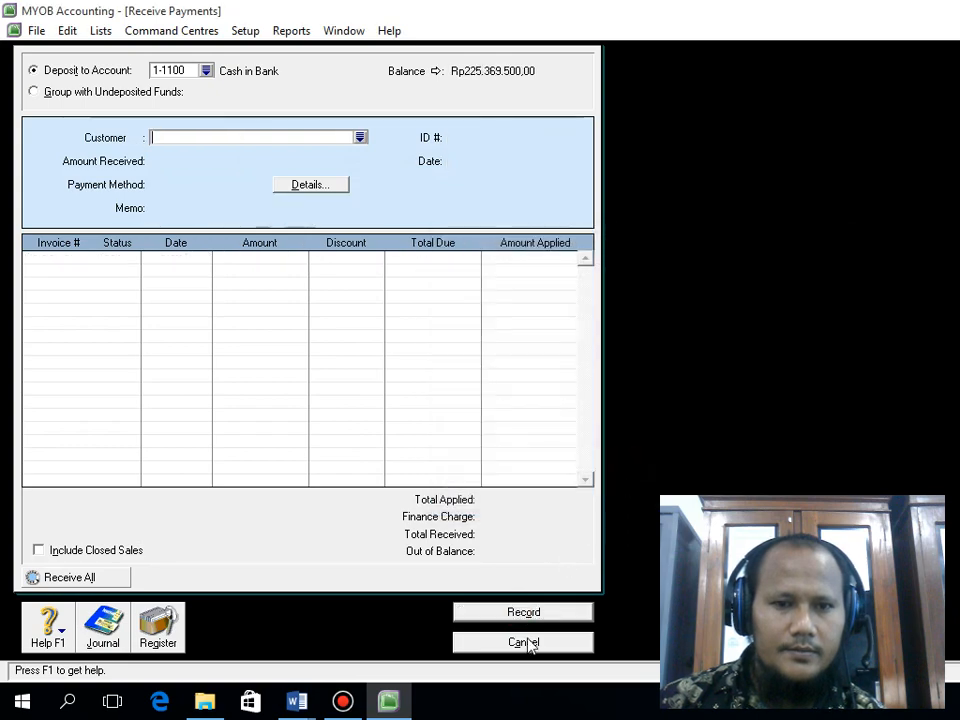
pyautogui.click(519, 641)
# Step: Open MAULANA COMPUTER's 12/12/2017 discount entry from the Transaction Journal's list of all transactions and preview its journal recap
pyautogui.click(636, 324)
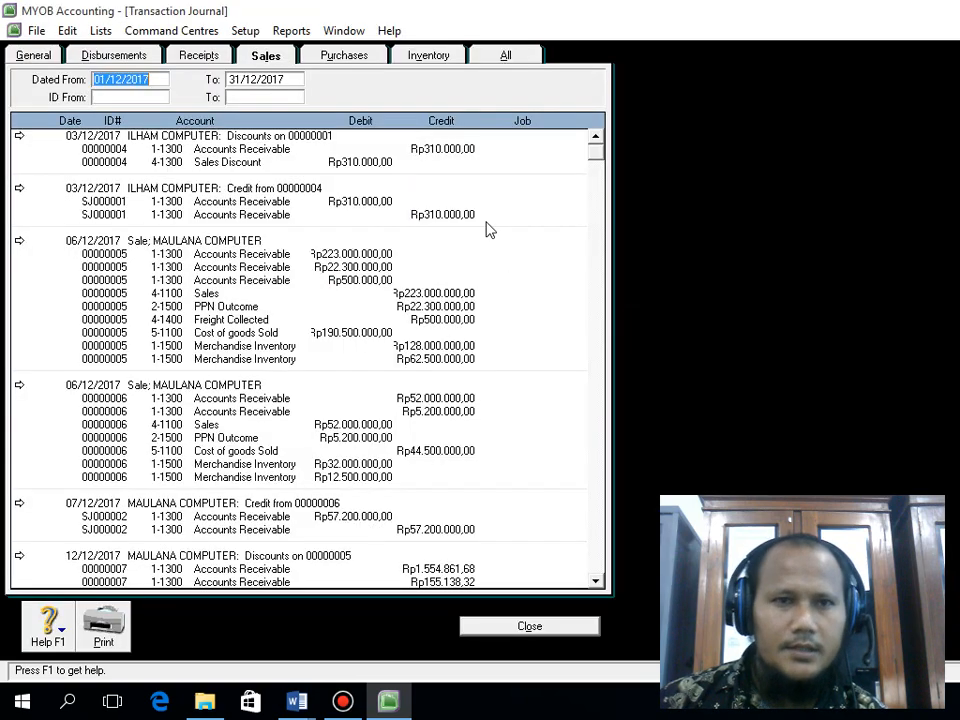
pyautogui.click(516, 59)
pyautogui.moveTo(596, 148); pyautogui.dragTo(563, 577)
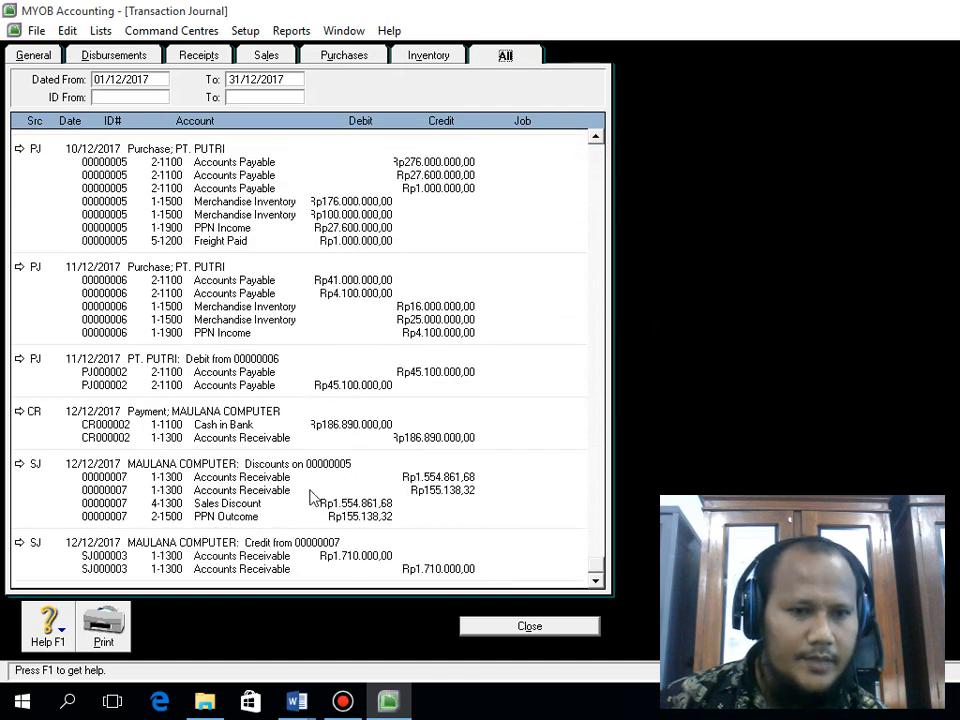
pyautogui.click(19, 464)
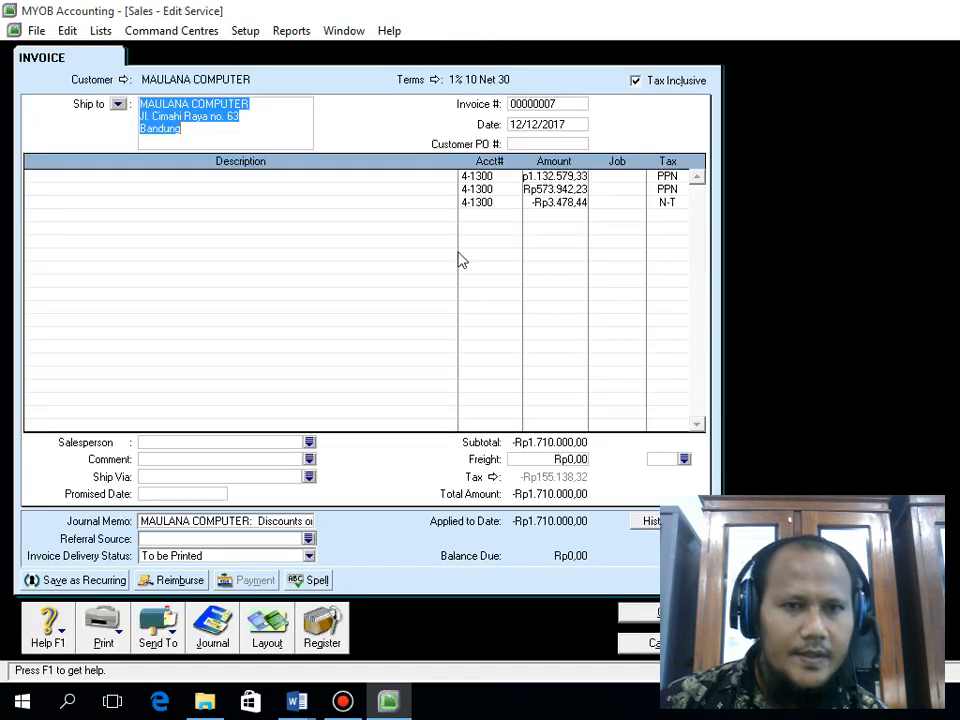
pyautogui.click(668, 189)
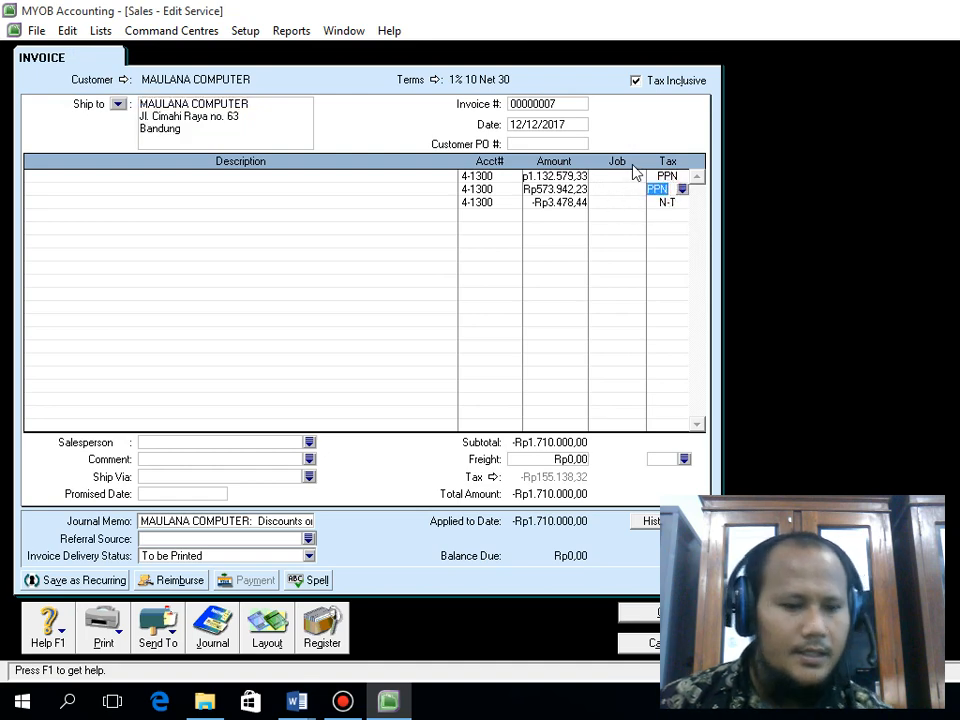
pyautogui.hotkey('alt', 'Tab')
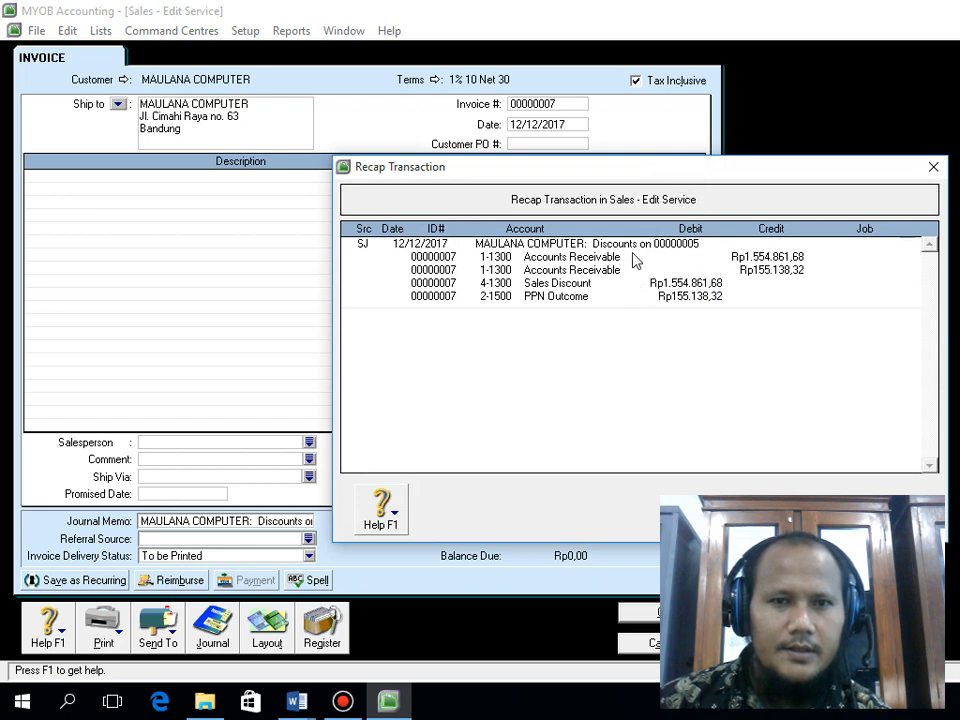
pyautogui.moveTo(658, 171); pyautogui.dragTo(585, 250)
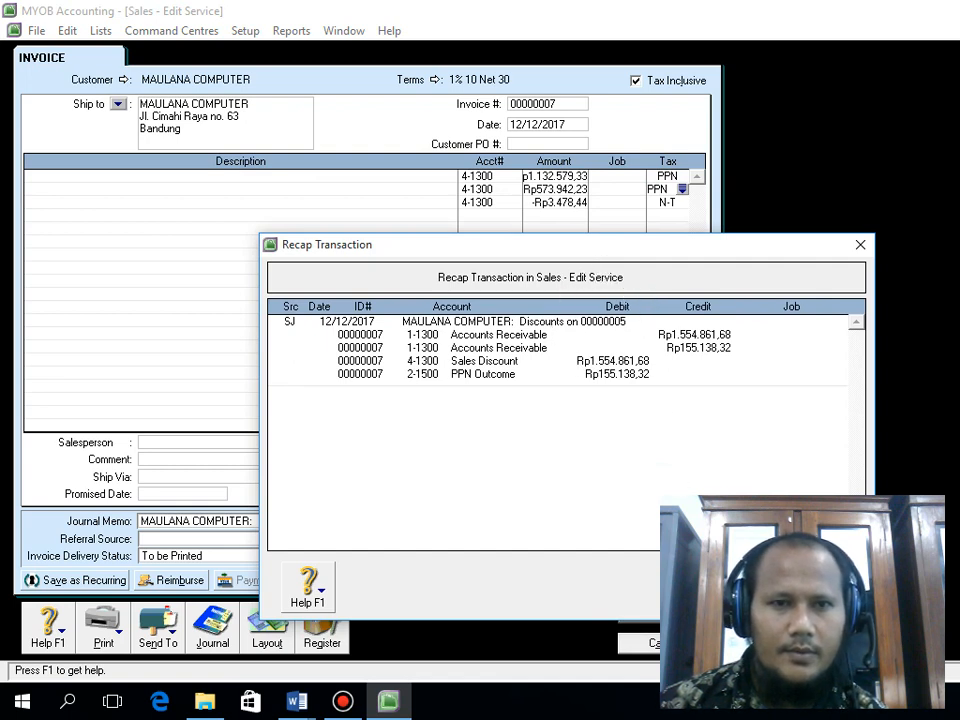
pyautogui.press('Escape')
# Step: Change the tax code of the discount entry's first two lines to N-T
pyautogui.click(681, 189)
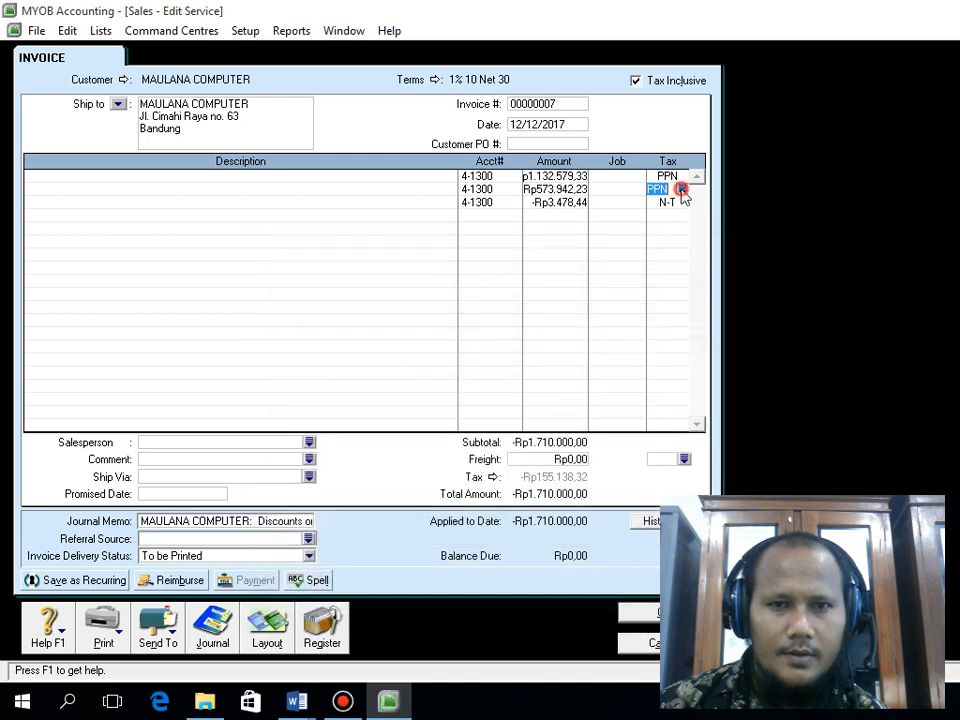
pyautogui.click(658, 255)
pyautogui.click(690, 463)
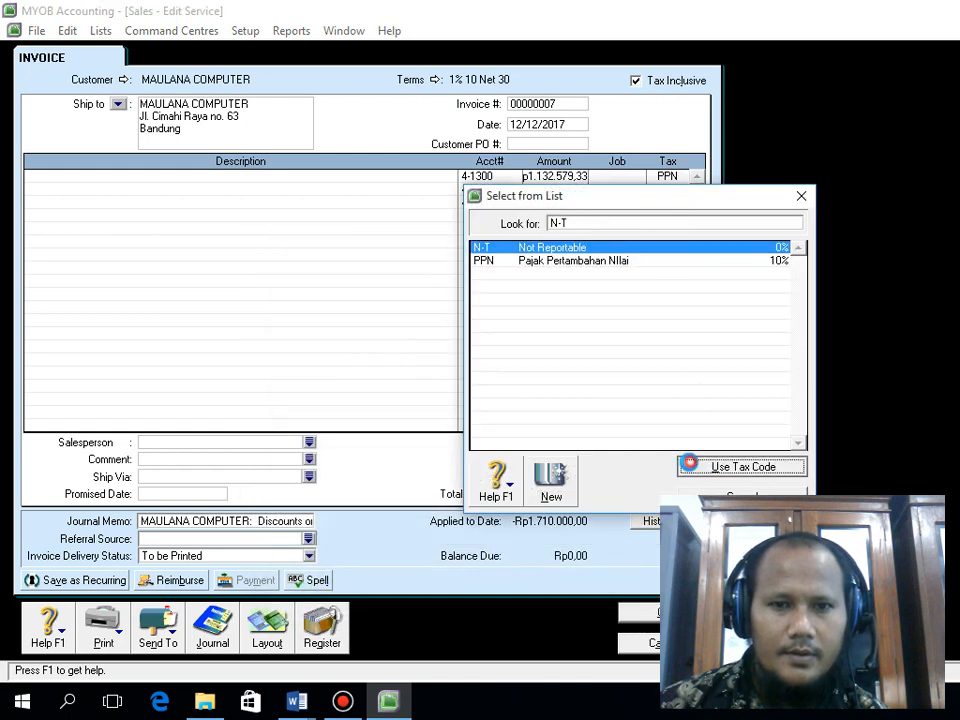
pyautogui.click(667, 176)
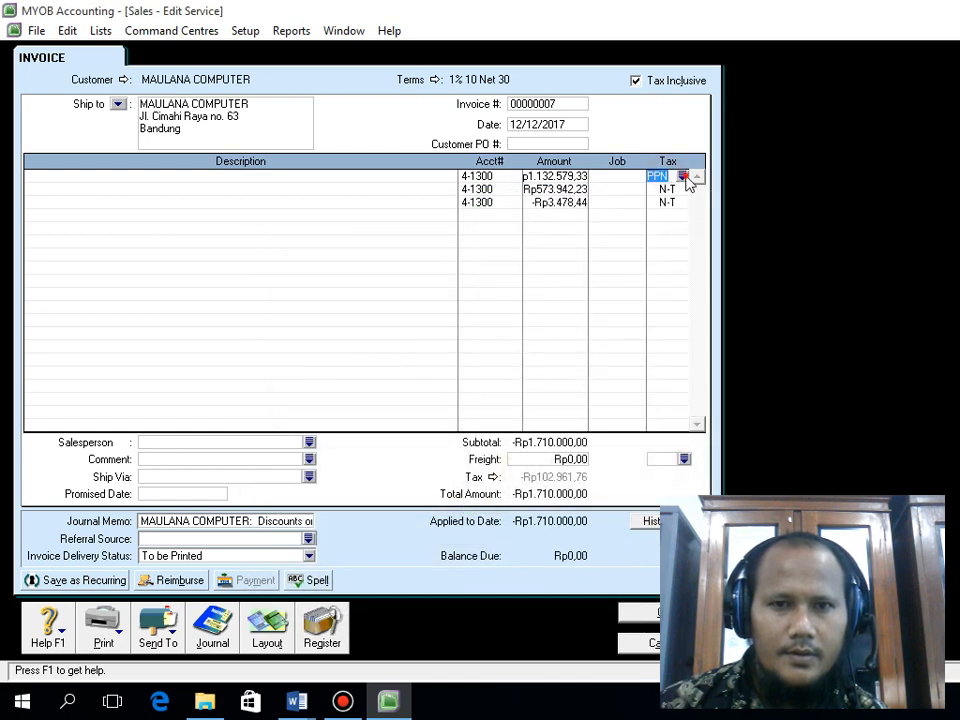
pyautogui.click(681, 176)
pyautogui.click(673, 248)
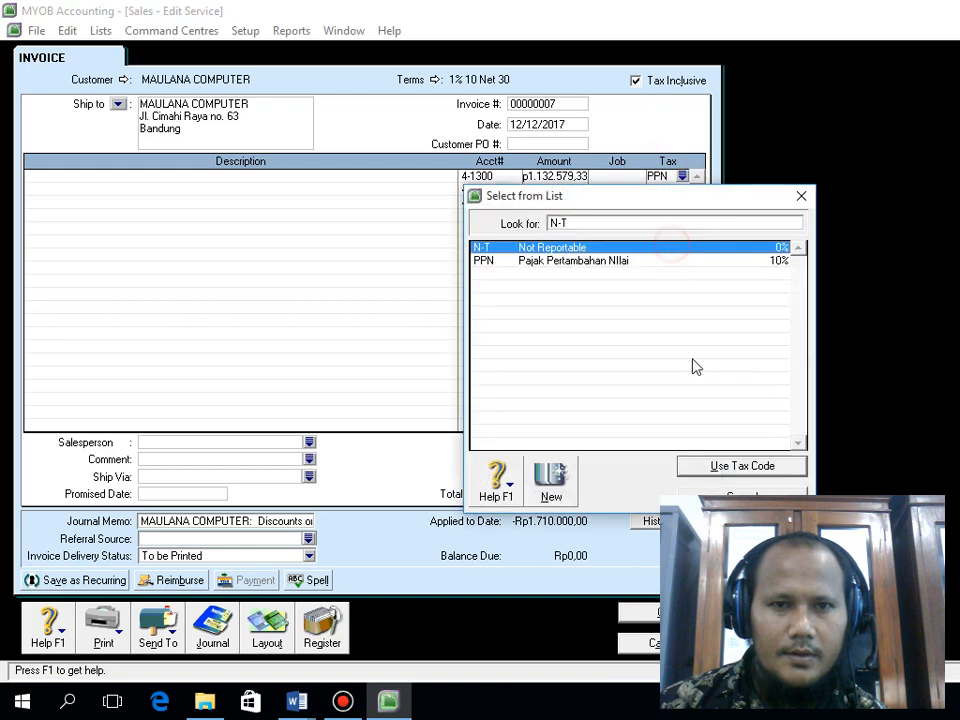
pyautogui.click(716, 467)
pyautogui.click(671, 79)
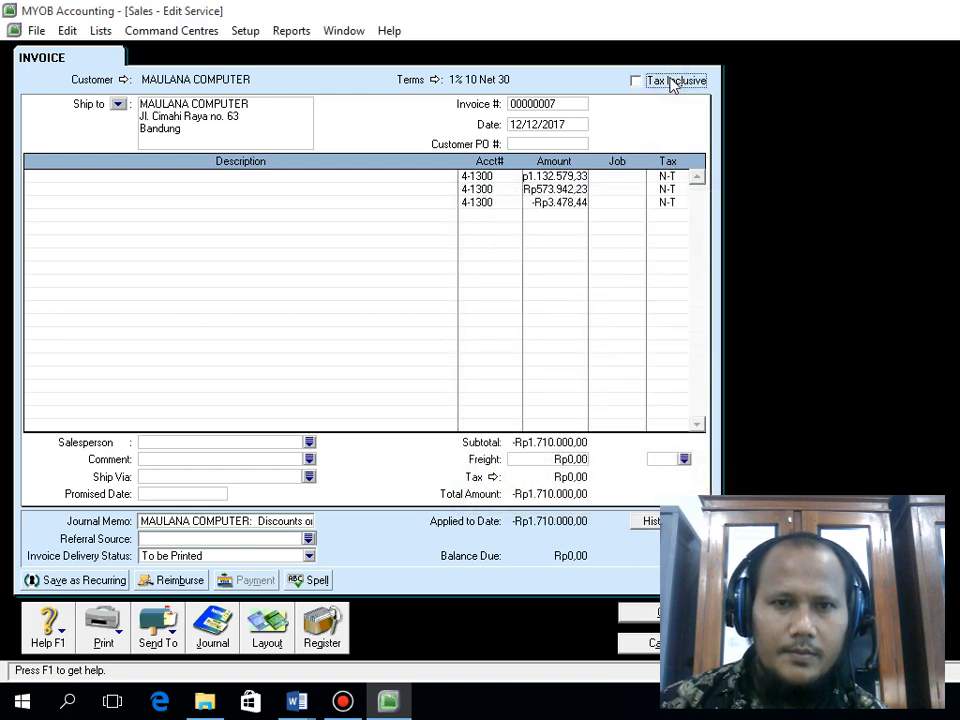
pyautogui.click(671, 79)
pyautogui.click(671, 80)
pyautogui.click(671, 80)
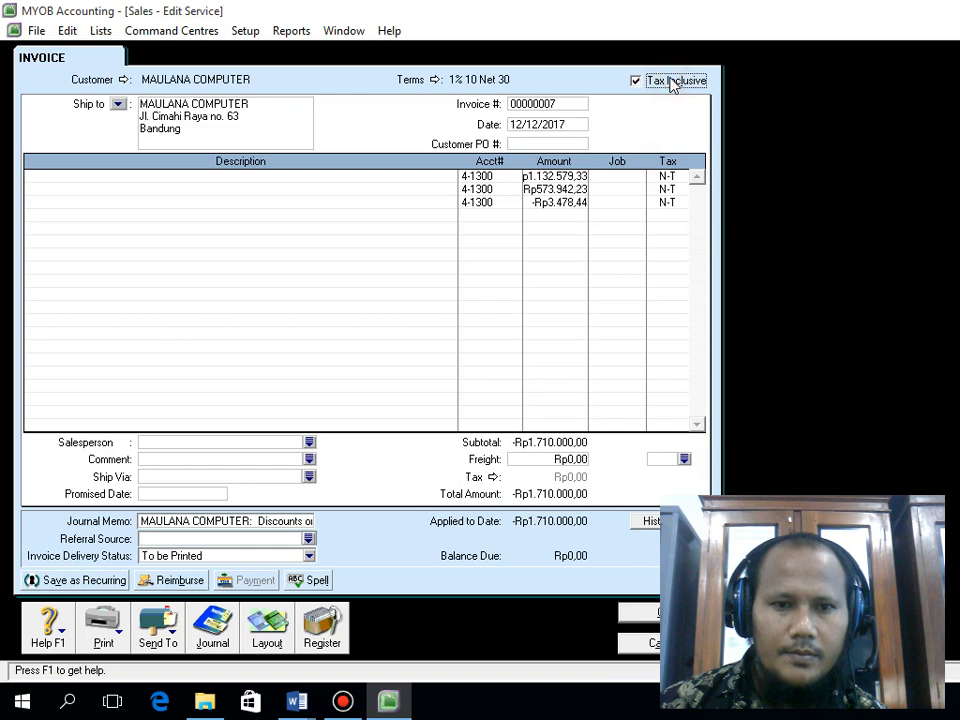
pyautogui.click(671, 80)
pyautogui.click(671, 80)
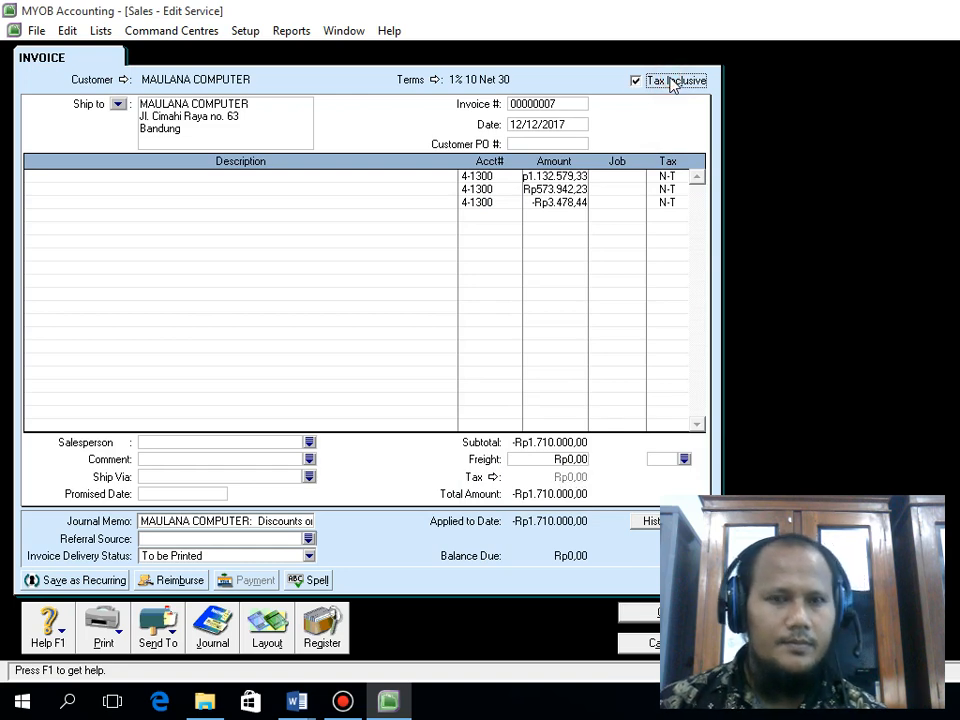
# Step: Preview the corrected discount entry's journal recap, save the entry and close the Transaction Journal
pyautogui.hotkey('ctrl', 'r')
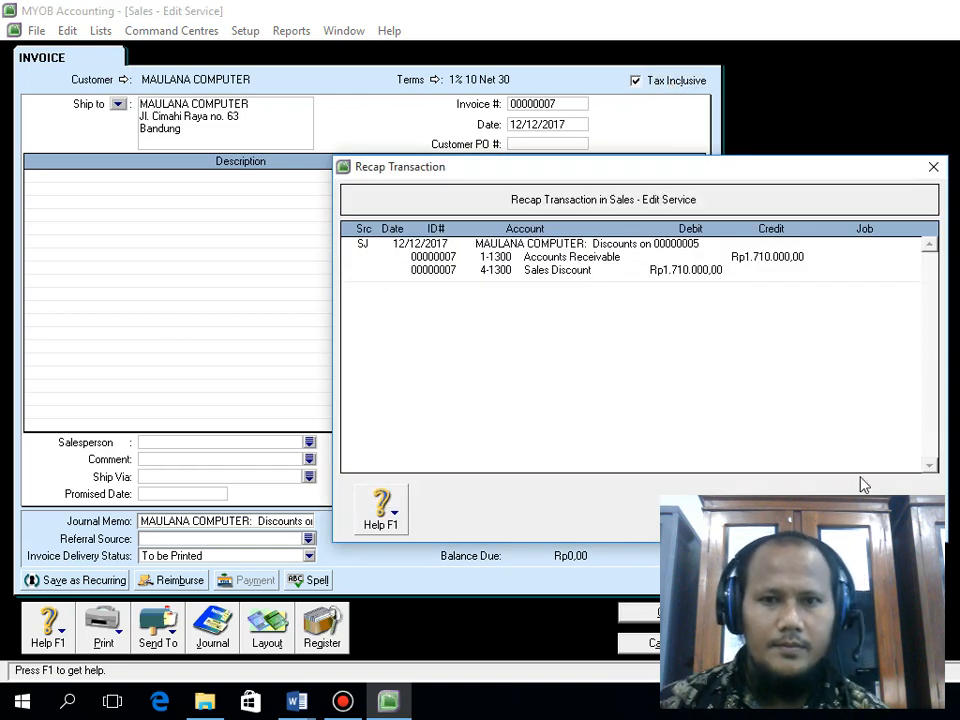
pyautogui.press('Escape')
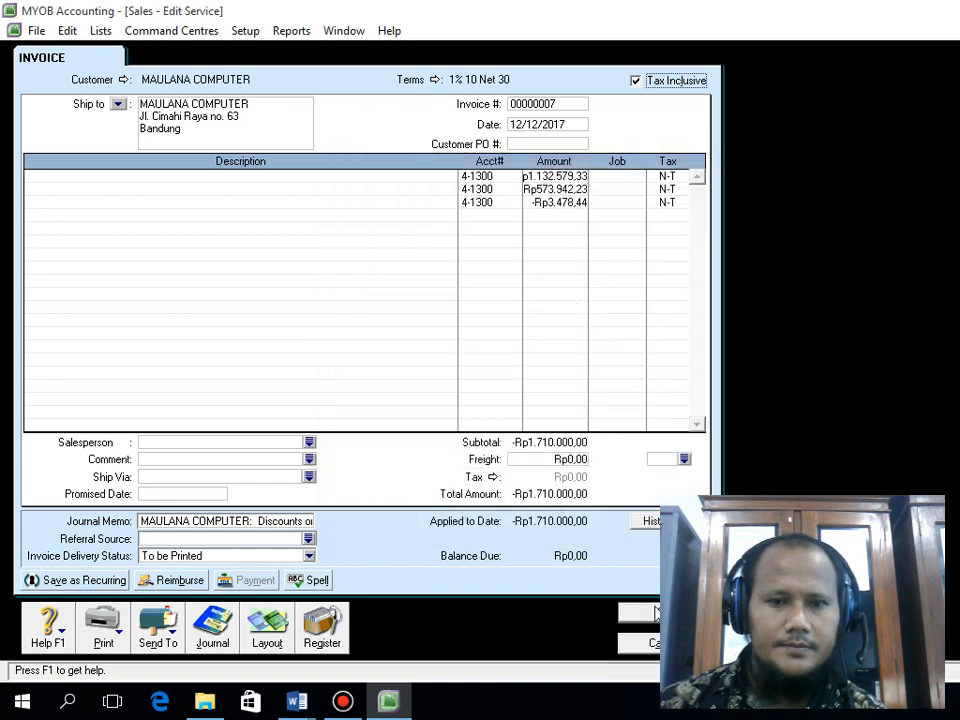
pyautogui.click(652, 612)
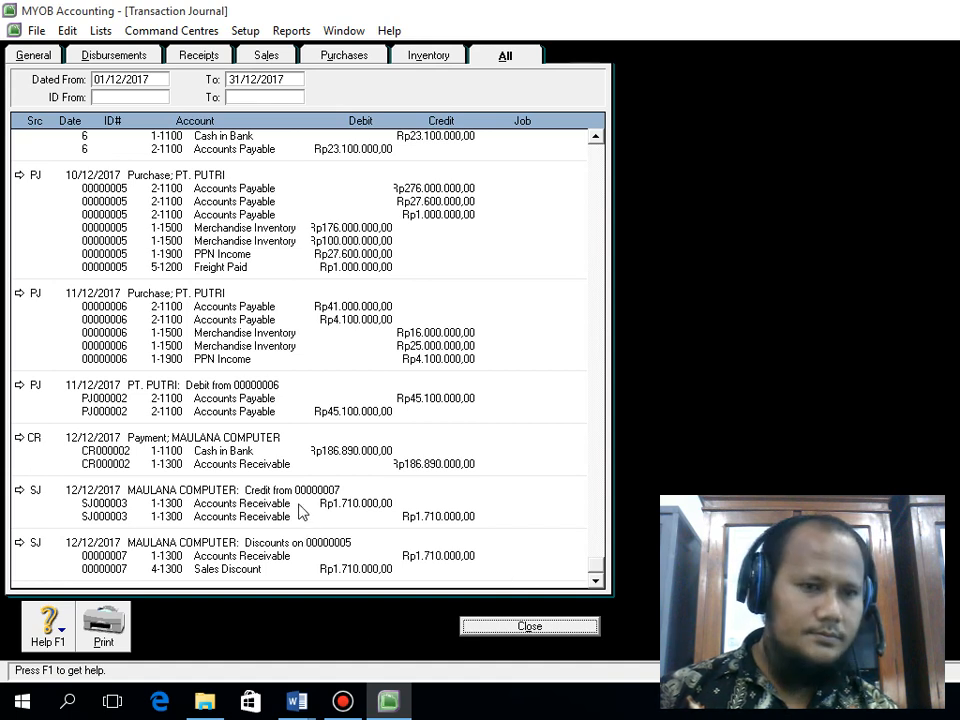
pyautogui.click(512, 628)
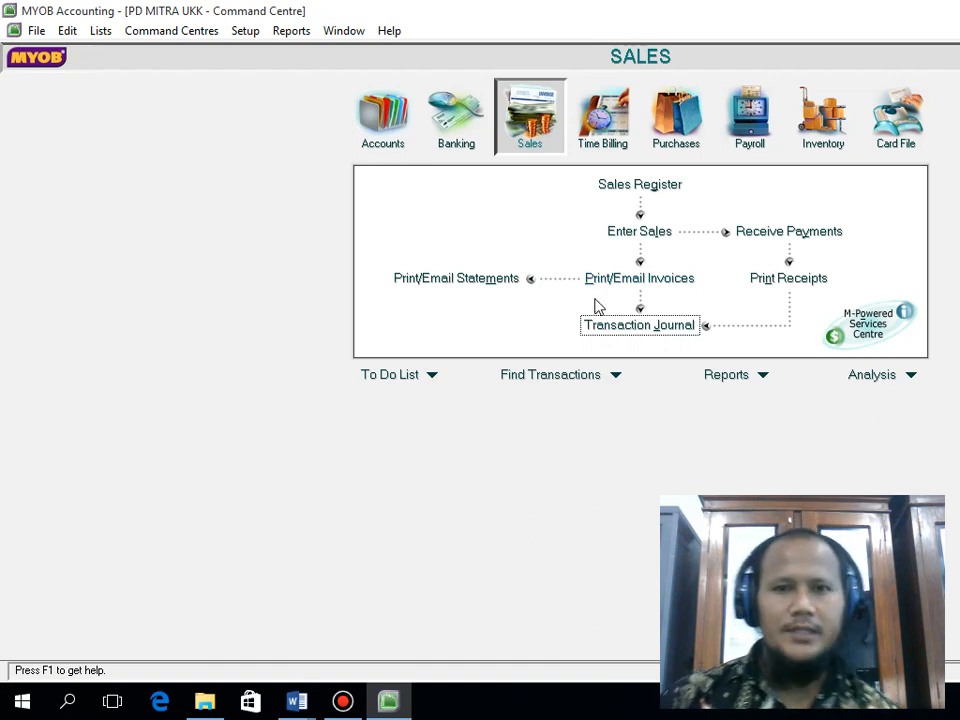
# Step: Start a Spend Money transaction and date it 15/12/2017
pyautogui.click(449, 139)
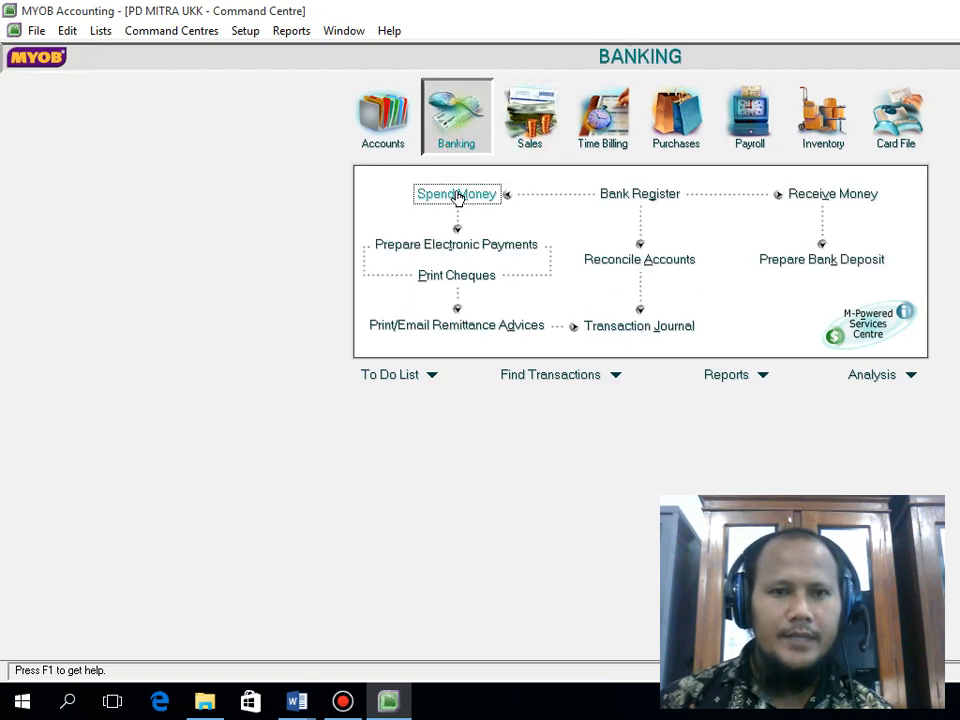
pyautogui.click(458, 197)
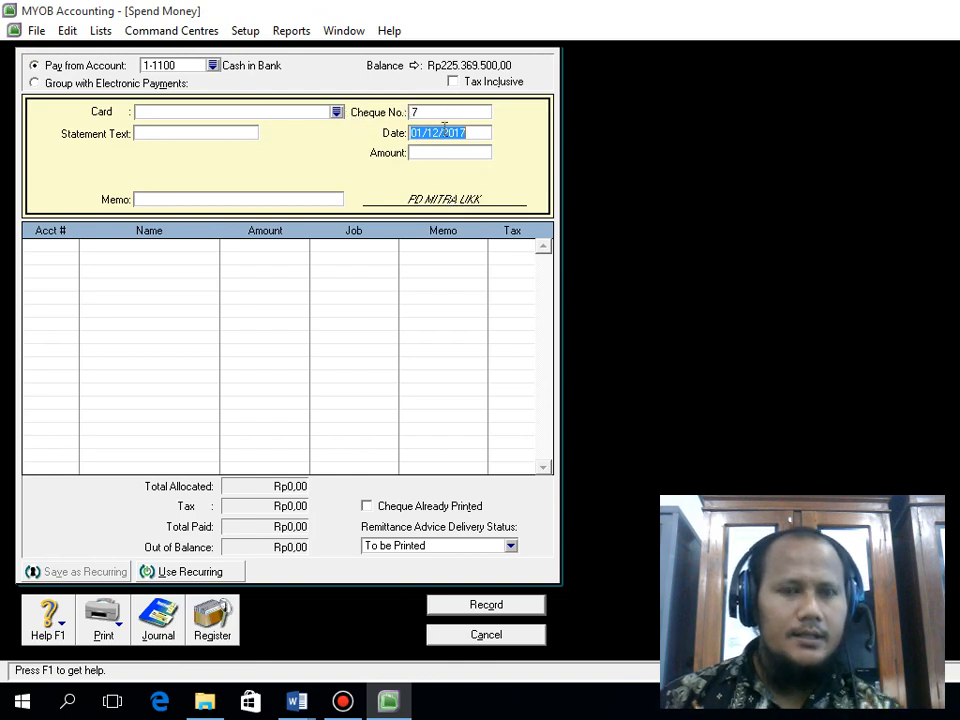
pyautogui.write('1')
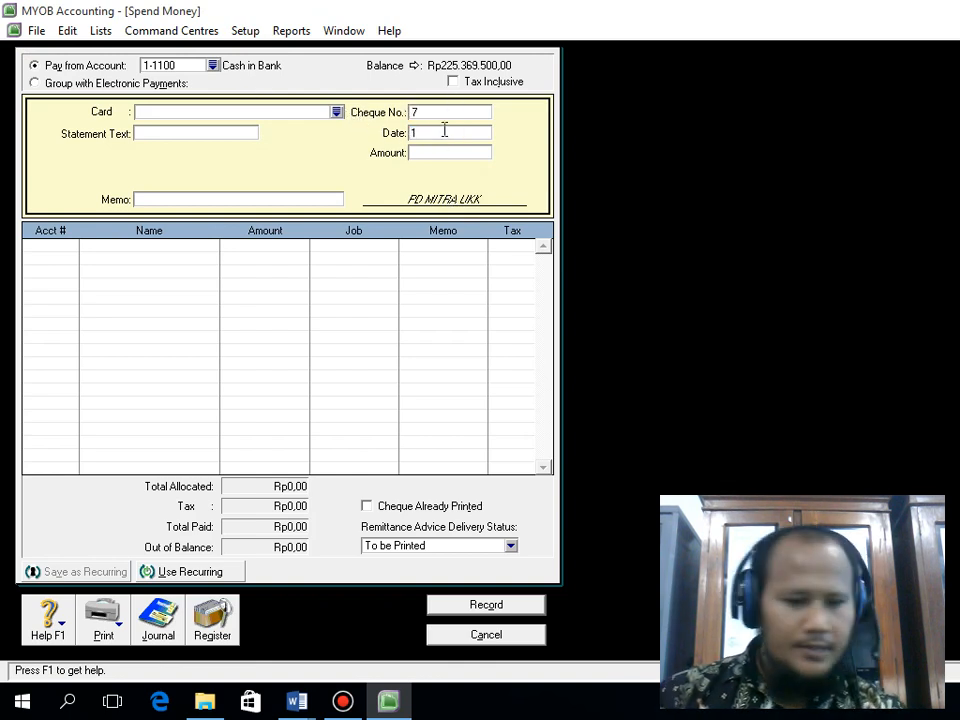
pyautogui.write('5.12.17')
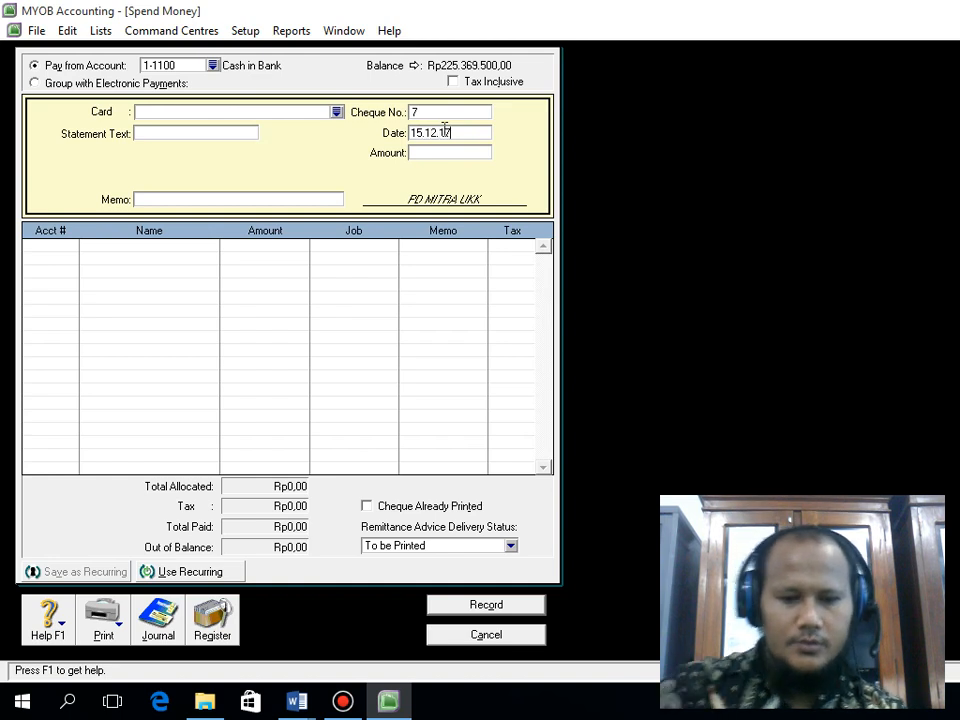
pyautogui.press('Tab')
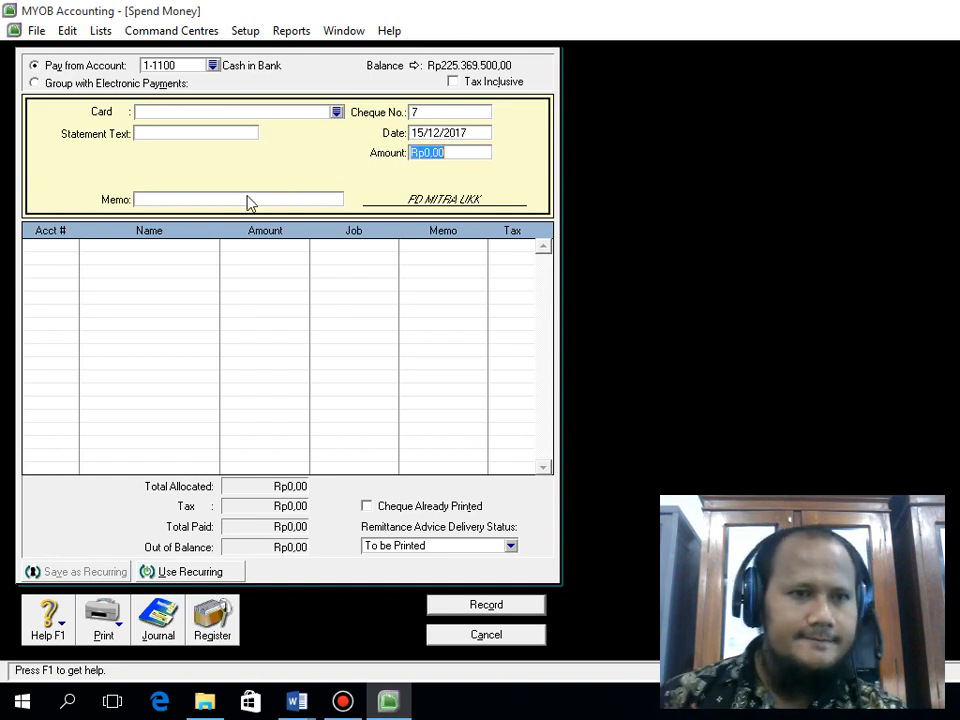
# Step: Enter "pembayaran PPN bulan November 2017" as the memo of the Spend Money transaction
pyautogui.click(172, 197)
pyautogui.write('pemb')
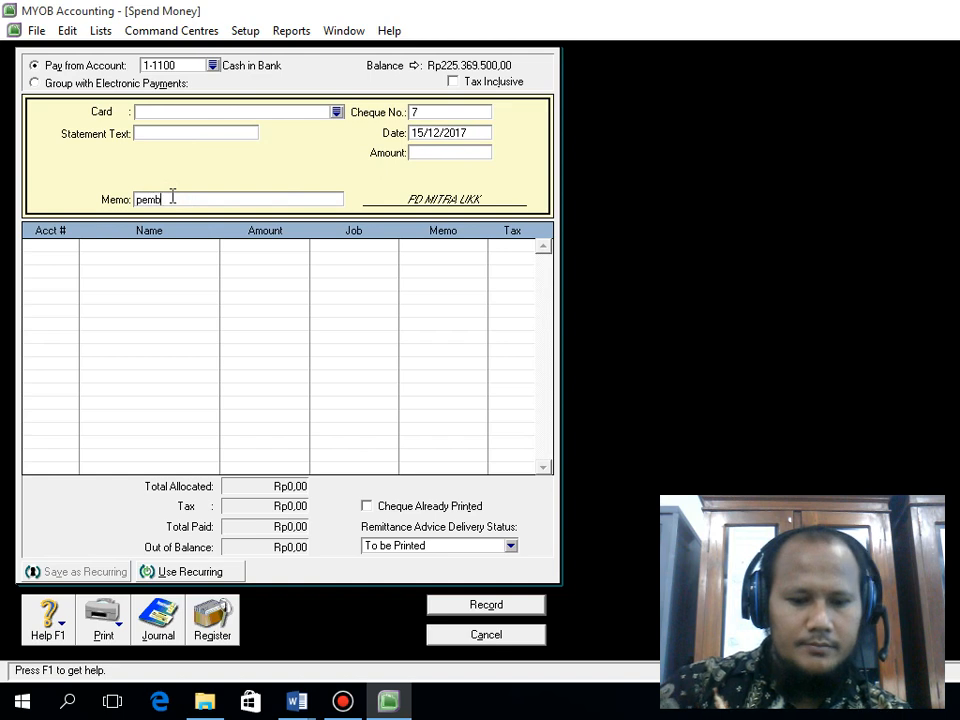
pyautogui.write('ayaran PP')
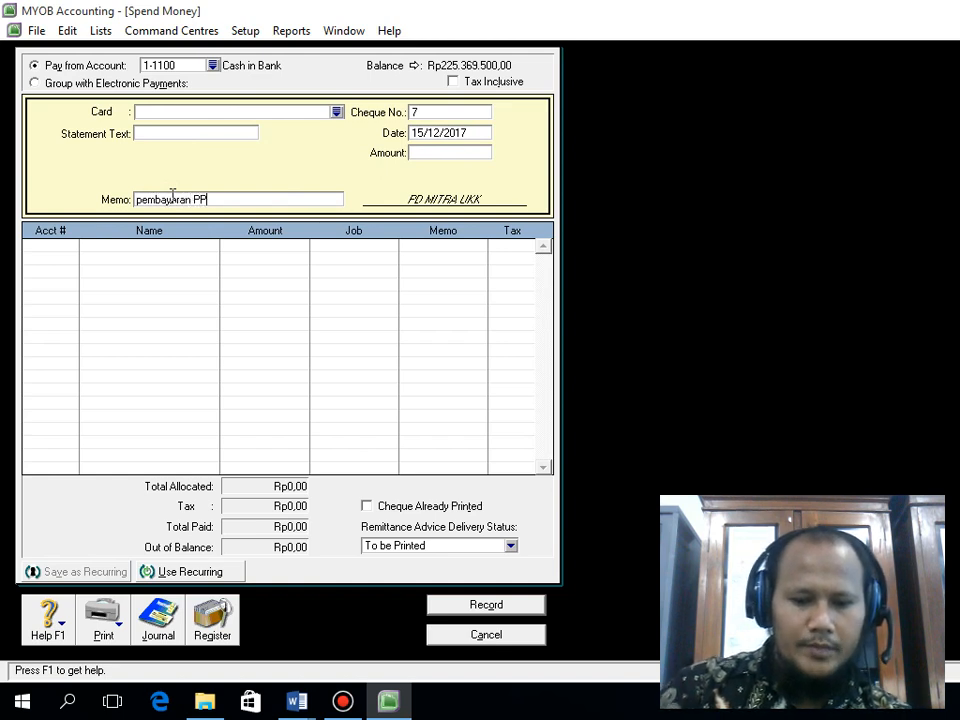
pyautogui.write('N ')
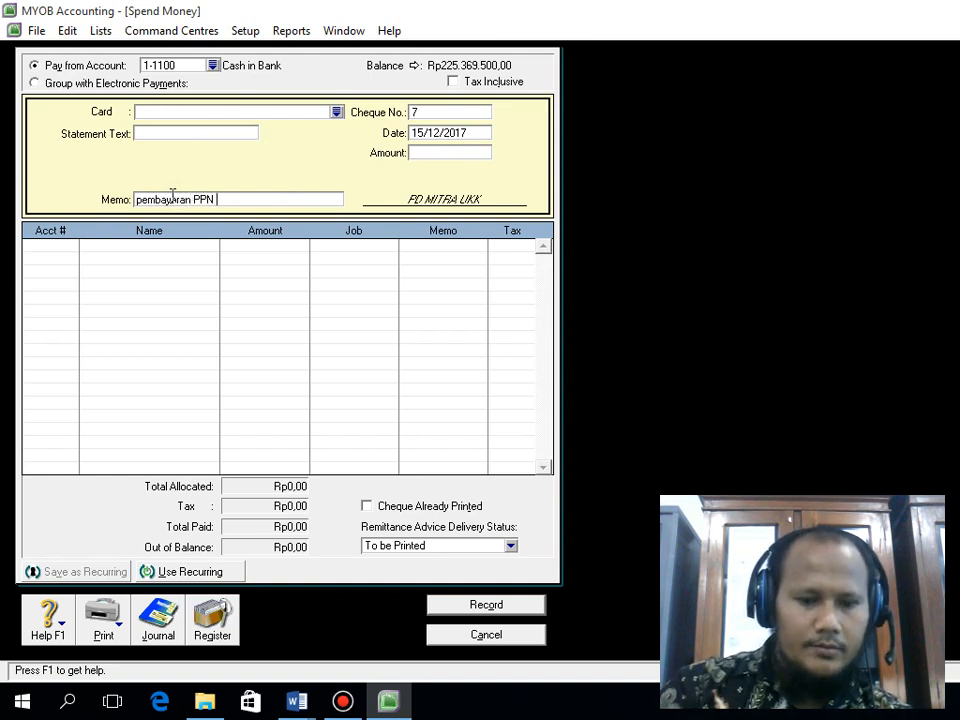
pyautogui.write('bulan No')
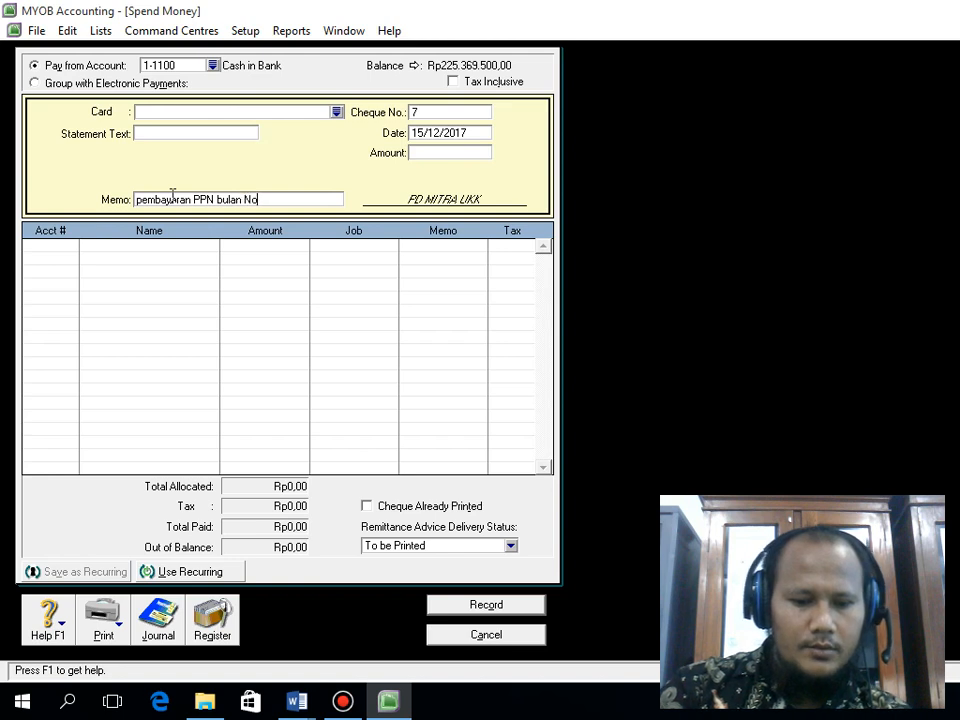
pyautogui.write('vember 2017')
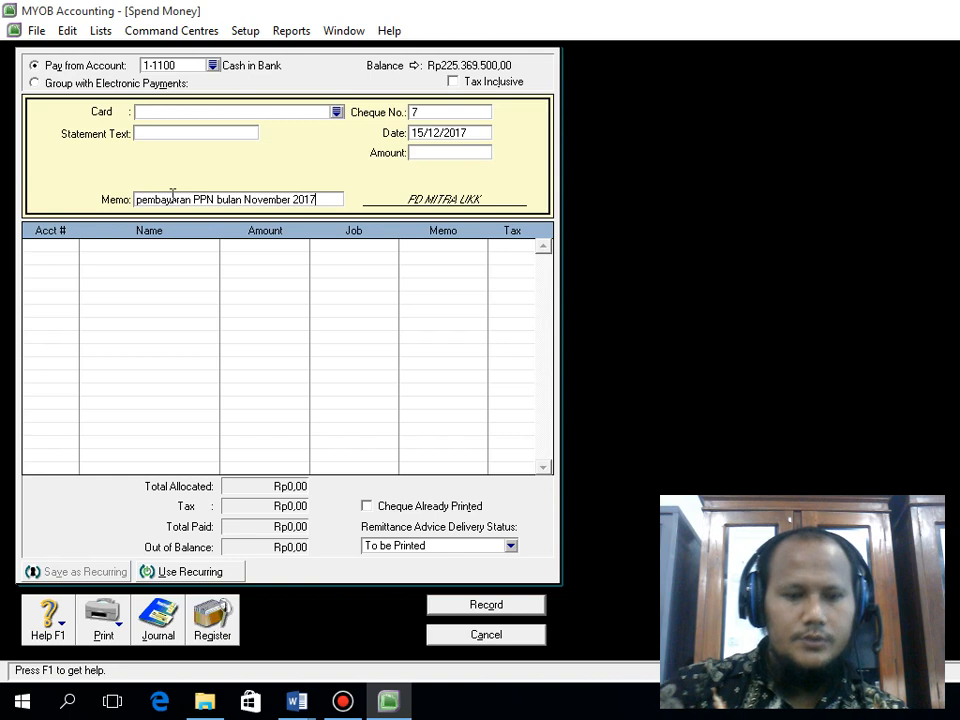
# Step: Allocate the first line to account 1-1900 PPN Income with an amount of -3000000
pyautogui.click(68, 244)
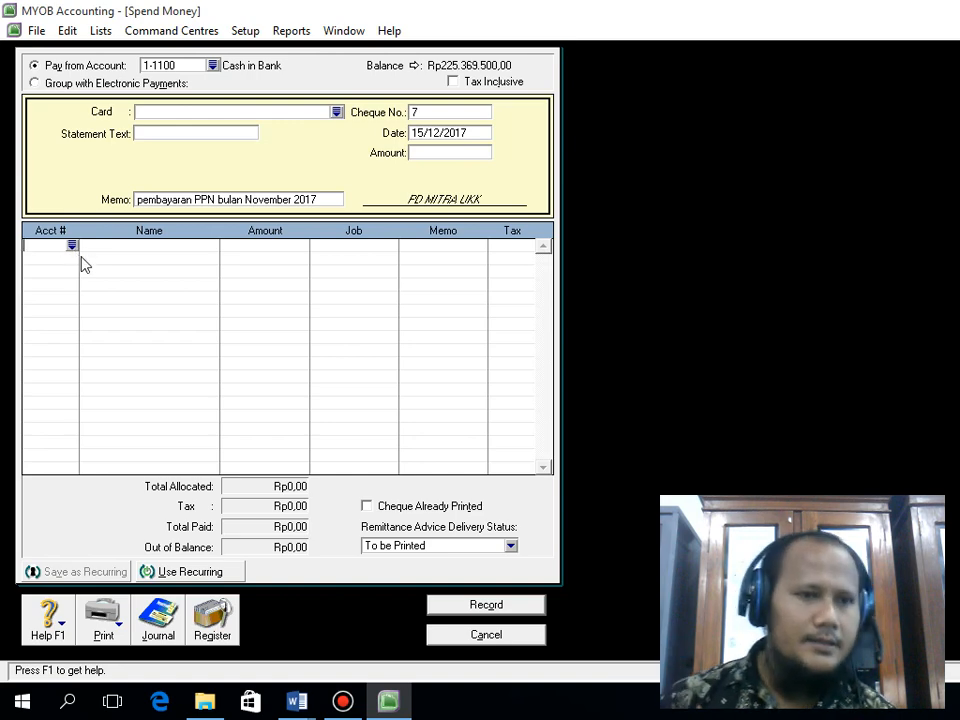
pyautogui.click(72, 245)
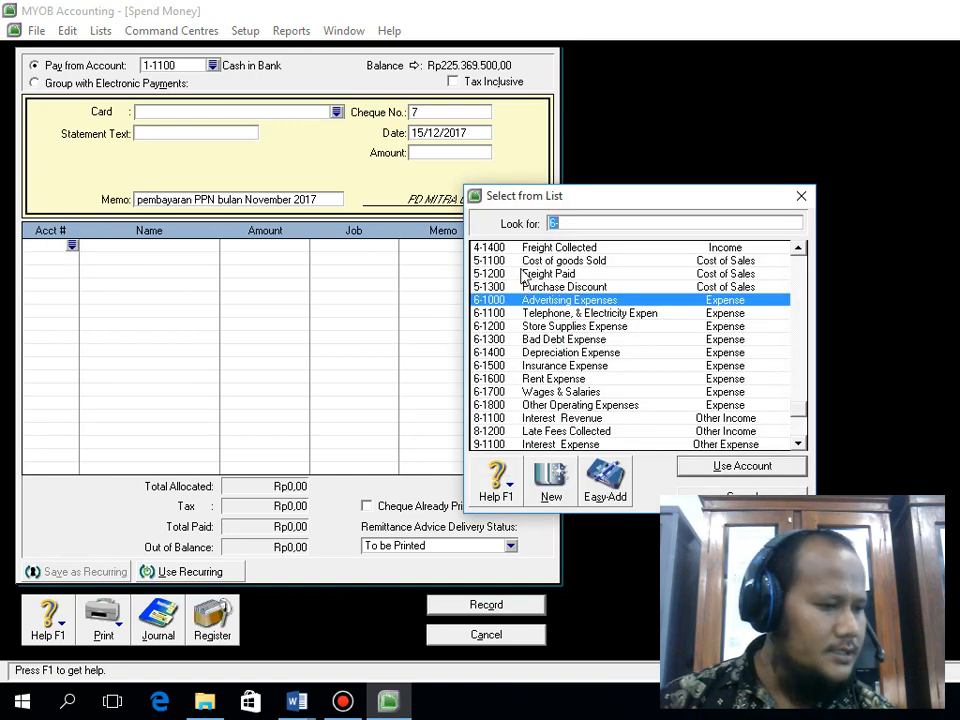
pyautogui.scroll(9, 598, 280)
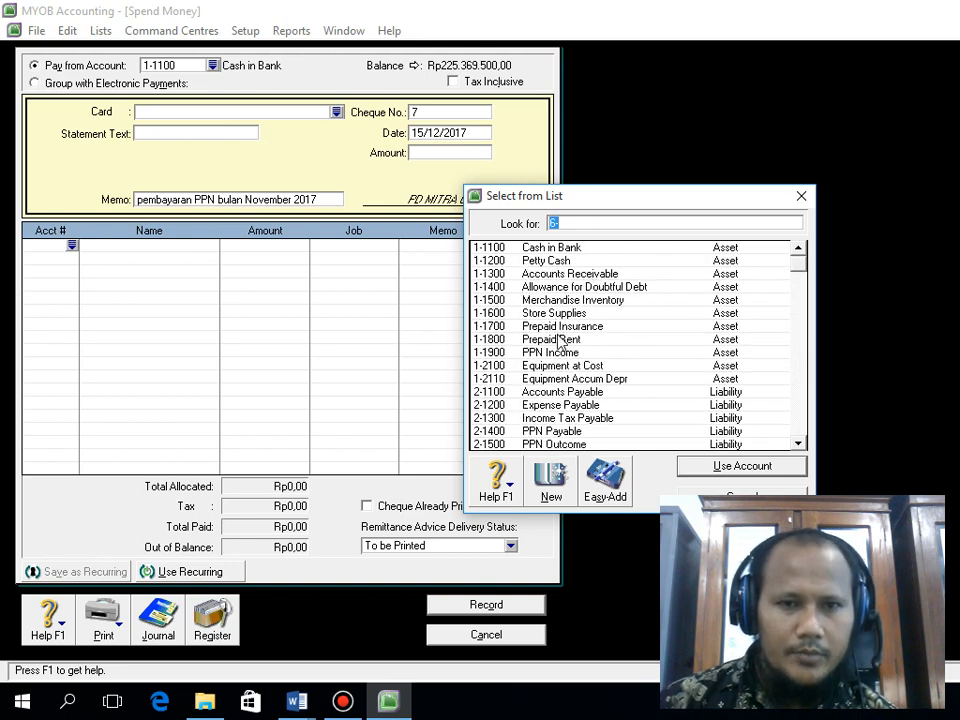
pyautogui.click(553, 352)
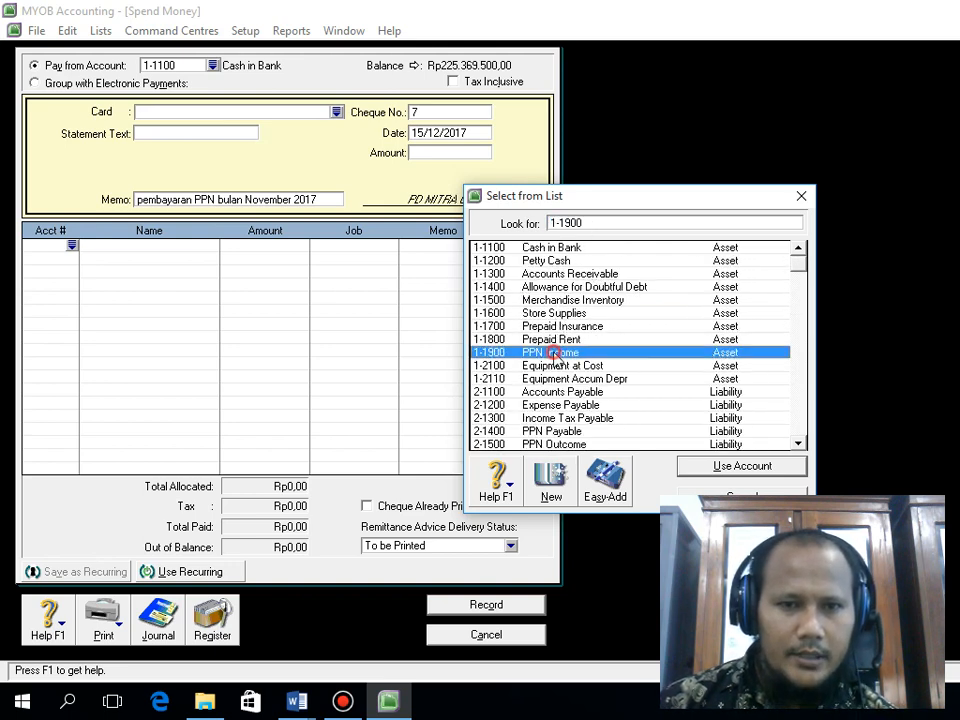
pyautogui.click(702, 466)
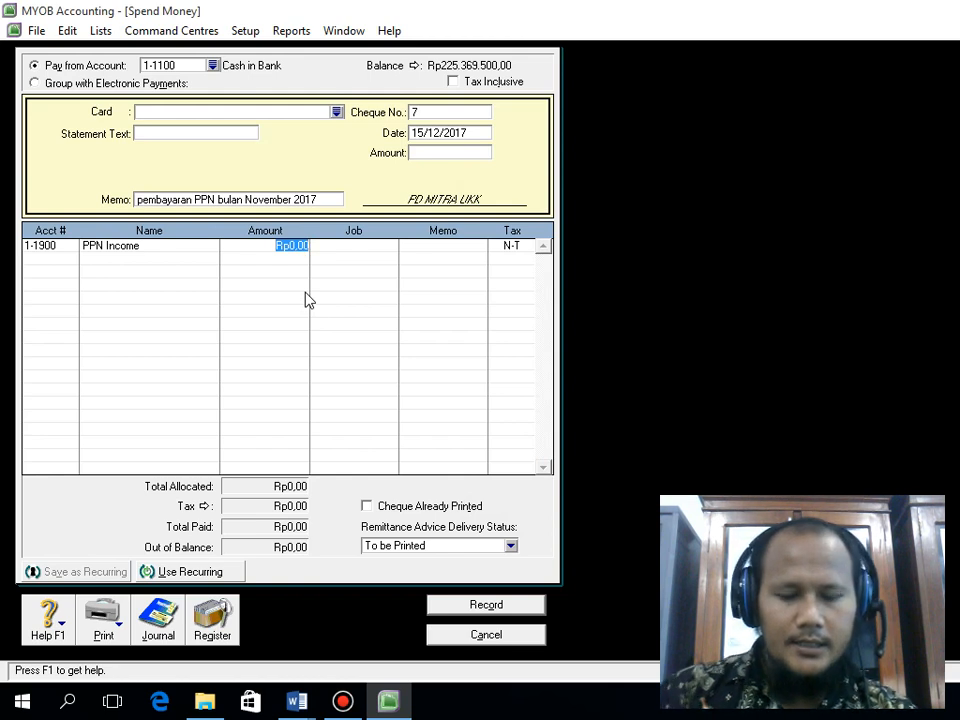
pyautogui.press('BackSpace')
pyautogui.write('000000')
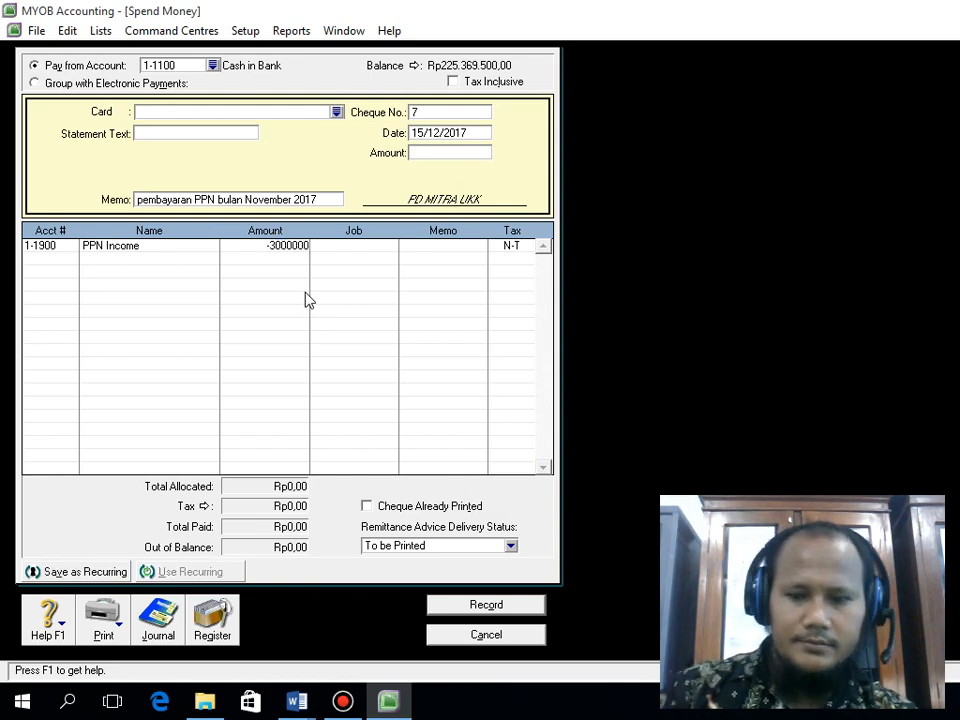
pyautogui.press('Return')
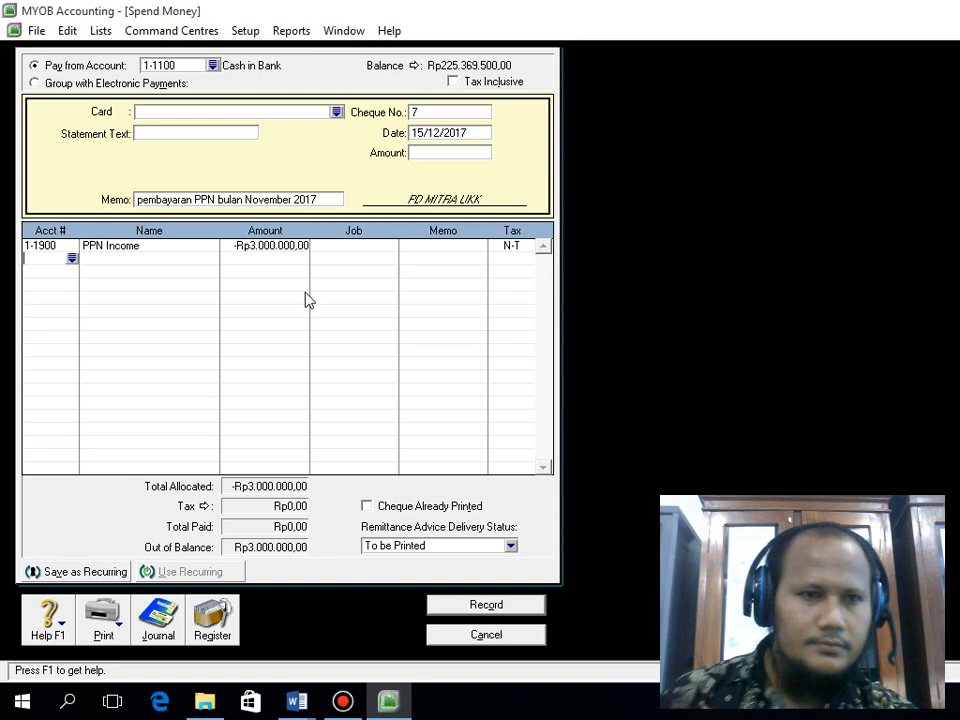
# Step: Add account 2-1500 PPN Outcome as the second allocation line
pyautogui.click(71, 258)
pyautogui.scroll(6, 566, 322)
pyautogui.scroll(4, 566, 322)
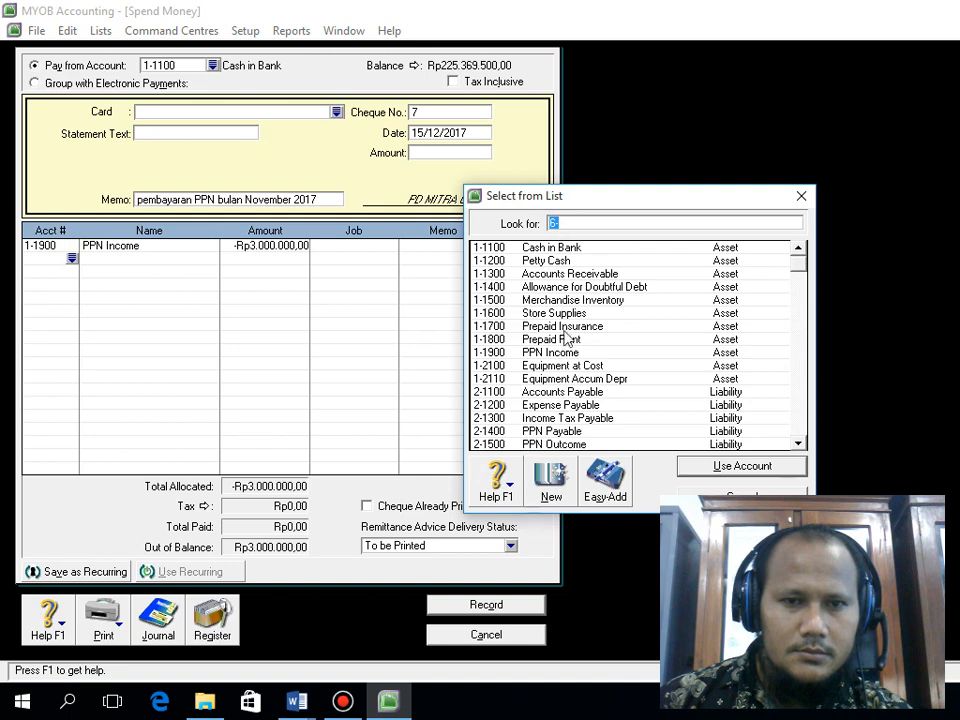
pyautogui.scroll(-1, 566, 385)
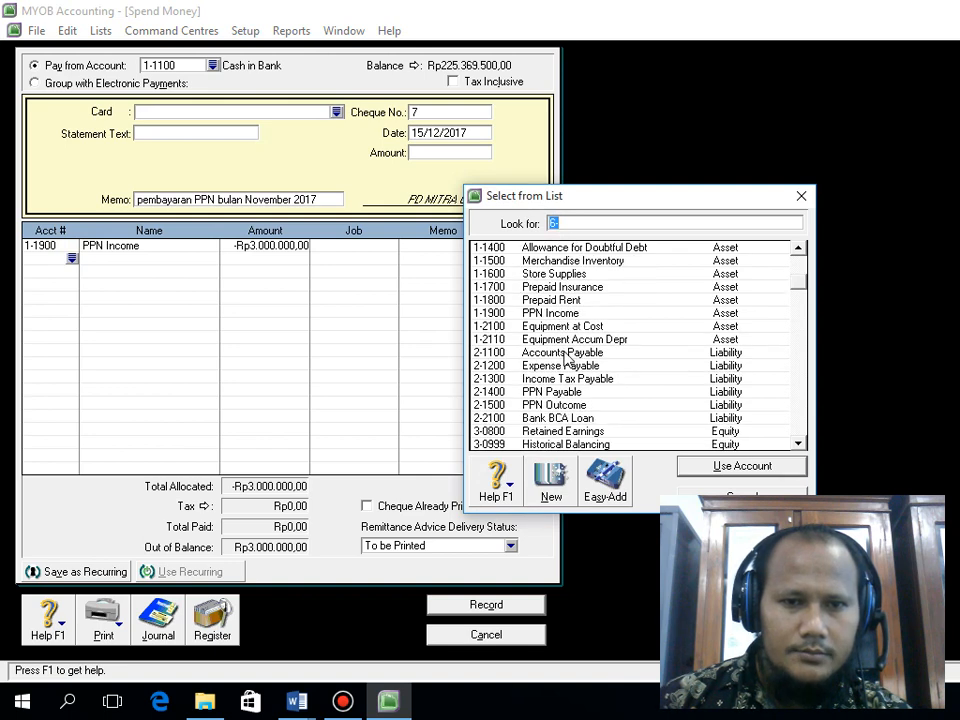
pyautogui.click(564, 406)
pyautogui.click(707, 465)
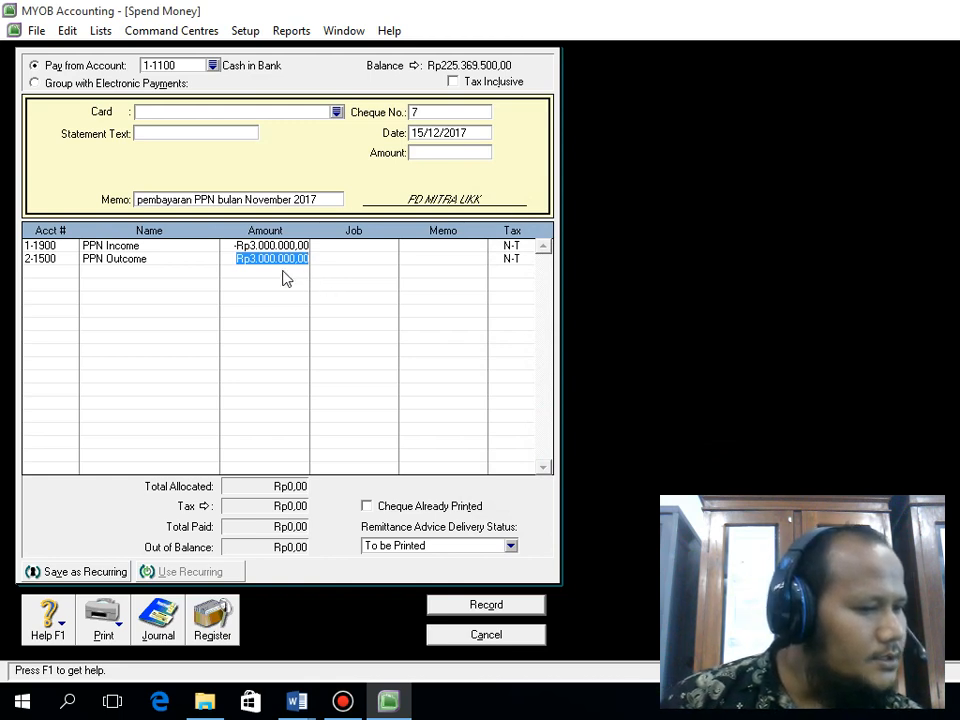
# Step: Set the payment amount to 1500000 and the PPN Outcome line to 4500000
pyautogui.click(430, 155)
pyautogui.write('150')
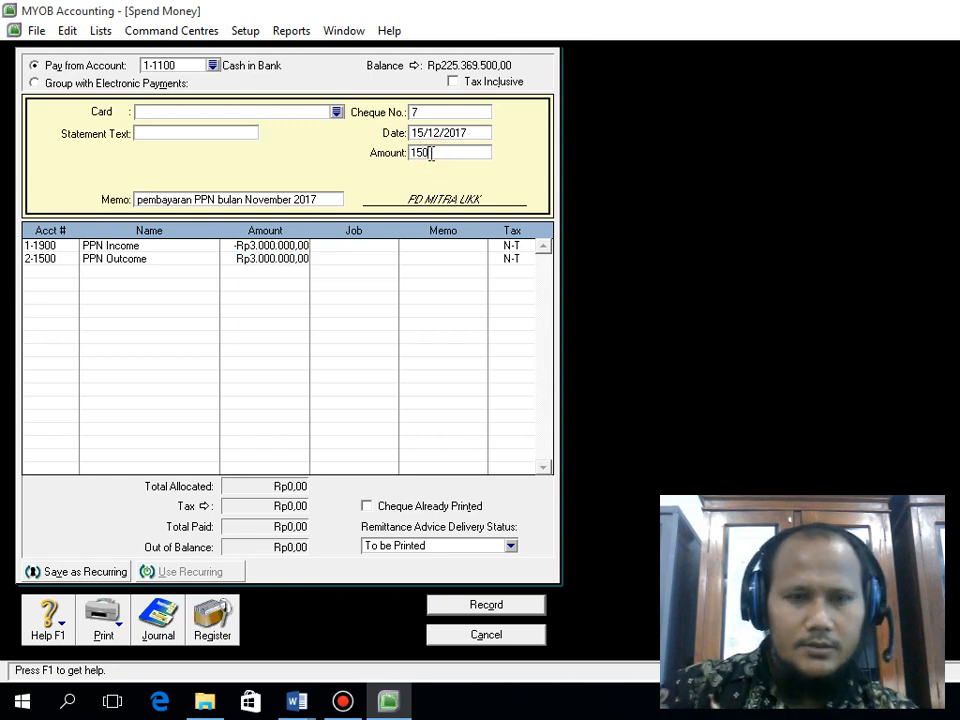
pyautogui.write('0000')
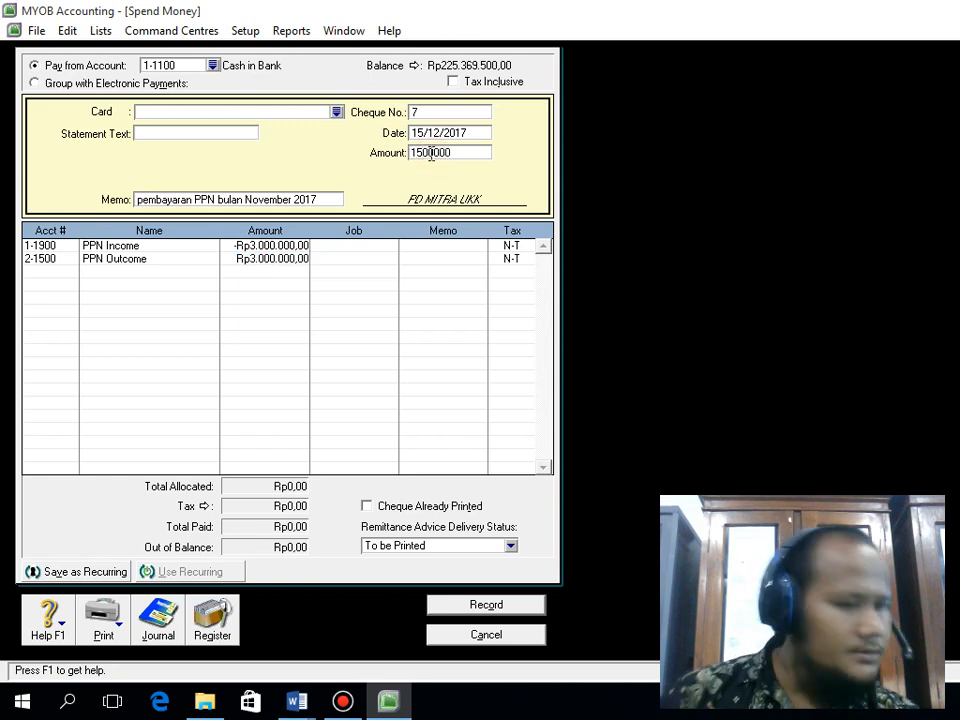
pyautogui.click(262, 258)
pyautogui.write('4.500.0')
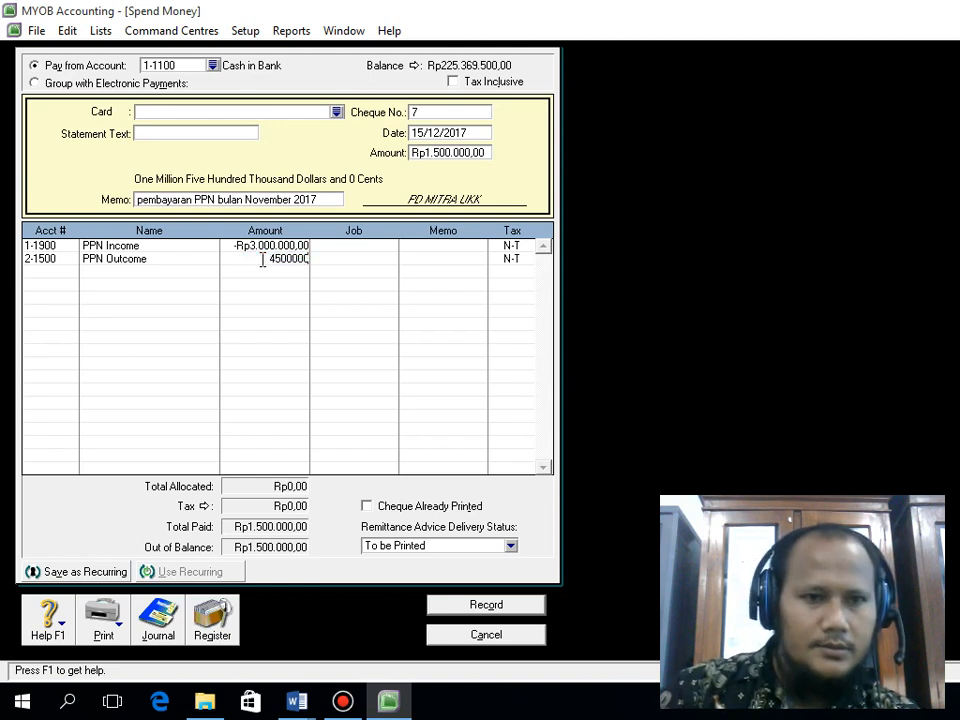
pyautogui.write('00')
pyautogui.press('Return')
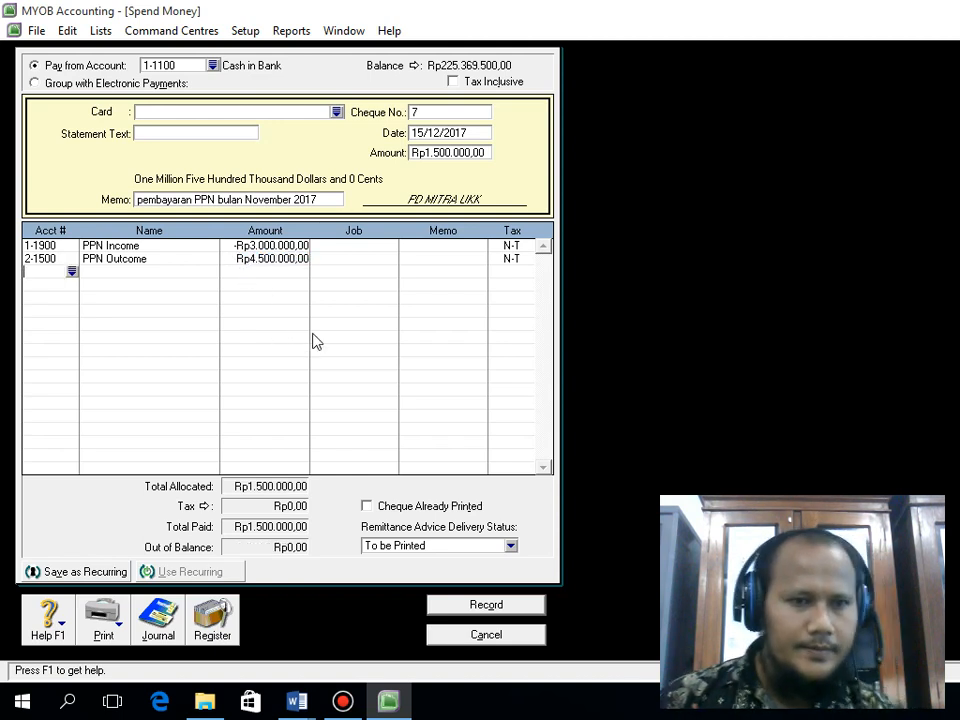
# Step: Preview the PPN payment's journal recap and try to record the payment without a card
pyautogui.hotkey('ctrl', 'r')
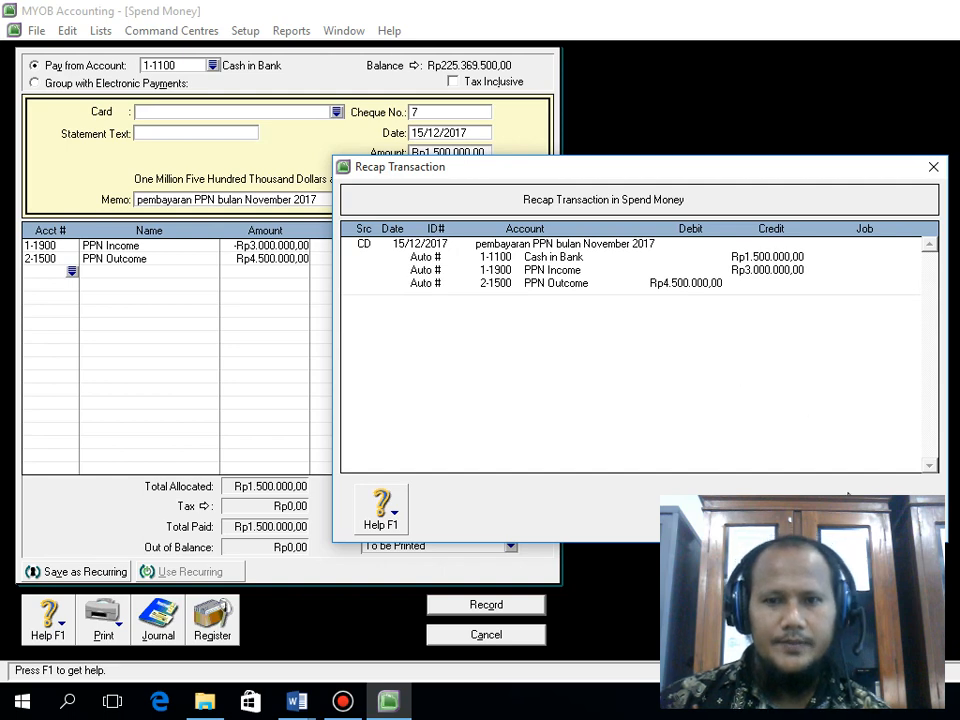
pyautogui.press('Escape')
pyautogui.click(514, 606)
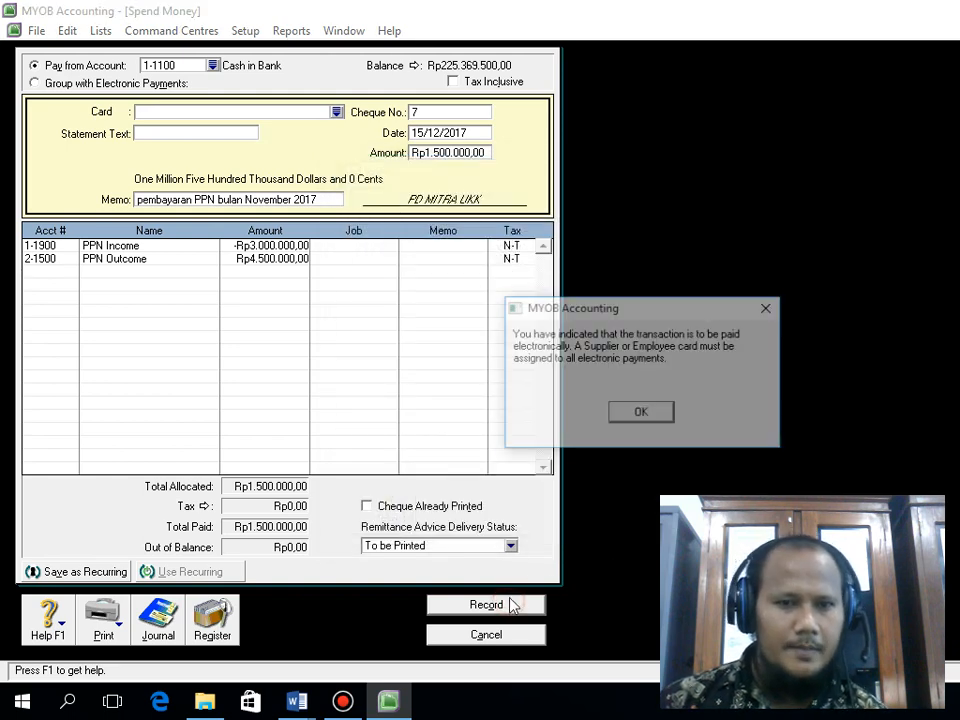
pyautogui.click(640, 414)
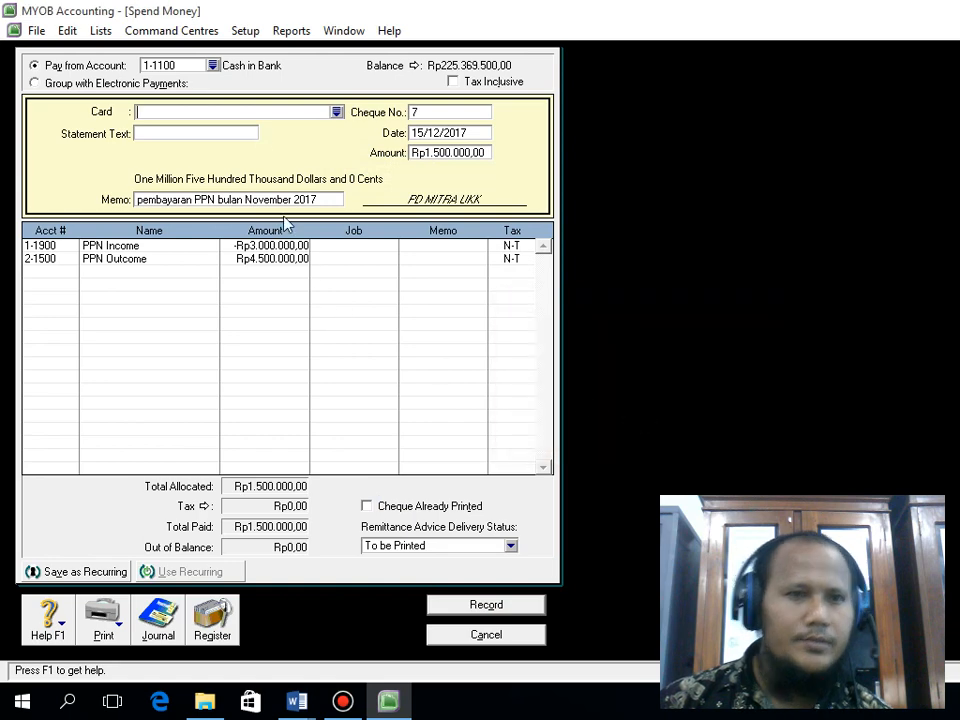
# Step: Create a new Employee card with the last name "kas negara" from the payment's card selection
pyautogui.click(336, 110)
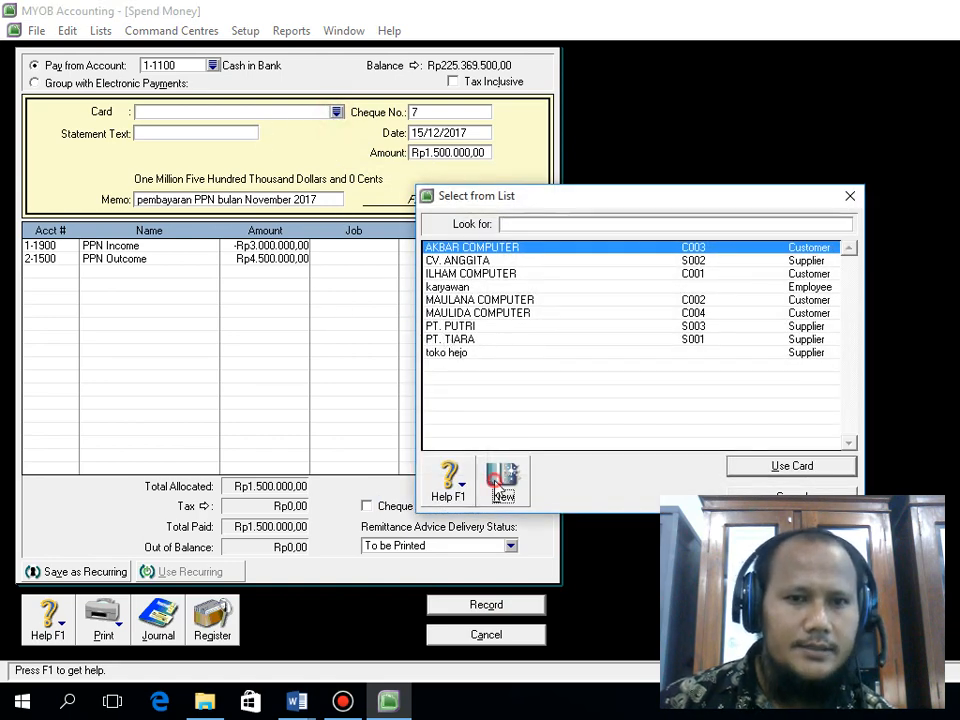
pyautogui.click(497, 484)
pyautogui.click(175, 113)
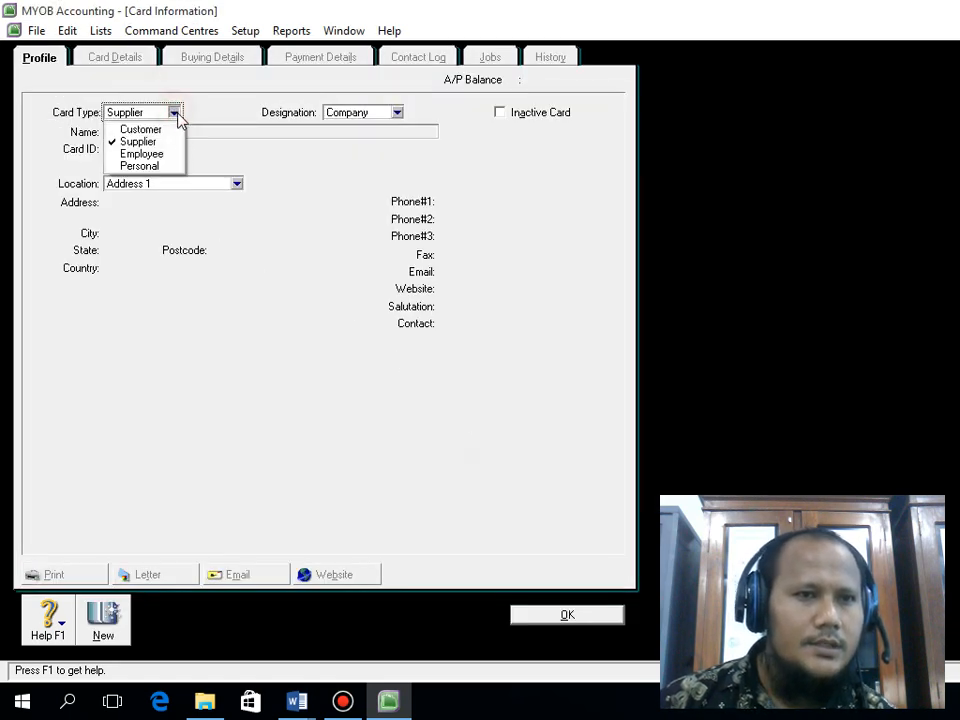
pyautogui.click(172, 154)
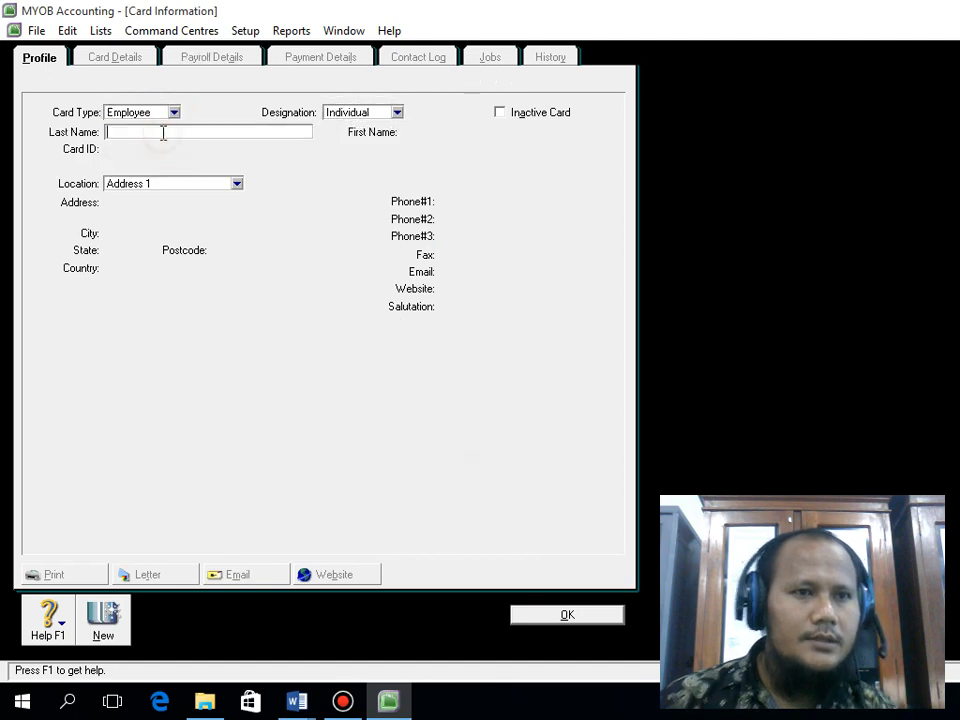
pyautogui.write('k')
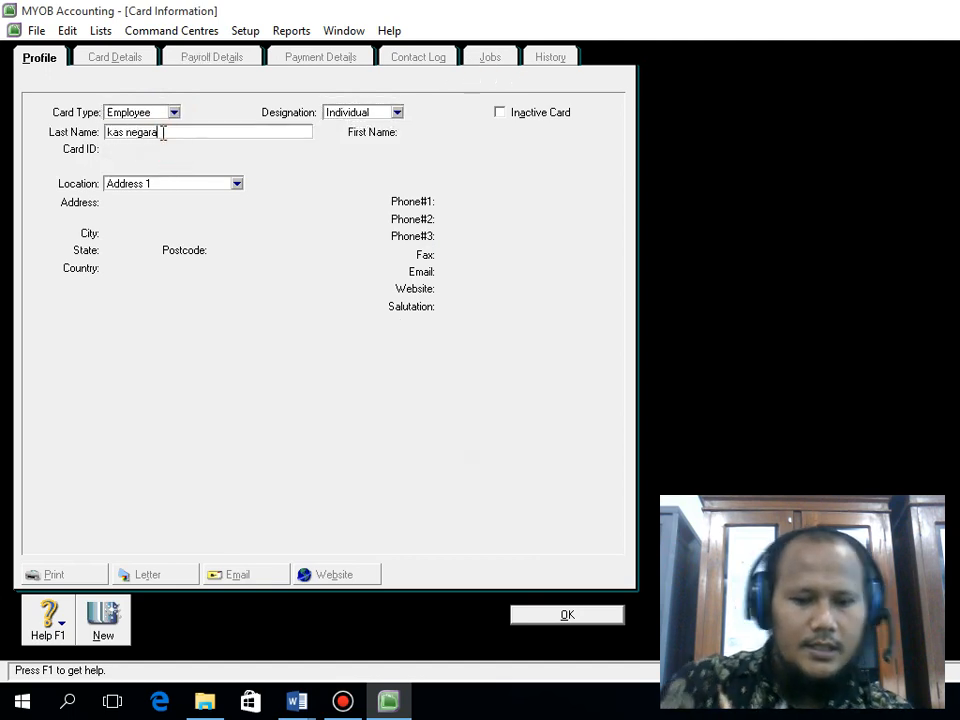
pyautogui.write('as negara')
pyautogui.press('Tab')
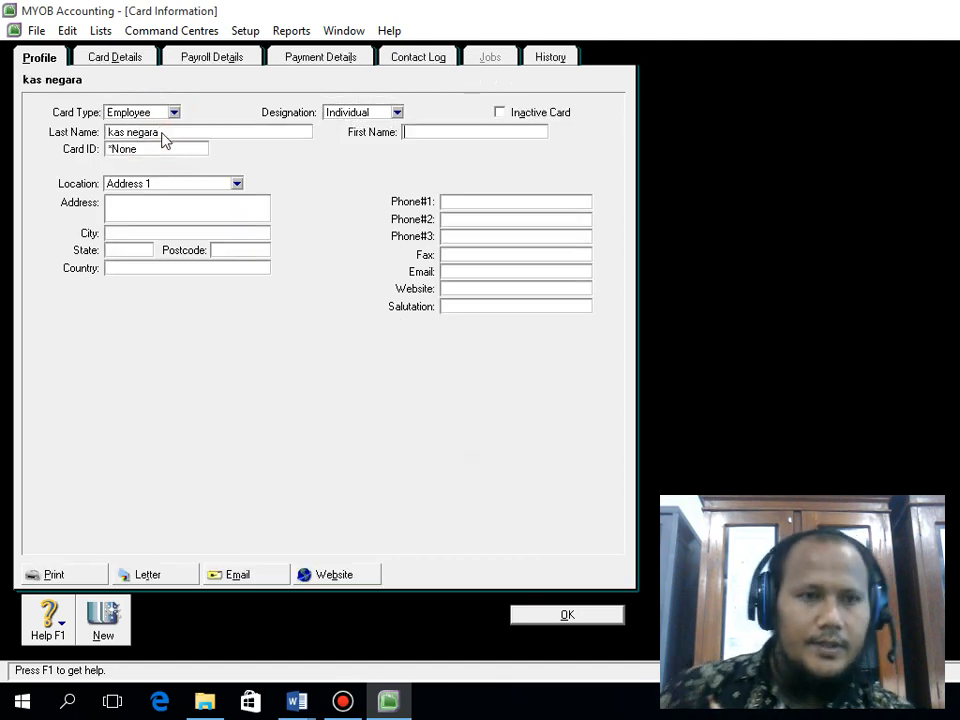
pyautogui.click(530, 613)
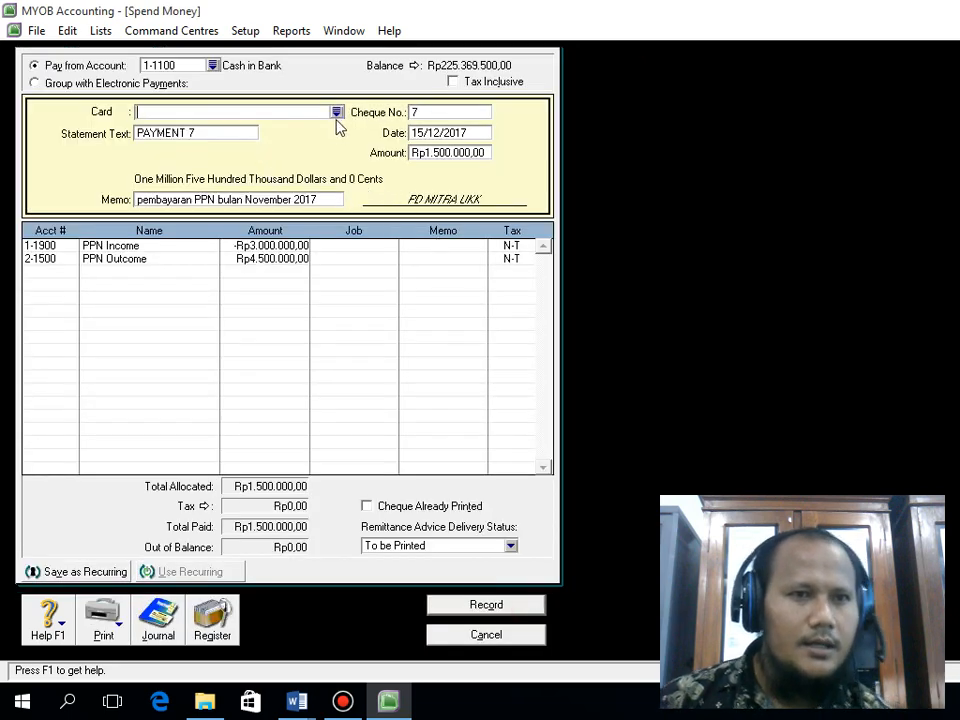
# Step: Assign the kas negara card to the PPN payment, record it and close Spend Money
pyautogui.click(337, 112)
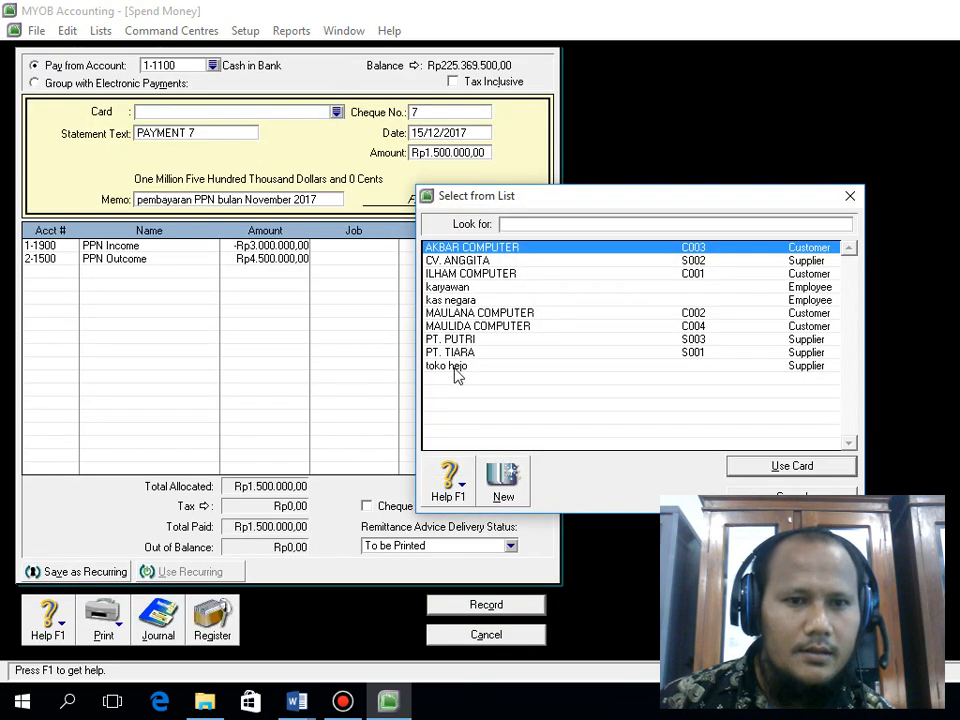
pyautogui.click(450, 300)
pyautogui.click(800, 470)
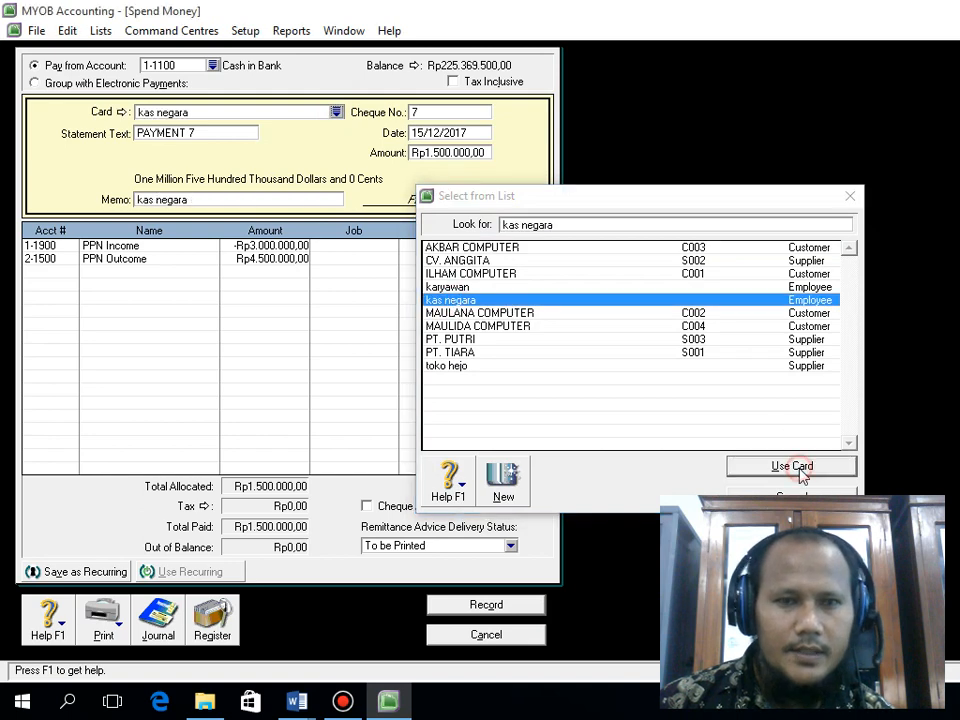
pyautogui.click(490, 605)
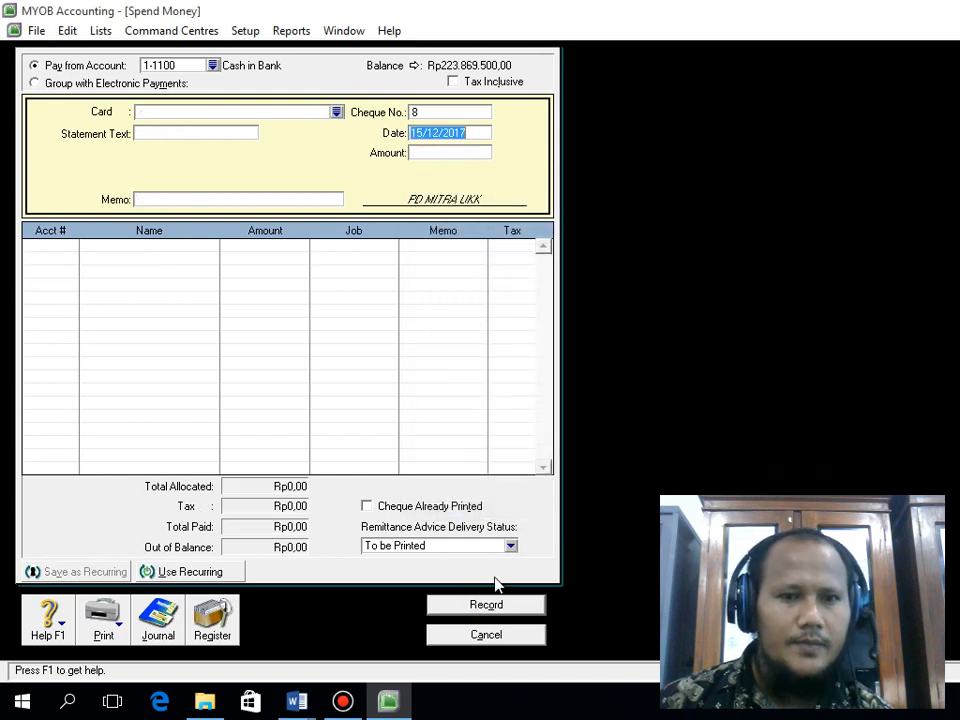
pyautogui.click(481, 638)
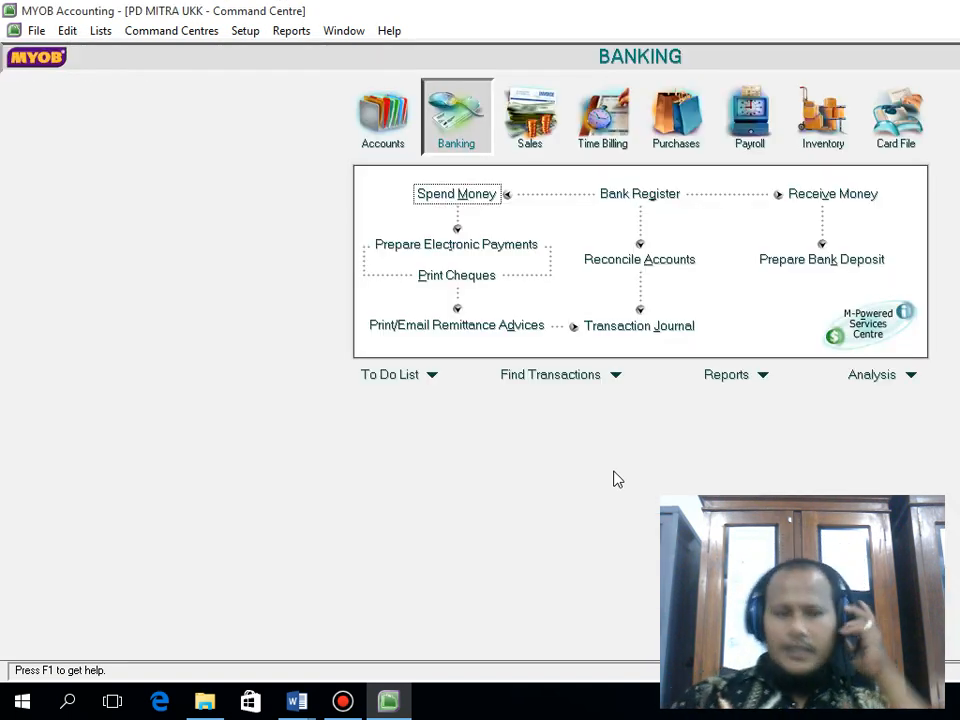